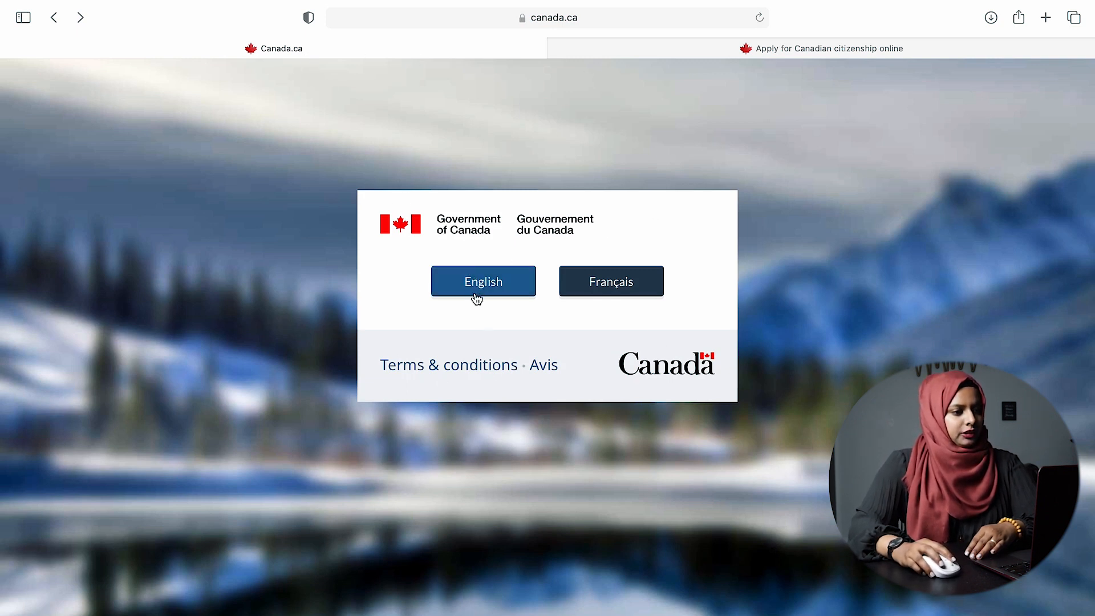
- Choose English on Canada.ca and go through Immigration and citizenship, then Citizenship, to Apply for citizenship
click(482, 291)
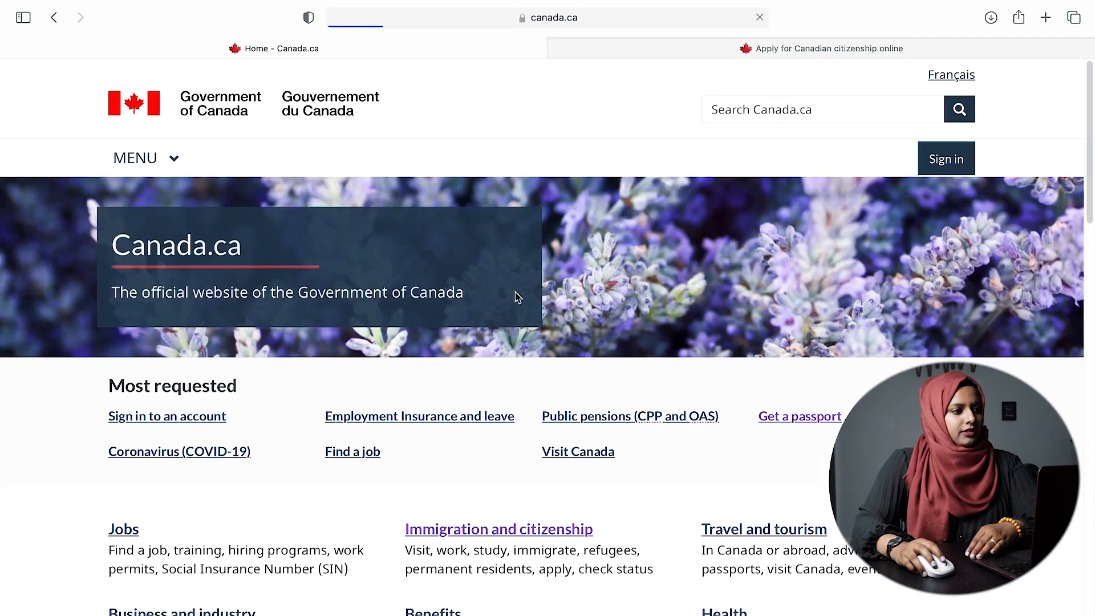
scroll(498, 510, down, 2)
scroll(498, 510, down, 2)
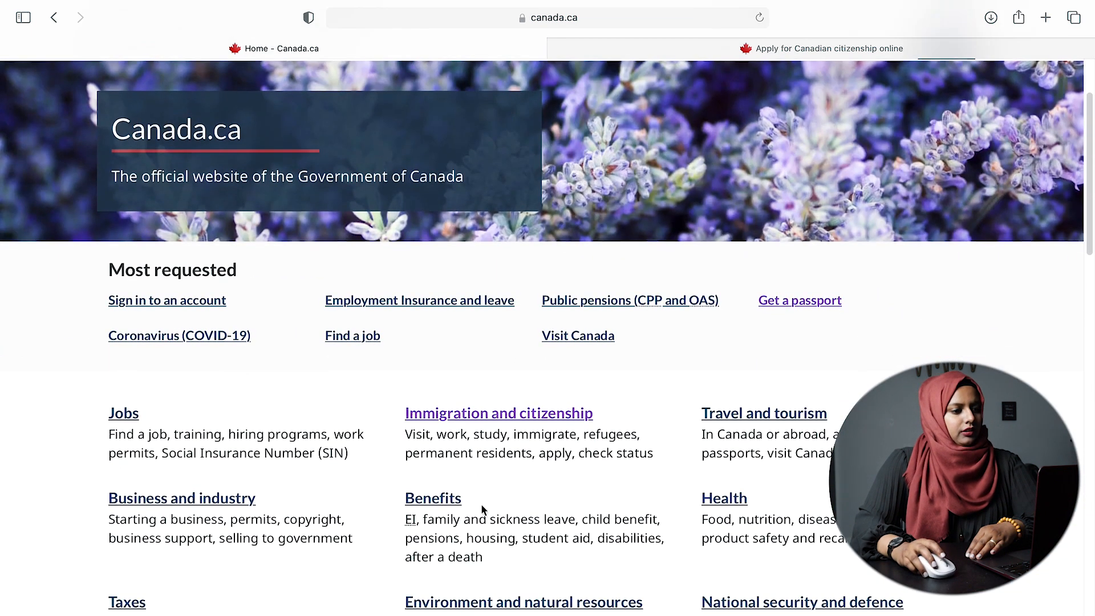
scroll(542, 422, down, 2)
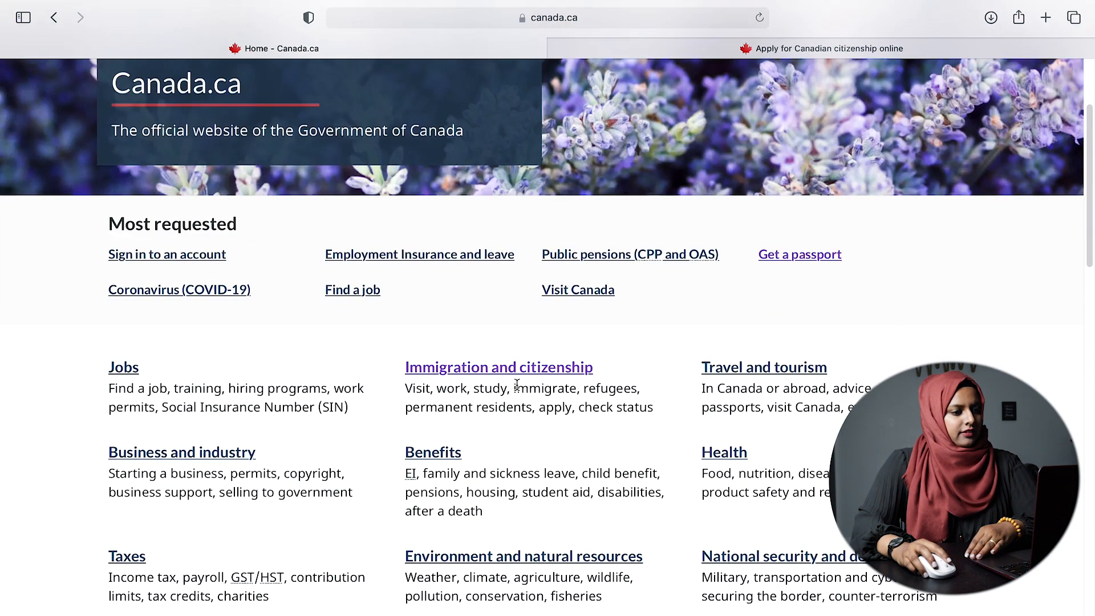
click(558, 370)
scroll(551, 426, down, 3)
scroll(552, 427, down, 5)
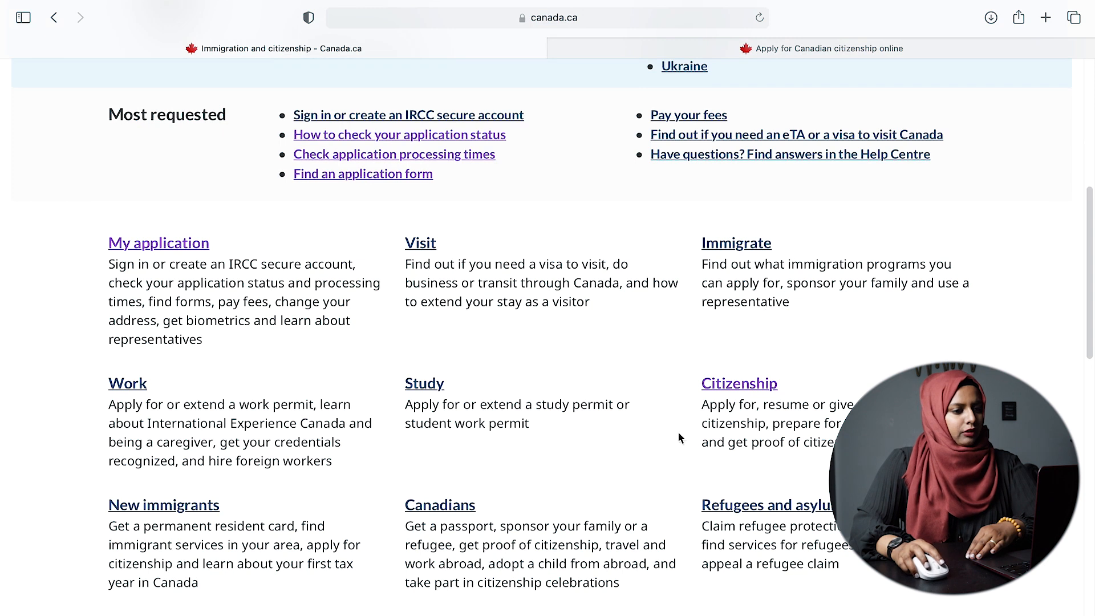
click(755, 388)
scroll(453, 391, down, 5)
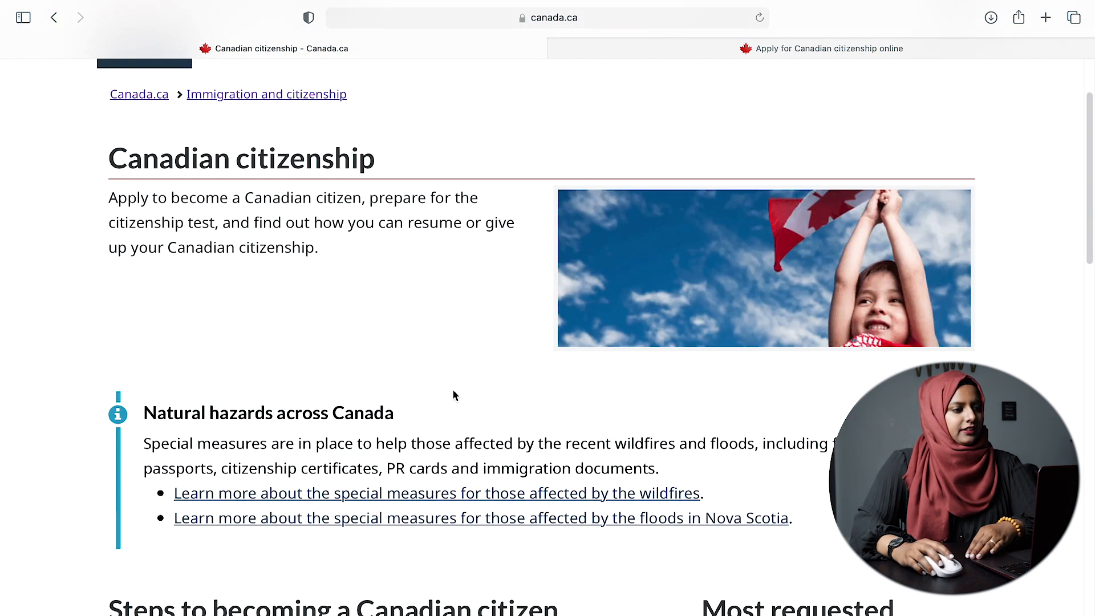
scroll(454, 396, down, 4)
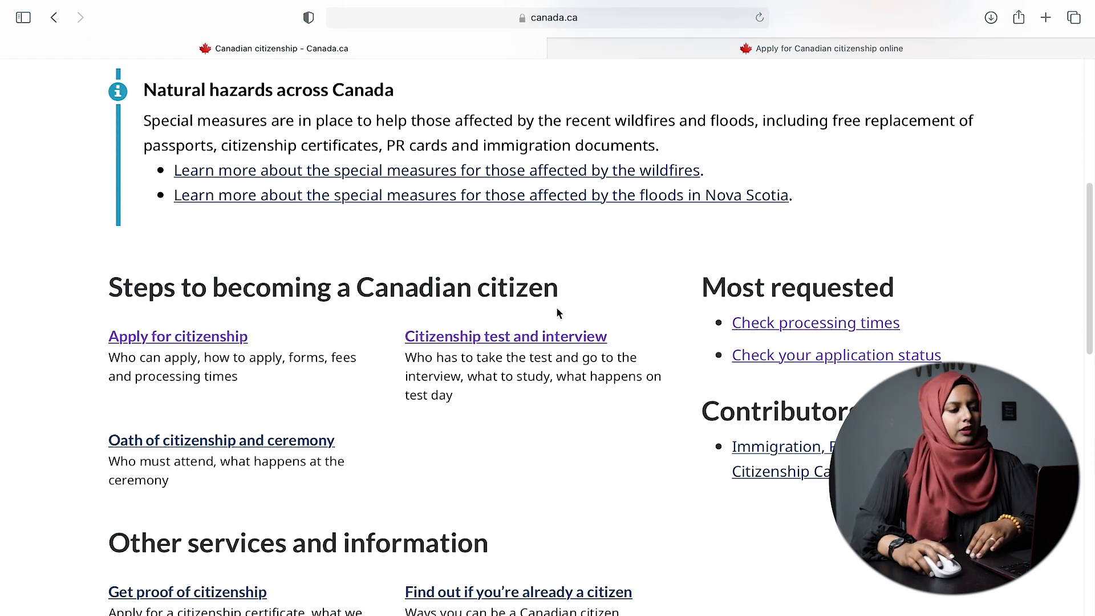
click(216, 339)
- Review the fees and highlight the $630 adult and $100 minor amounts
scroll(422, 410, down, 9)
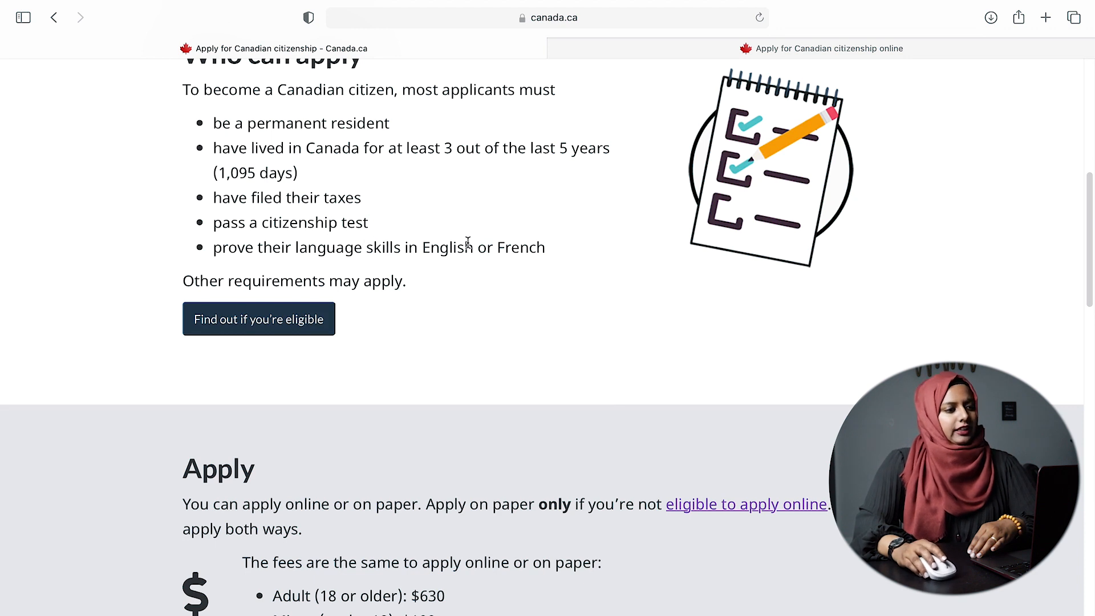
scroll(450, 298, down, 5)
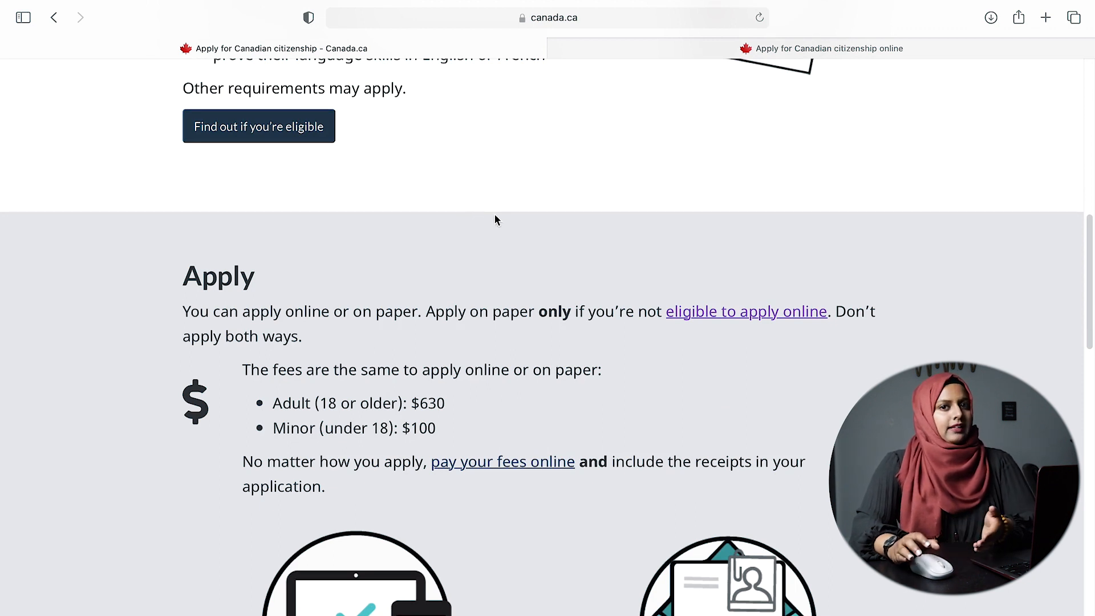
scroll(389, 213, down, 2)
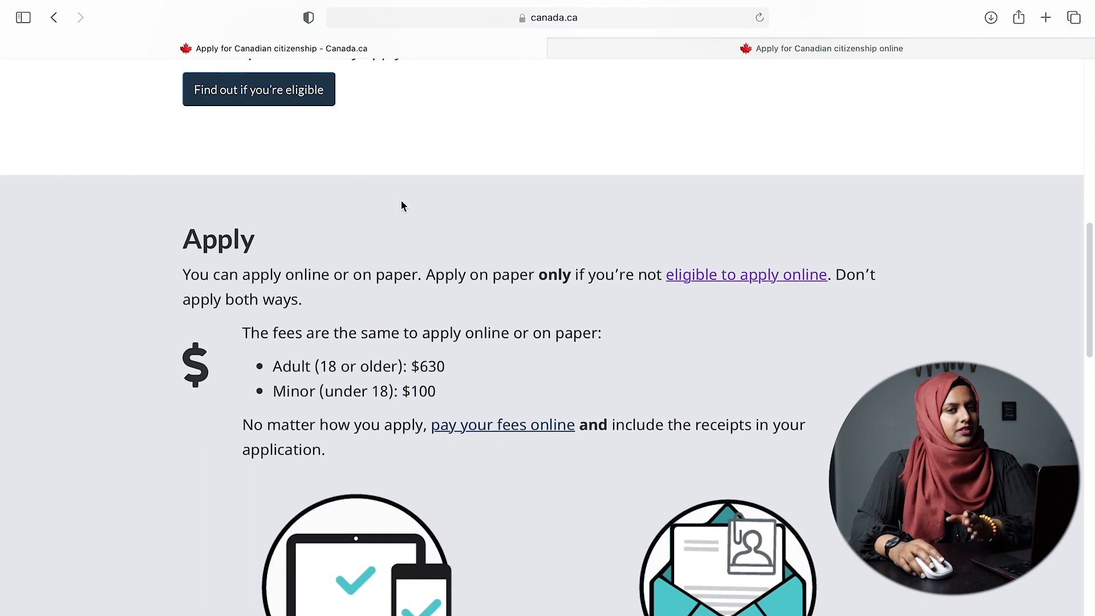
scroll(403, 206, up, 1)
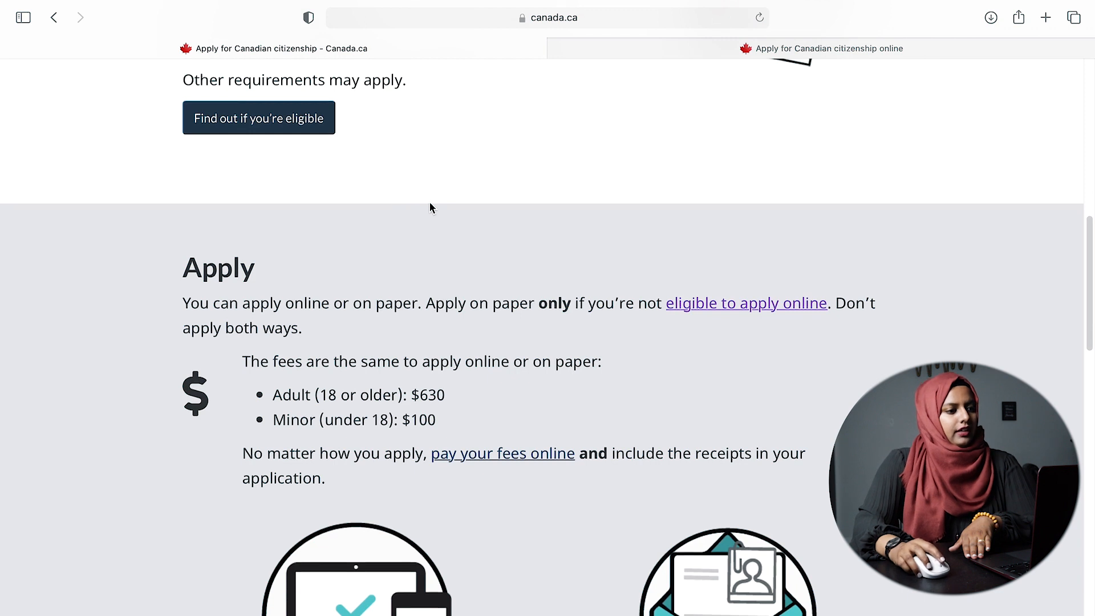
scroll(442, 231, down, 7)
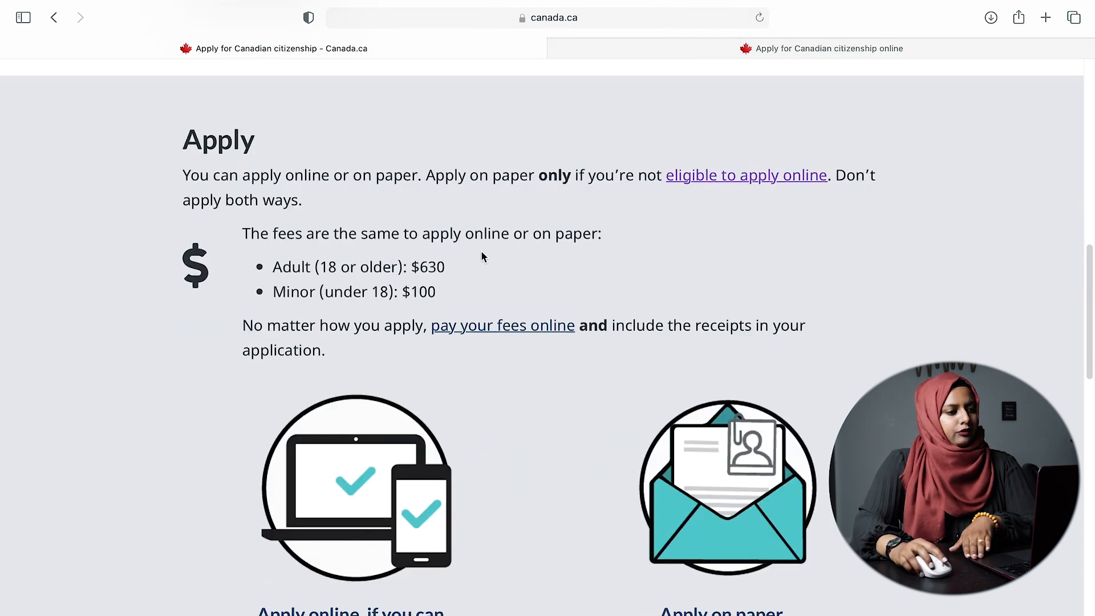
scroll(488, 259, down, 8)
scroll(487, 257, up, 10)
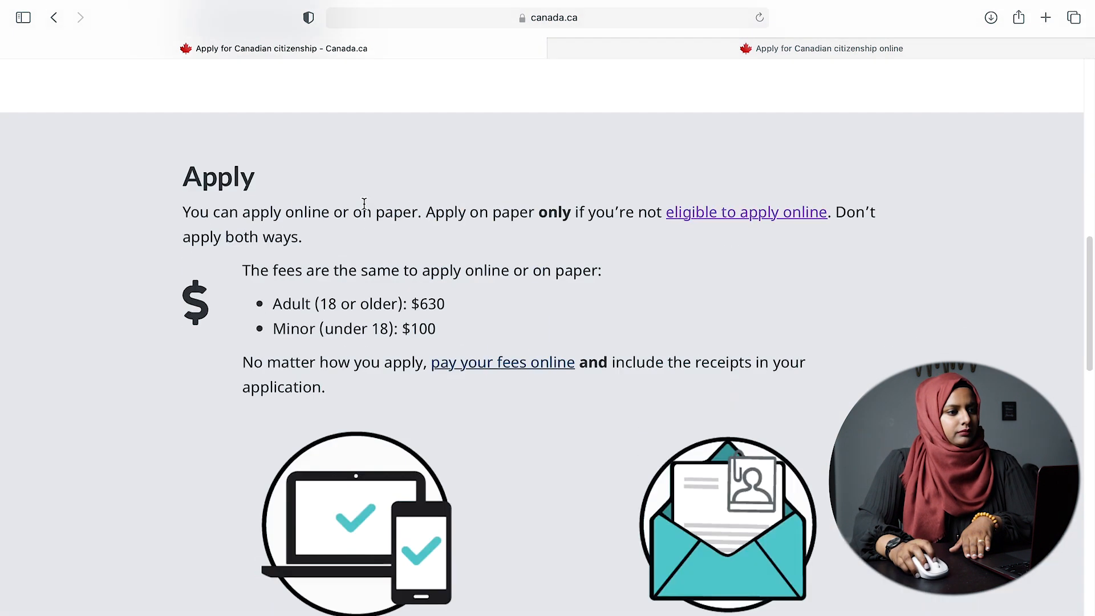
double_click(430, 303)
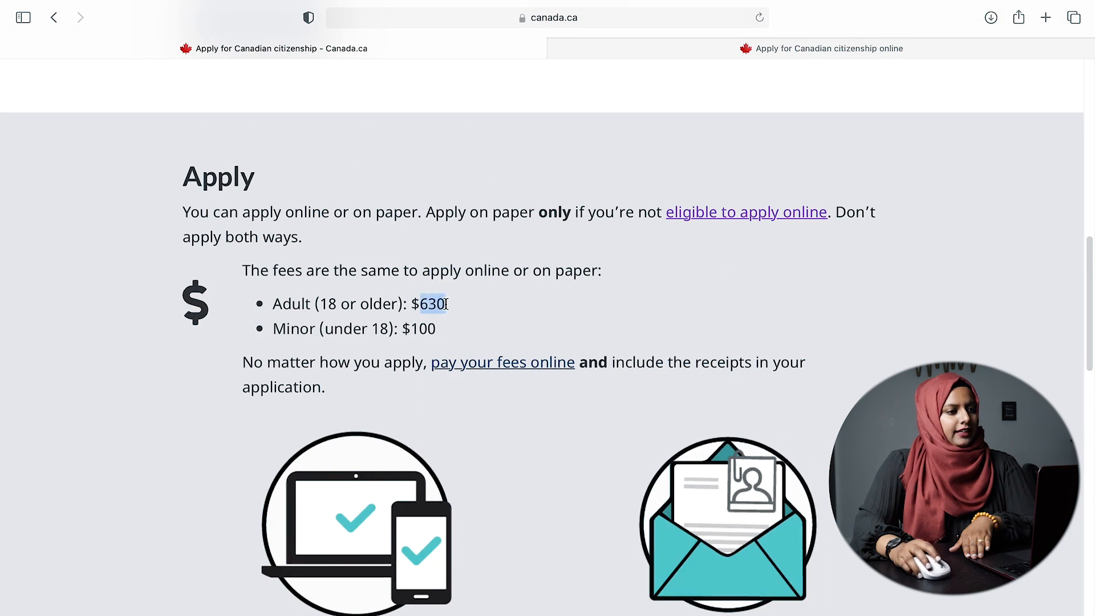
double_click(416, 330)
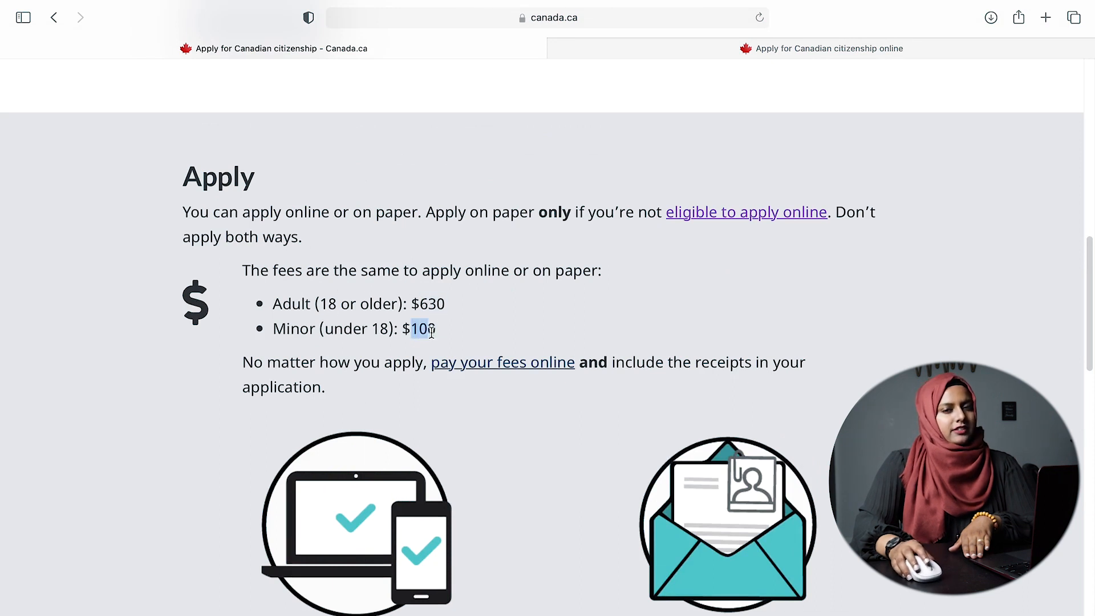
- Check the 18-month processing time and continue to Next: Who can apply
scroll(545, 324, down, 15)
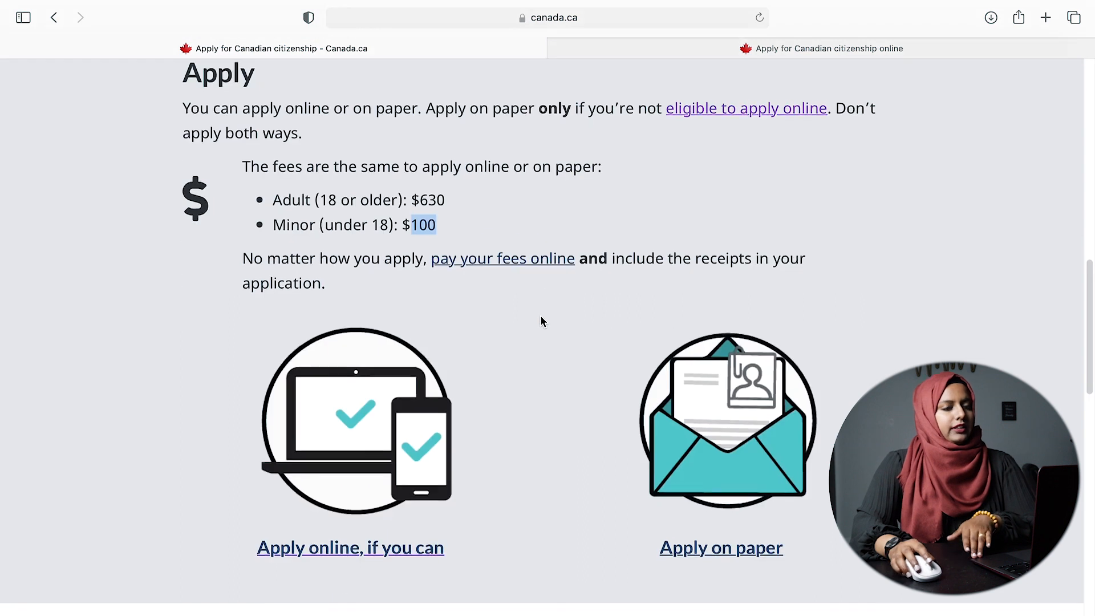
scroll(539, 317, up, 5)
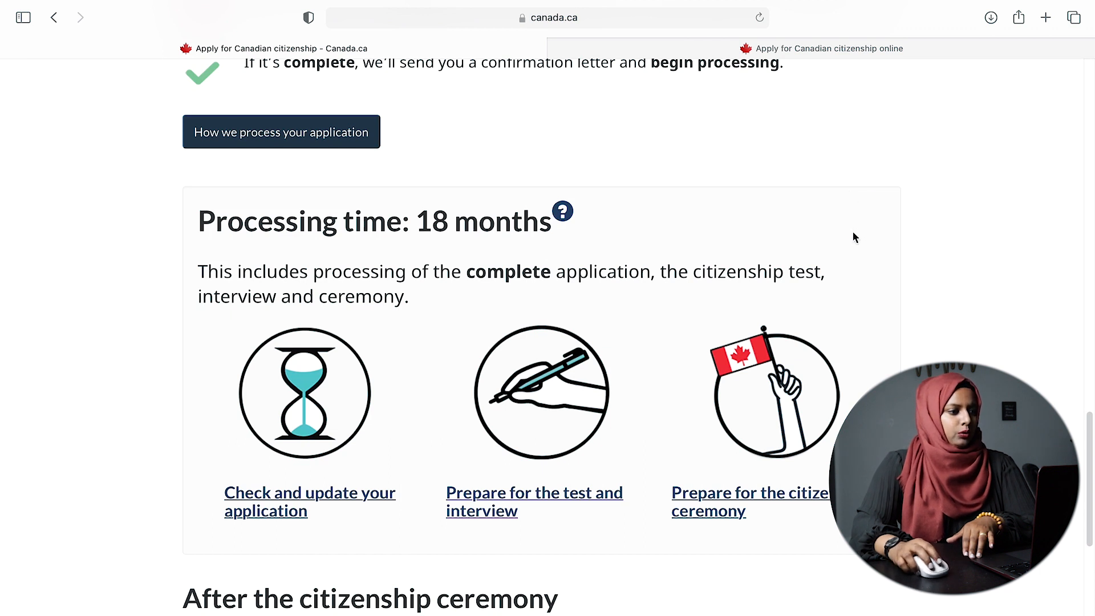
scroll(647, 228, up, 3)
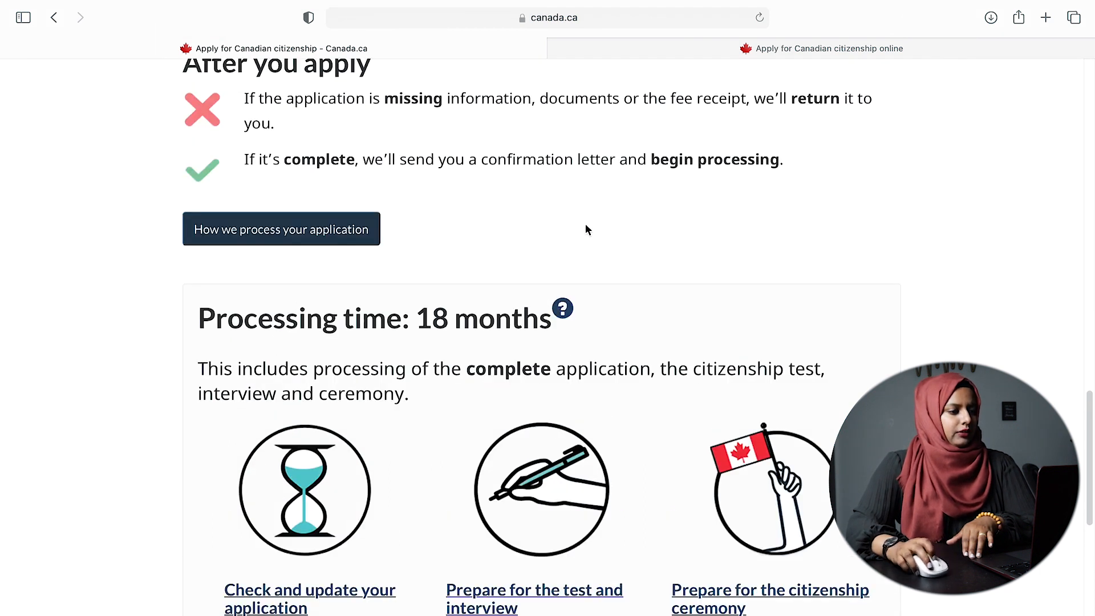
scroll(586, 231, down, 10)
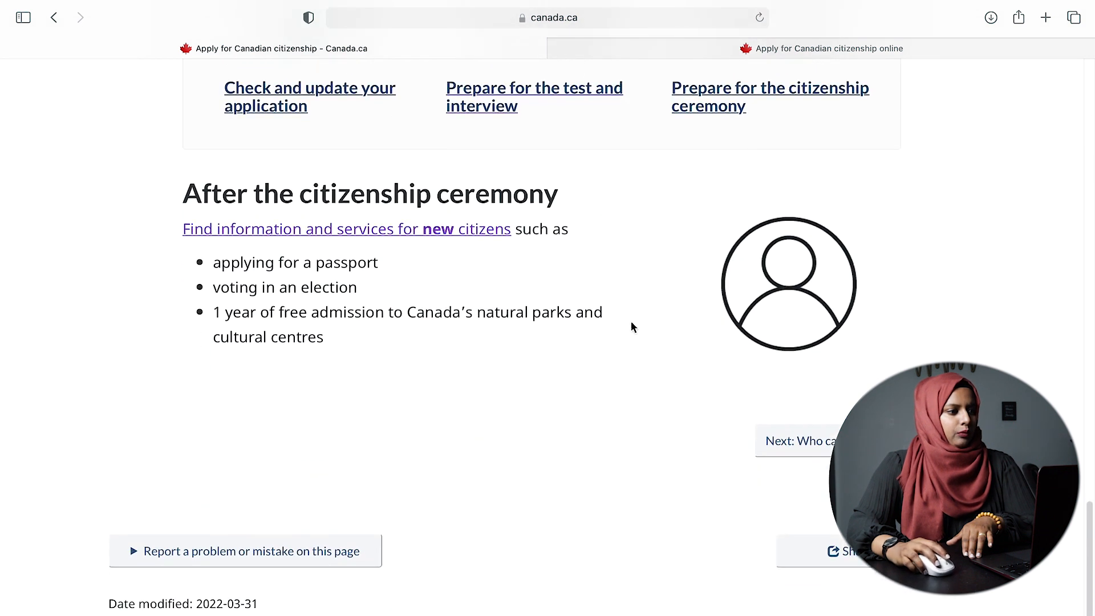
click(831, 444)
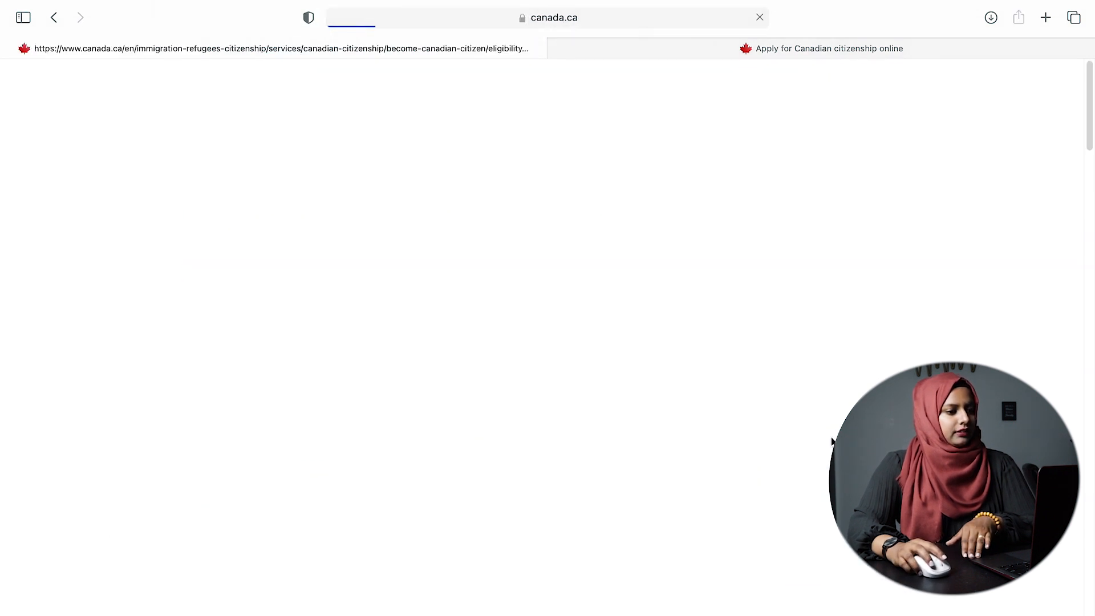
- Go to 2. How to apply and its Apply online section, then open the online application link
scroll(508, 367, down, 6)
scroll(498, 409, down, 10)
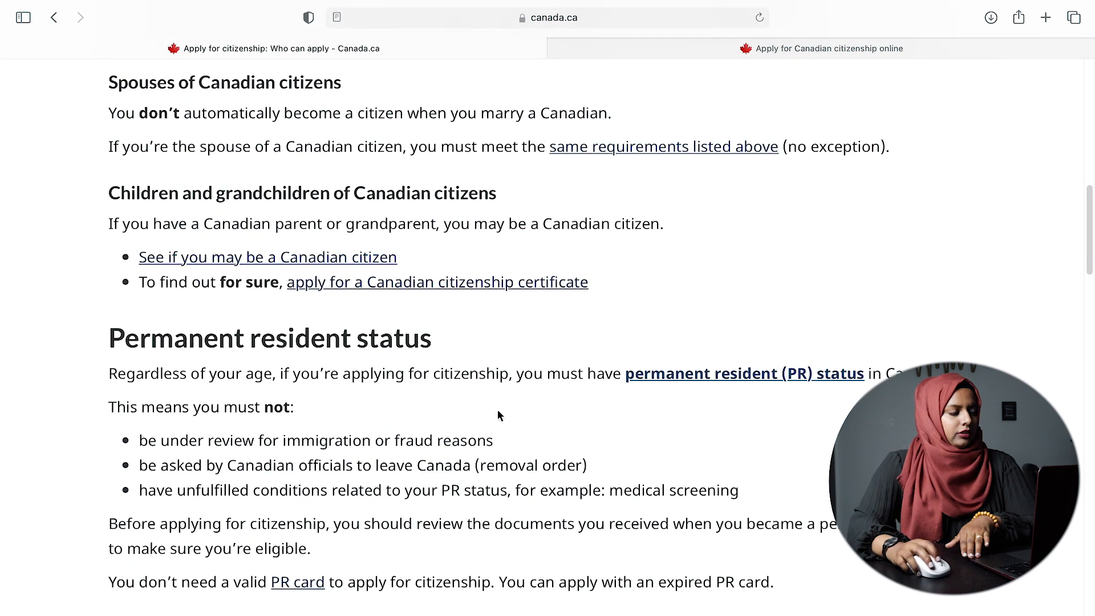
scroll(367, 360, down, 11)
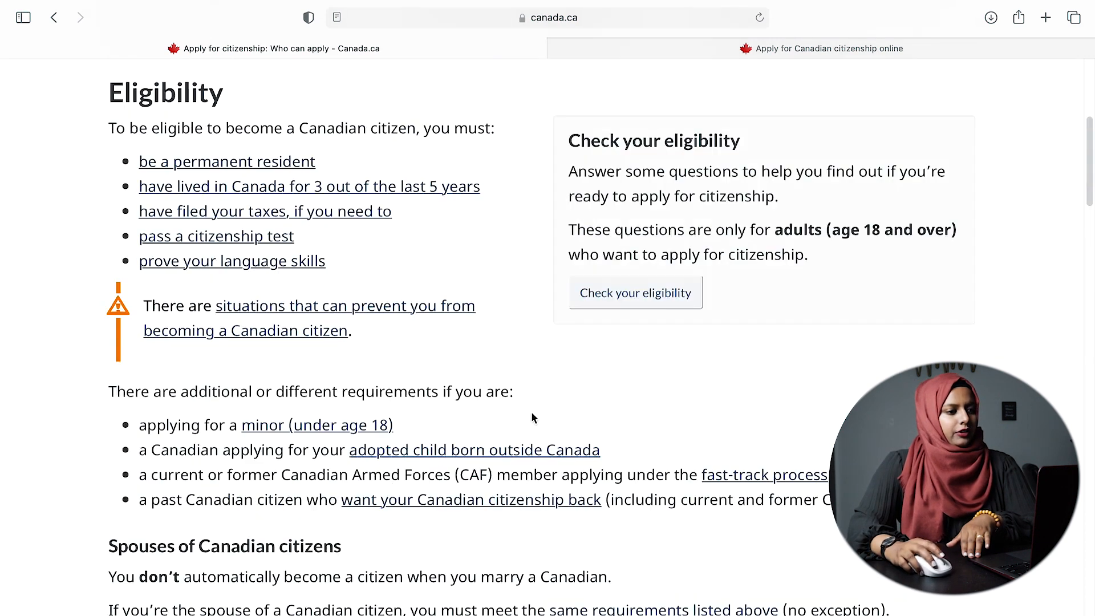
scroll(533, 418, up, 5)
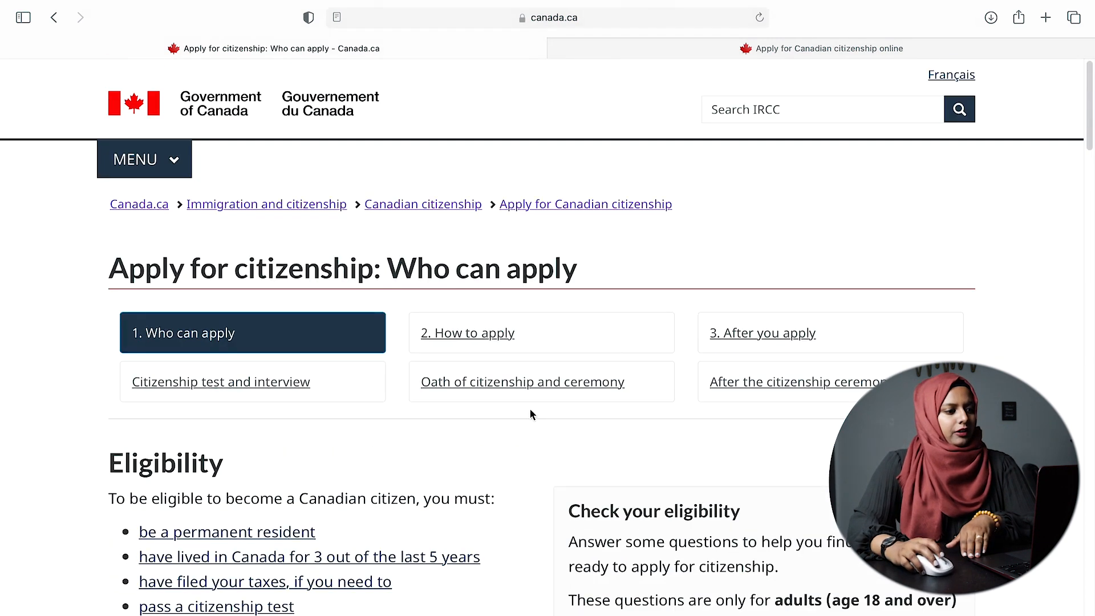
click(498, 341)
scroll(599, 347, down, 5)
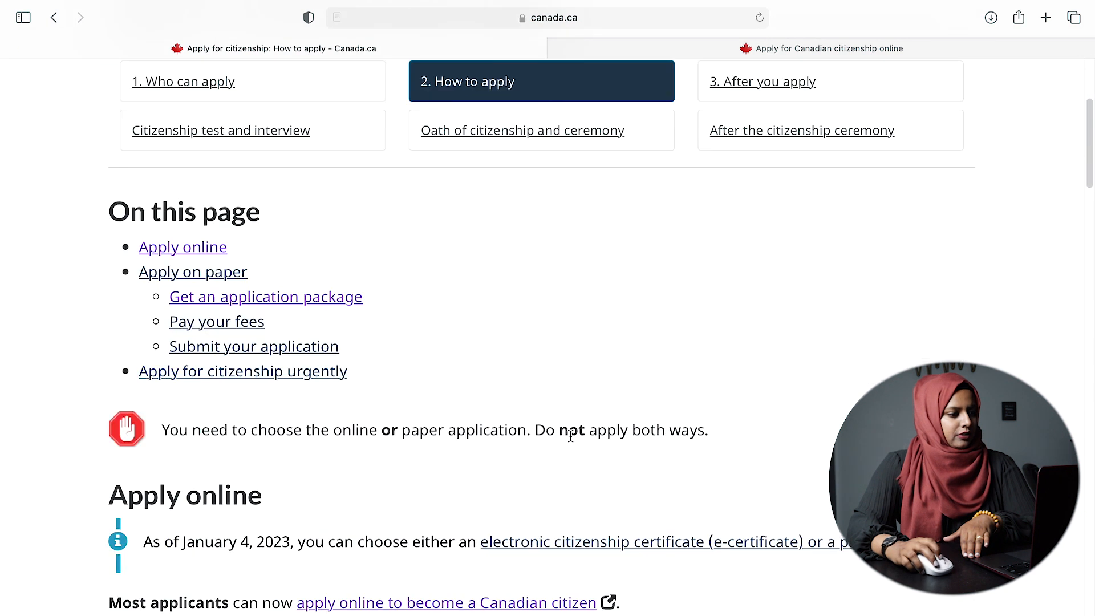
scroll(536, 220, up, 3)
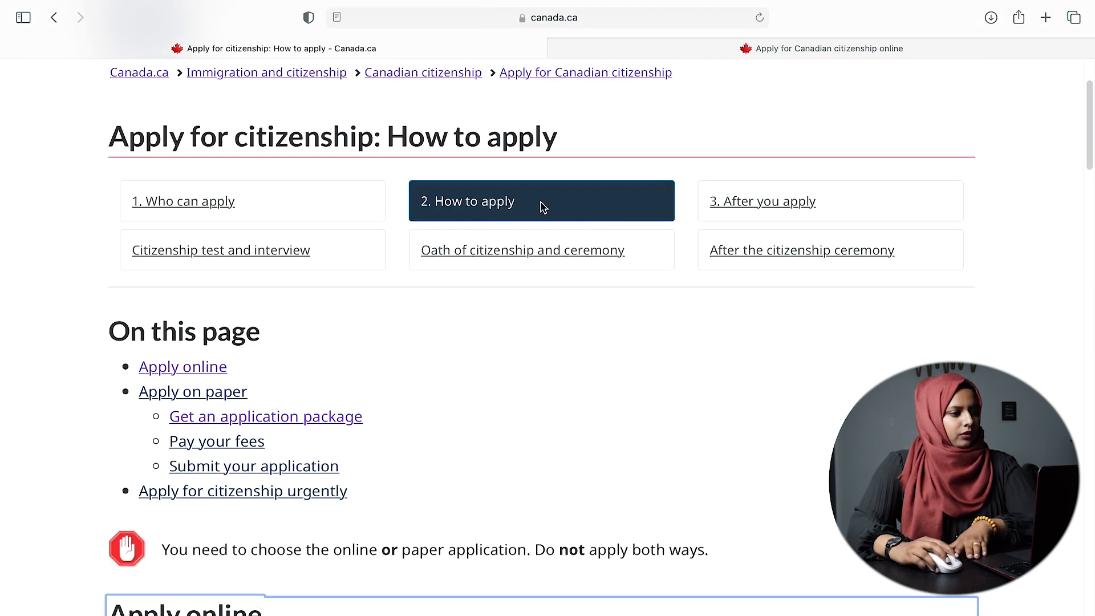
click(206, 371)
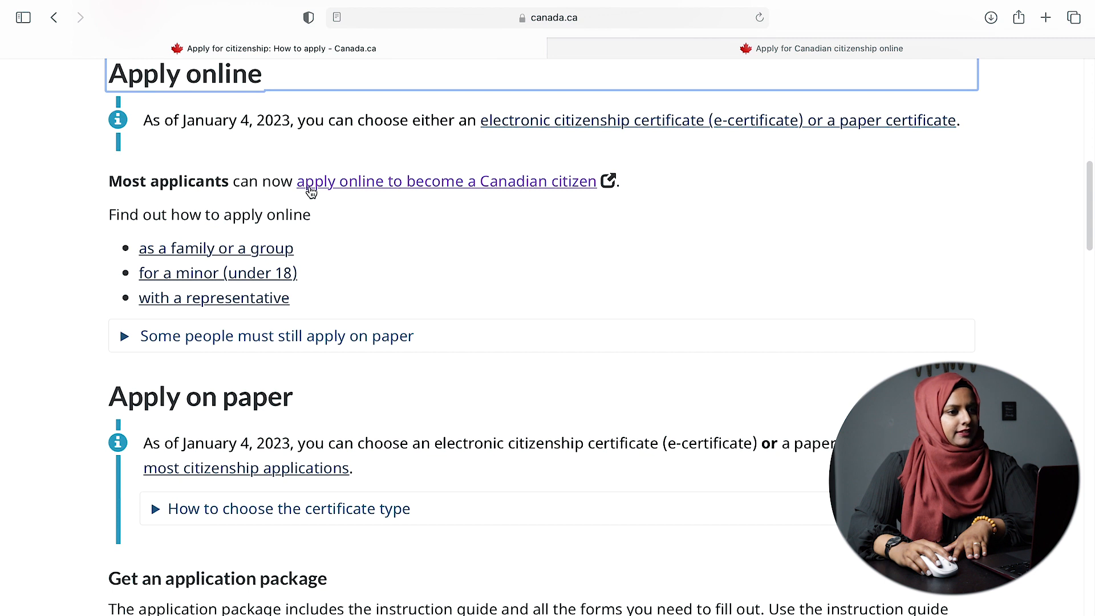
click(465, 183)
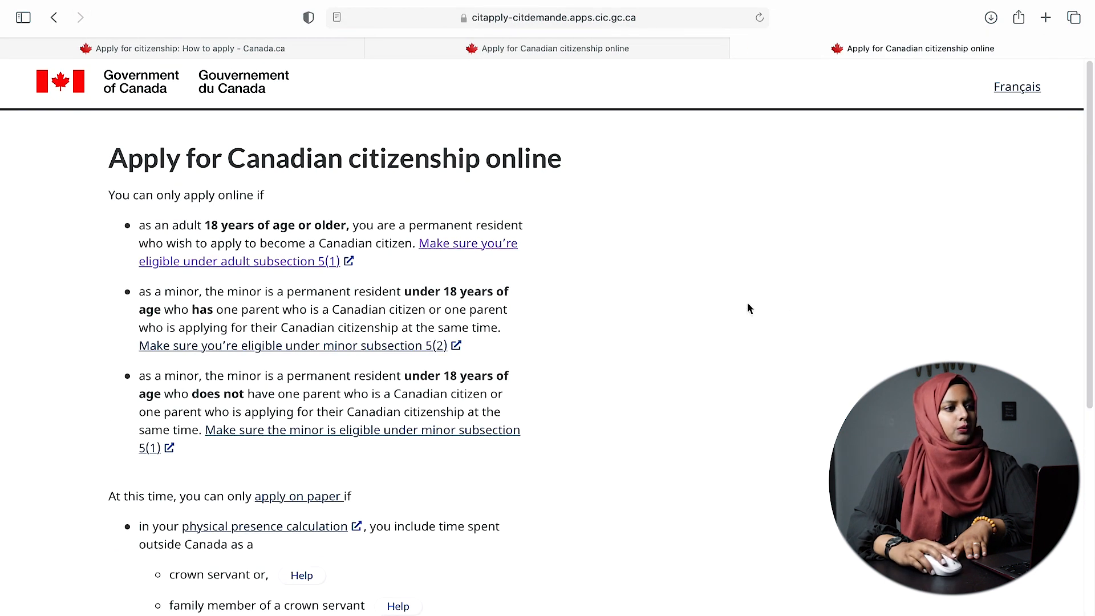
- Read who may apply online versus on paper, then switch back to the Your account tab
scroll(576, 305, down, 1)
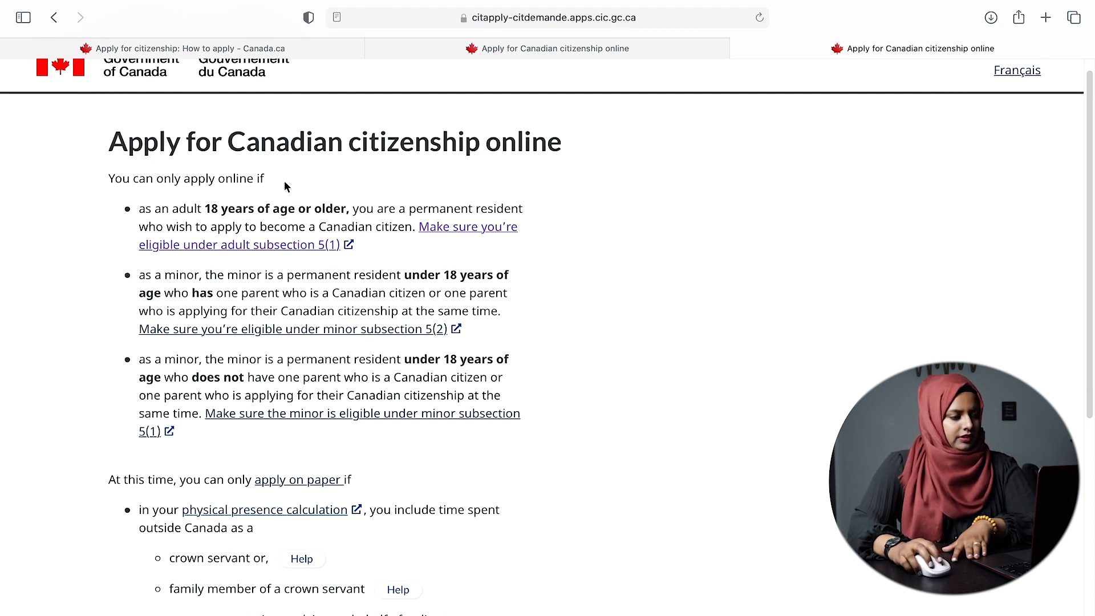
scroll(235, 375, down, 5)
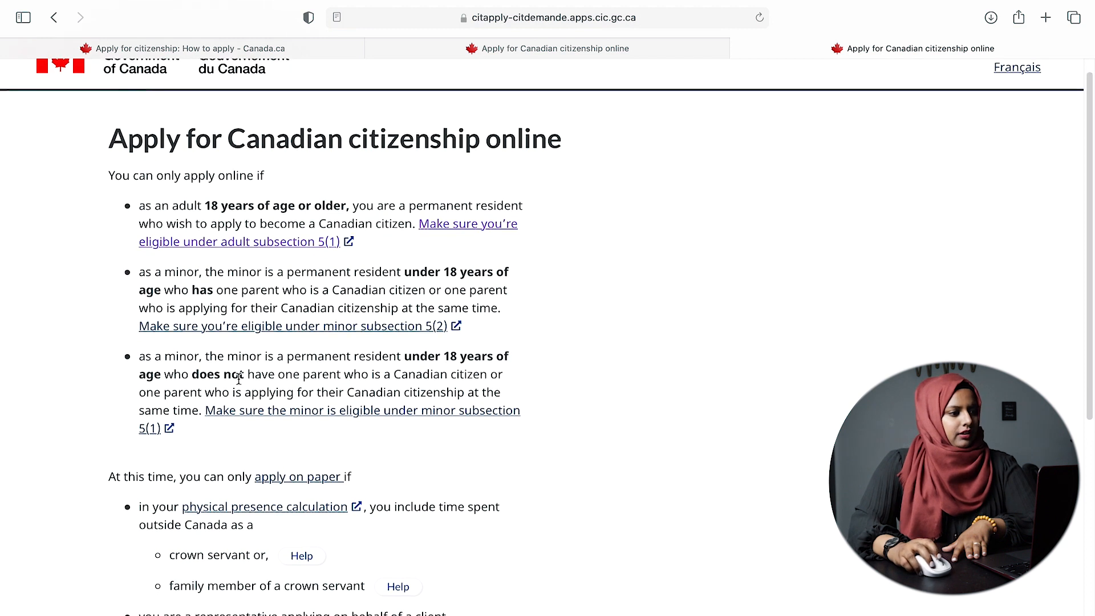
scroll(184, 389, down, 3)
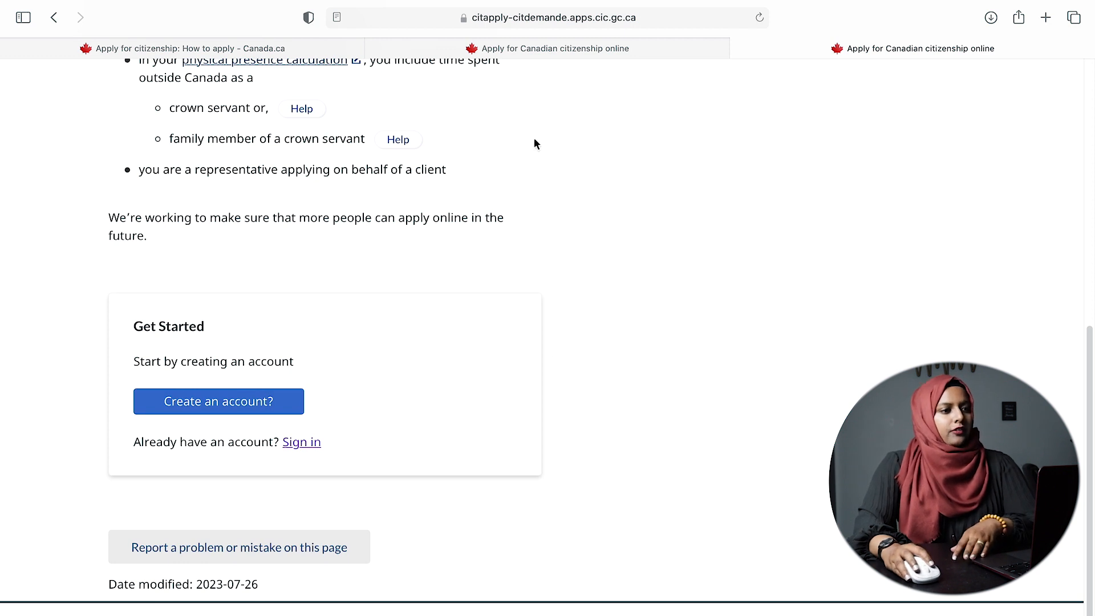
click(613, 52)
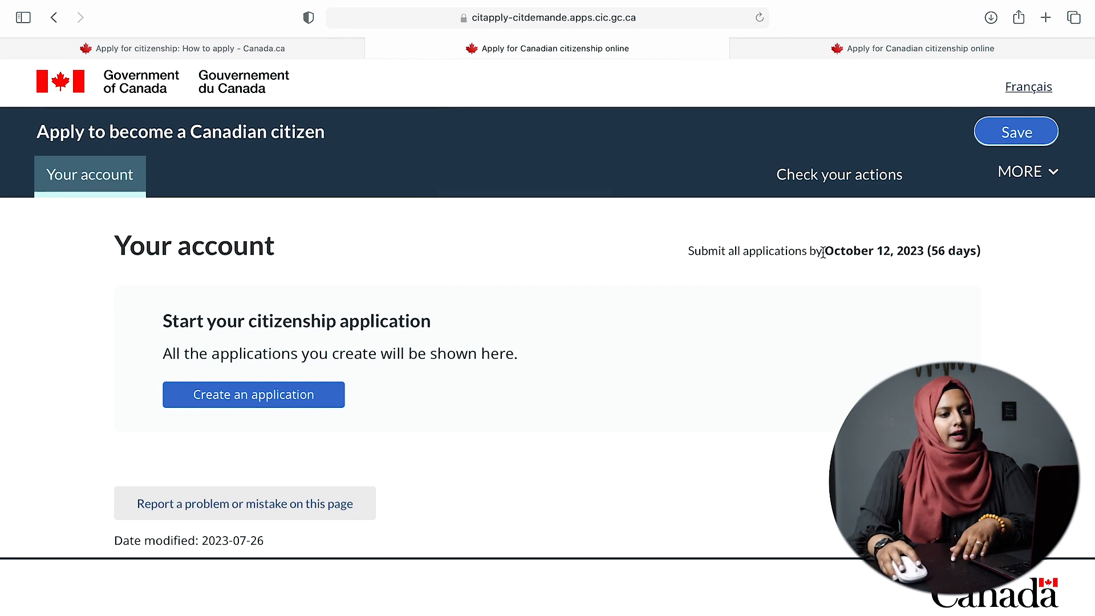
drag(826, 252, 983, 250)
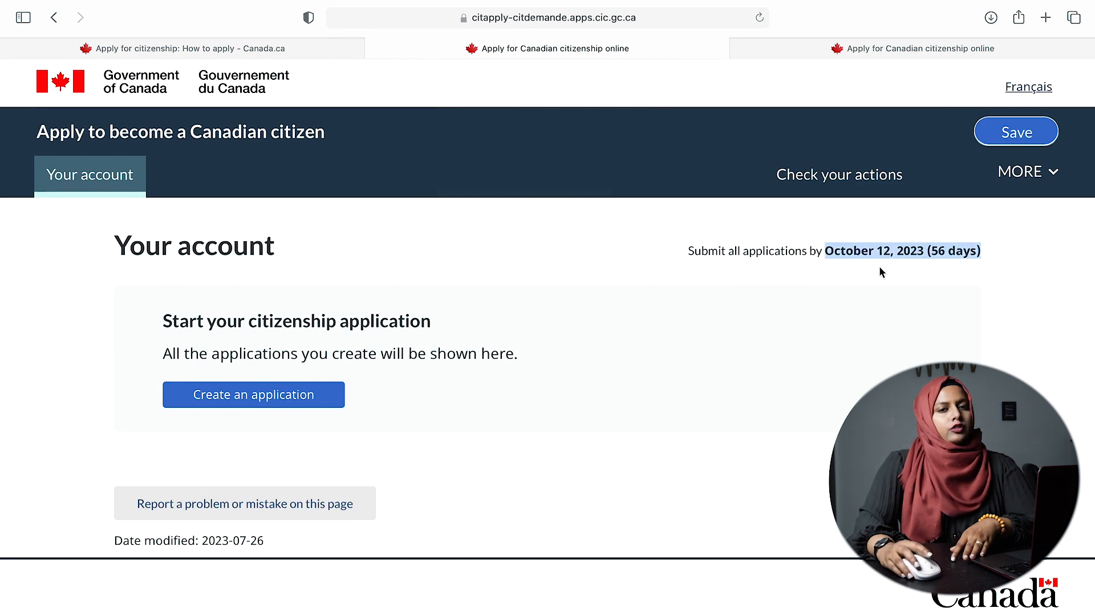
click(616, 210)
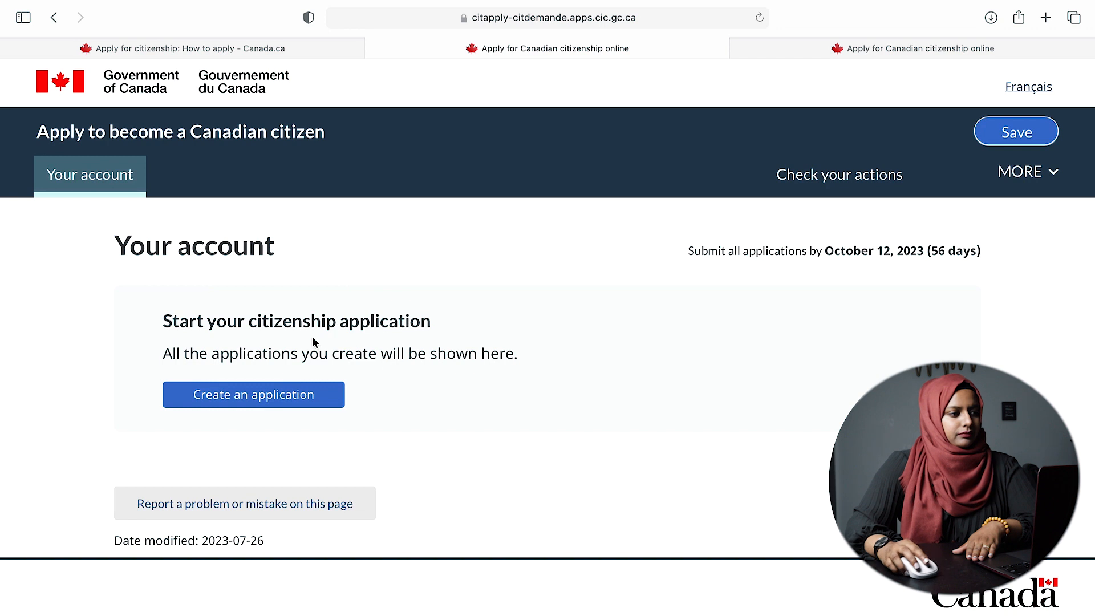
- Create an application and select Adult (18 years and over) as its type
click(272, 399)
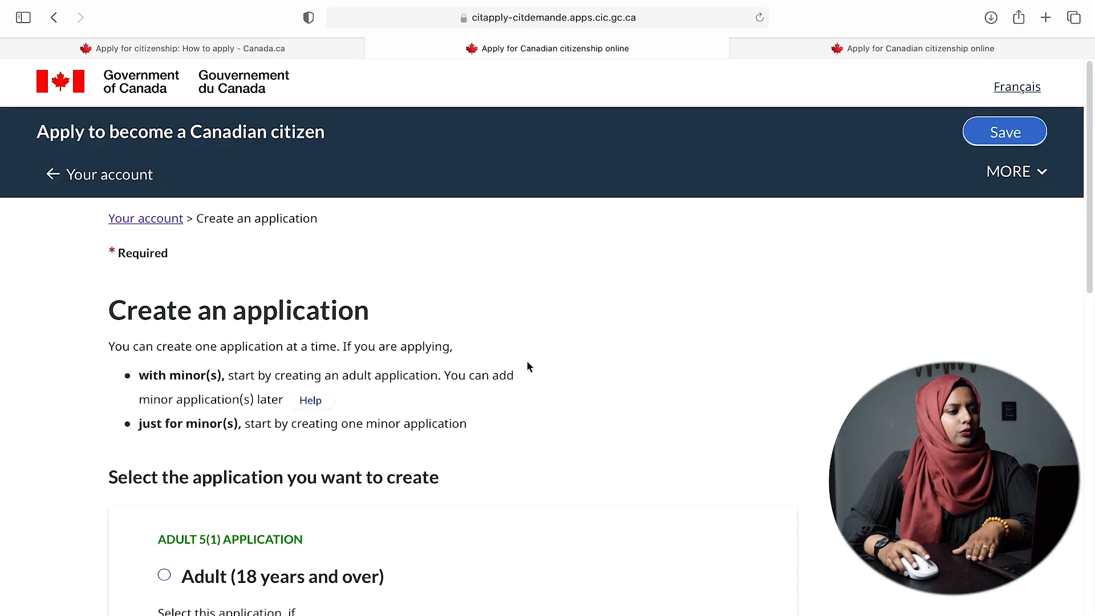
scroll(527, 366, down, 3)
scroll(525, 362, up, 3)
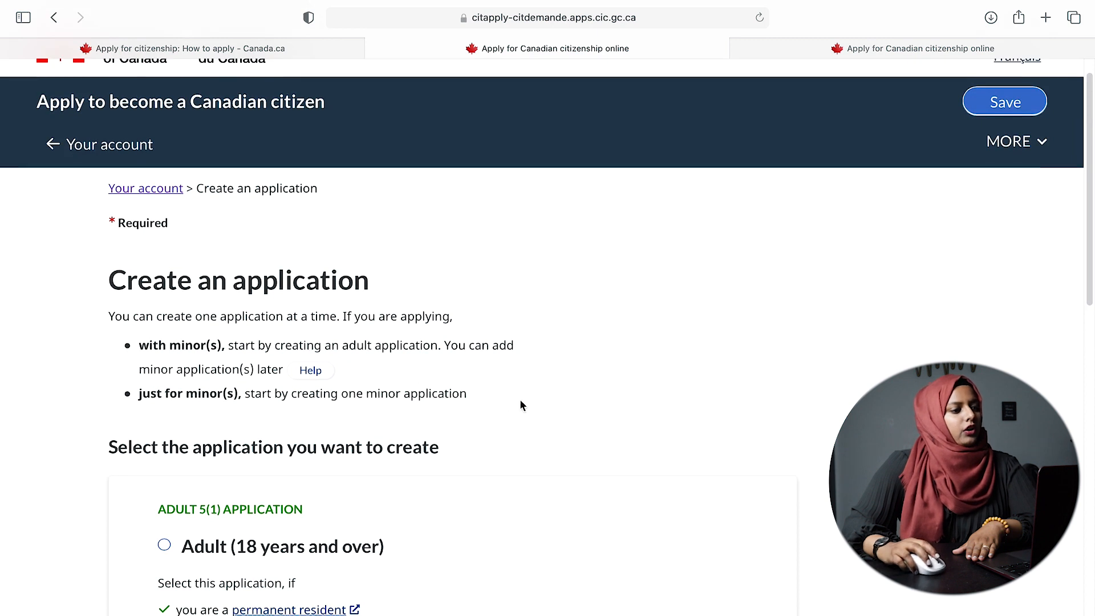
scroll(519, 400, down, 5)
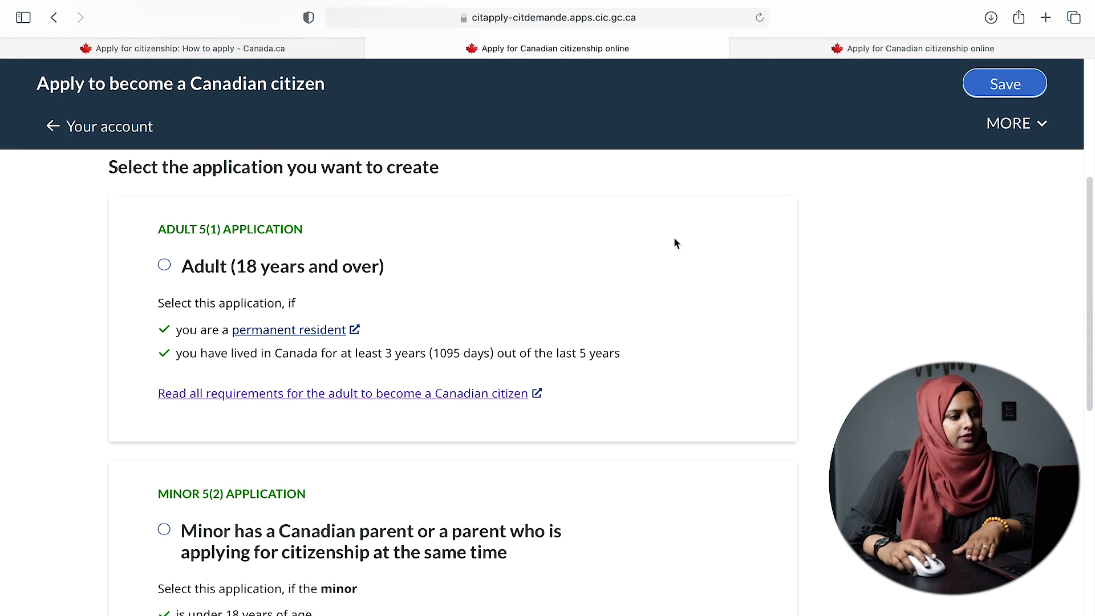
scroll(716, 299, down, 3)
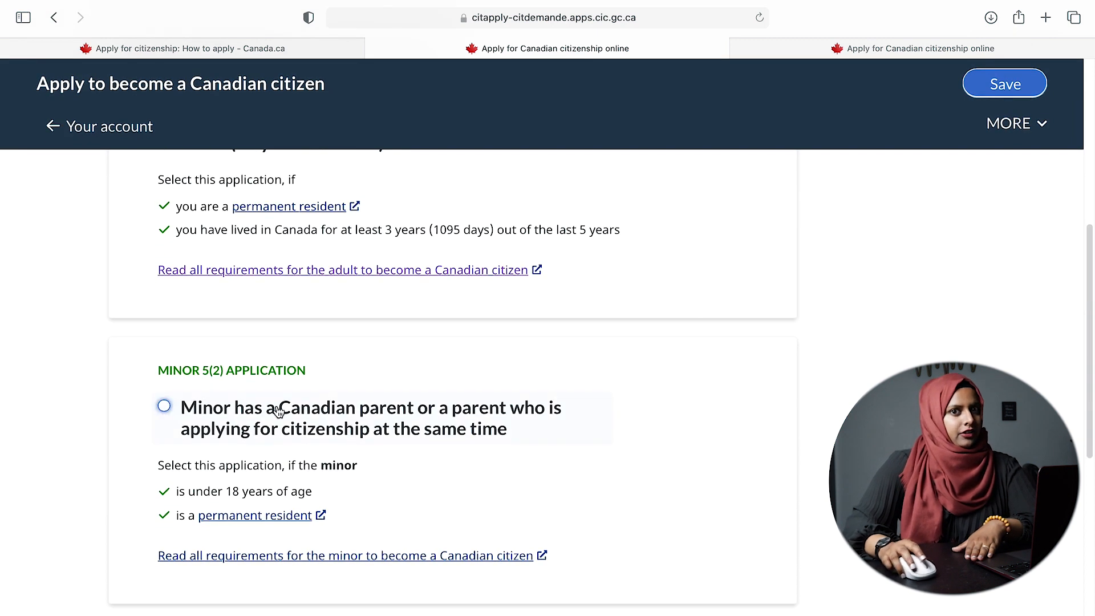
scroll(524, 439, down, 3)
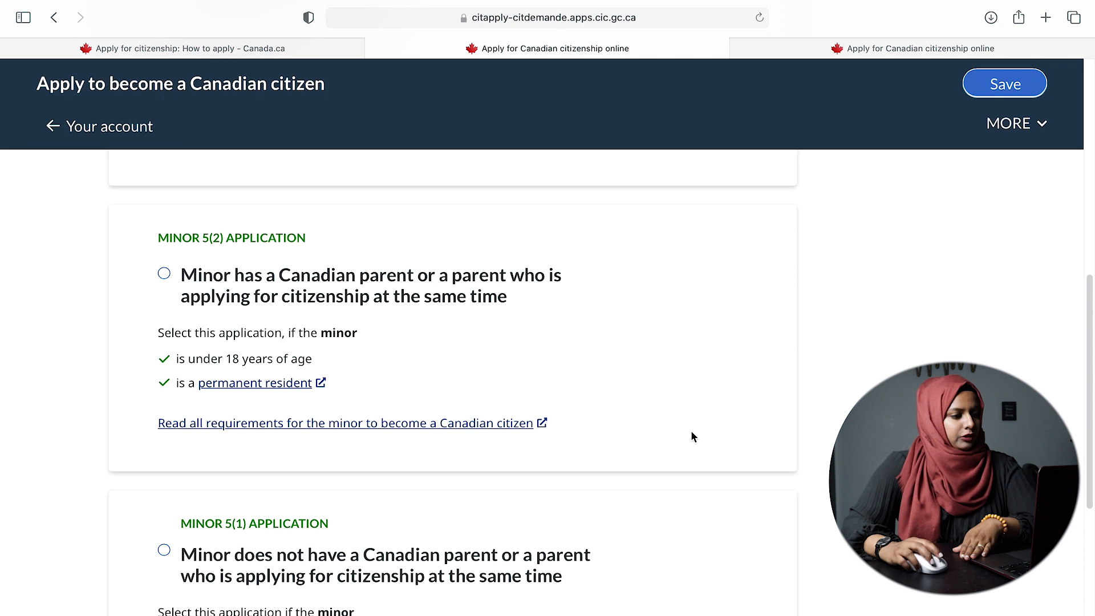
scroll(691, 437, down, 2)
scroll(691, 436, up, 12)
scroll(615, 426, down, 5)
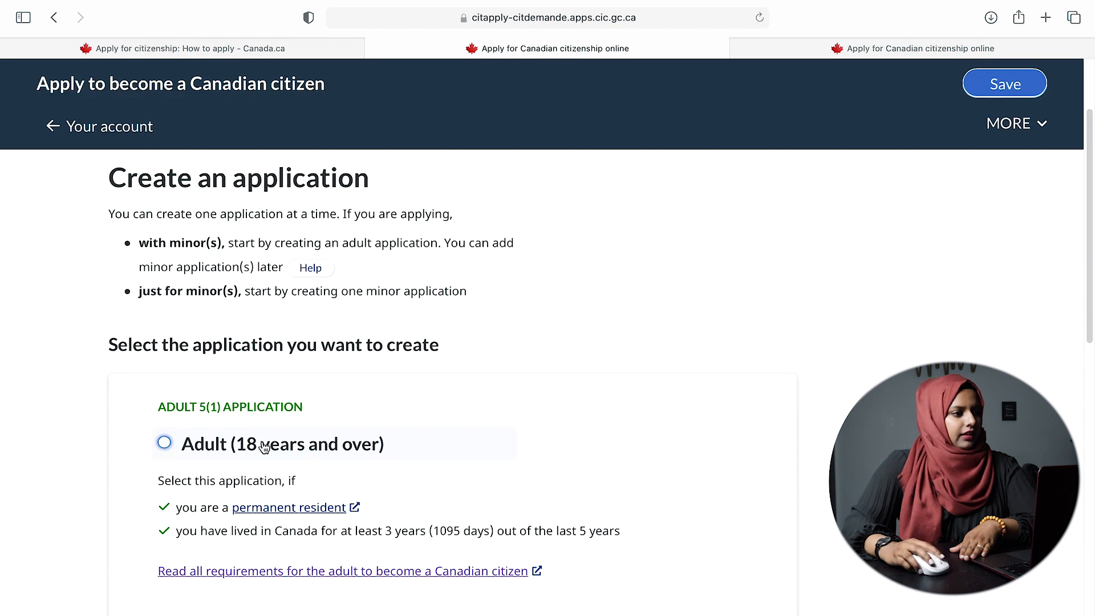
click(165, 444)
scroll(711, 448, down, 12)
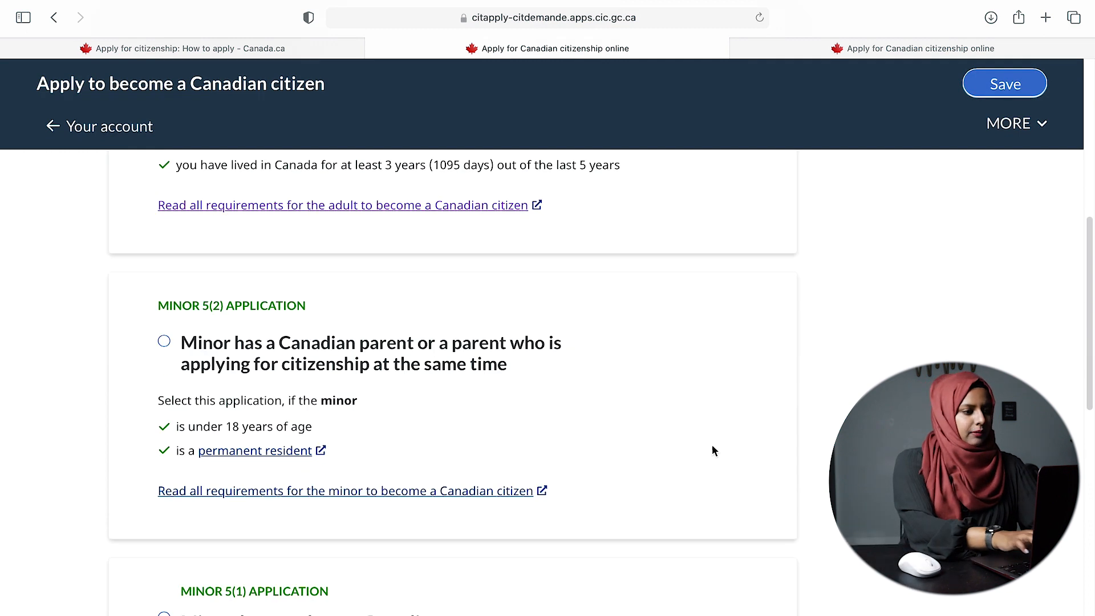
scroll(748, 469, down, 7)
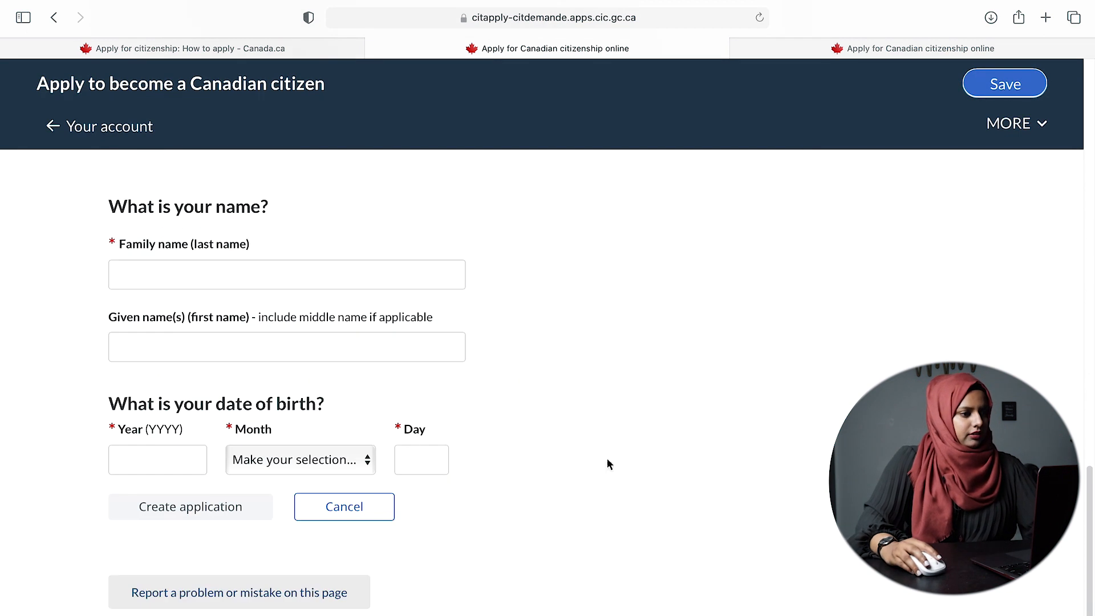
- Enter the applicant's family name and given name
click(262, 270)
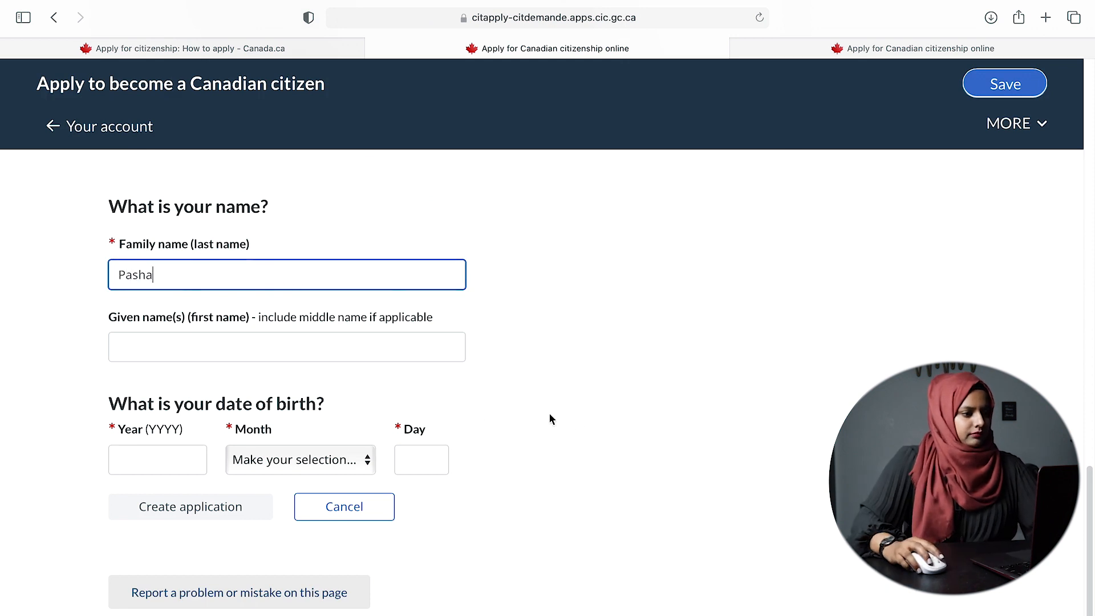
click(327, 350)
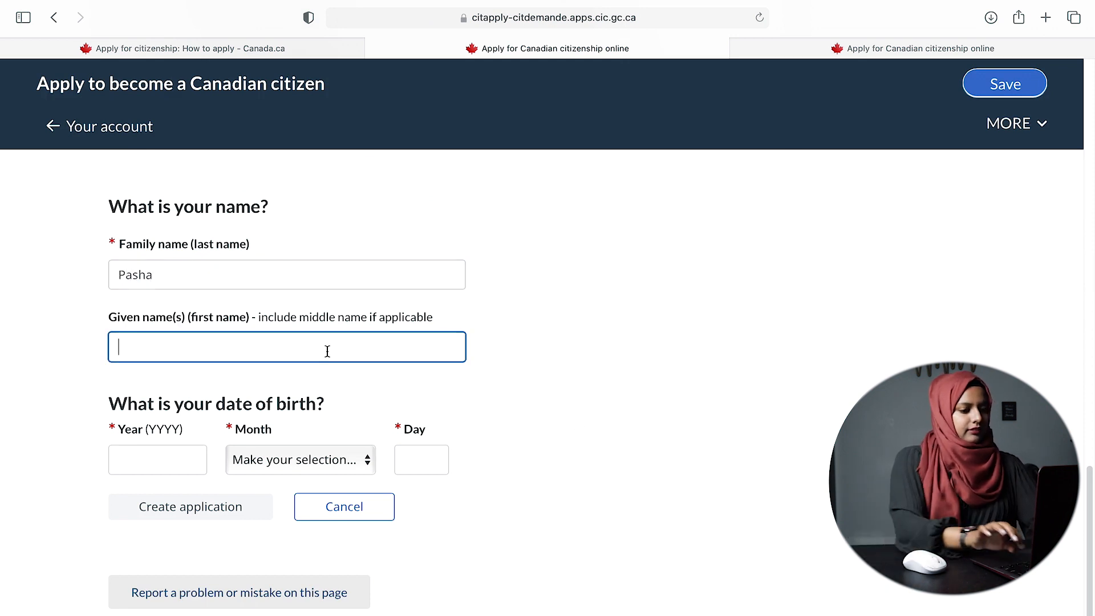
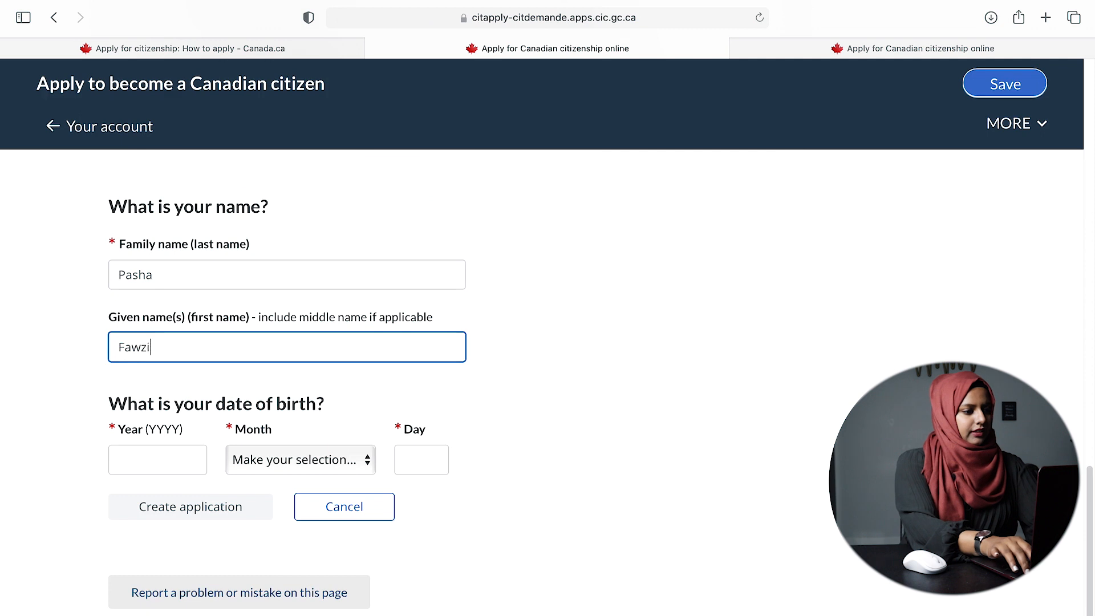
click(165, 457)
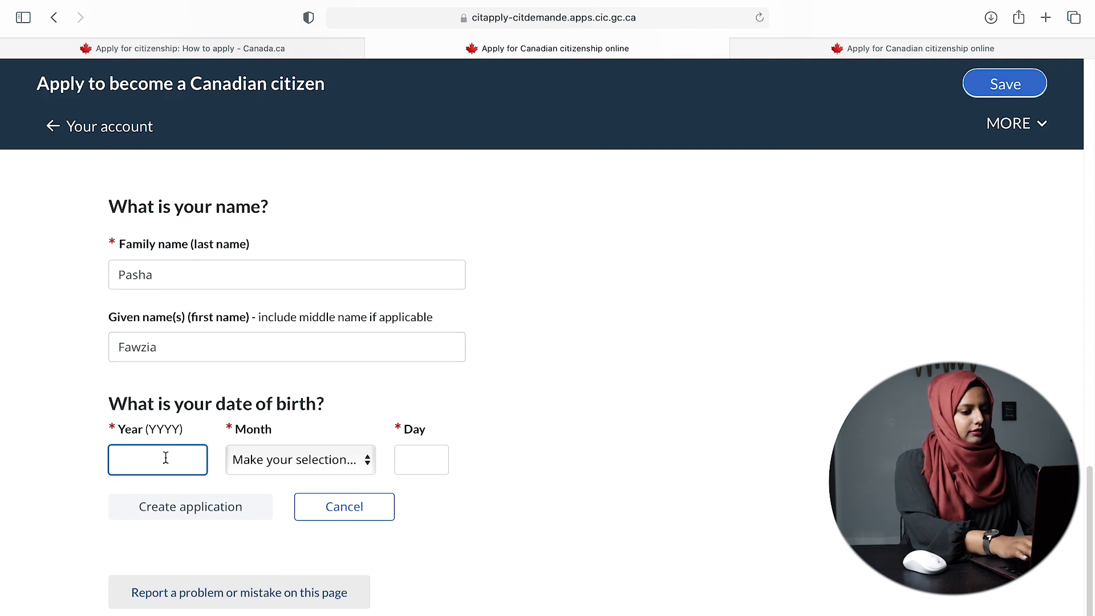
text(199)
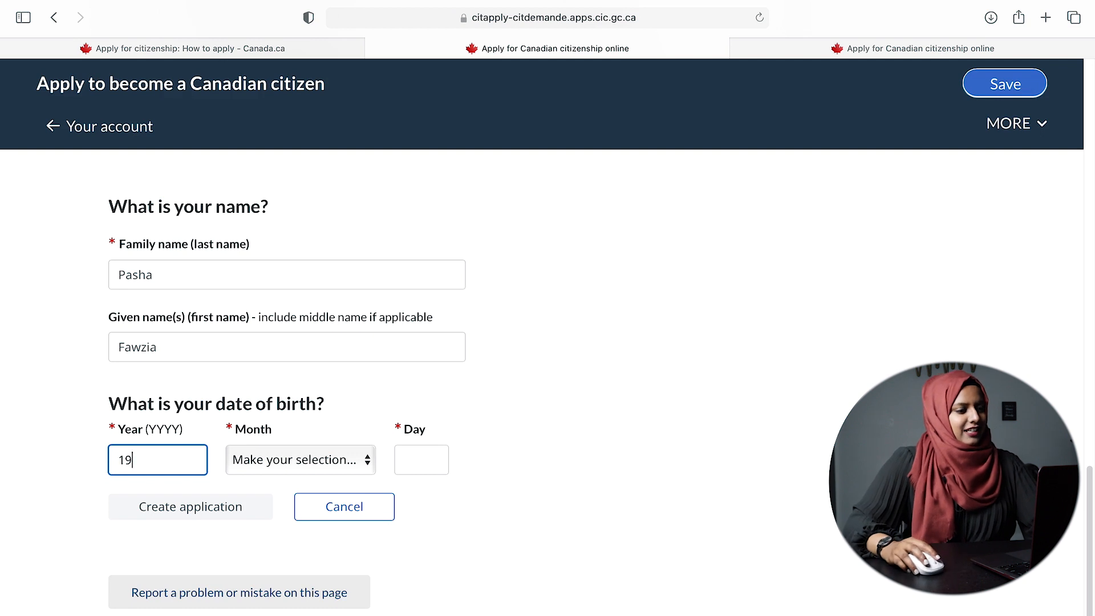
text(82)
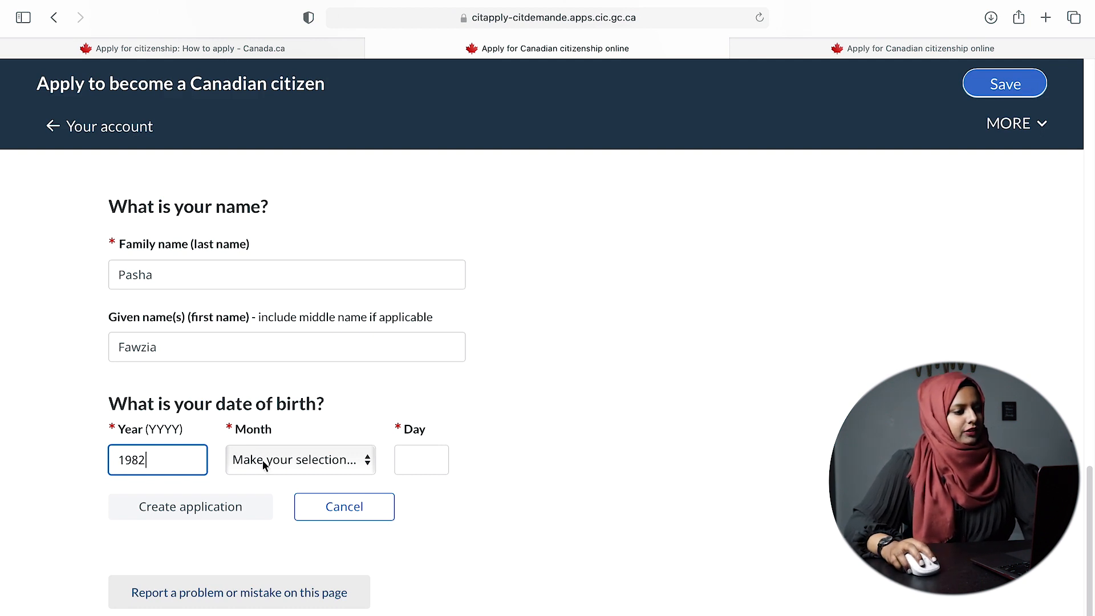
click(317, 470)
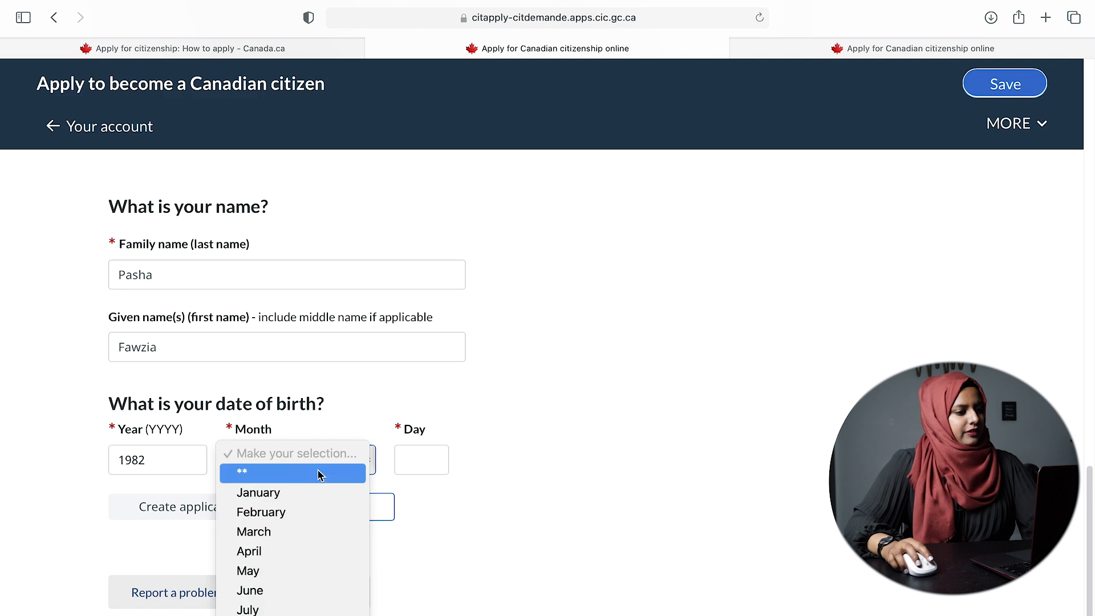
click(279, 572)
click(432, 464)
text(14)
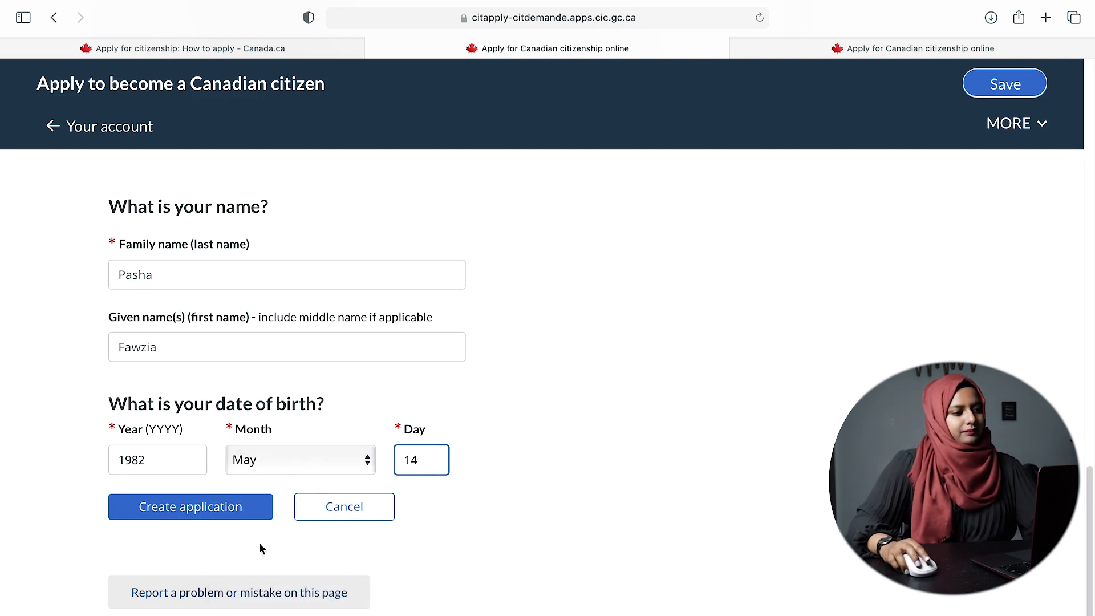
click(210, 511)
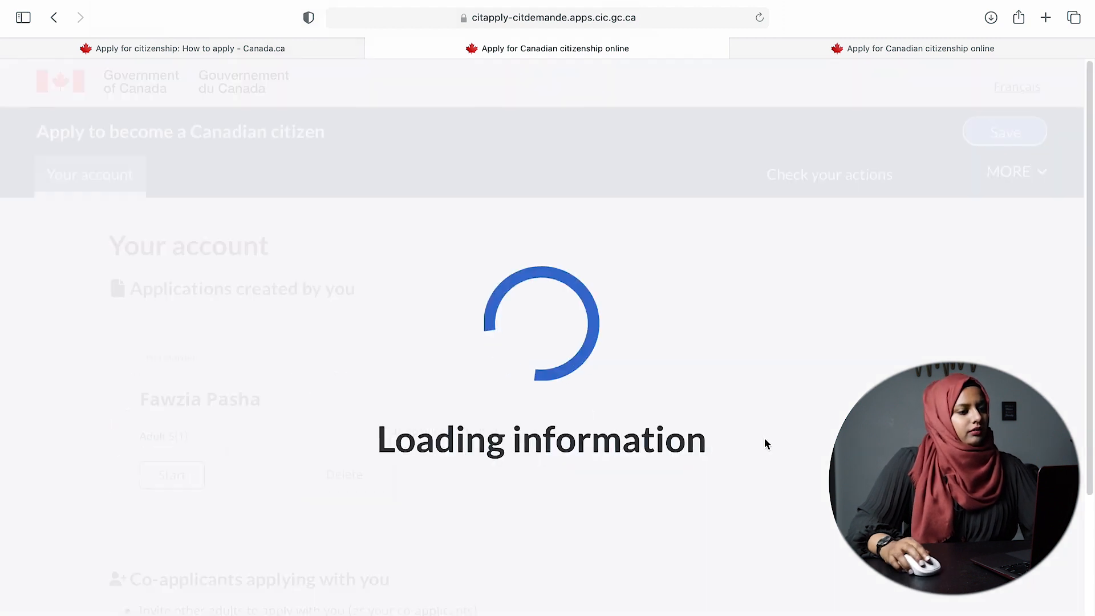
- Scroll the account page to see the new Not started Adult 5(1) application and Co-applicants
scroll(445, 448, down, 5)
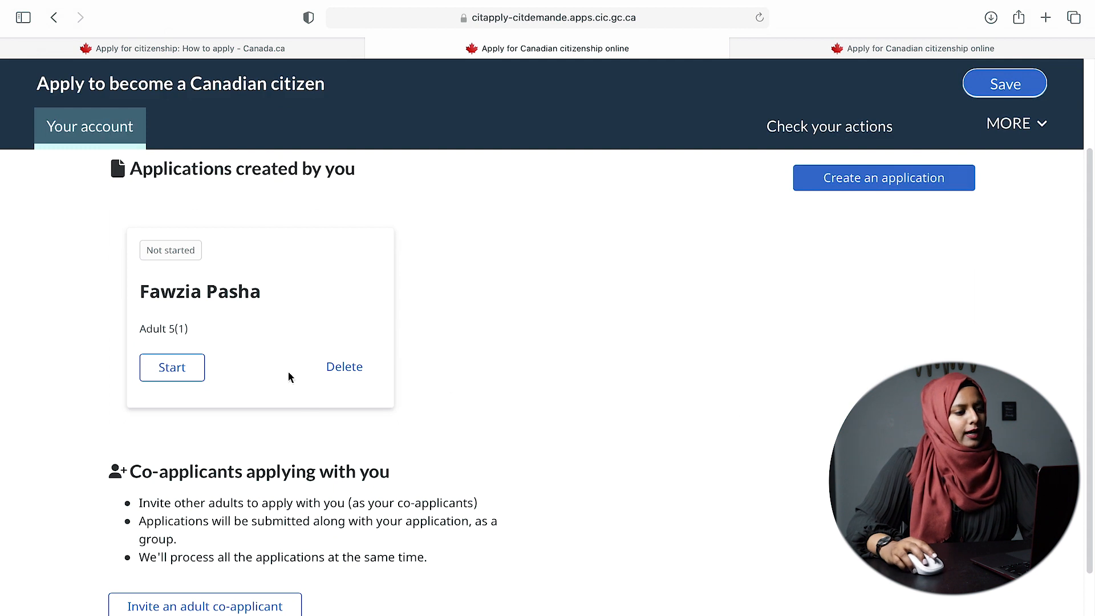
scroll(479, 505, down, 3)
scroll(245, 408, up, 1)
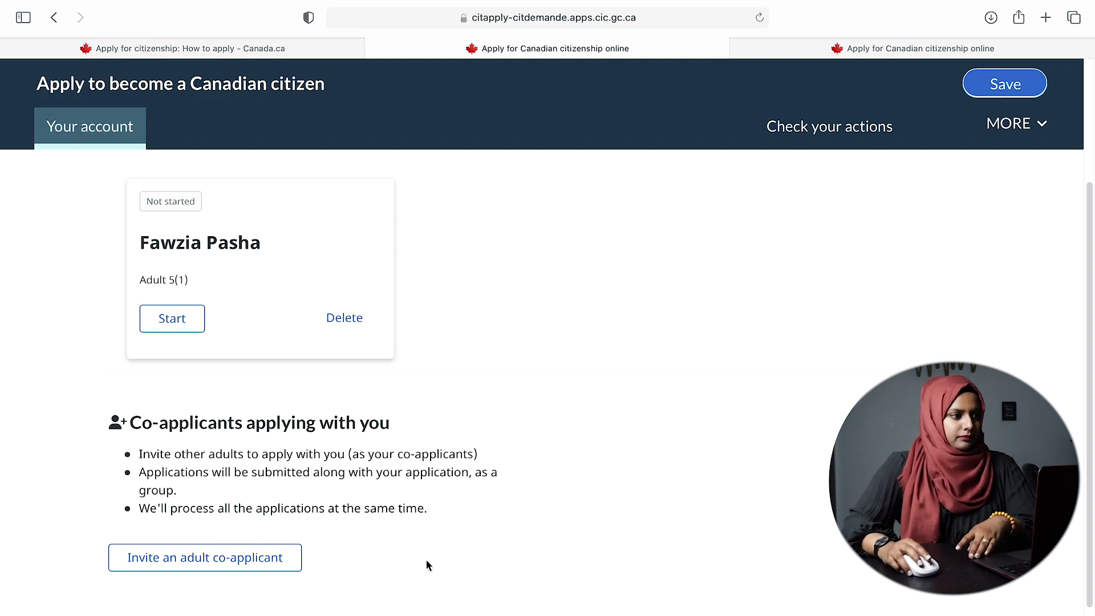
- Open the new application, choose English as service language and answer No to special needs
click(188, 324)
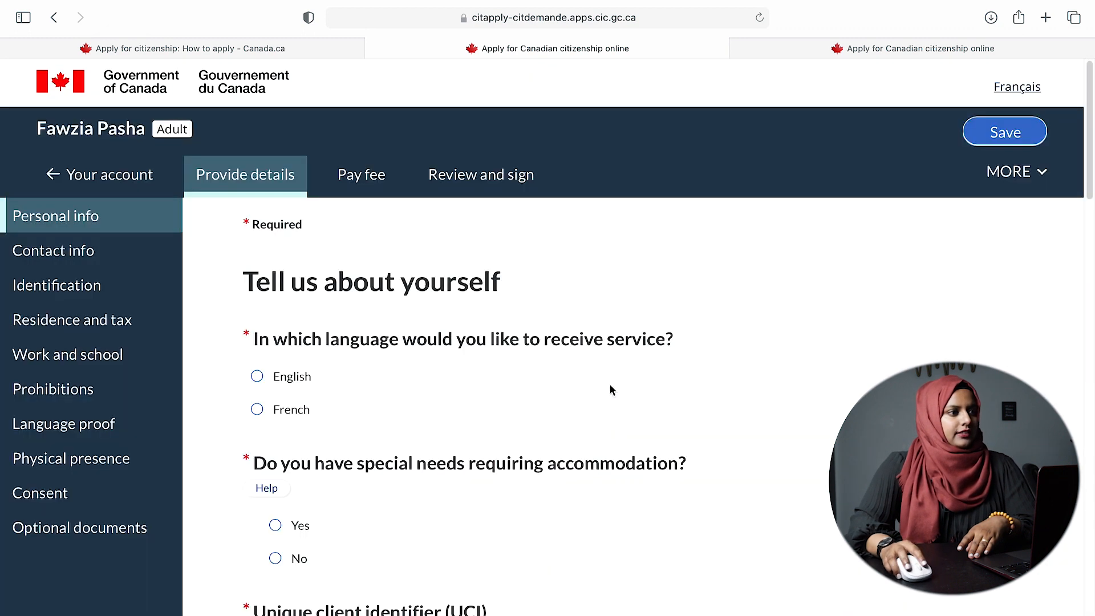
scroll(396, 342, down, 1)
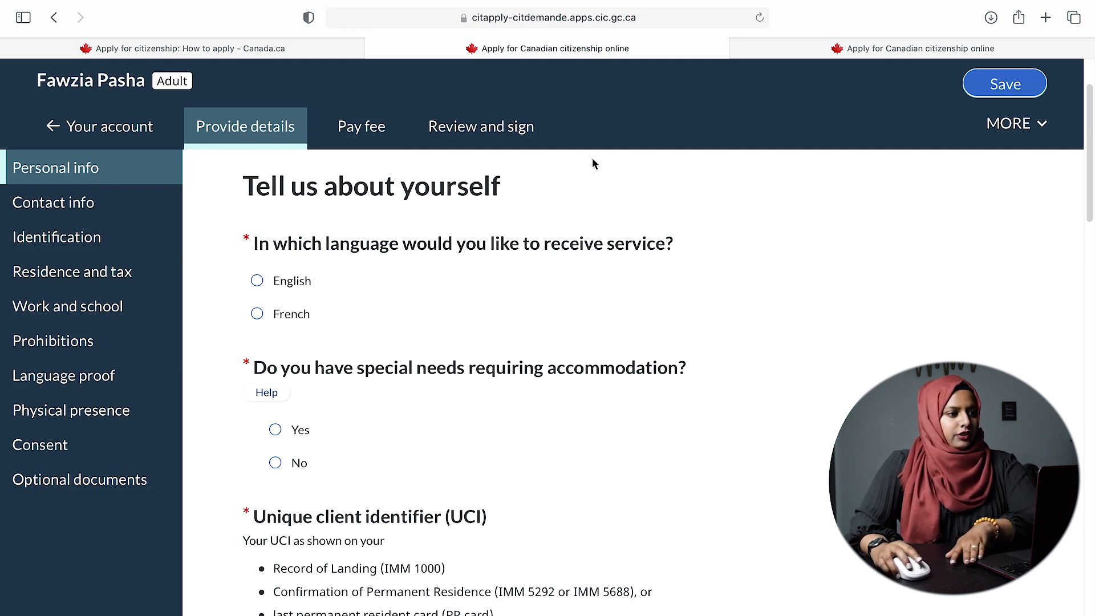
scroll(736, 316, down, 1)
scroll(311, 203, down, 1)
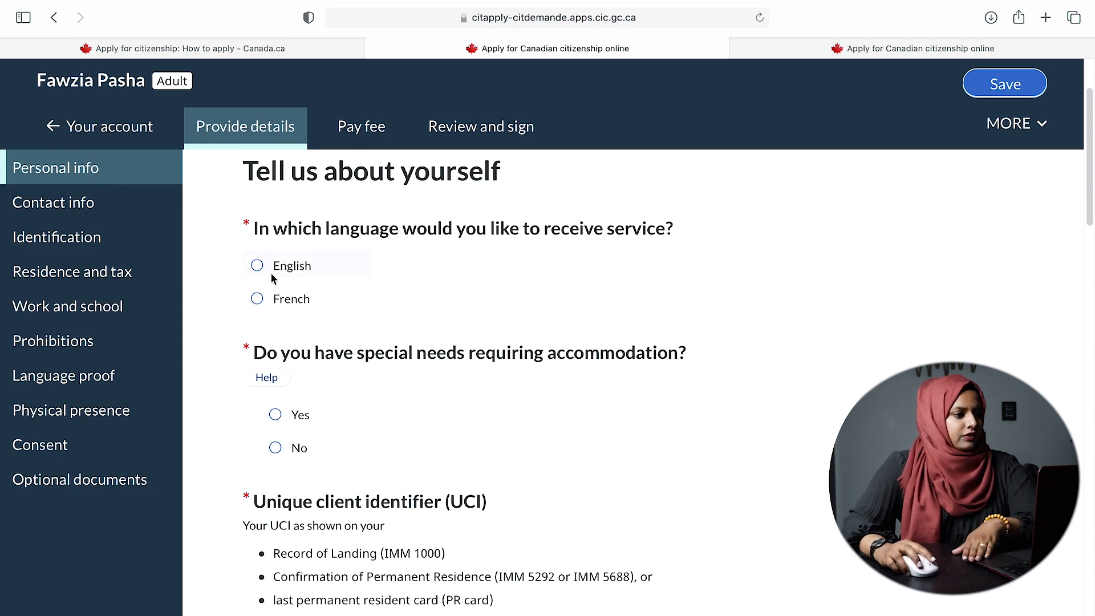
click(257, 266)
scroll(656, 331, down, 3)
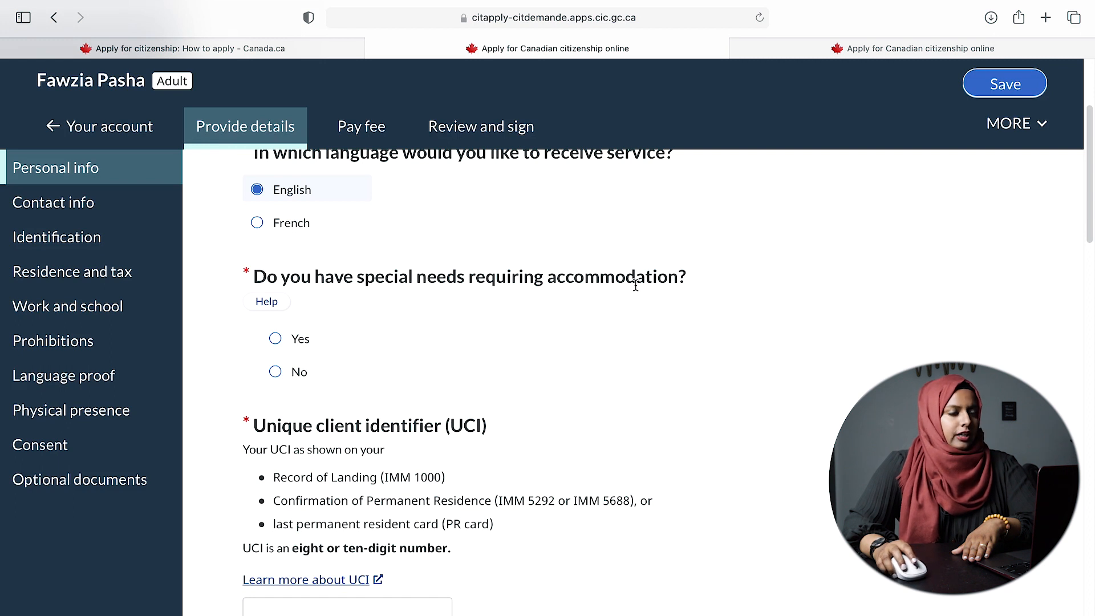
click(276, 372)
scroll(417, 376, down, 4)
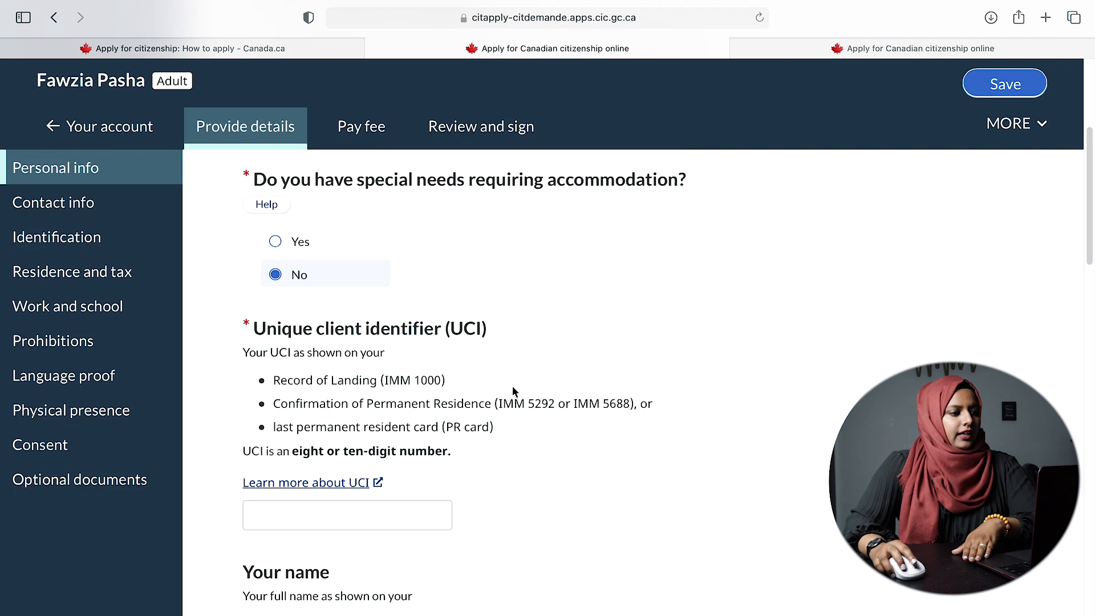
scroll(501, 408, down, 1)
- Enter the applicant's unique client identifier (UCI)
click(373, 511)
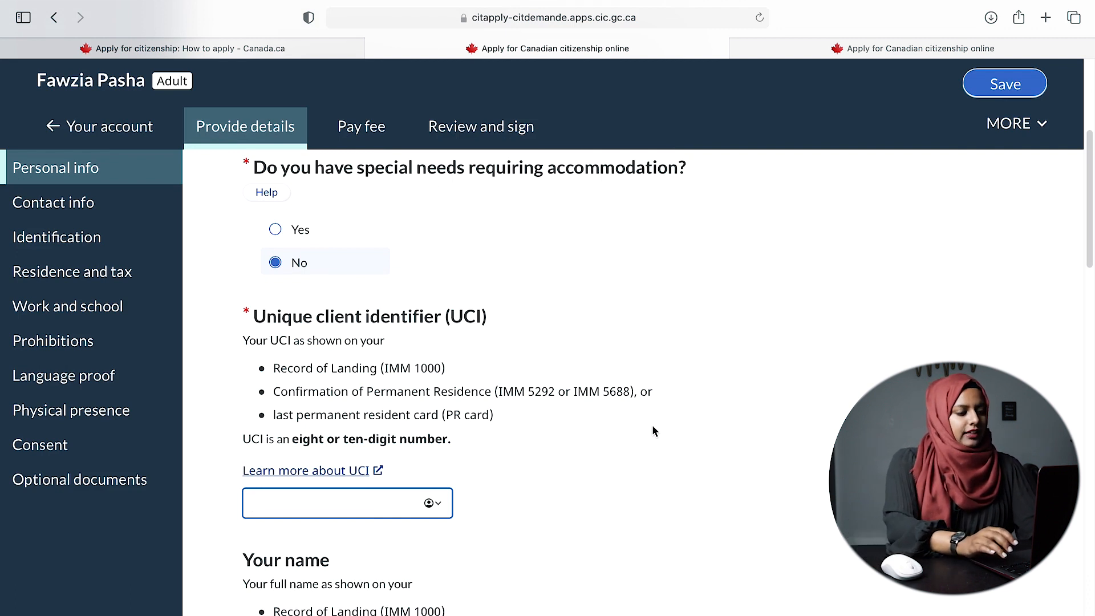
text(12345678)
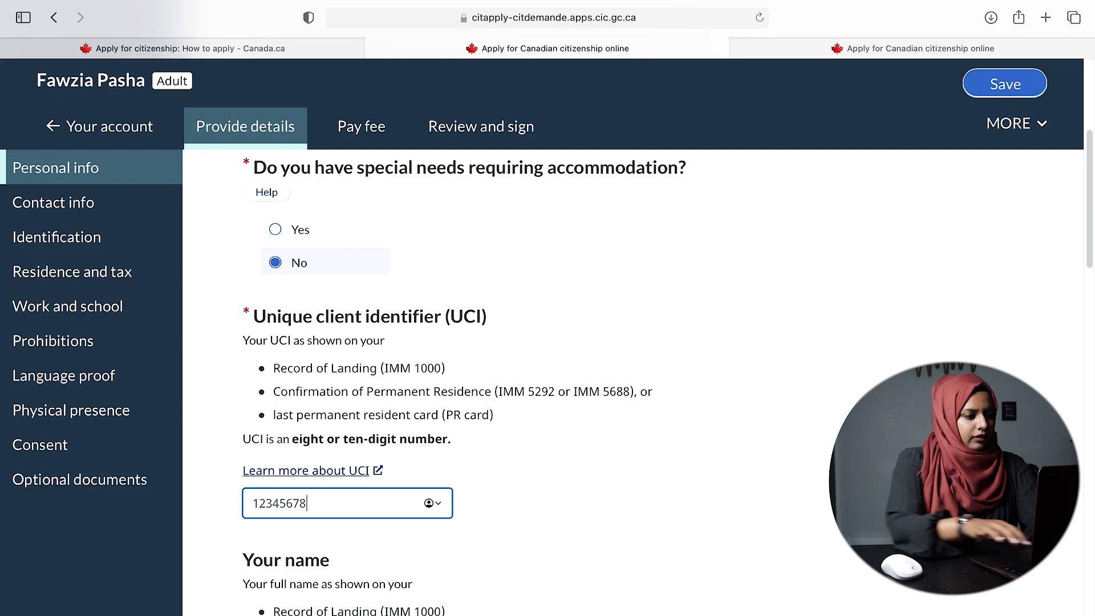
scroll(655, 481, down, 5)
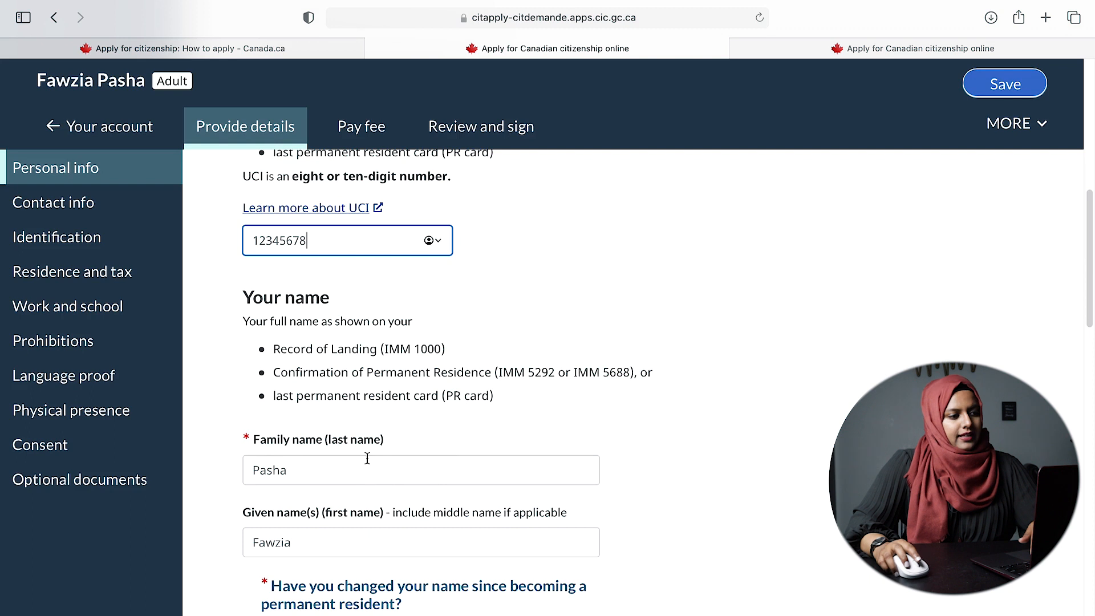
scroll(399, 536, down, 3)
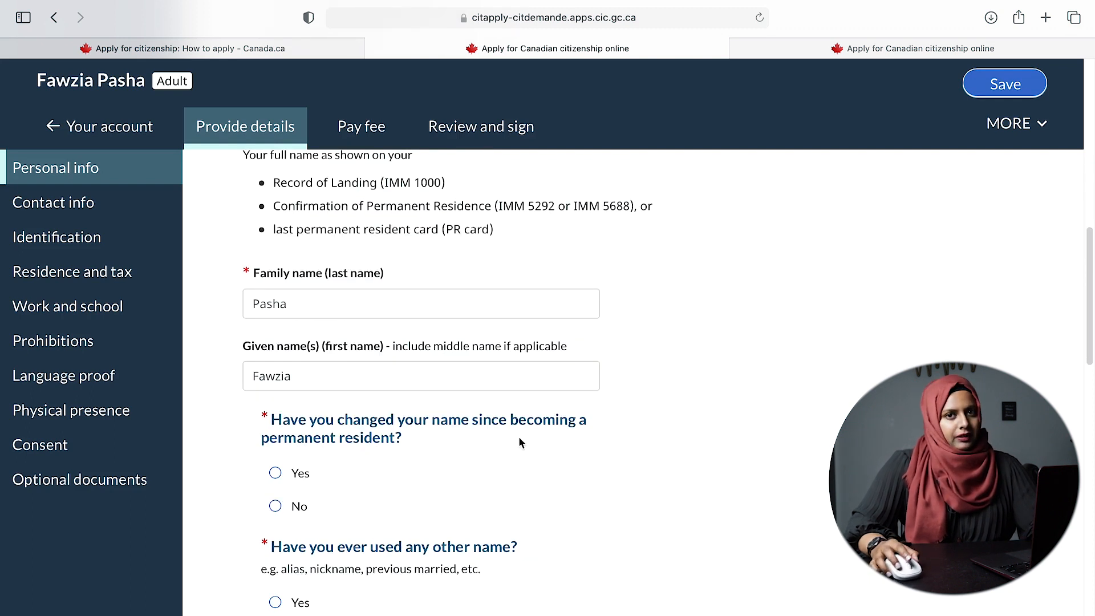
- Answer No to name change and other names, and select Female as gender
click(275, 506)
scroll(518, 502, down, 3)
click(276, 491)
scroll(342, 490, down, 2)
click(272, 481)
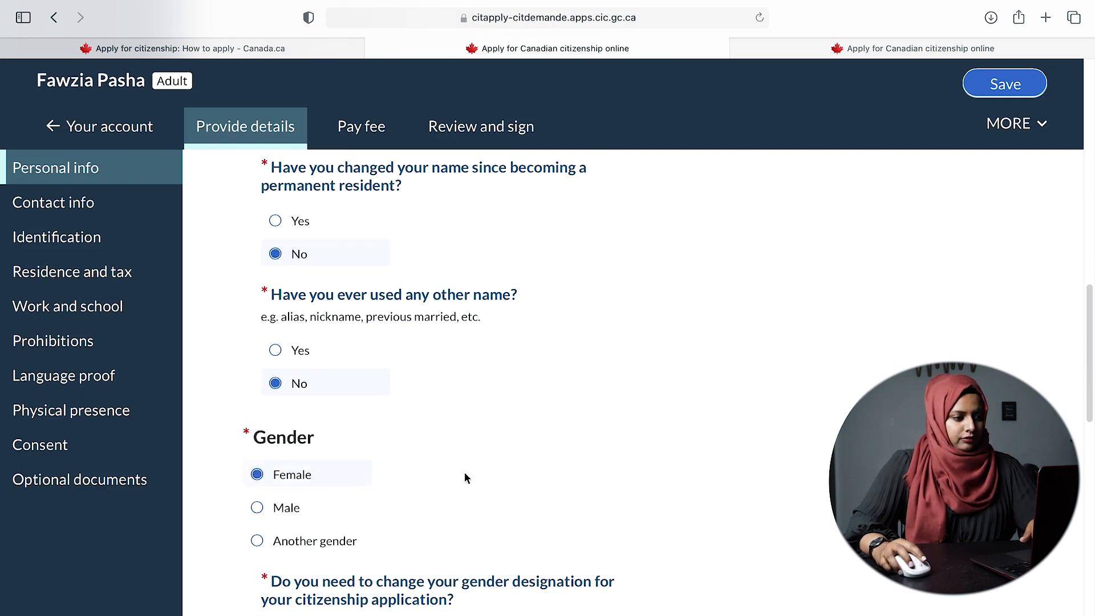
scroll(625, 489, down, 3)
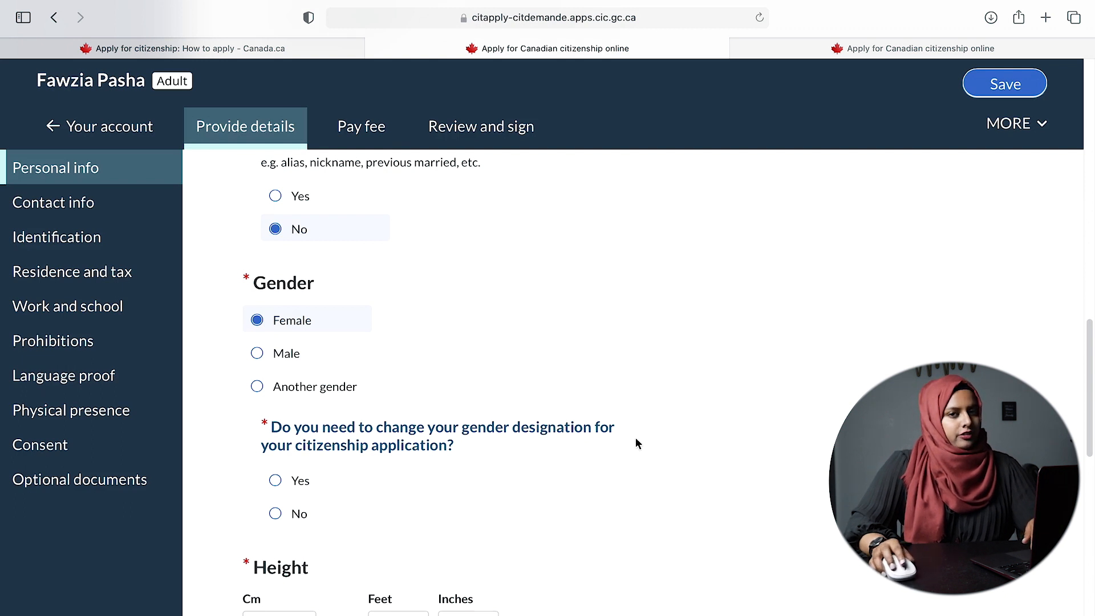
- Answer No to gender designation change, enter height 158 cm and choose Brown eyes
click(275, 514)
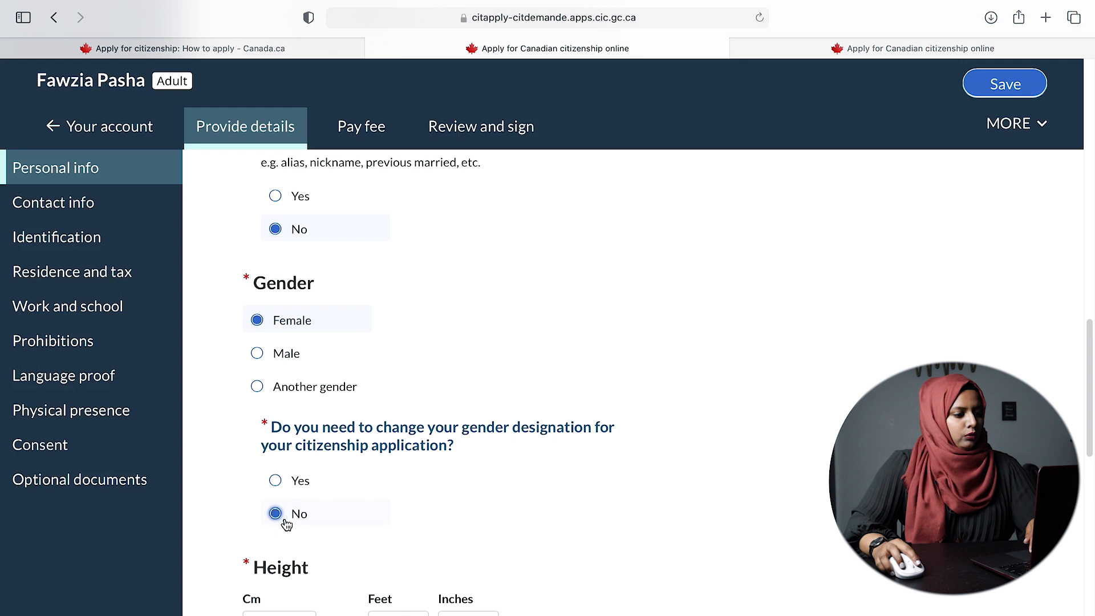
scroll(478, 520, down, 3)
click(261, 511)
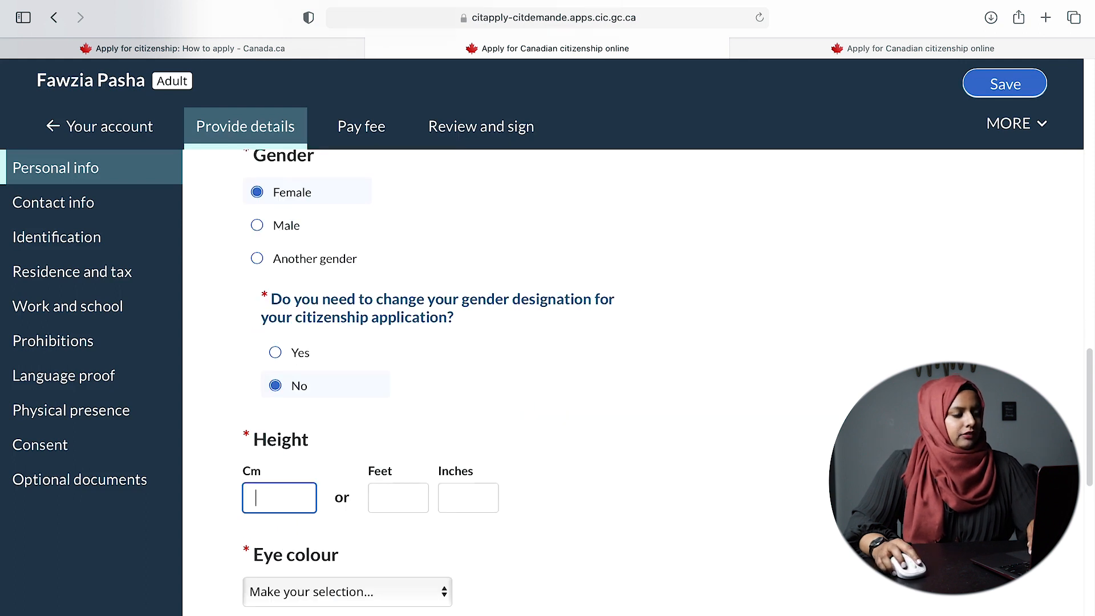
text(15)
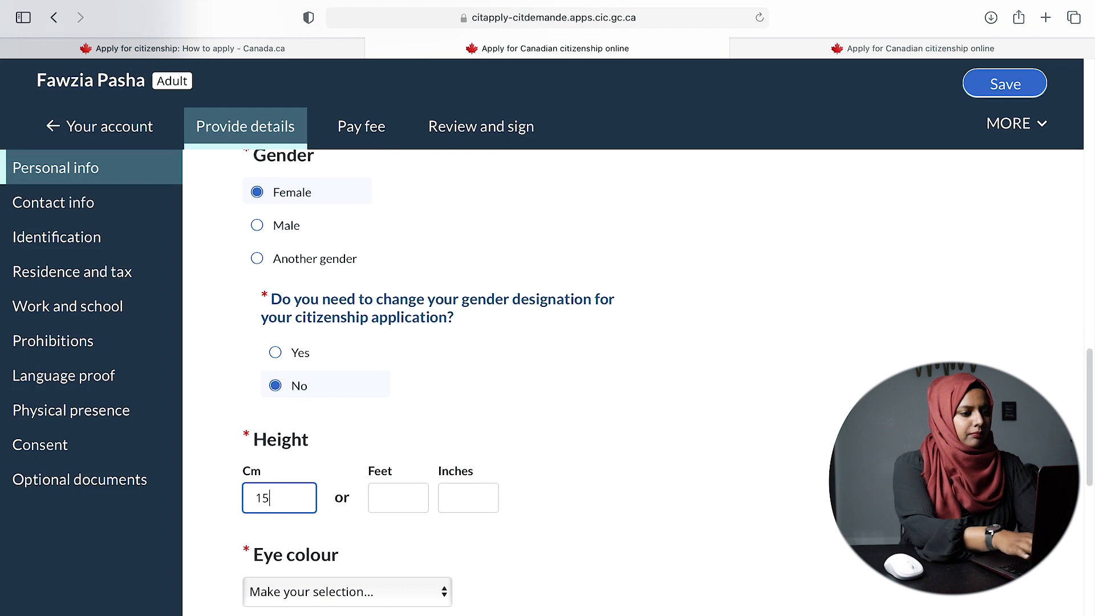
key(BackSpace)
key(BackSpace)
text(1)
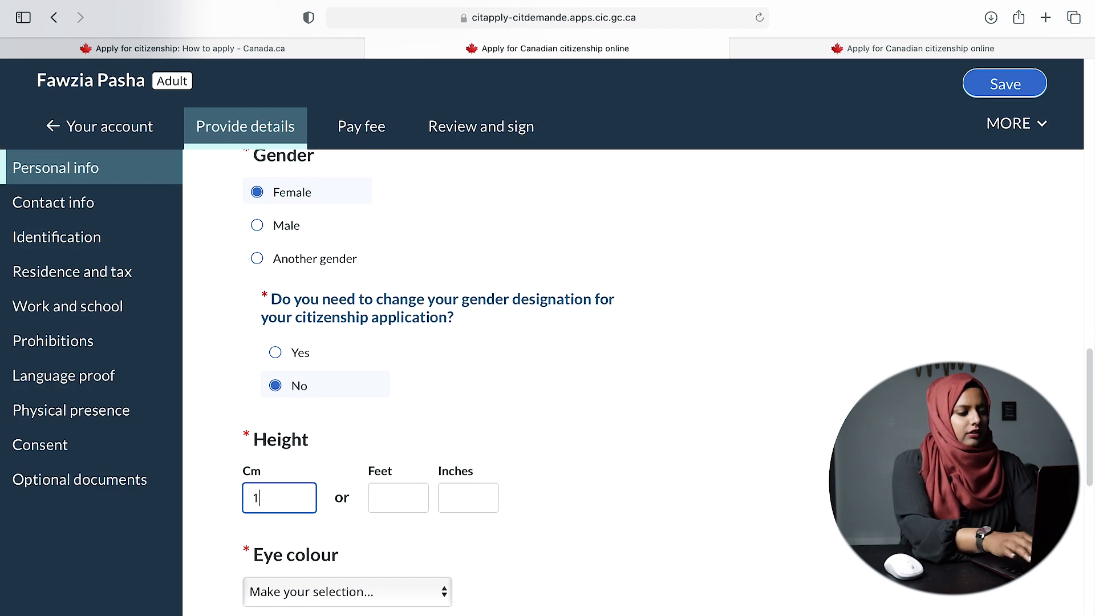
text(58)
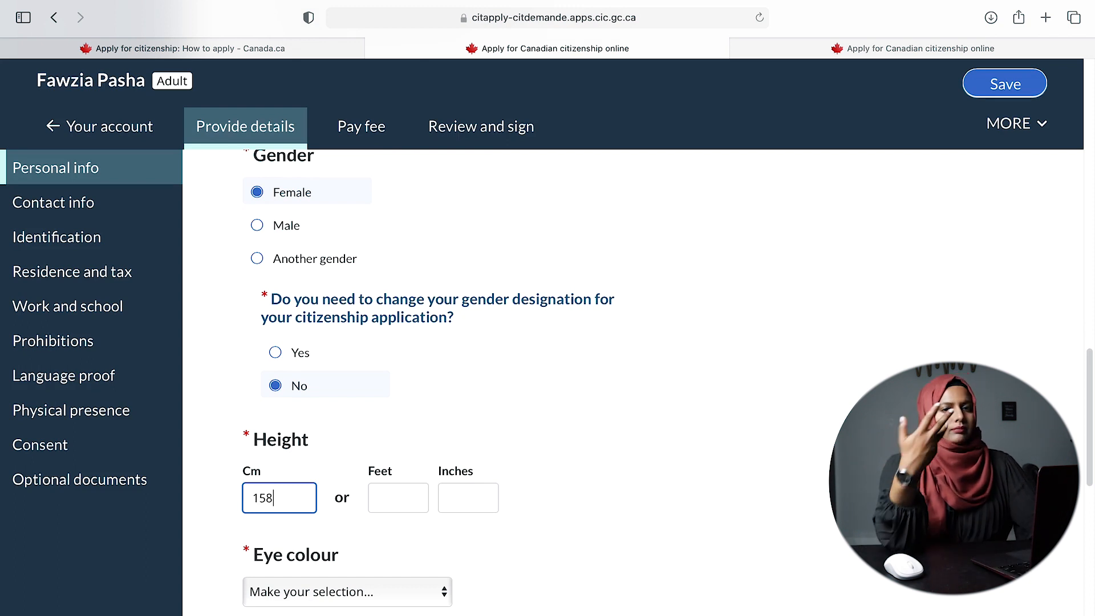
click(355, 596)
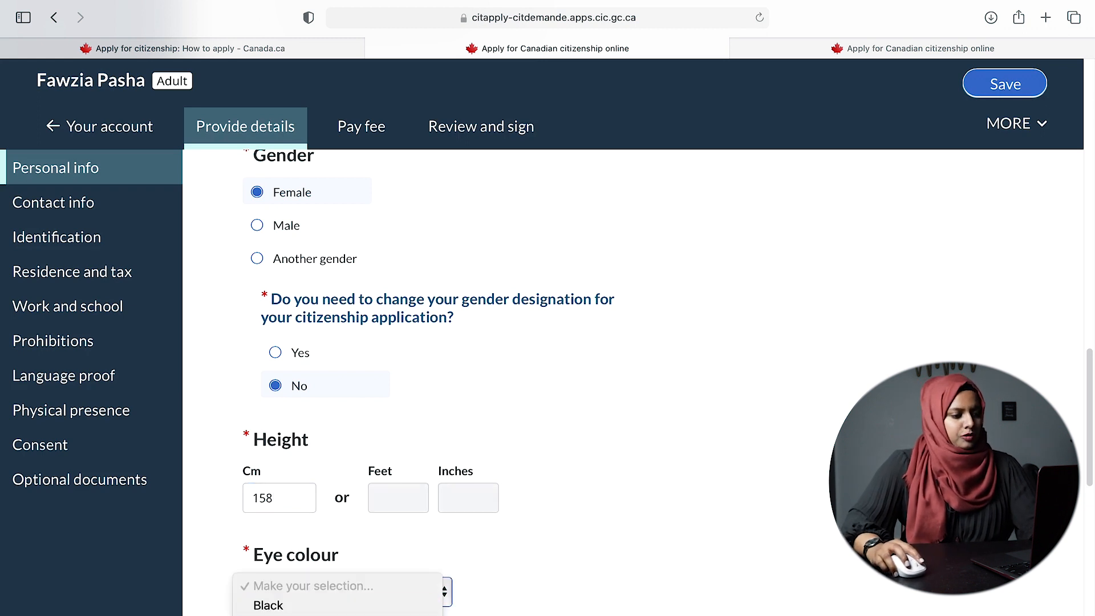
click(342, 615)
scroll(693, 558, down, 3)
- Check the prefilled 1982 birth year and answer No to both birth-date correction questions
click(321, 573)
double_click(286, 573)
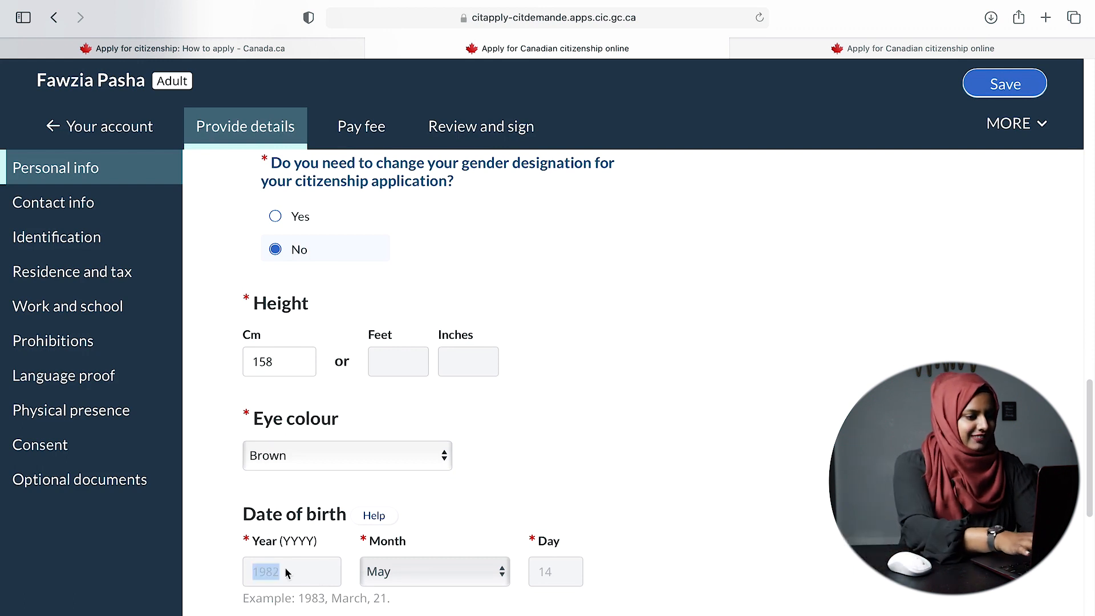
scroll(485, 521, down, 5)
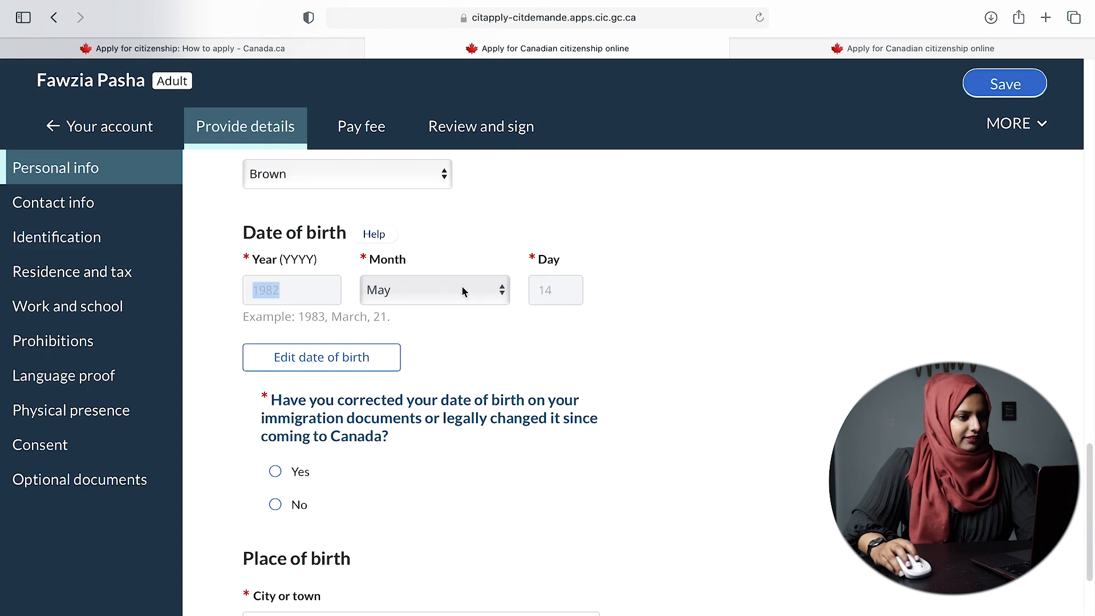
click(843, 381)
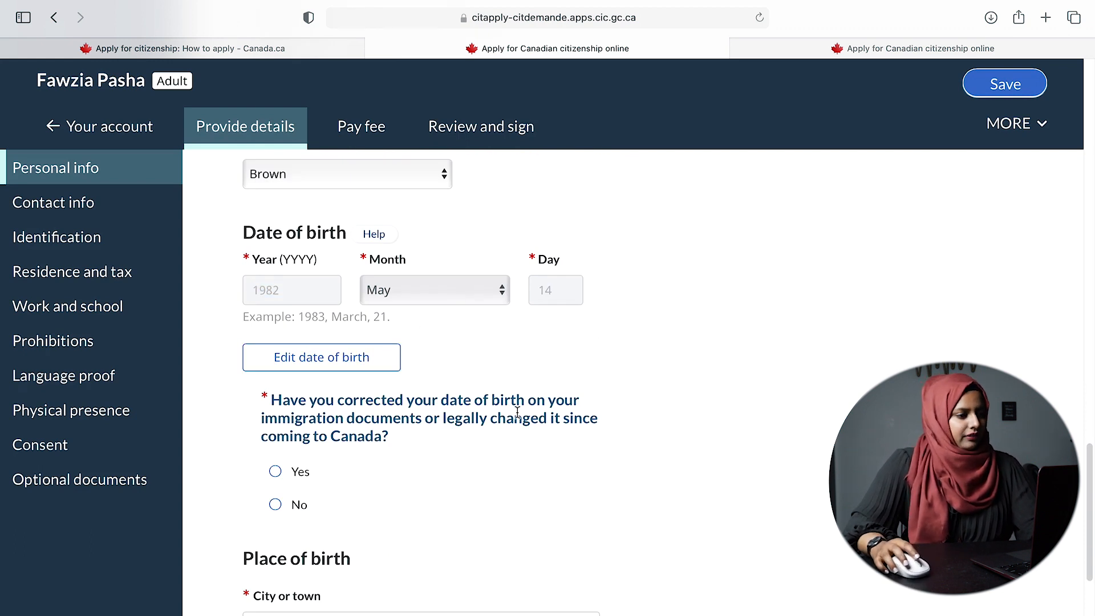
scroll(400, 456, down, 2)
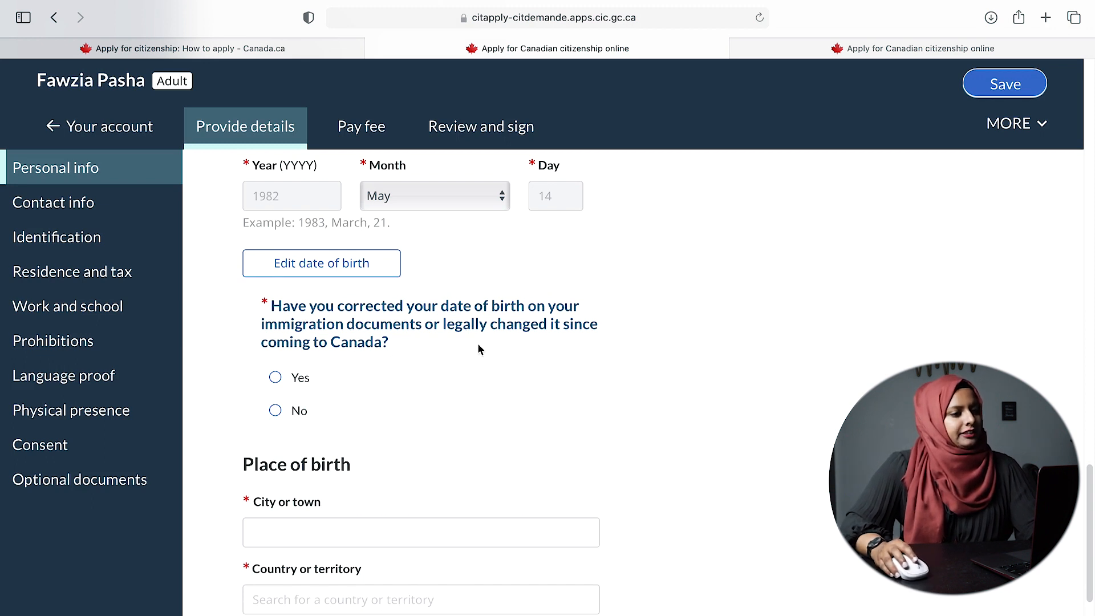
click(288, 414)
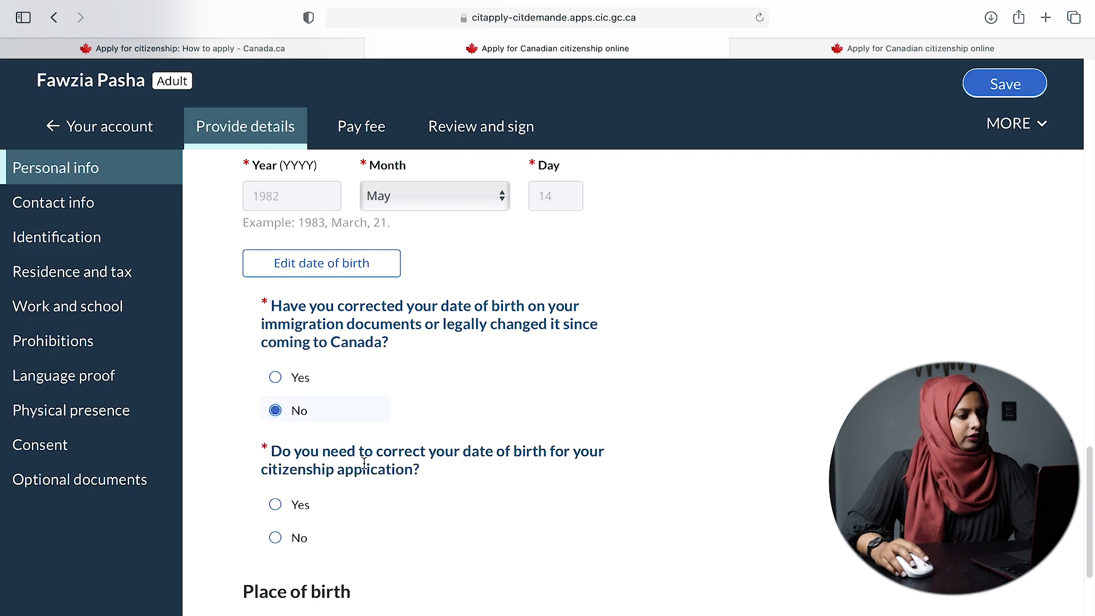
scroll(365, 468, down, 3)
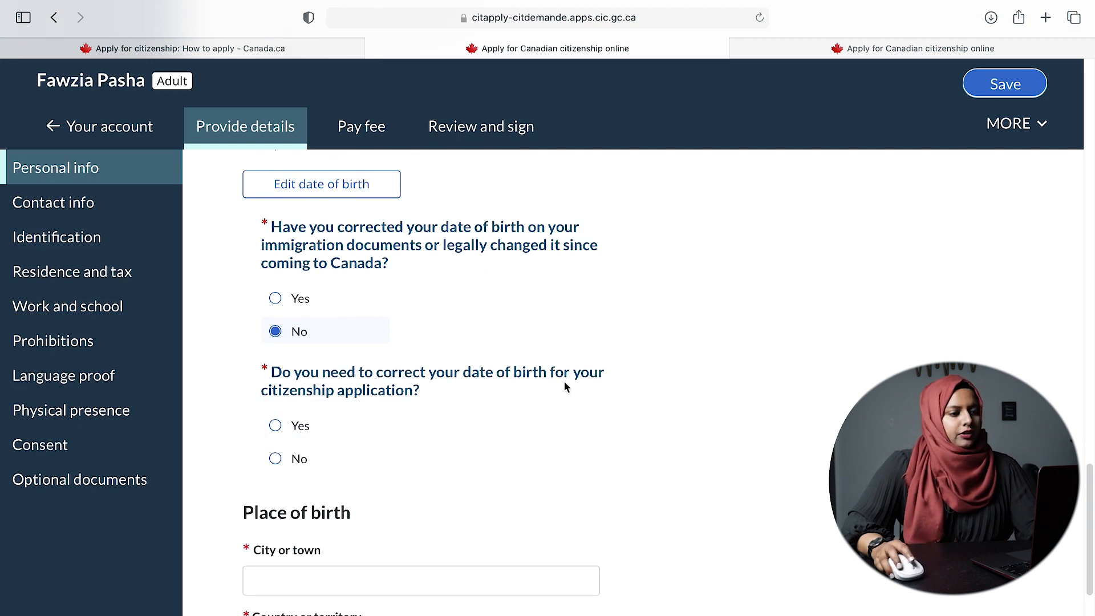
click(275, 459)
- Enter the place of birth as Riyadh, Saudi Arabia
scroll(457, 453, down, 1)
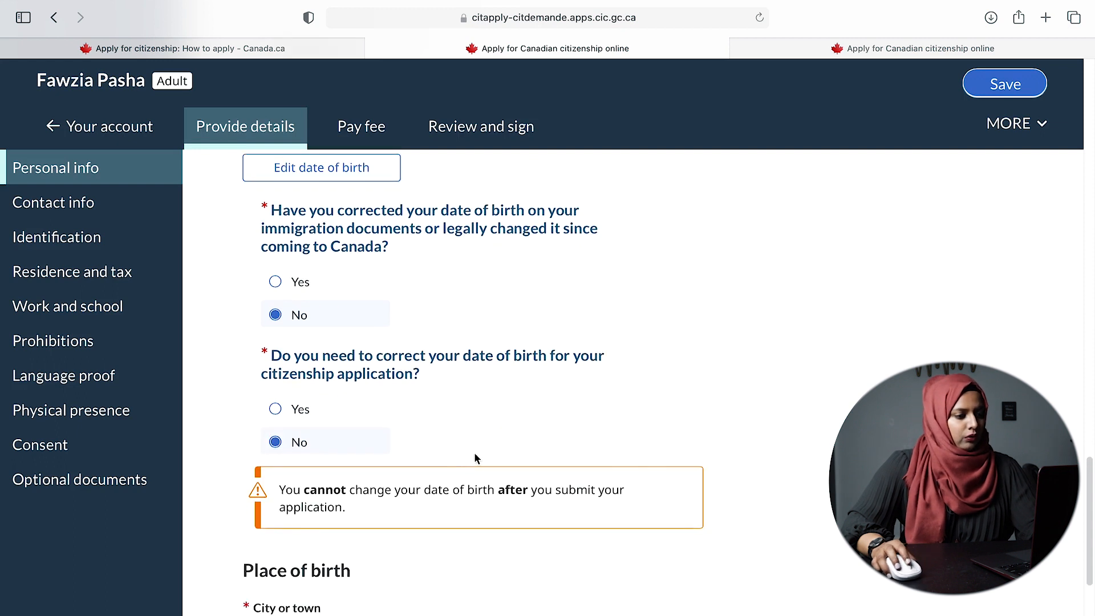
scroll(478, 456, down, 3)
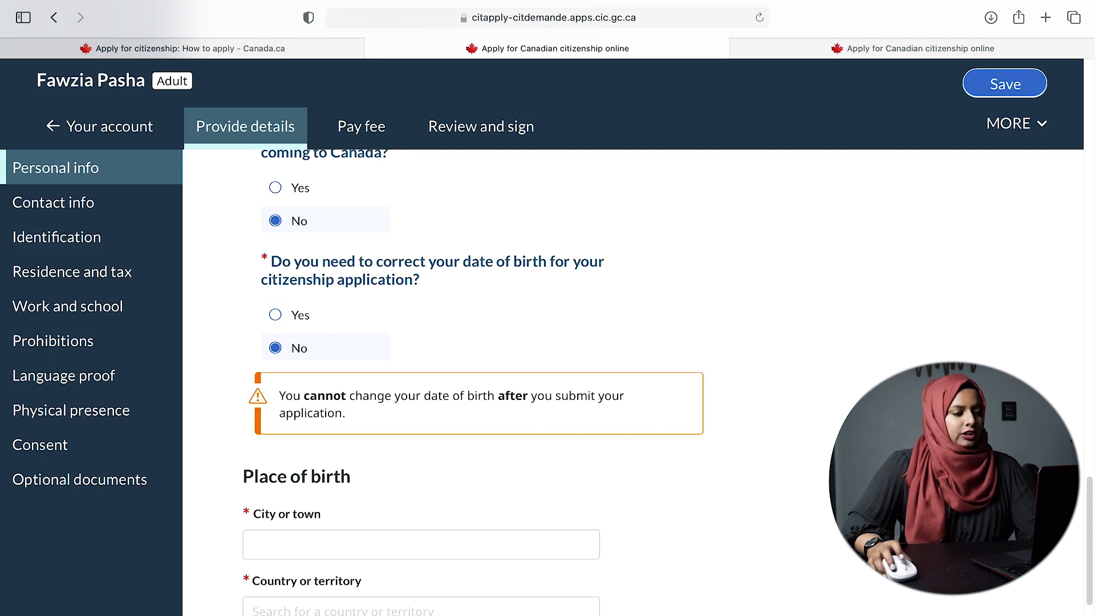
scroll(747, 485, down, 2)
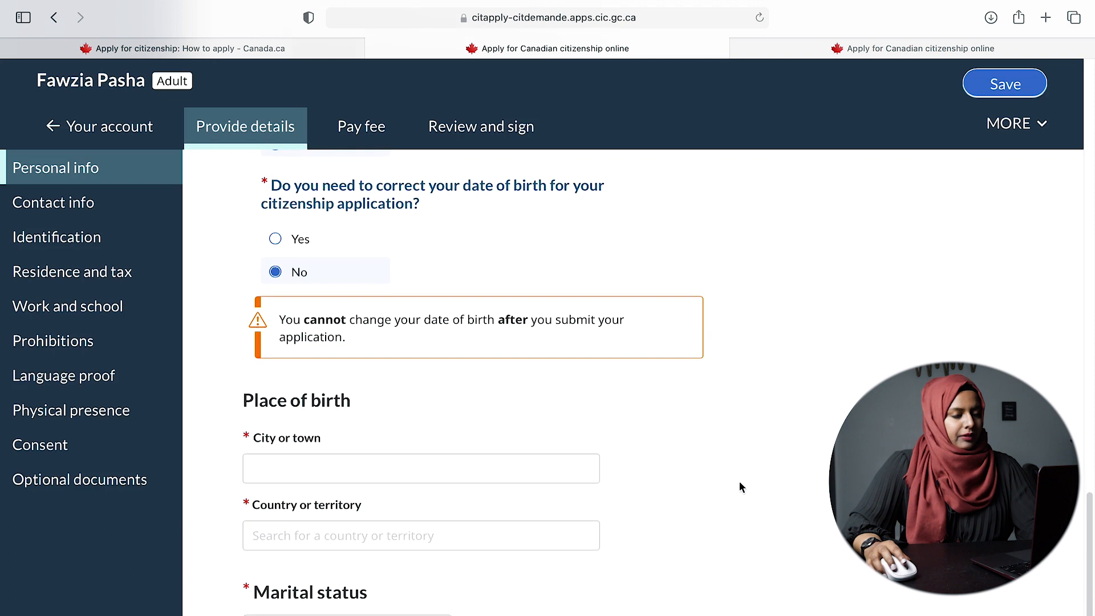
scroll(662, 488, down, 3)
click(408, 368)
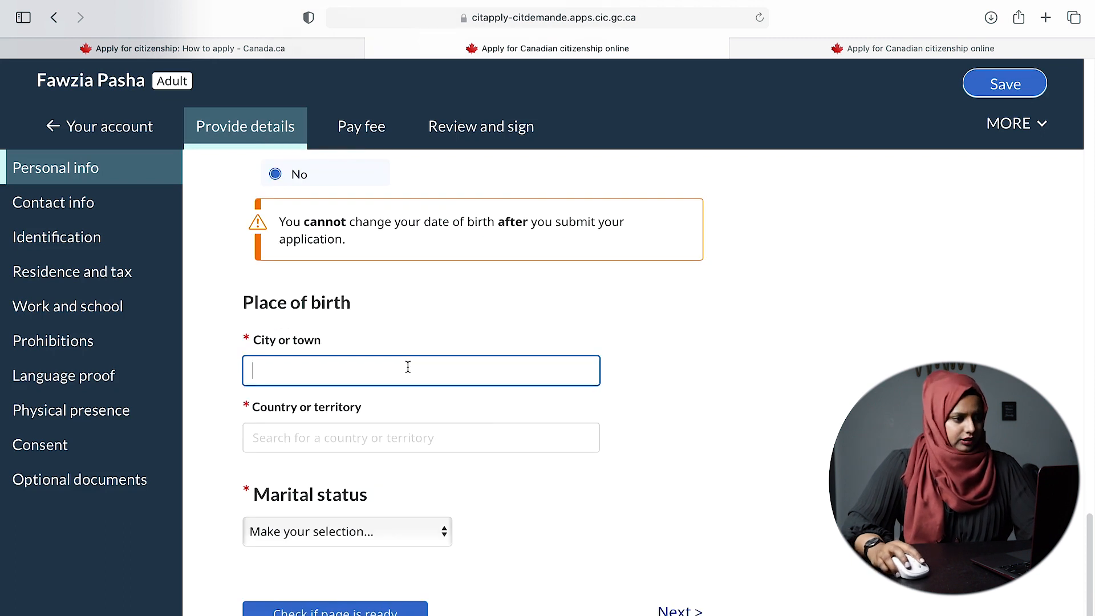
text(Riyadh)
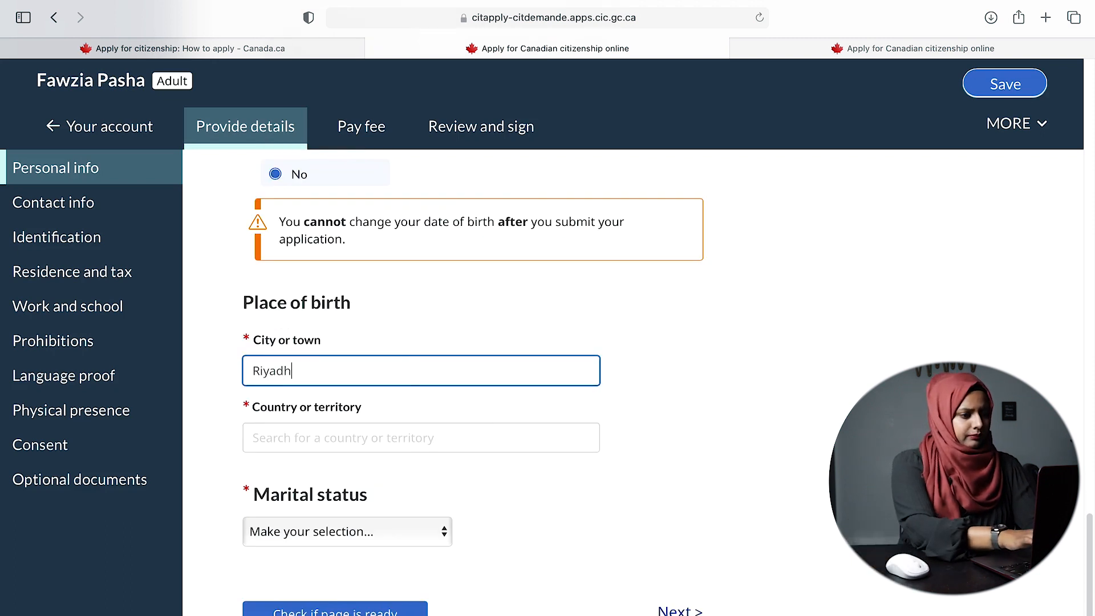
click(425, 439)
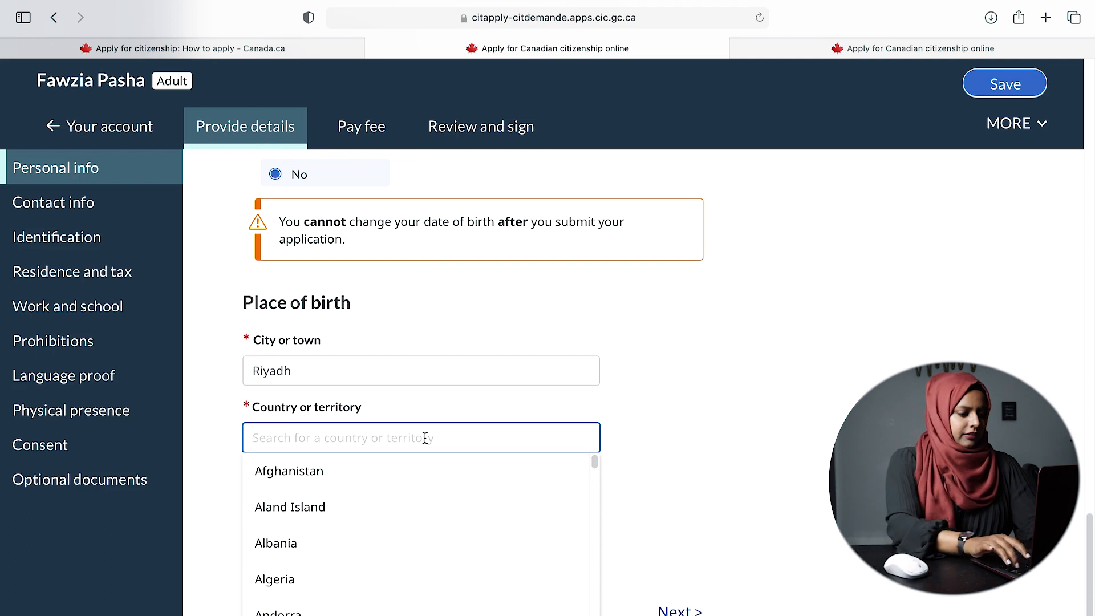
text(Saufd)
key(BackSpace)
key(BackSpace)
key(BackSpace)
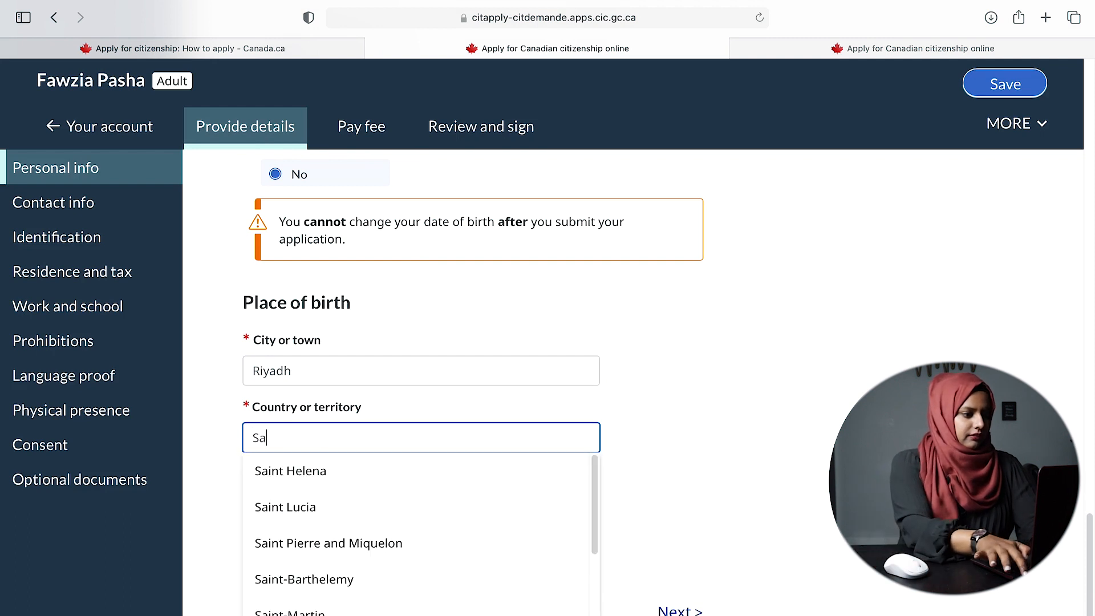
text(udi)
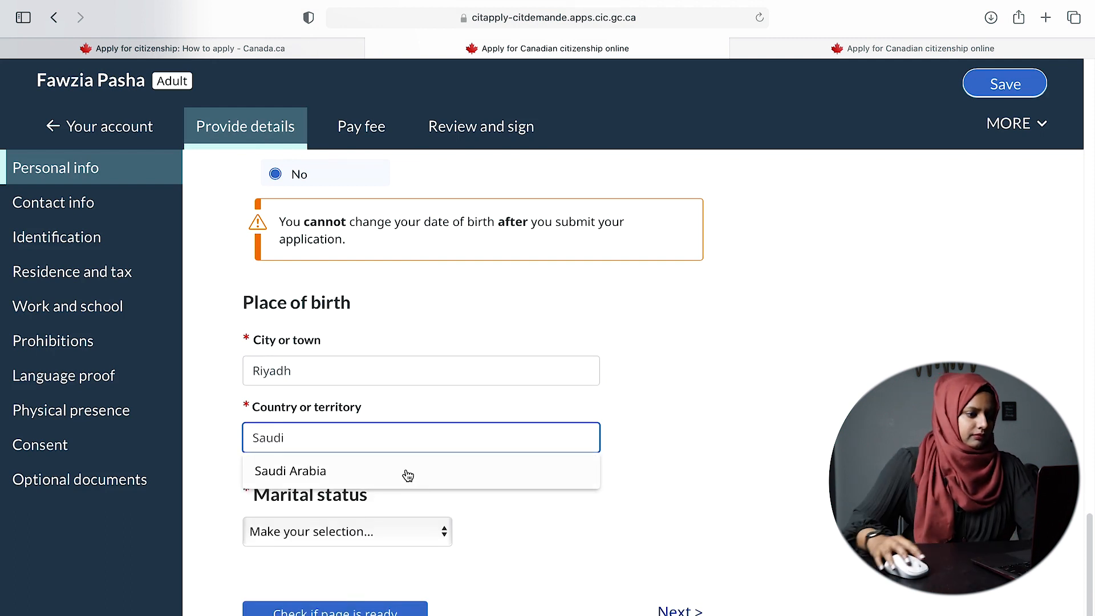
click(407, 472)
- Set marital status to Married
click(405, 535)
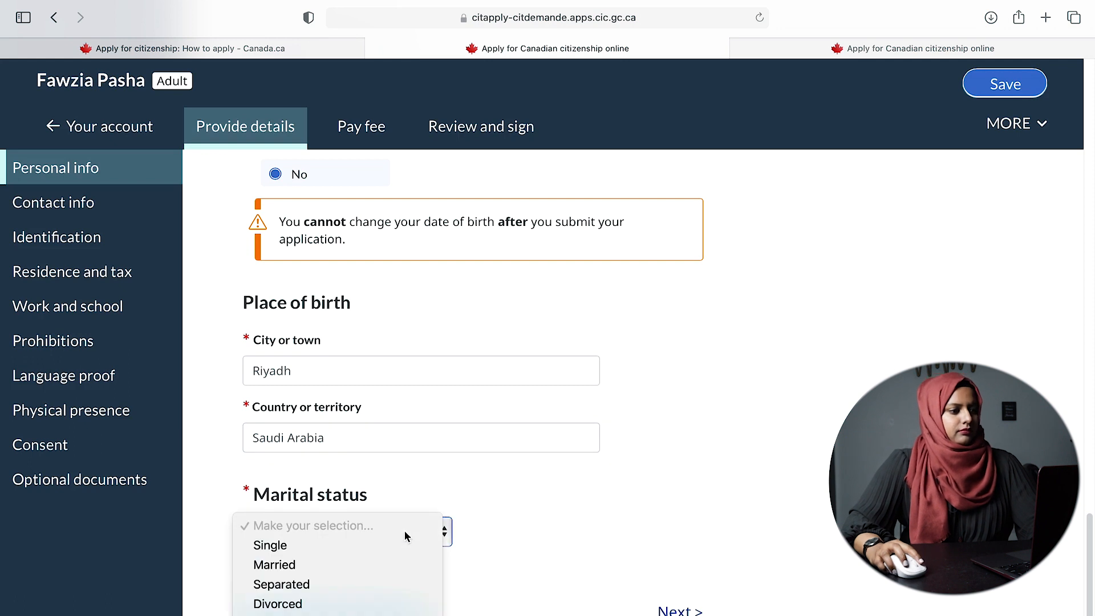
click(310, 566)
scroll(542, 549, down, 1)
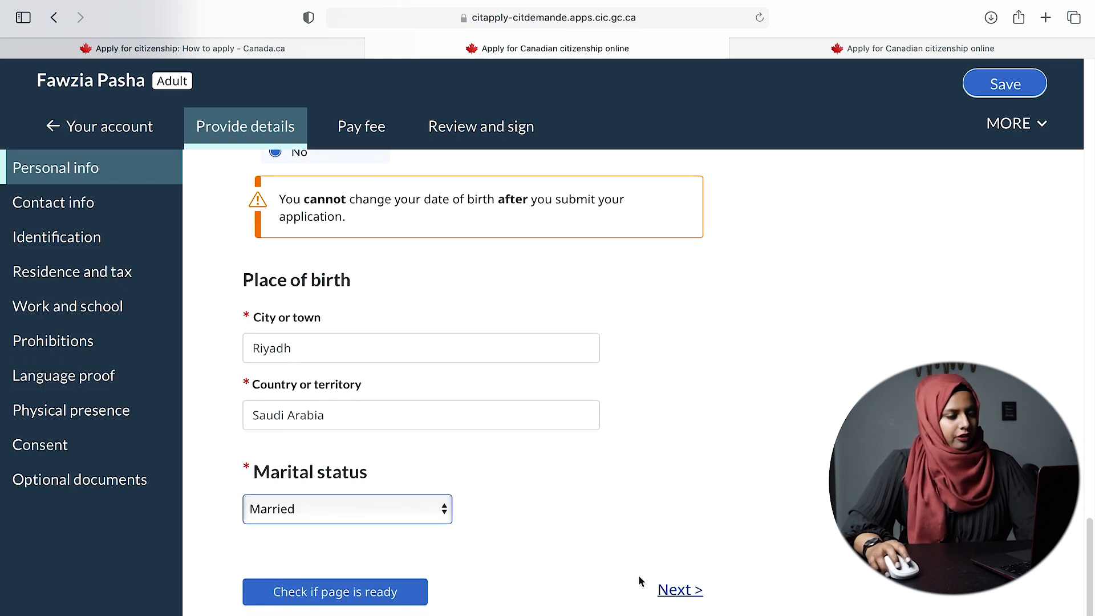
- Continue to Contact info and select 'No, I want IRCC to contact me directly'
click(689, 591)
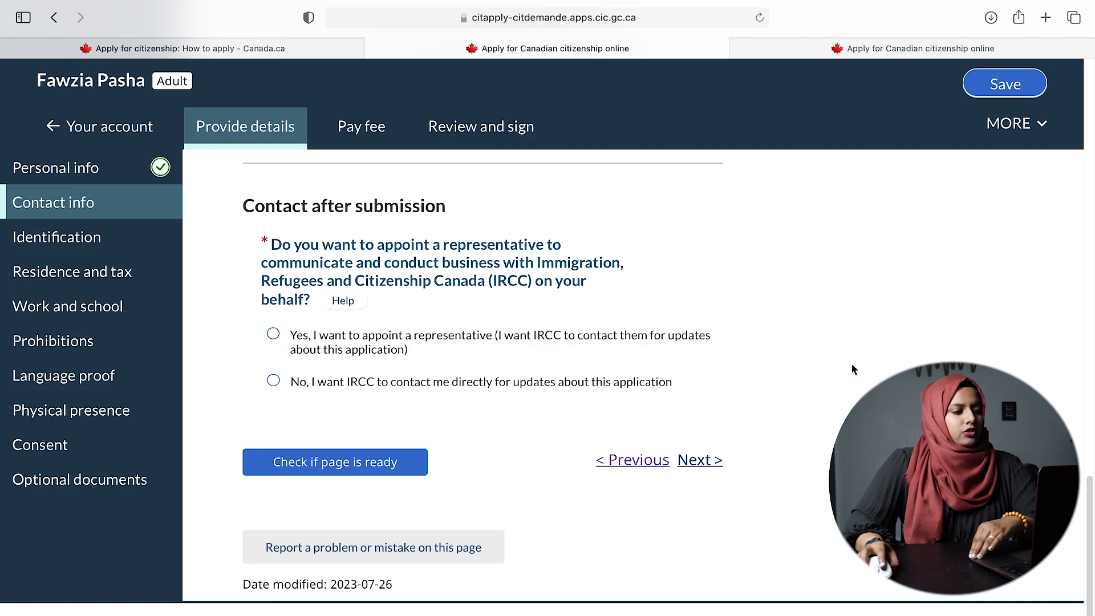
drag(492, 280, 539, 283)
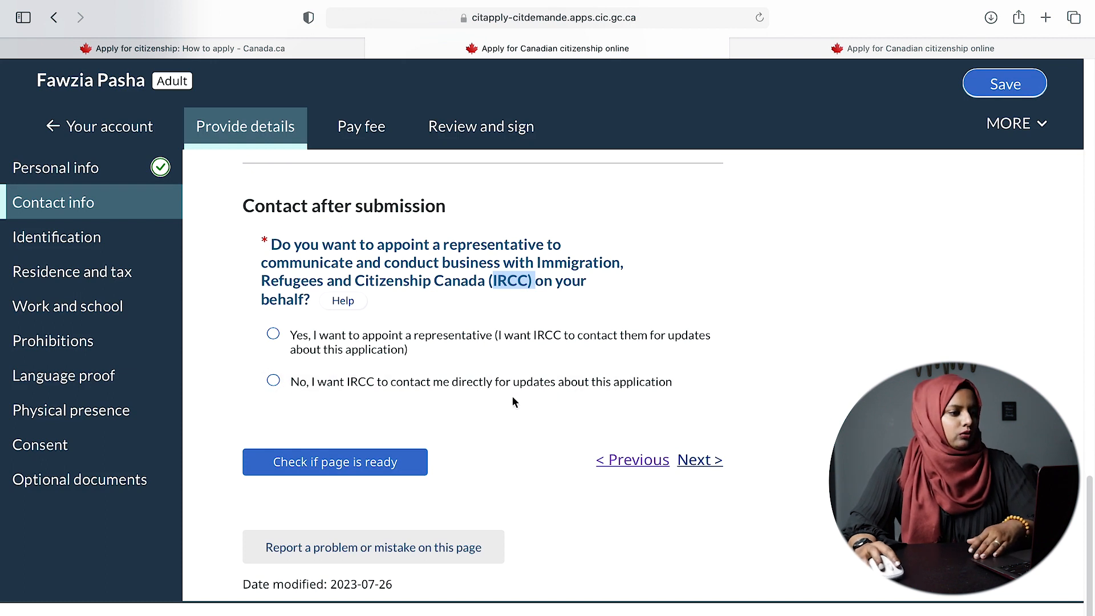
click(500, 387)
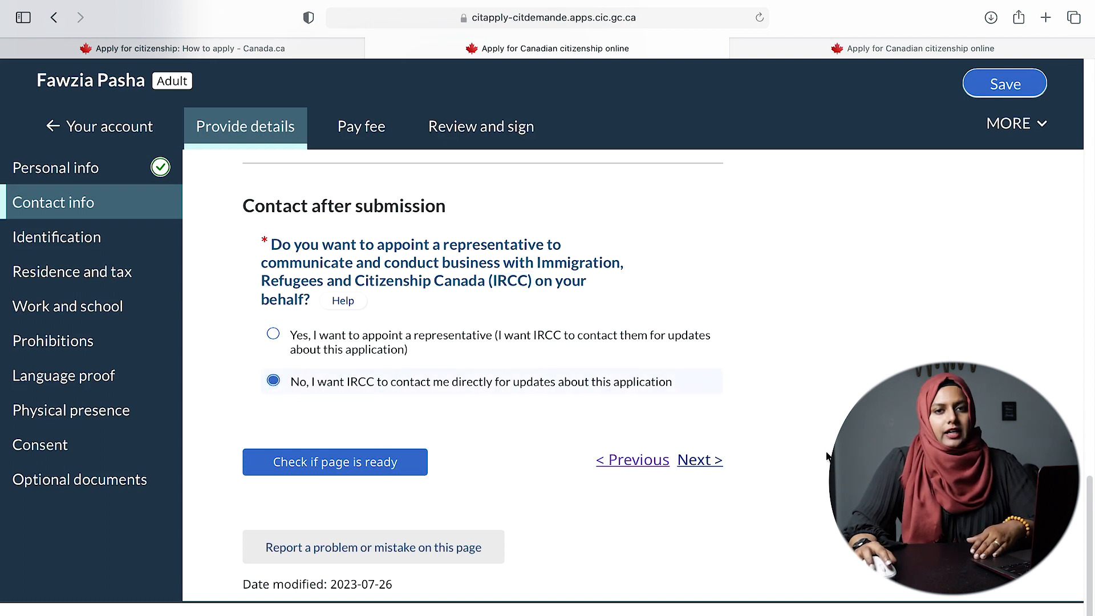
- Open the Contact info section and choose to have IRCC contact you directly
click(702, 463)
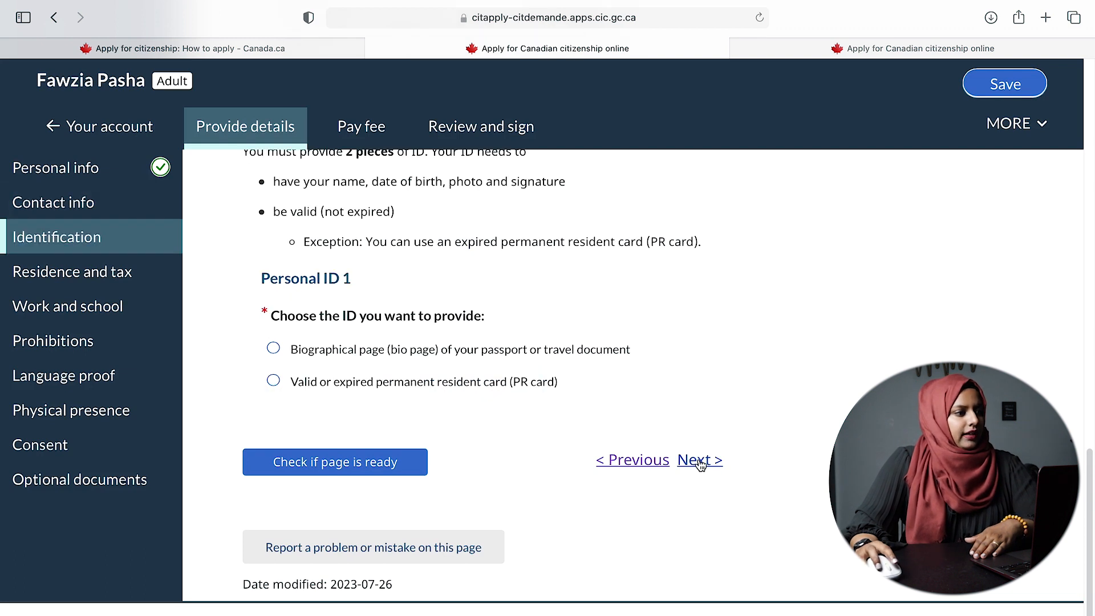
scroll(510, 346, up, 3)
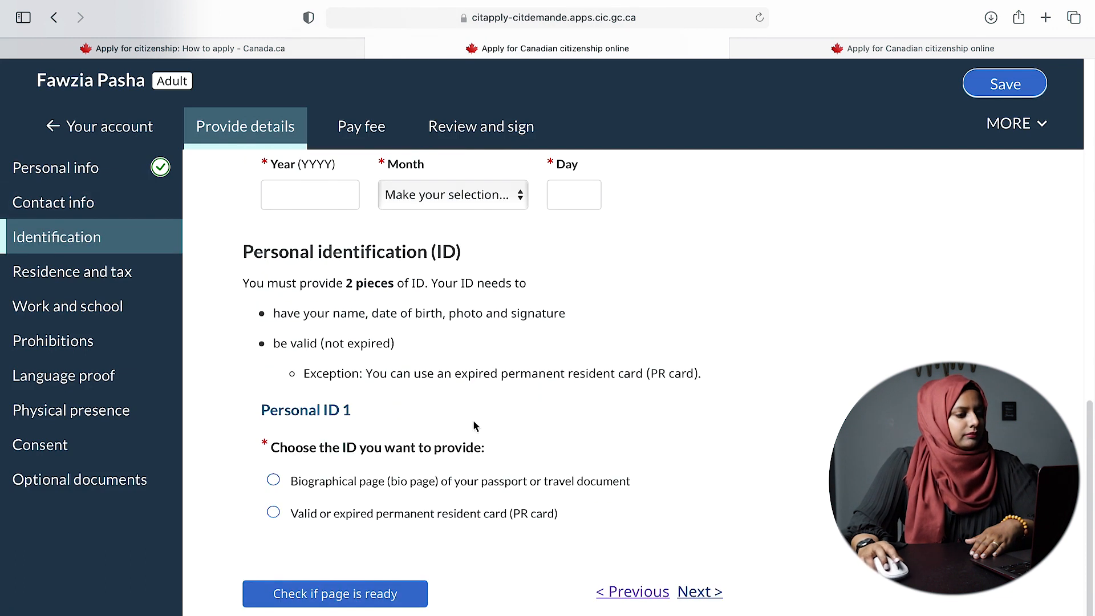
scroll(496, 419, up, 10)
scroll(275, 355, down, 7)
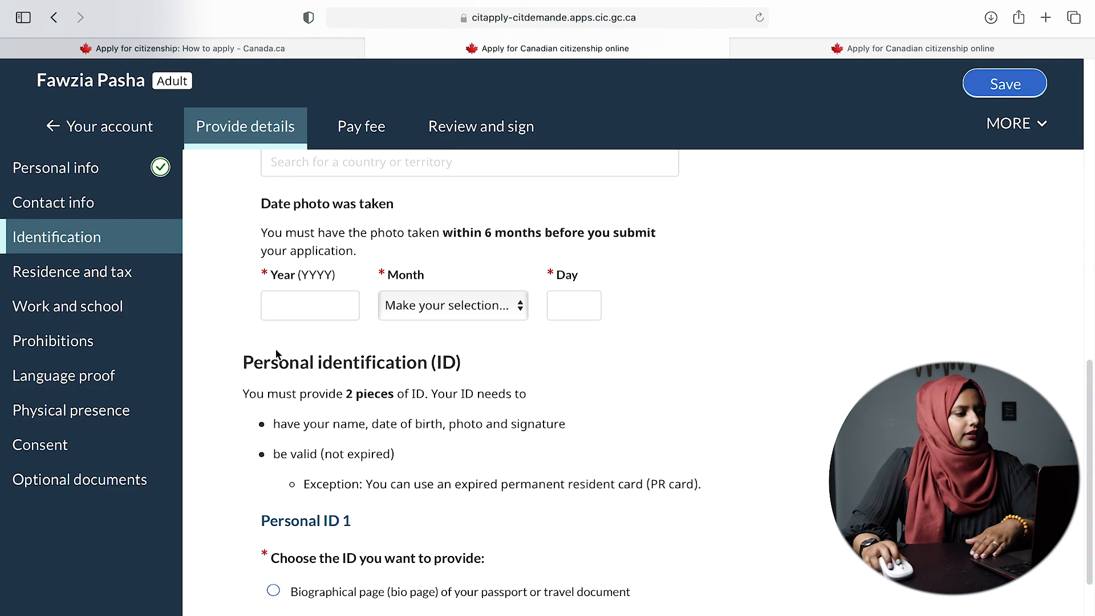
scroll(275, 355, down, 5)
click(645, 459)
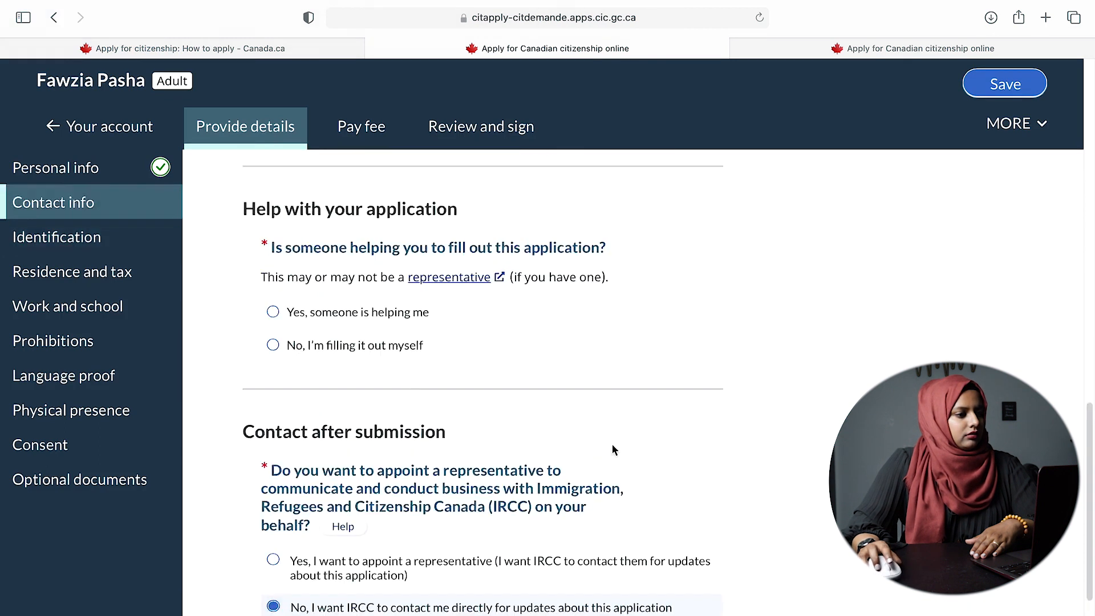
scroll(393, 426, down, 4)
scroll(392, 423, up, 2)
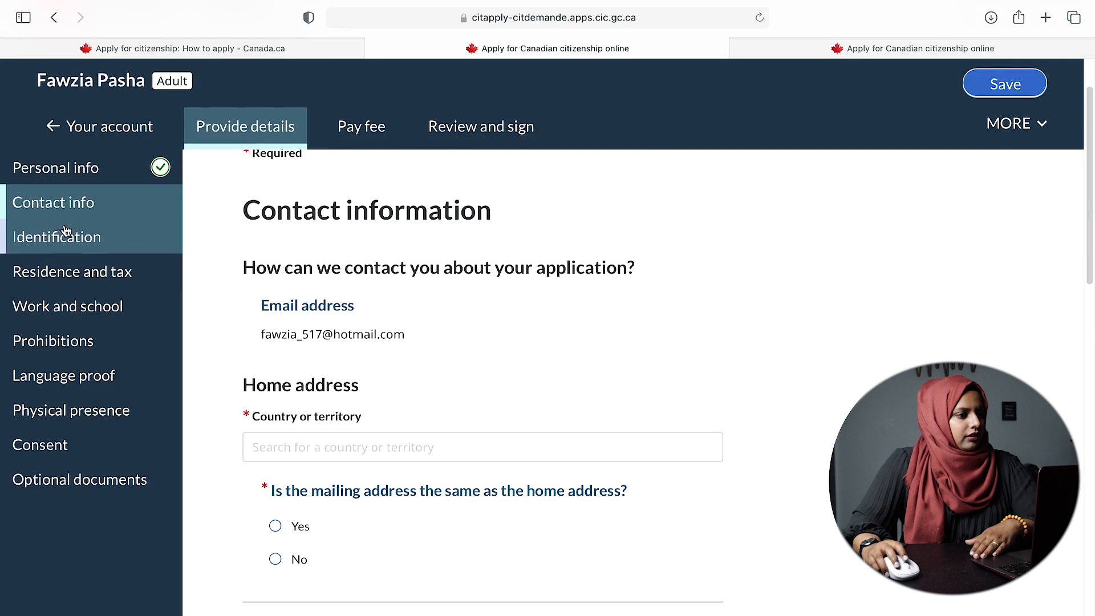
scroll(285, 254, down, 15)
click(555, 485)
- Review the email address on file and set the home address country to Canada
scroll(556, 490, up, 15)
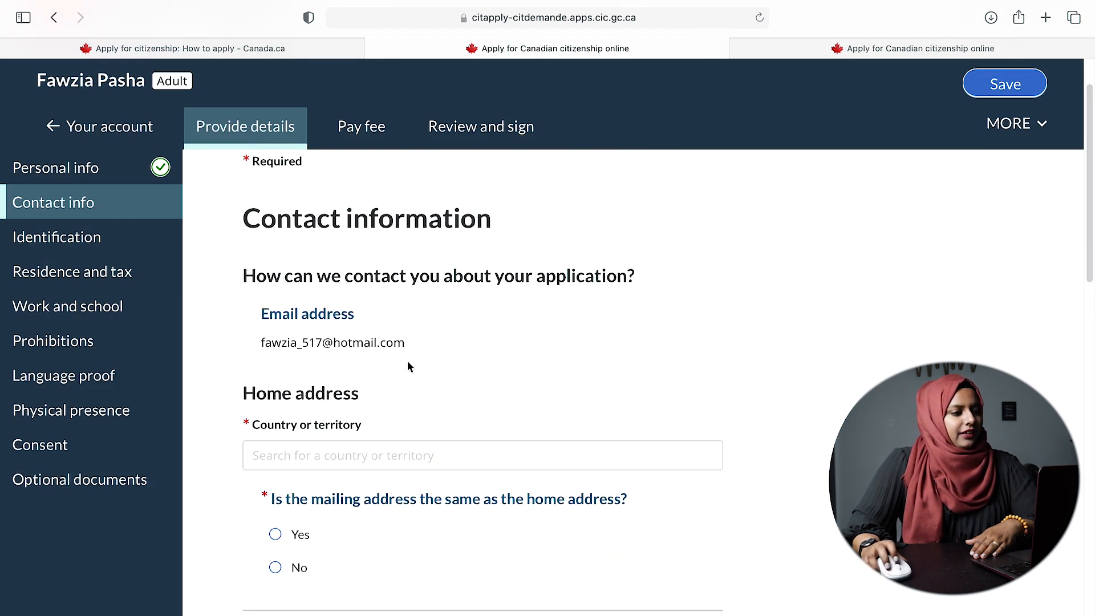
scroll(371, 415, up, 1)
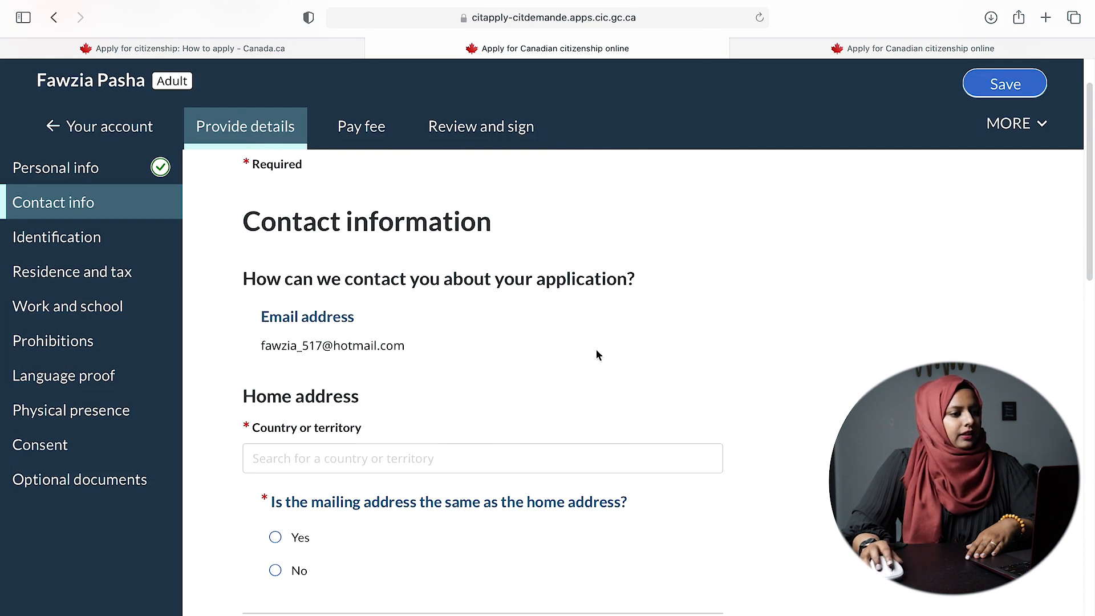
drag(259, 349, 552, 345)
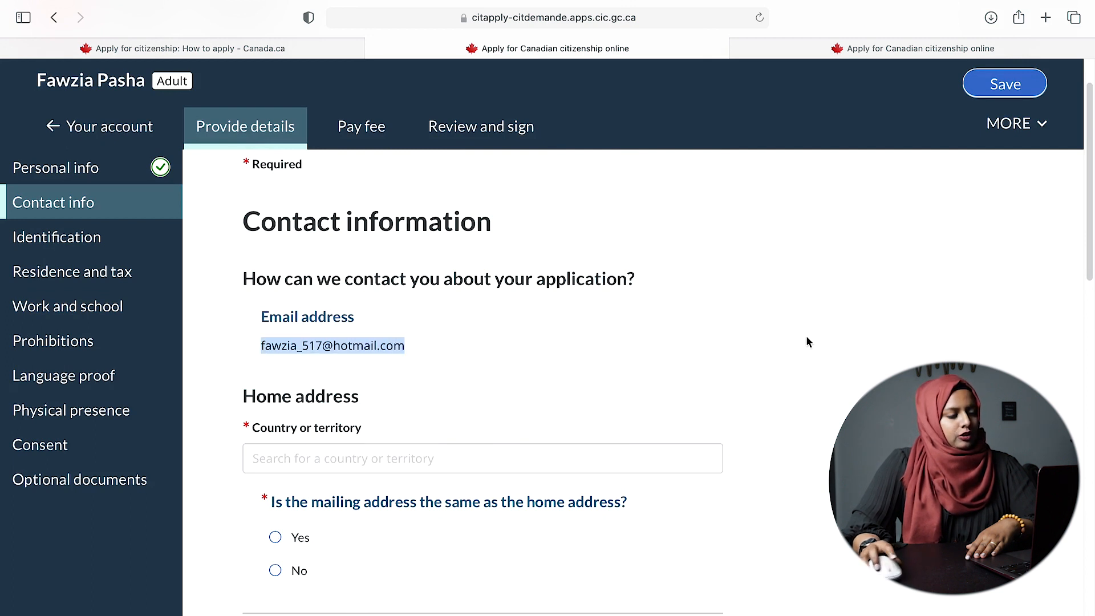
click(536, 374)
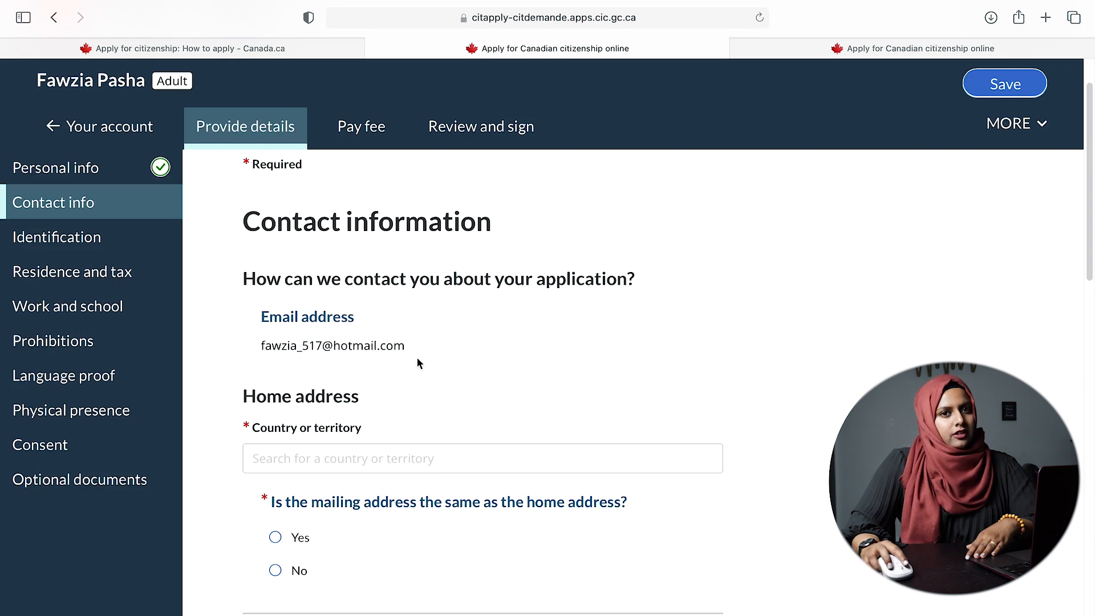
scroll(472, 355, down, 2)
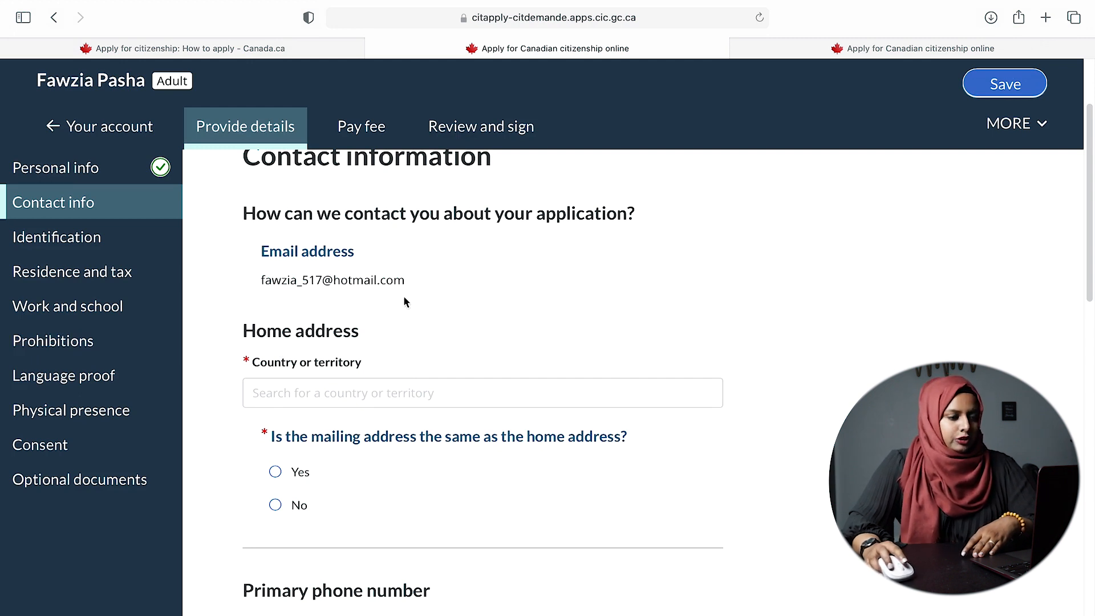
click(427, 395)
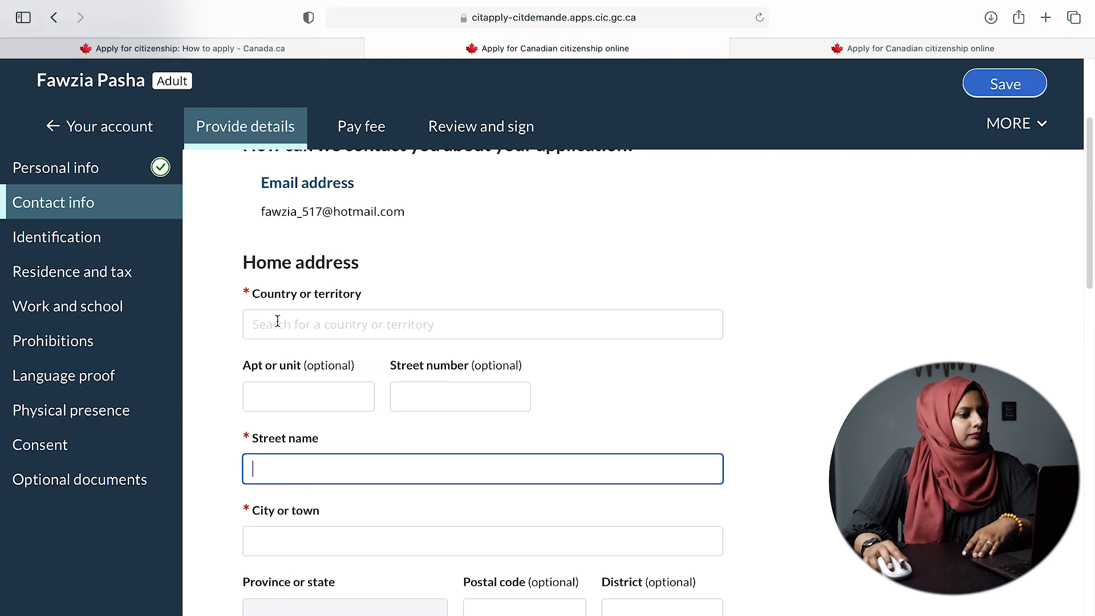
click(323, 328)
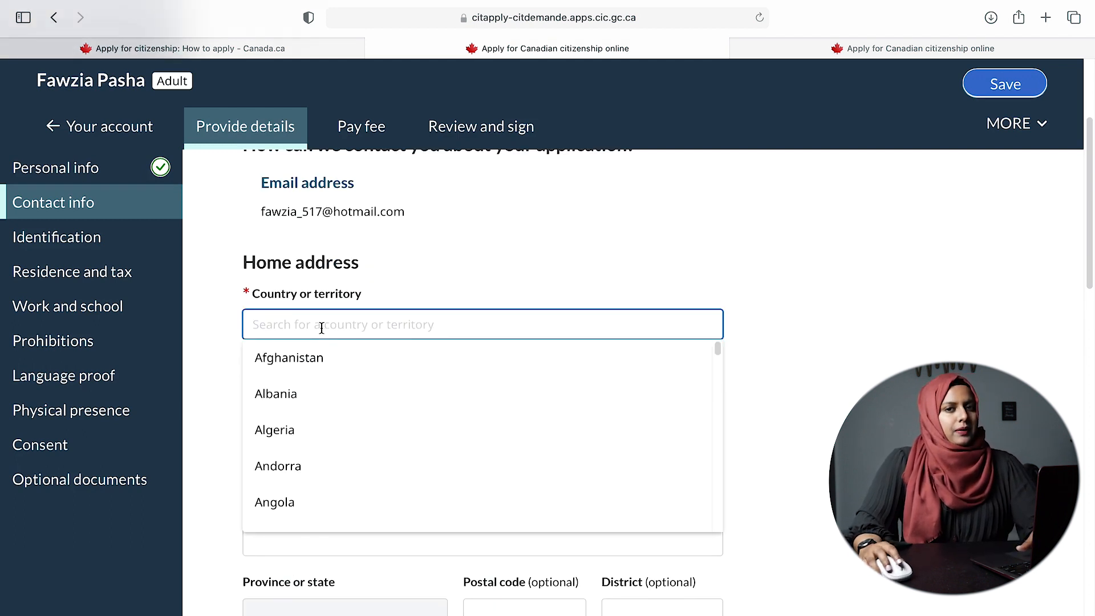
text(can)
click(293, 358)
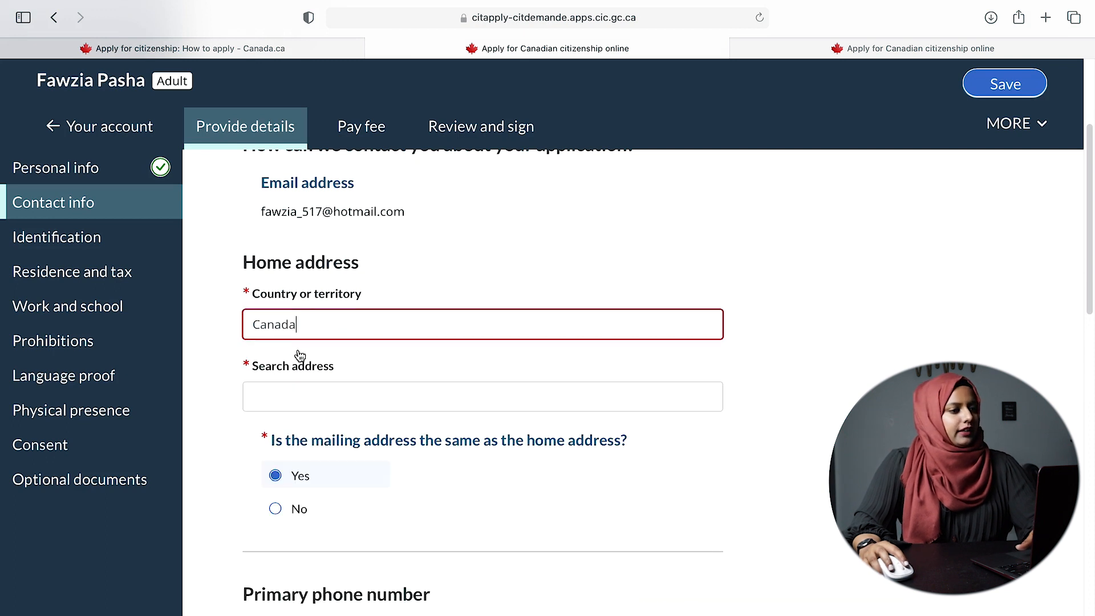
- Search for the street and pick the home address from the lookup results
click(309, 394)
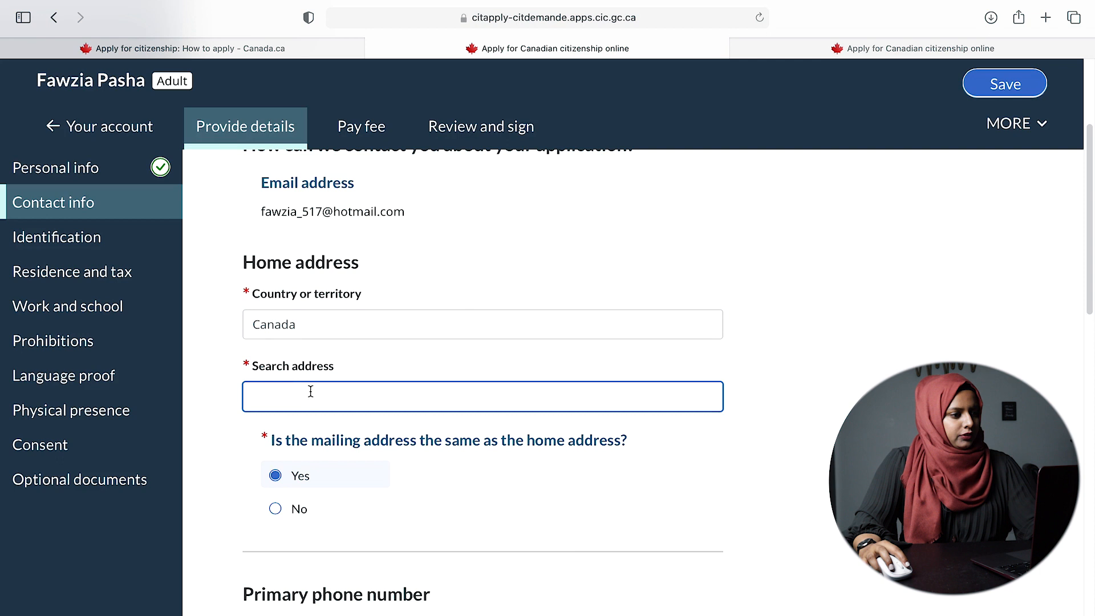
text(staples)
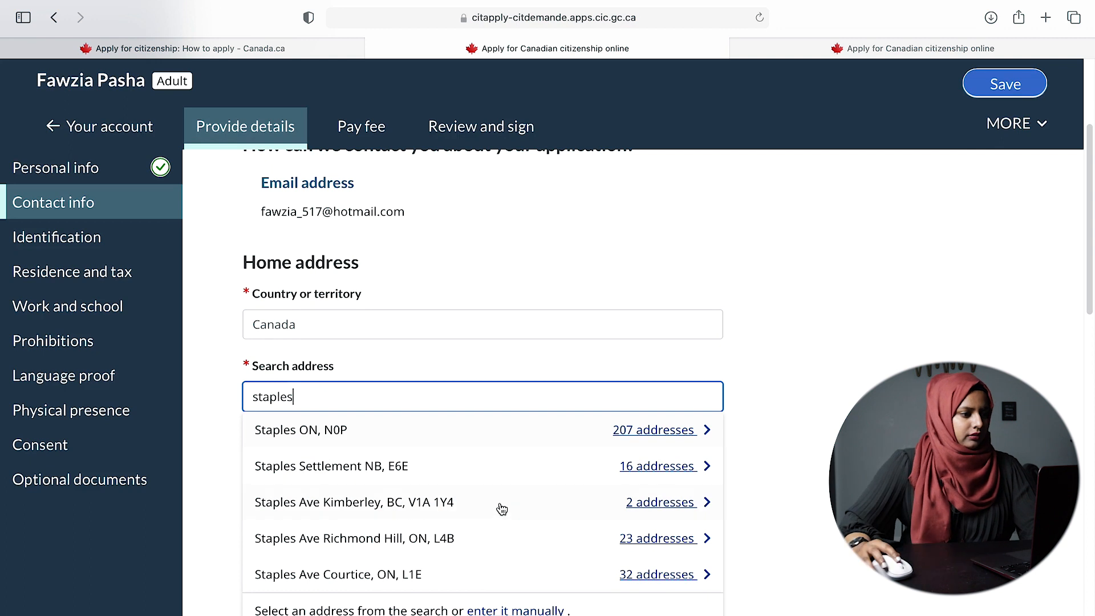
scroll(435, 562, down, 1)
click(435, 557)
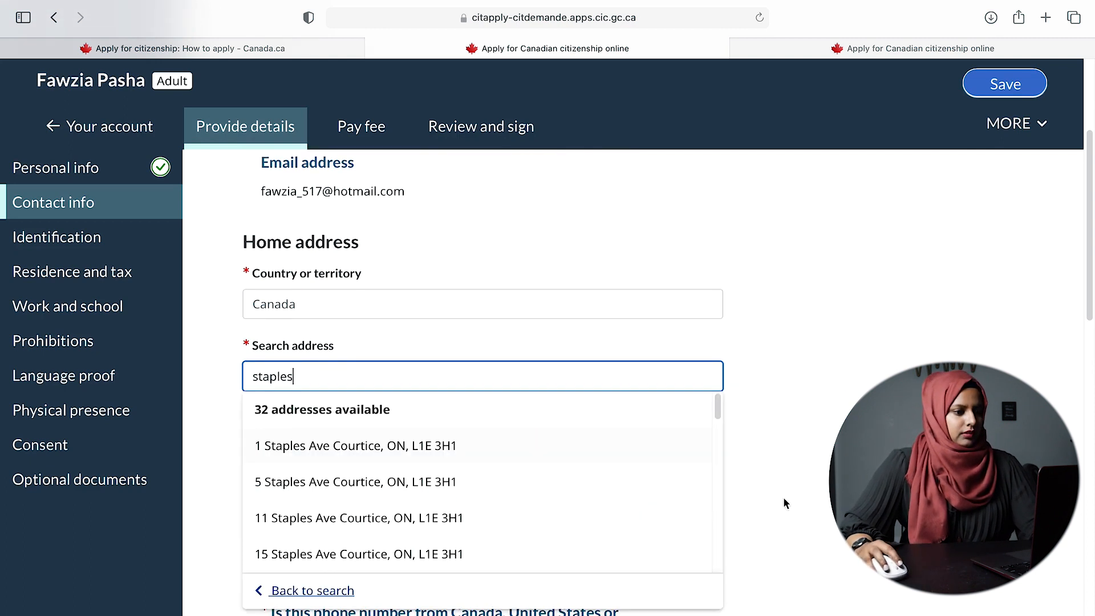
click(467, 455)
scroll(800, 494, down, 5)
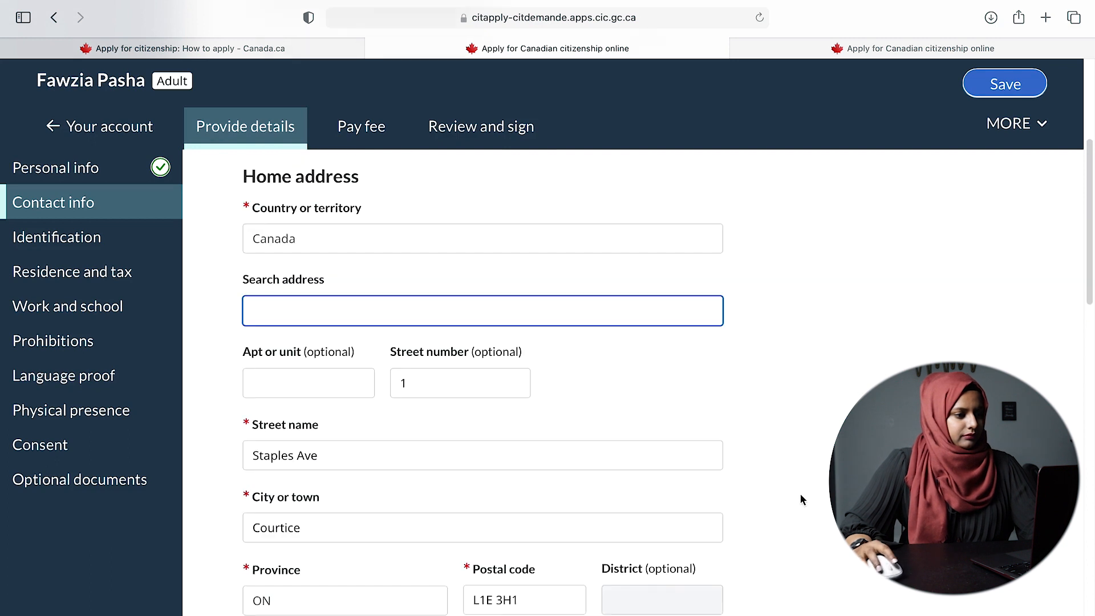
- Enter a Canada/US cellular number as the primary phone and answer No to an alternative phone
scroll(794, 490, down, 2)
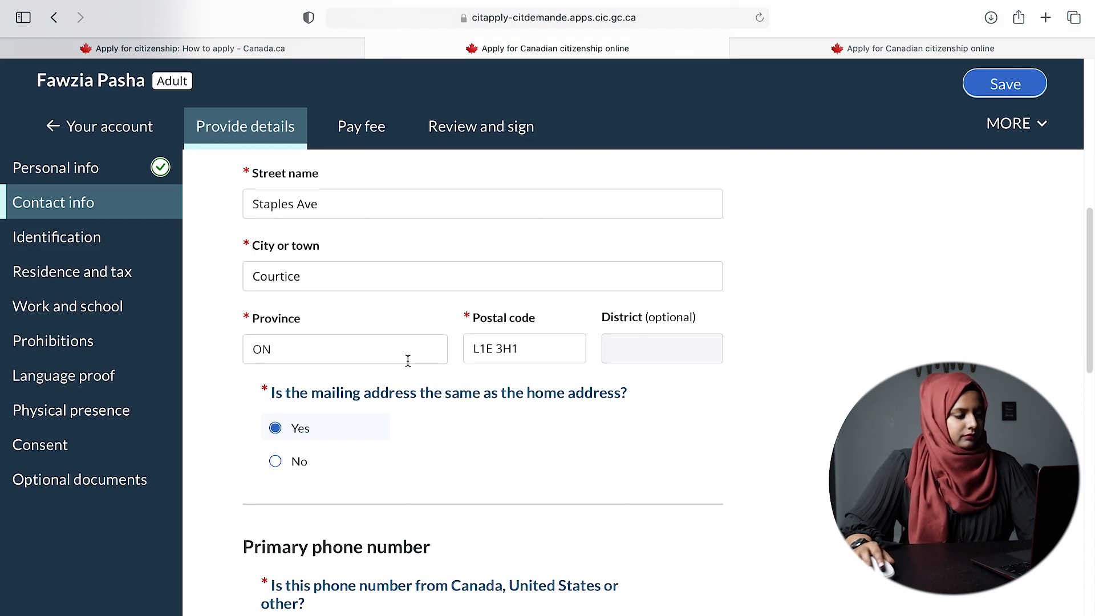
scroll(422, 376, down, 3)
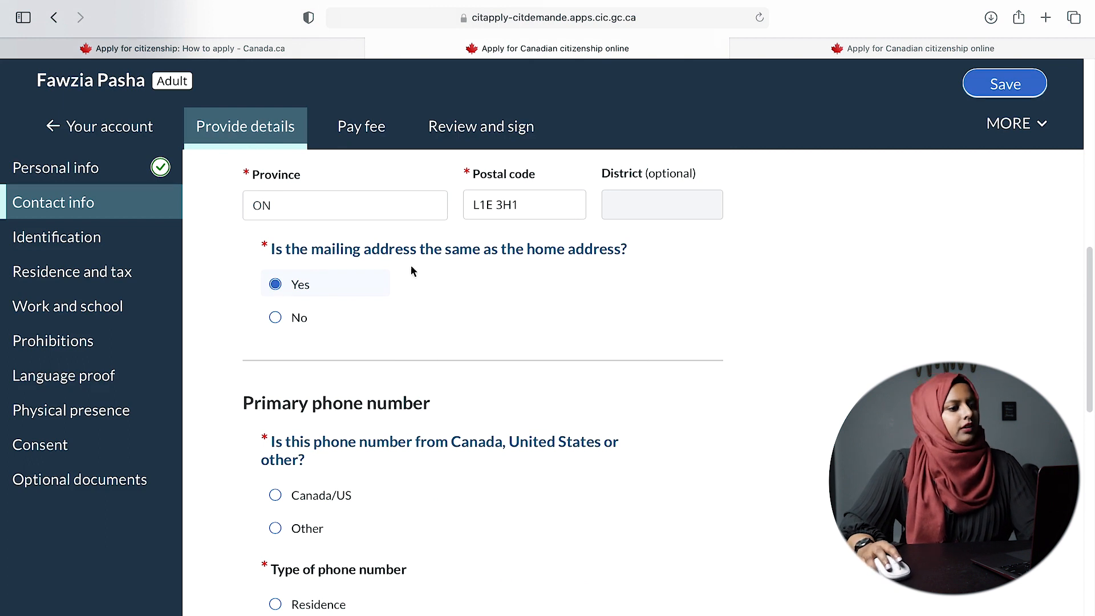
scroll(640, 386, down, 2)
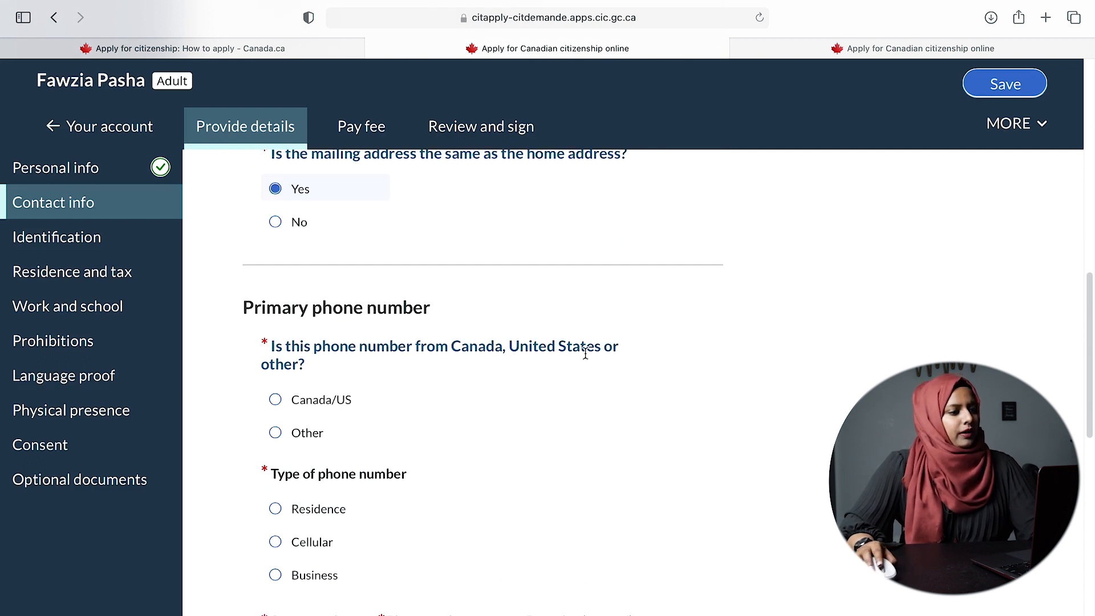
click(346, 401)
scroll(506, 420, down, 5)
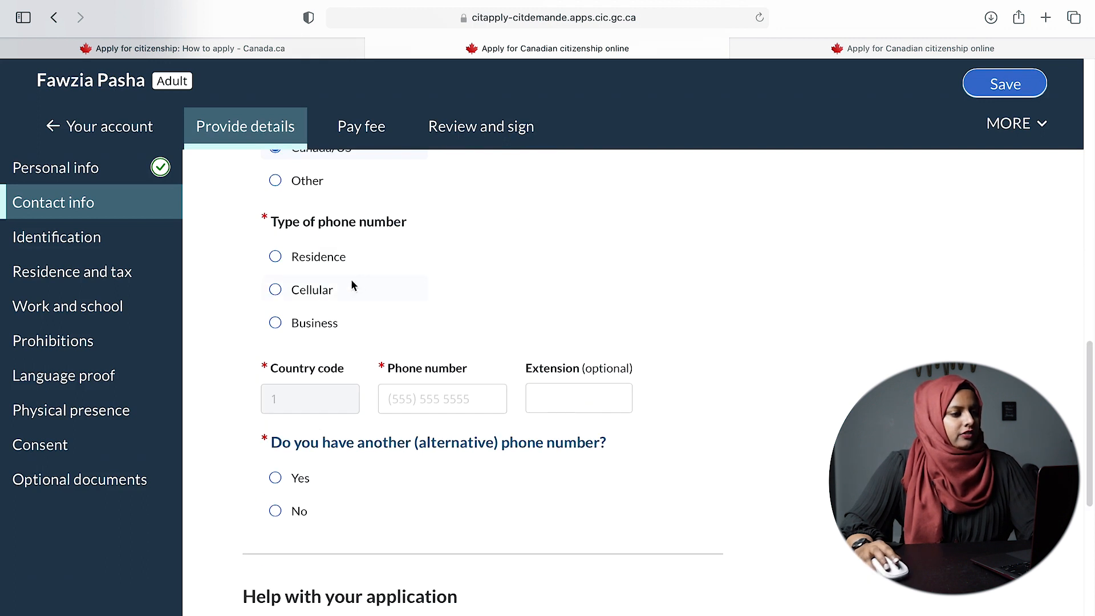
click(312, 292)
click(456, 403)
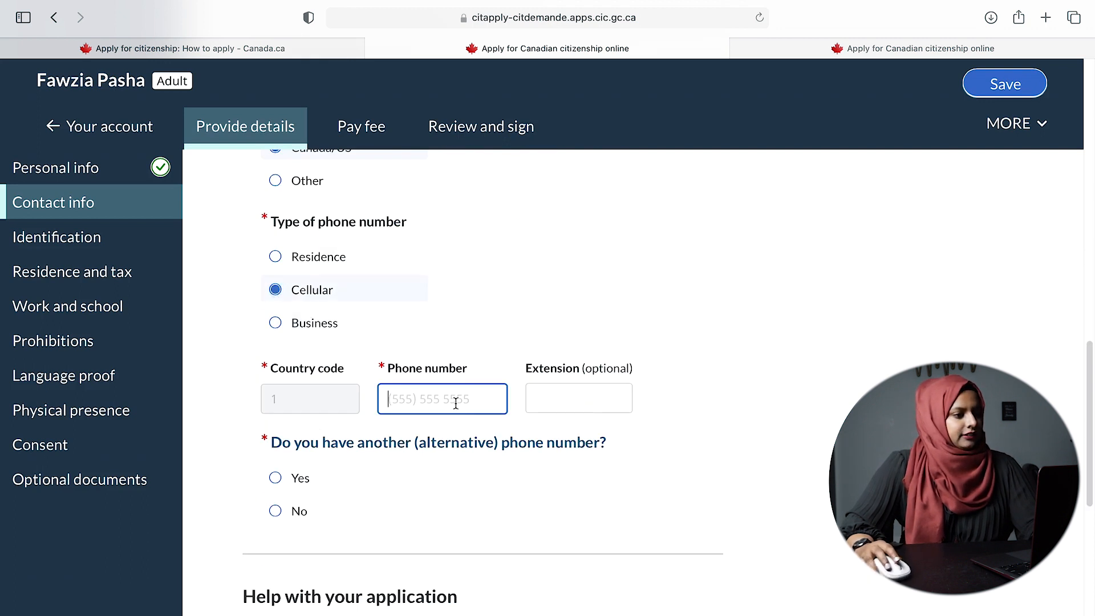
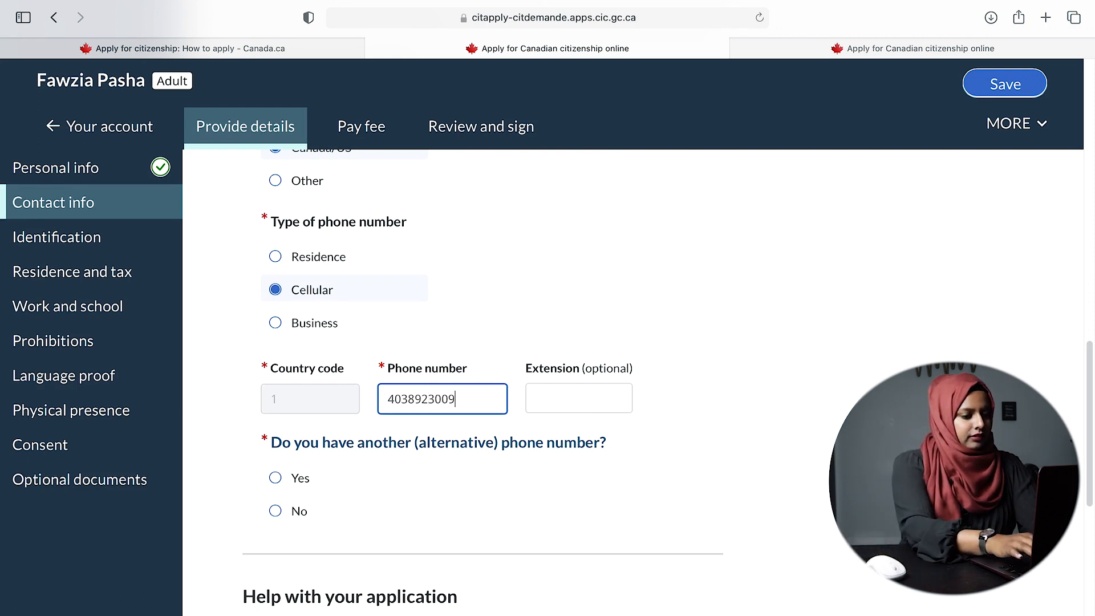
scroll(678, 460, down, 4)
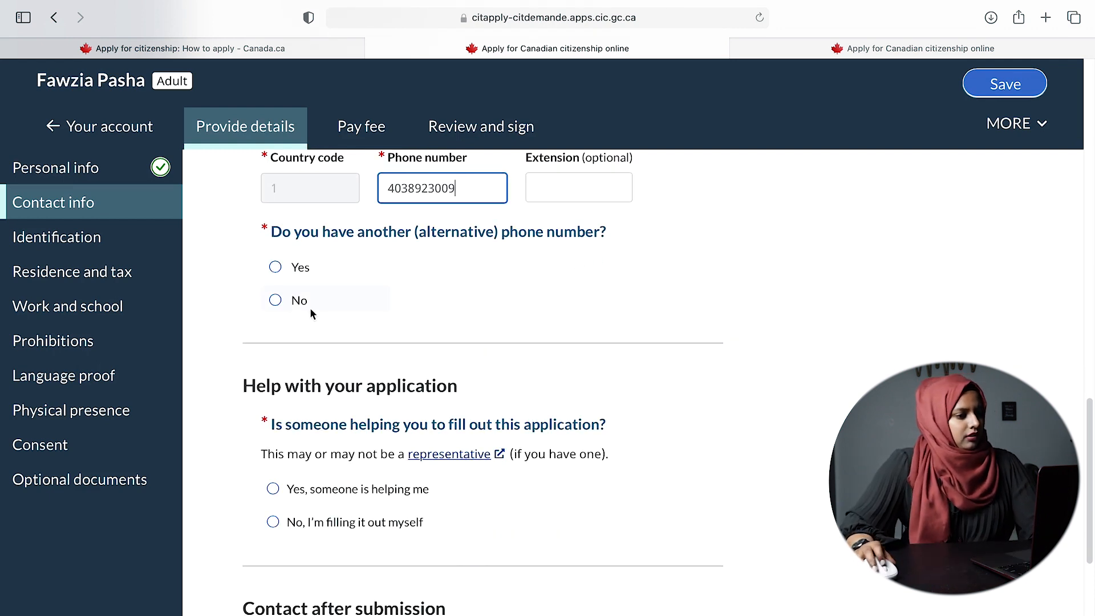
click(275, 300)
scroll(276, 301, down, 2)
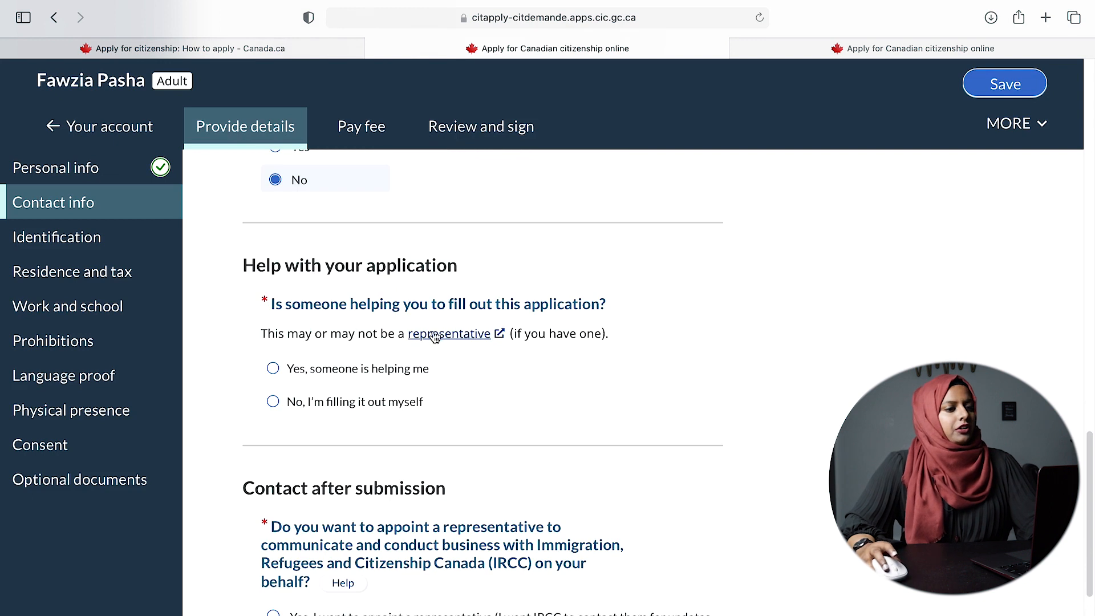
- Answer 'No, I'm filling it out myself' to whether someone is helping with the application
click(336, 409)
scroll(765, 419, down, 2)
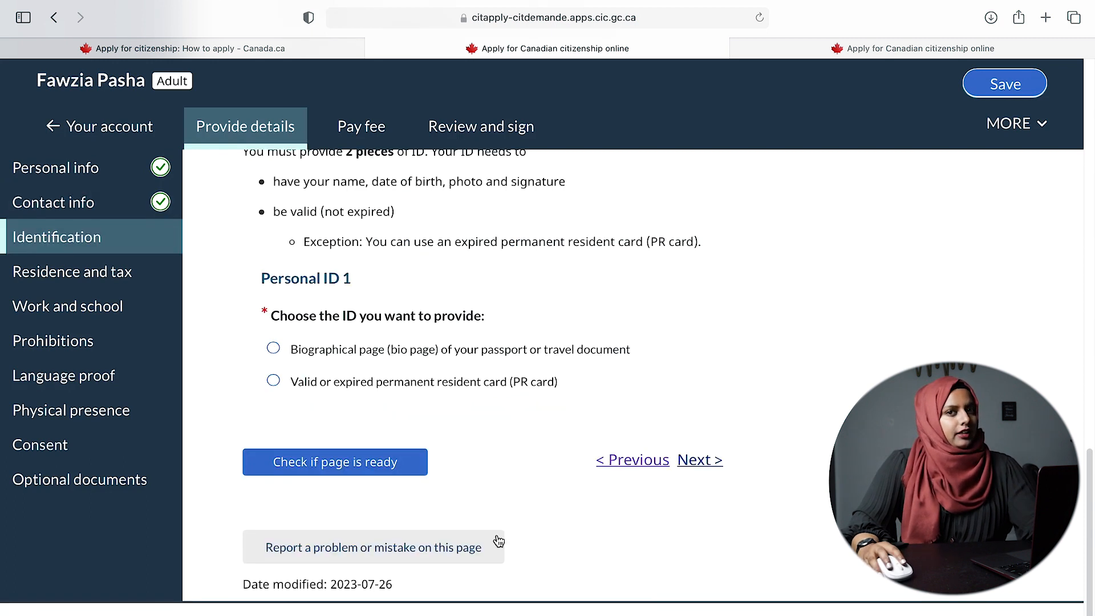
scroll(761, 459, up, 10)
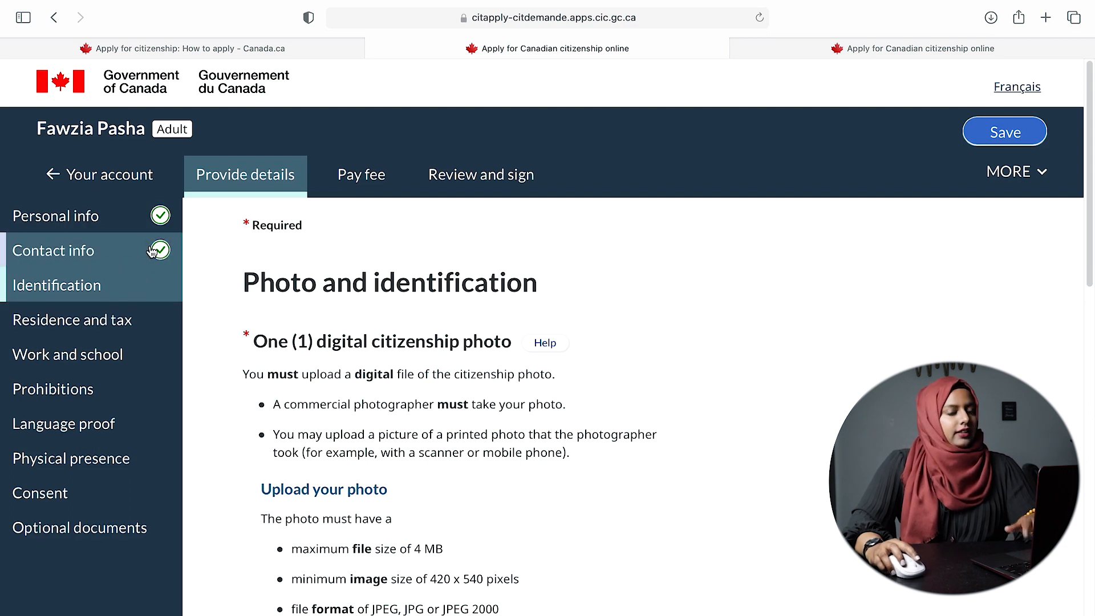
scroll(767, 393, down, 2)
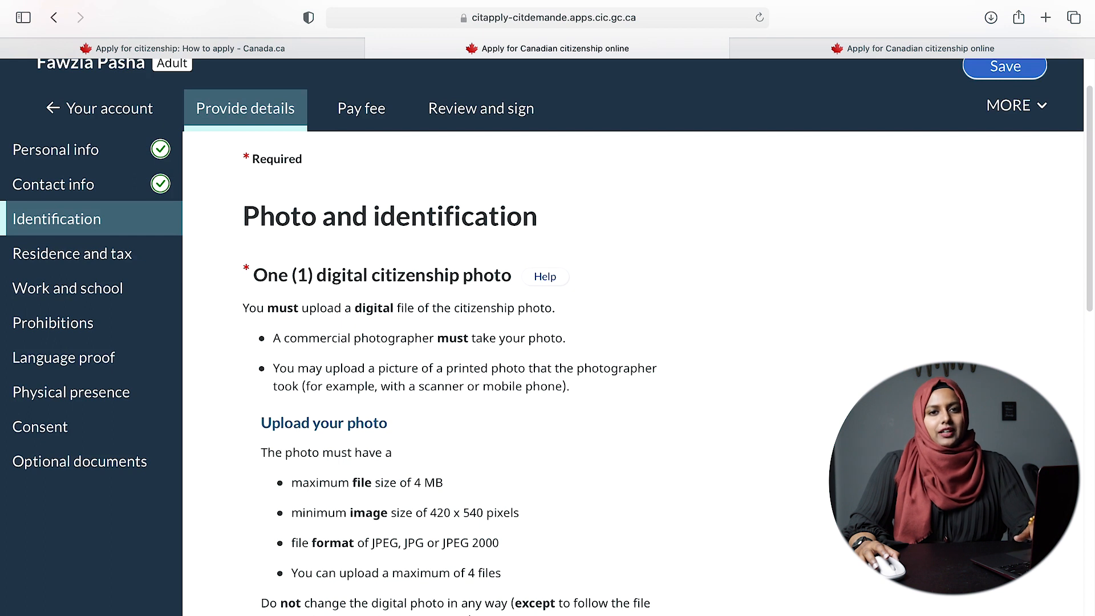
scroll(779, 440, down, 1)
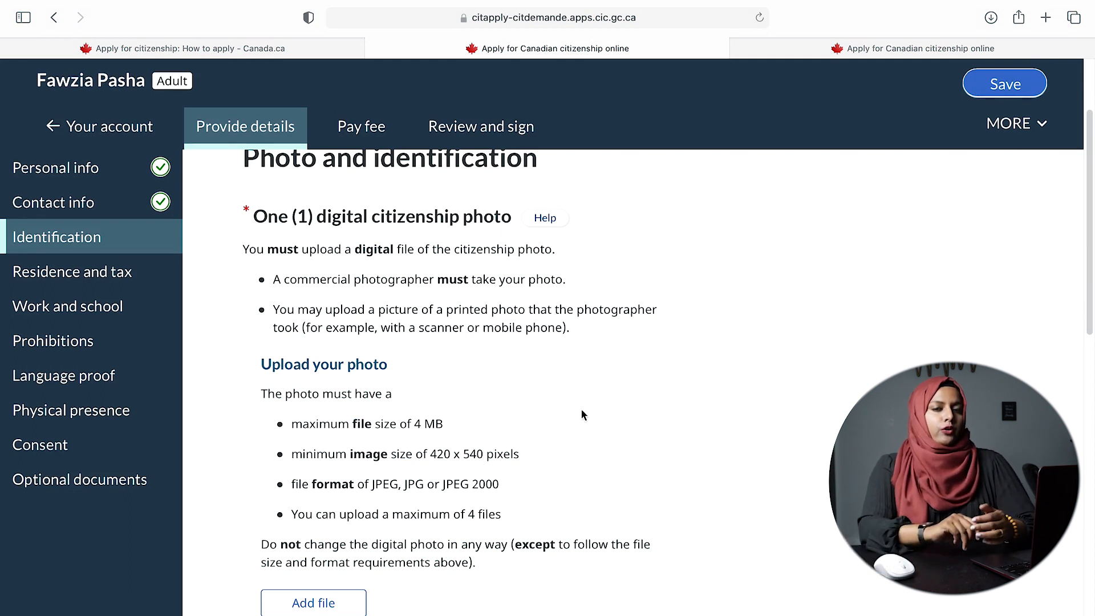
scroll(515, 446, down, 5)
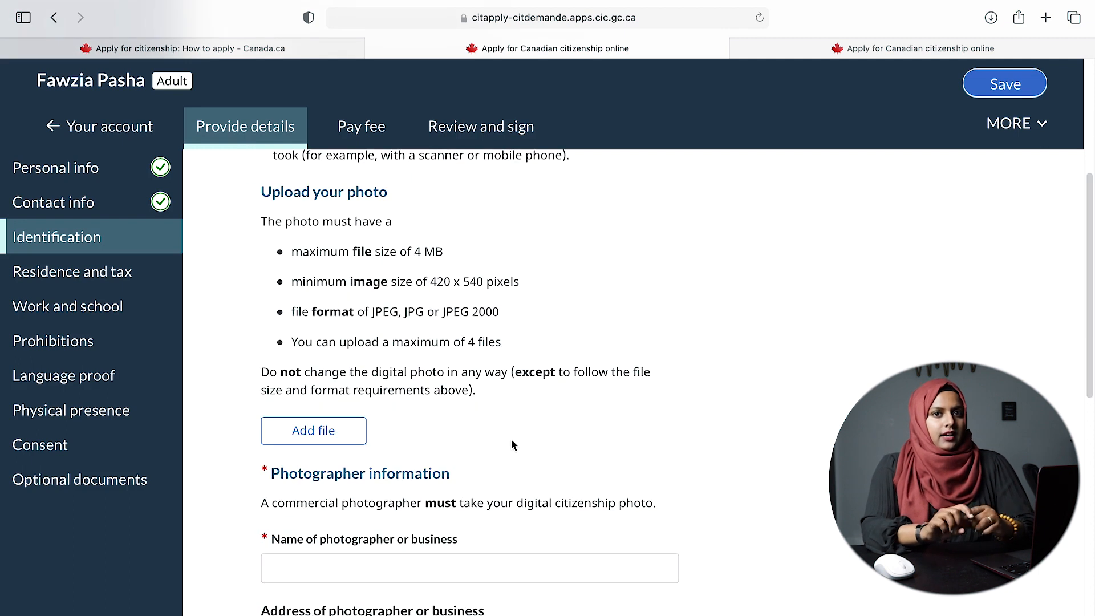
scroll(415, 439, up, 4)
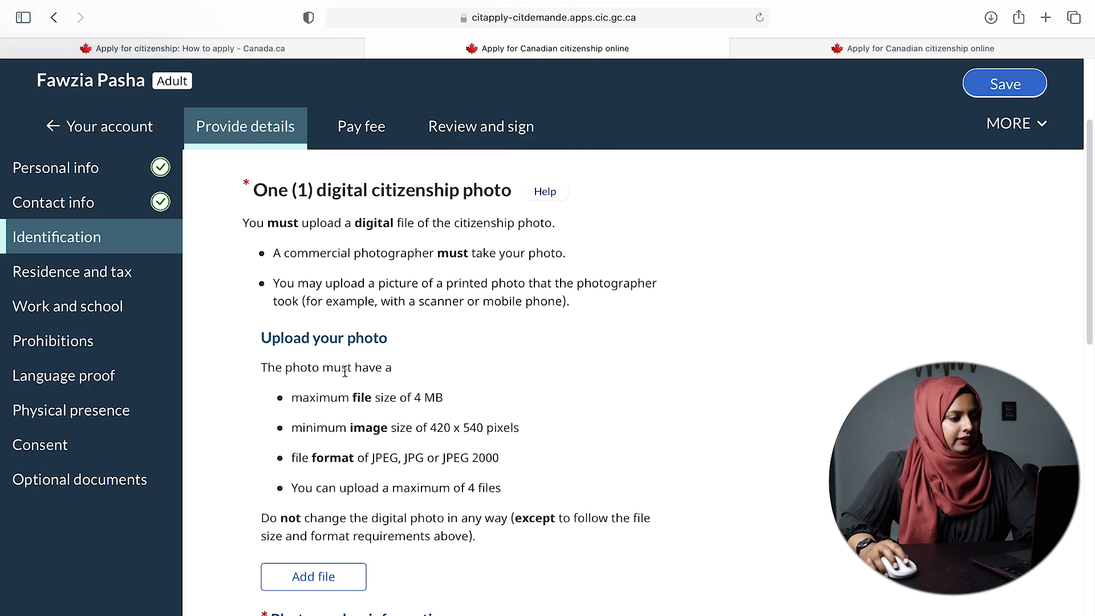
scroll(422, 432, down, 8)
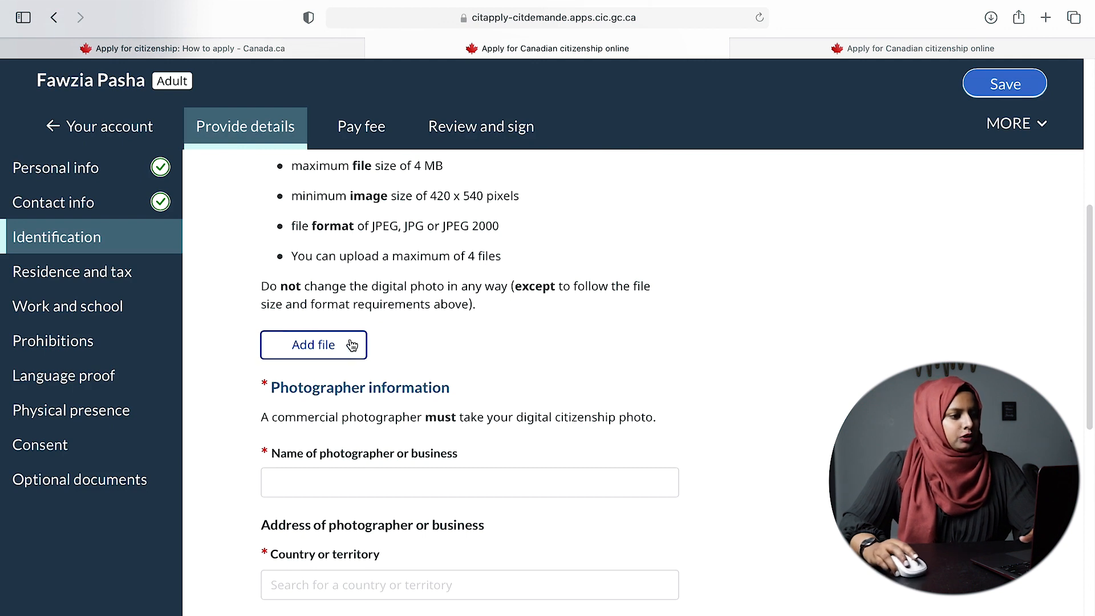
scroll(741, 428, down, 3)
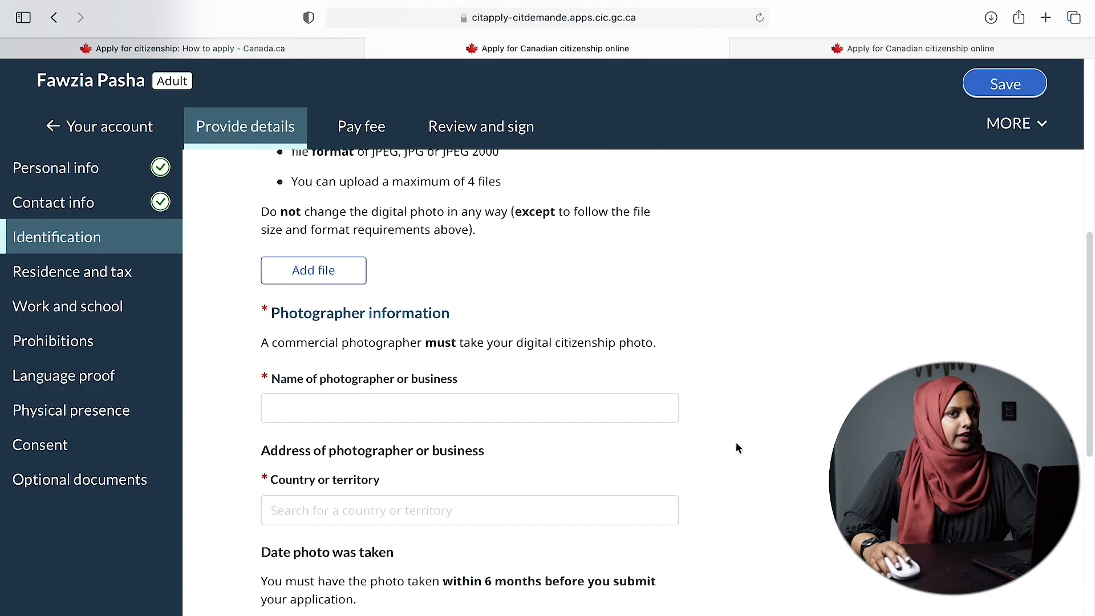
- Enter 'staples' as the photographer's name and set the photographer's country to Canada
click(488, 309)
text(staples)
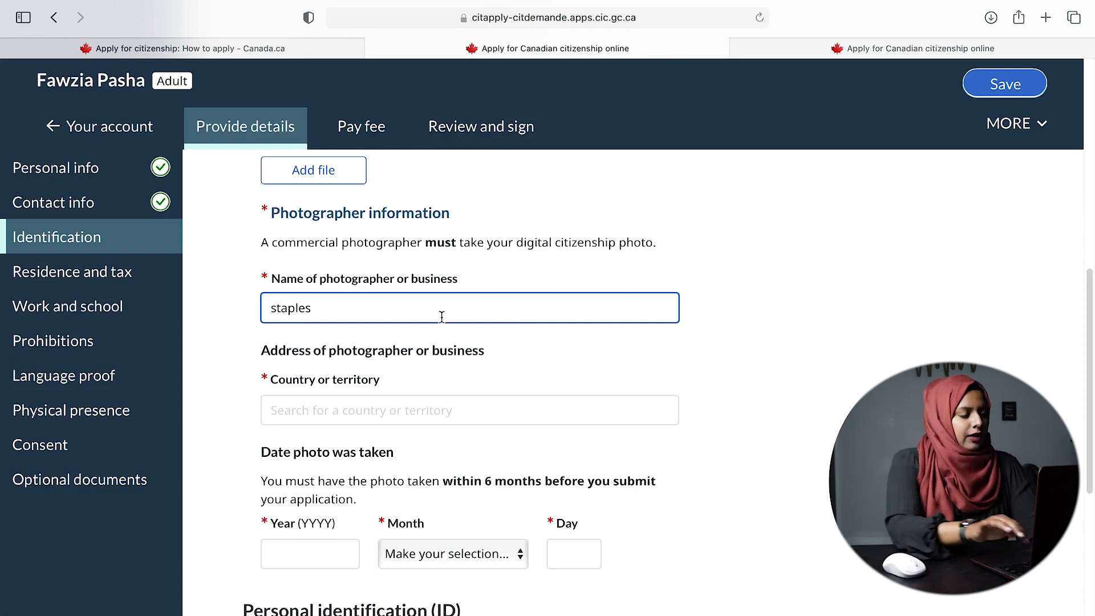
drag(364, 303, 253, 306)
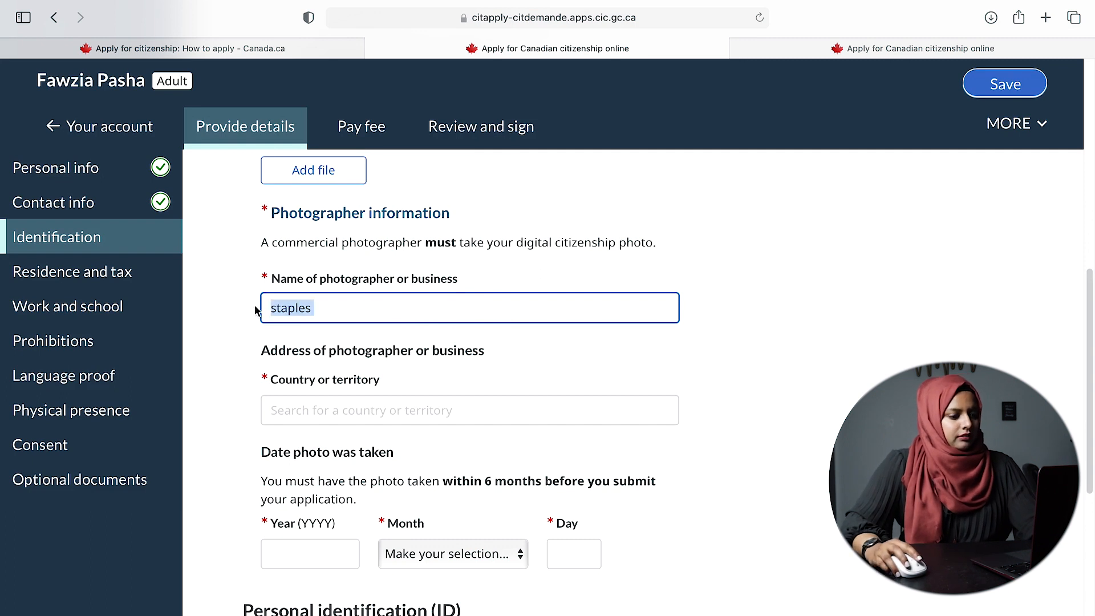
click(372, 412)
text(Canadian)
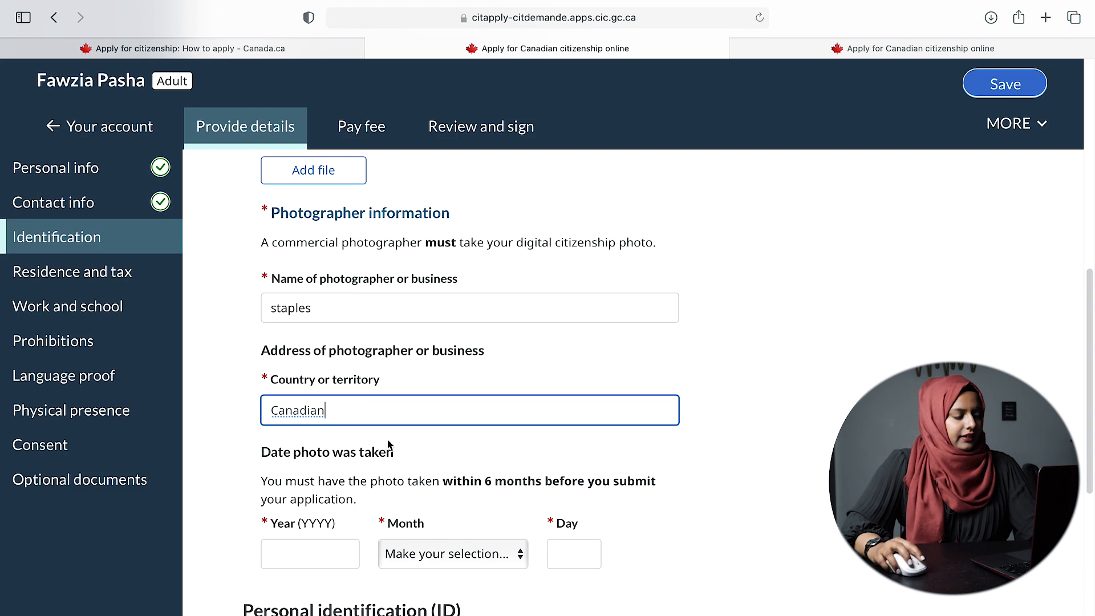
key(BackSpace)
key(BackSpace)
key(BackSpace)
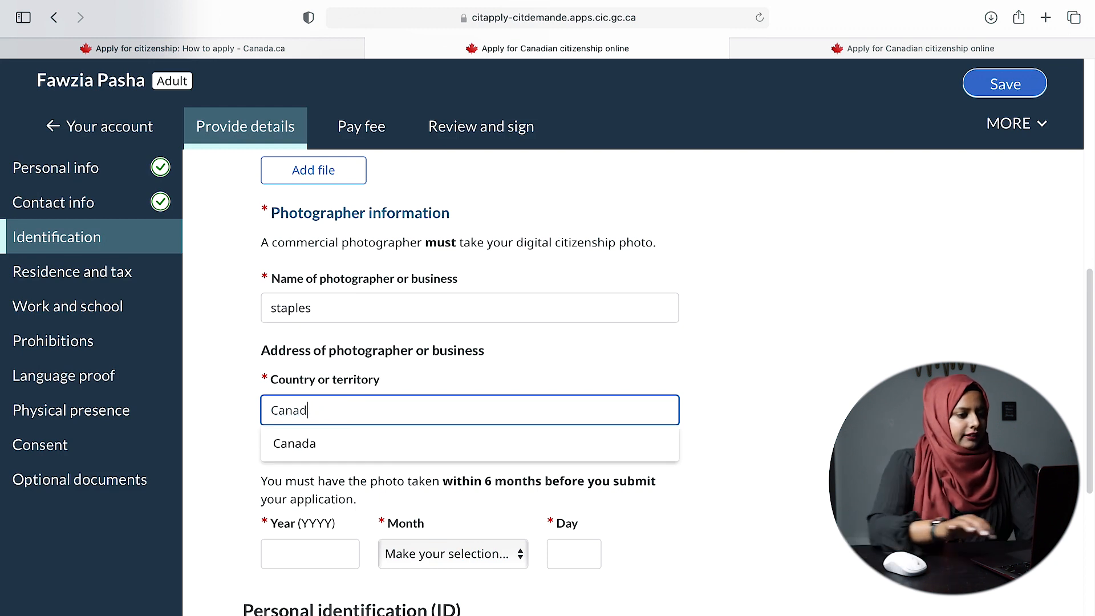
click(365, 449)
- Search the address and pick the Staple Cres, Cranbrook business address from the results
click(471, 483)
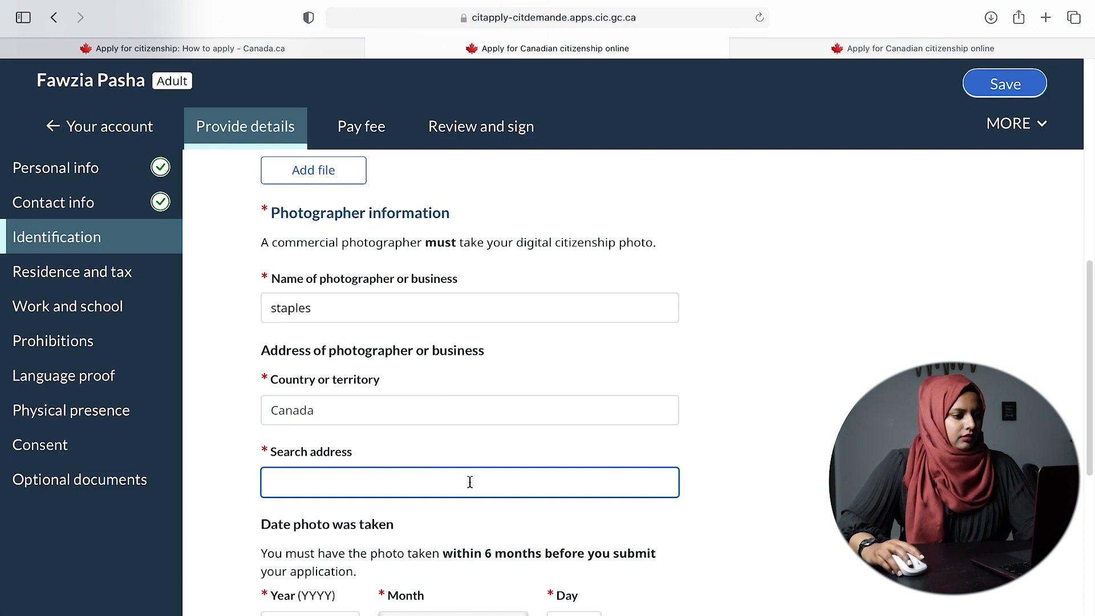
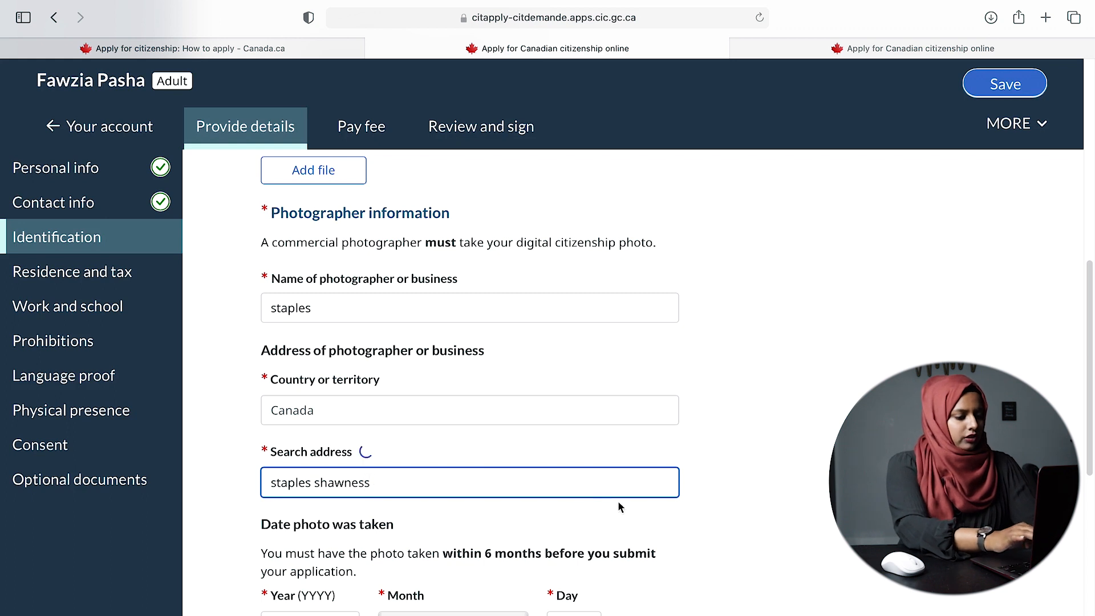
scroll(728, 498, down, 5)
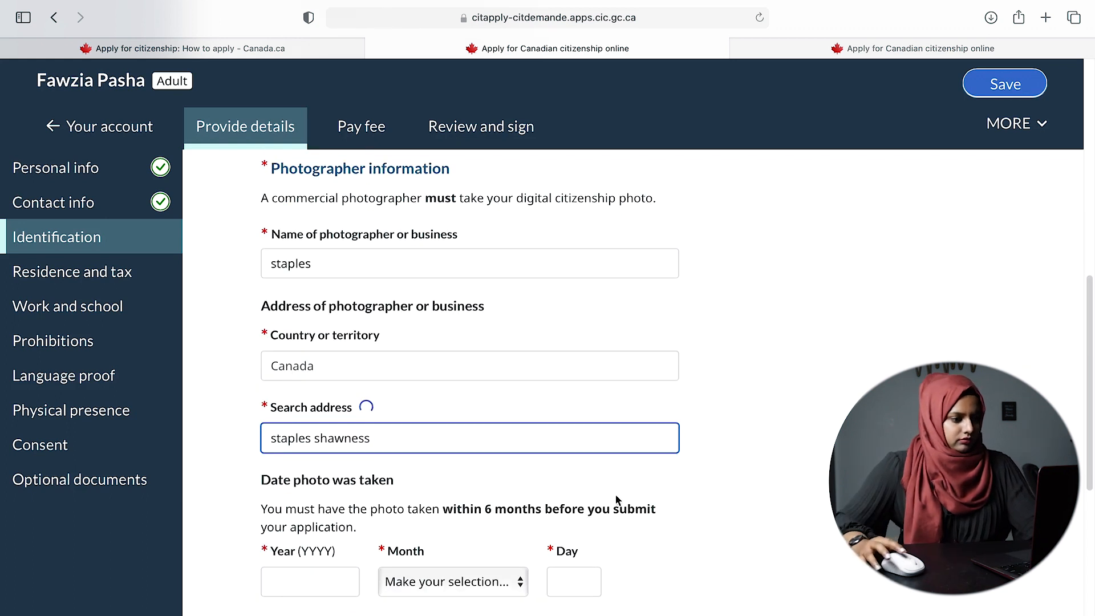
scroll(514, 290, up, 2)
key(BackSpace)
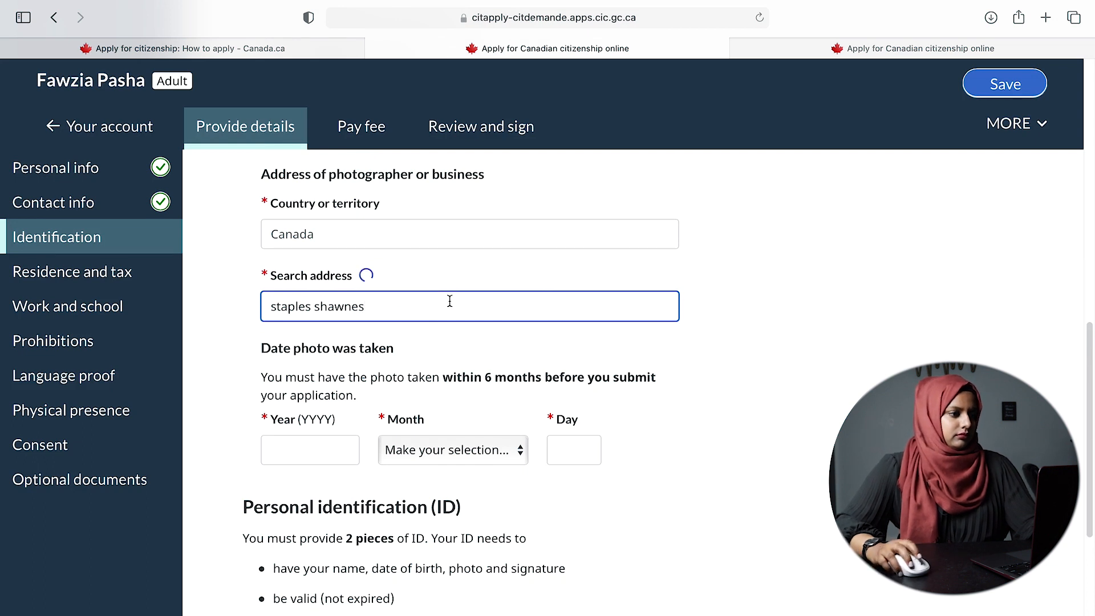
key(BackSpace)
key(BackSpace)
key(BackSpace)
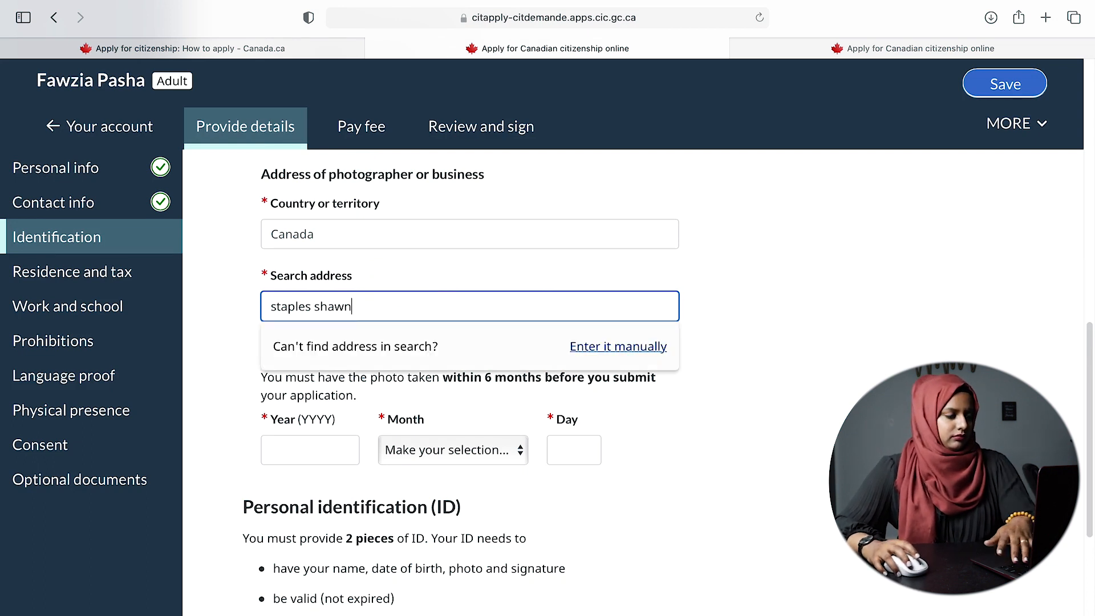
key(BackSpace)
key(BackSpace)
key(BackSpace)
key(BackSpace)
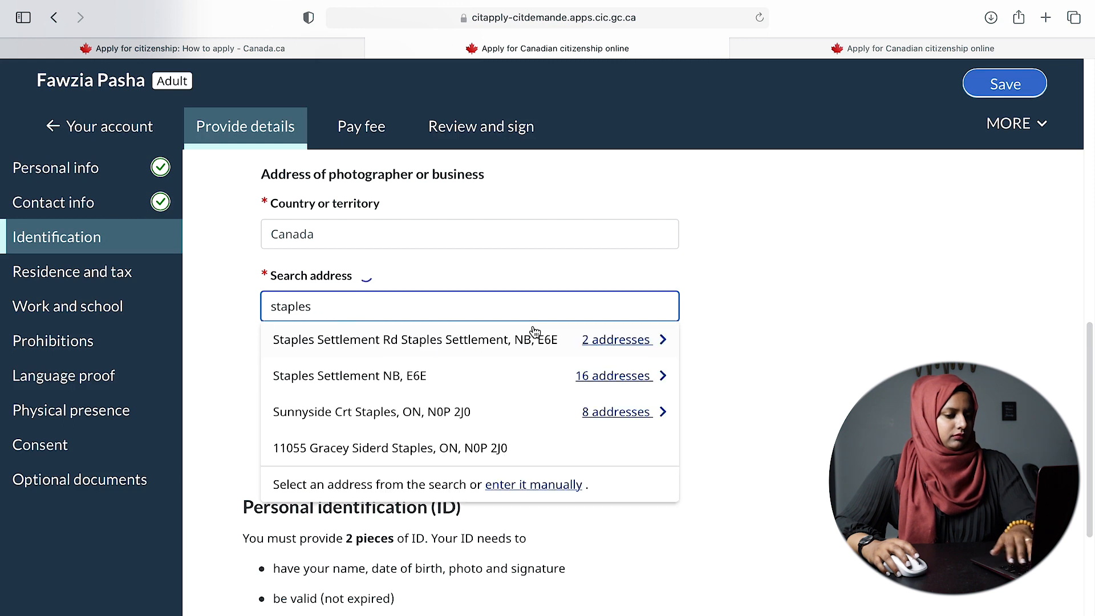
text(ch)
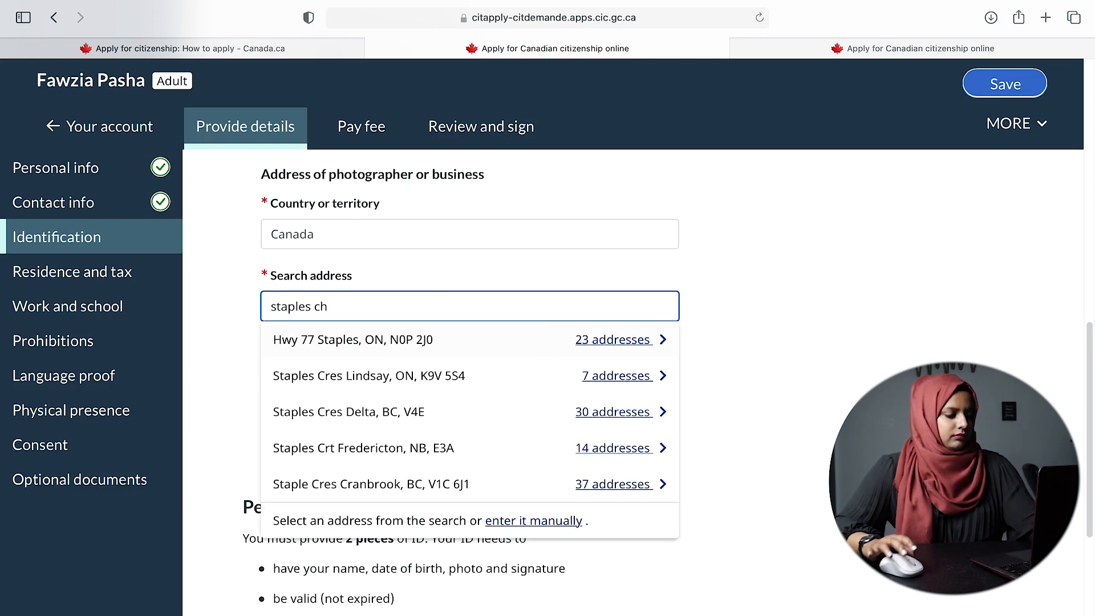
text(i)
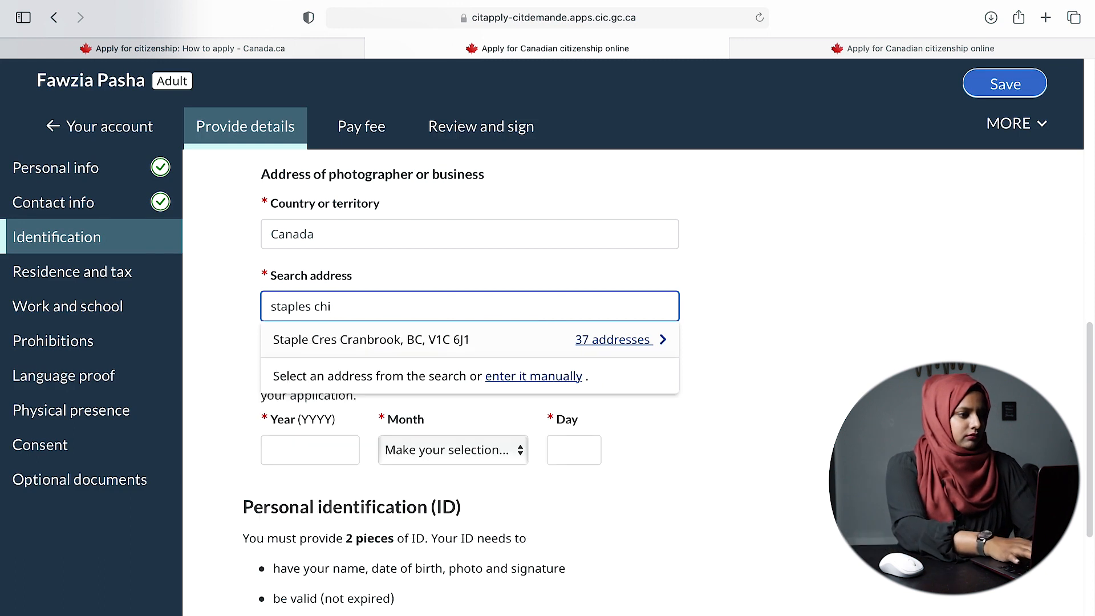
click(505, 345)
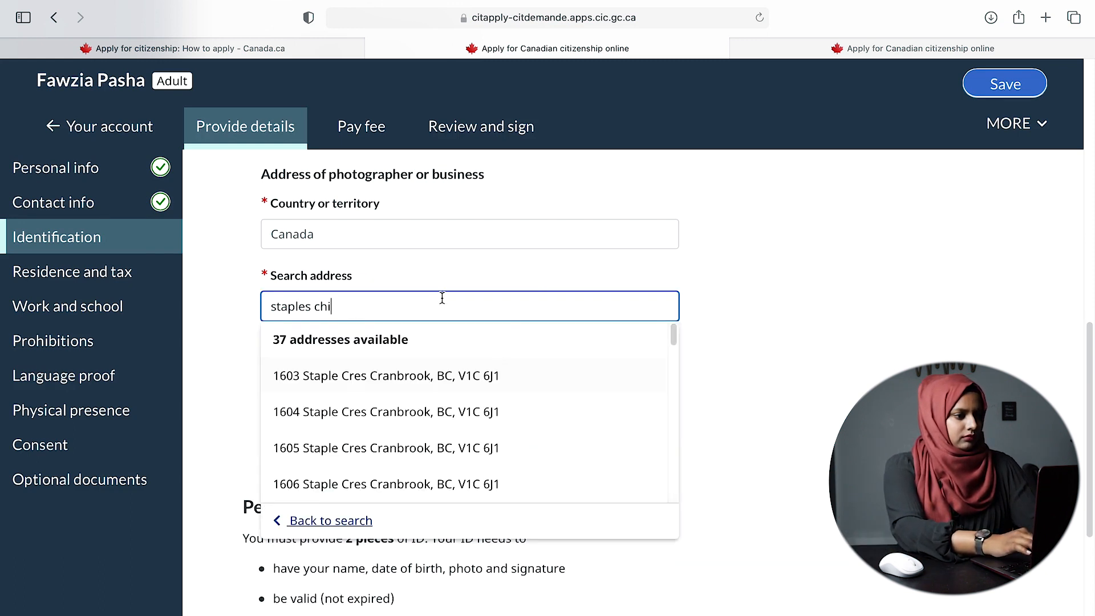
click(469, 375)
scroll(772, 412, down, 2)
scroll(773, 412, down, 4)
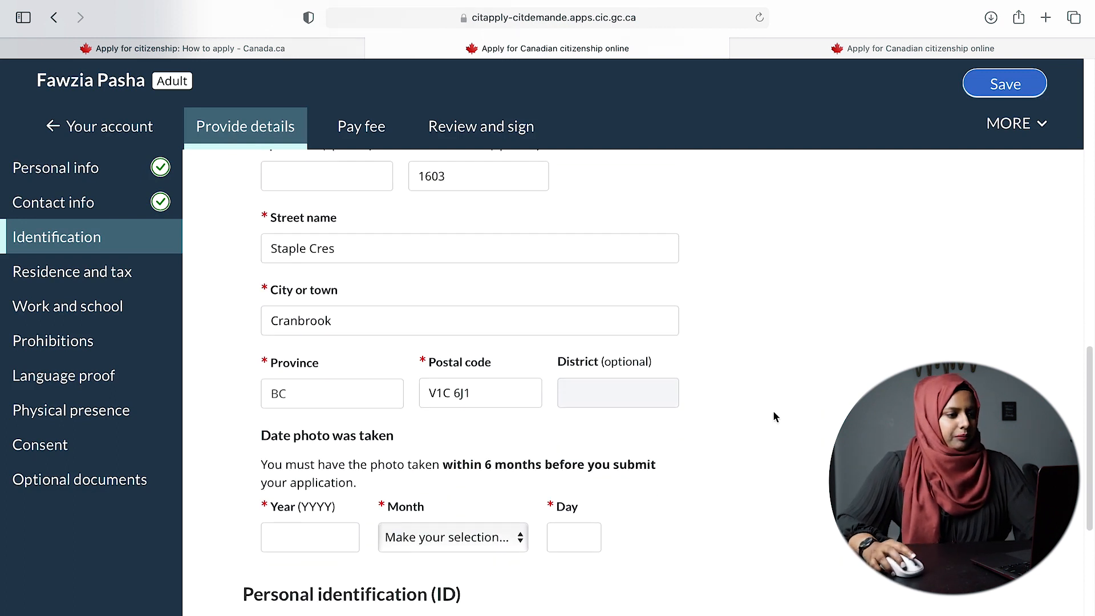
- Enter the photo date as year 2023, month May, day 13
click(304, 349)
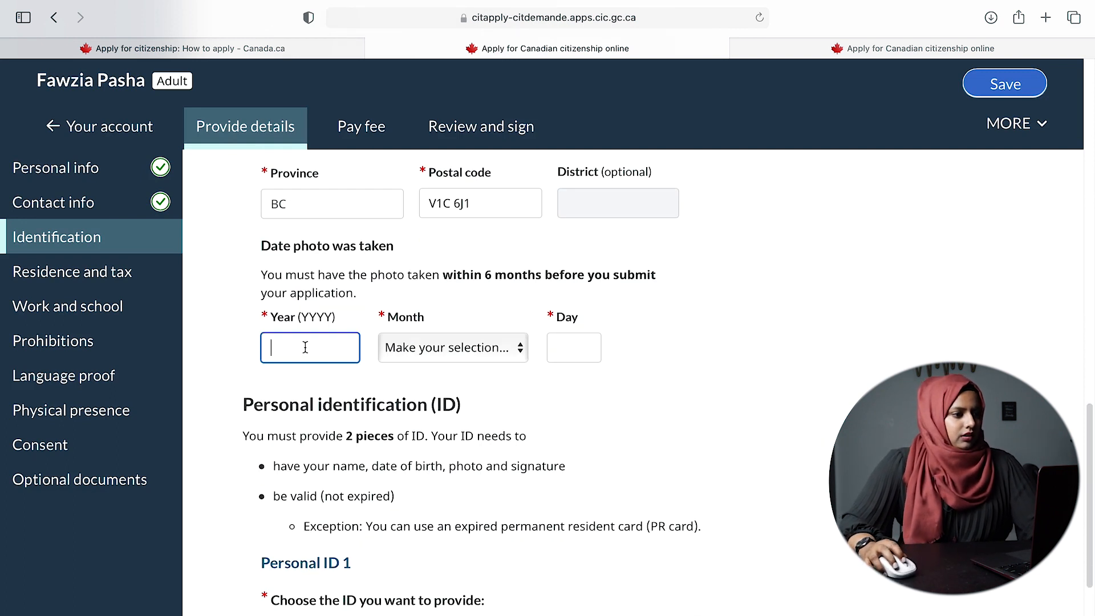
text(2023)
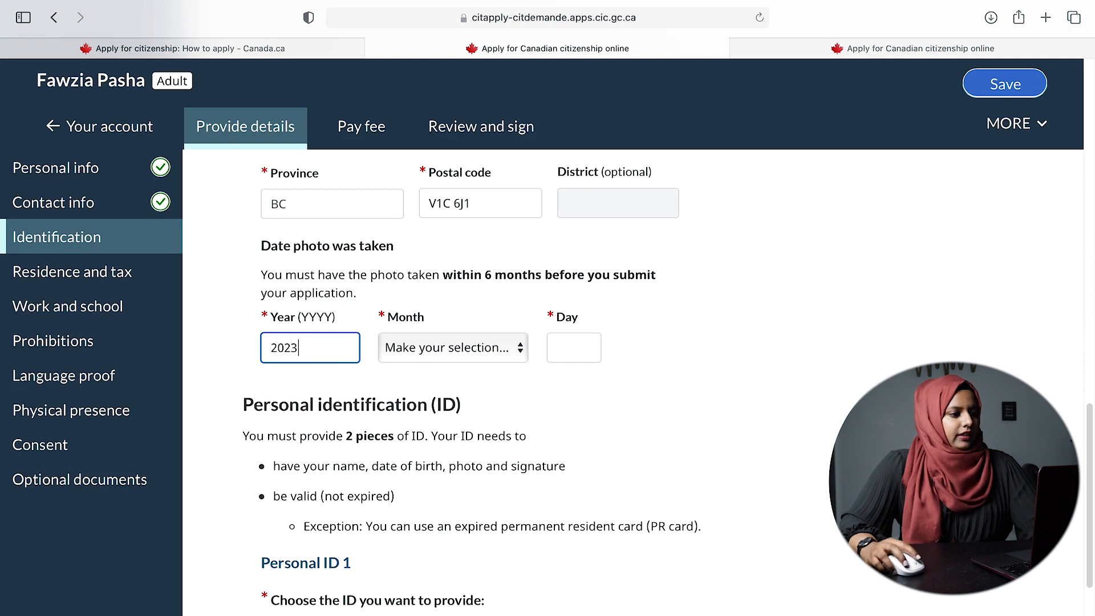
click(442, 347)
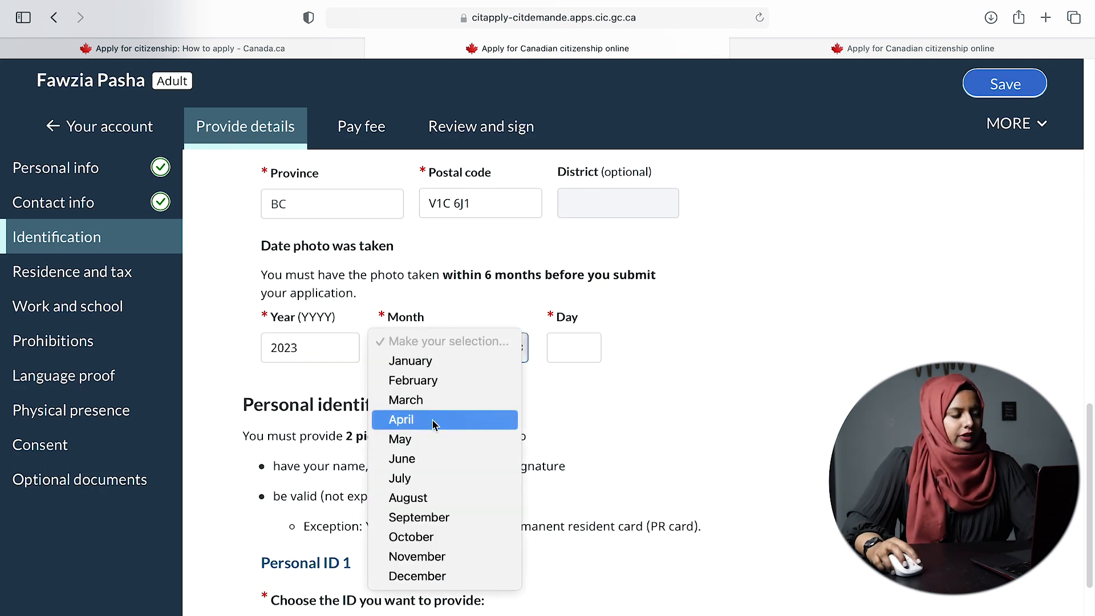
click(421, 440)
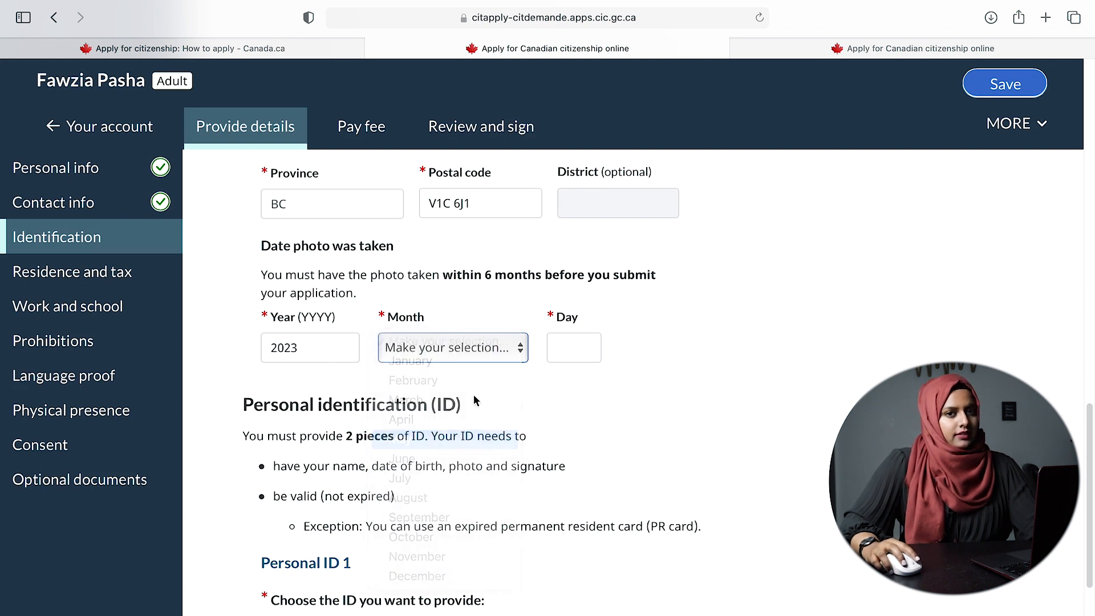
click(569, 350)
text(13)
click(809, 421)
scroll(809, 455, down, 2)
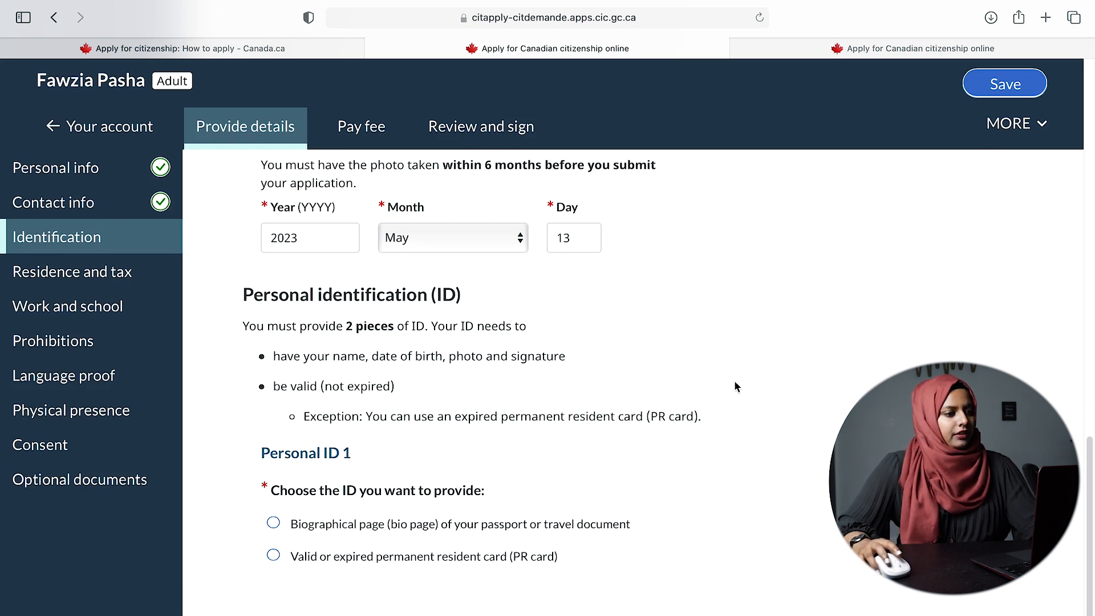
- Select the passport or travel document biographical page as Personal ID 1
scroll(478, 486, down, 2)
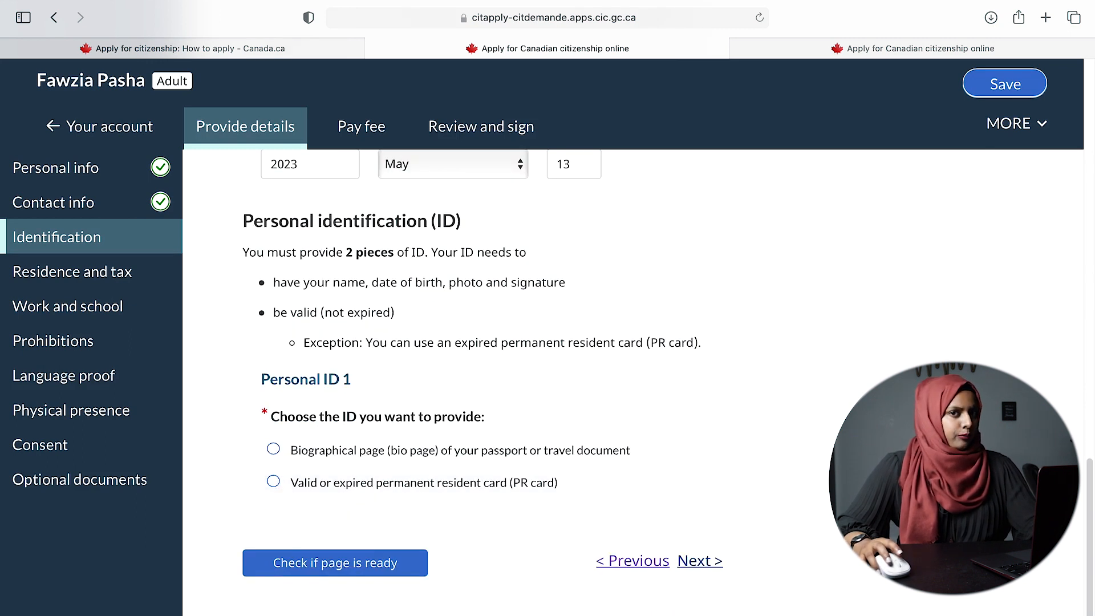
scroll(434, 467, down, 1)
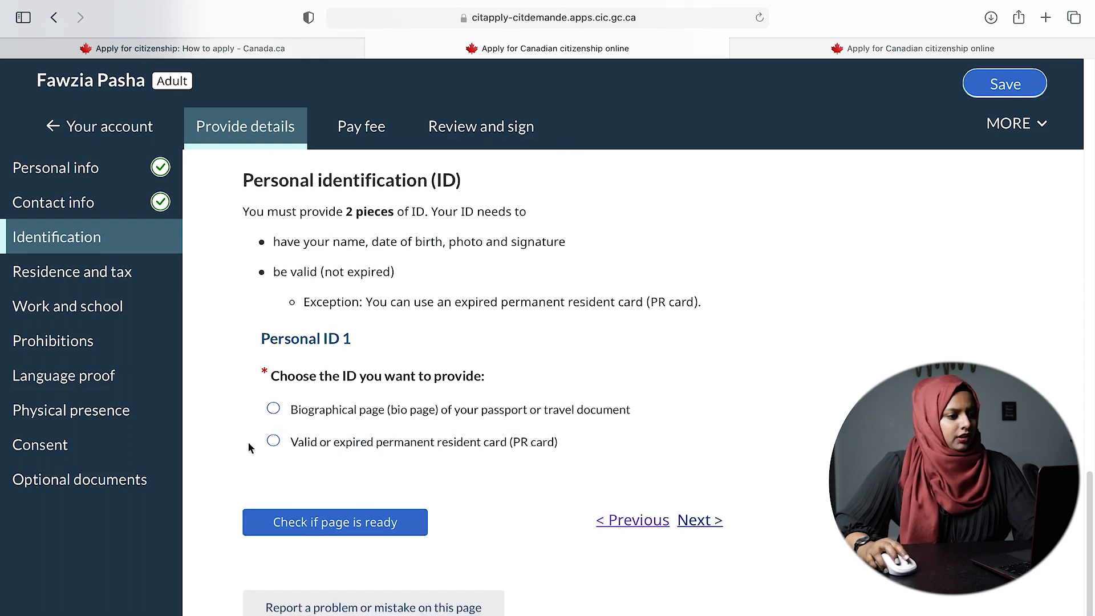
click(271, 445)
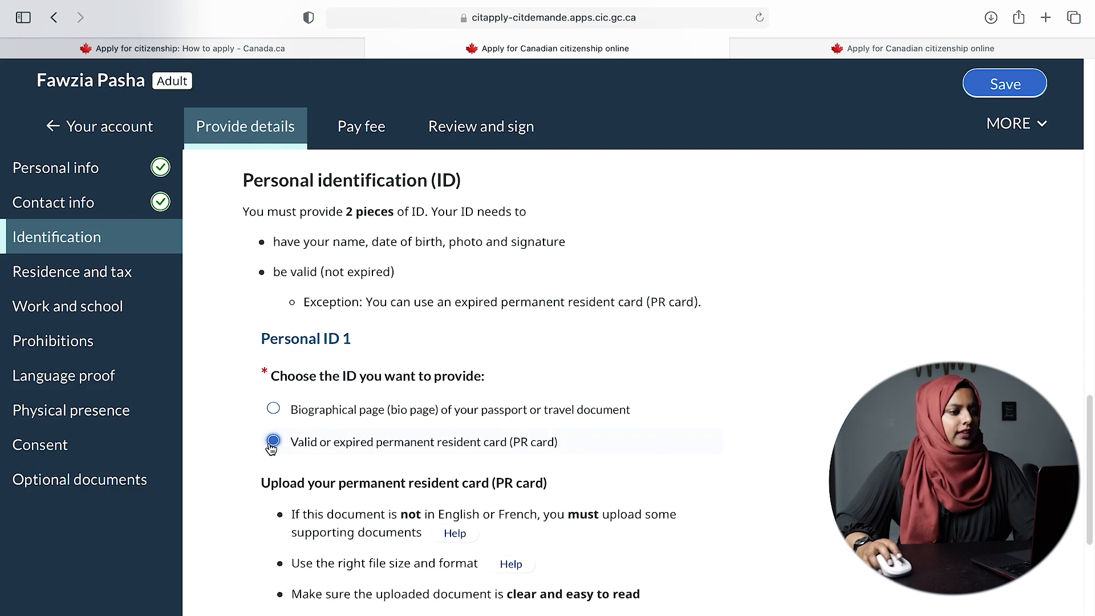
click(274, 409)
- Open the Help for 'Use the right file size and format'
scroll(399, 361, down, 3)
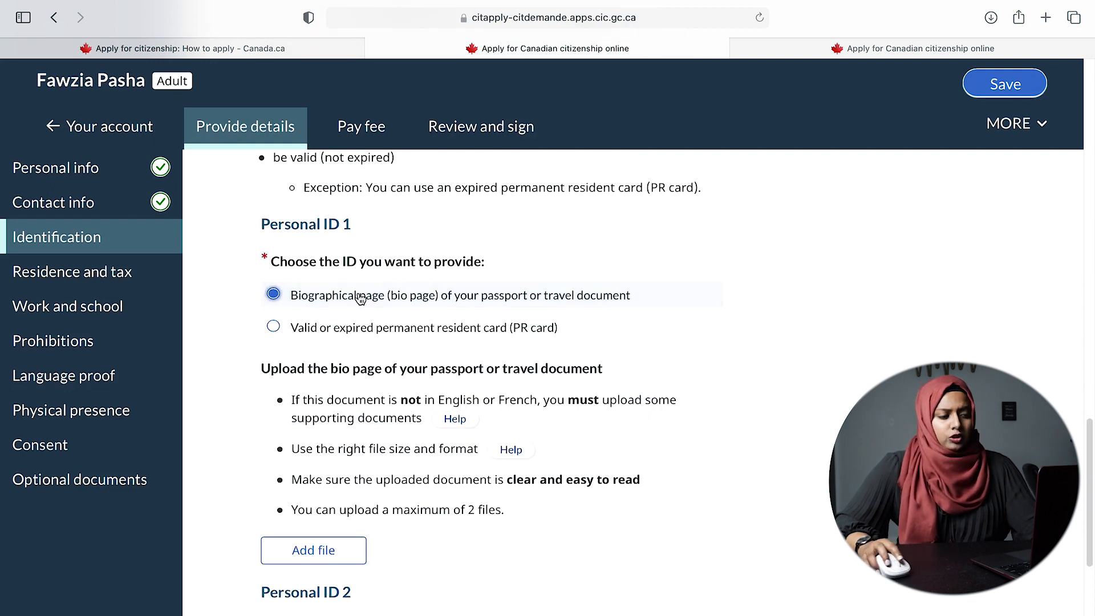
scroll(628, 468, down, 5)
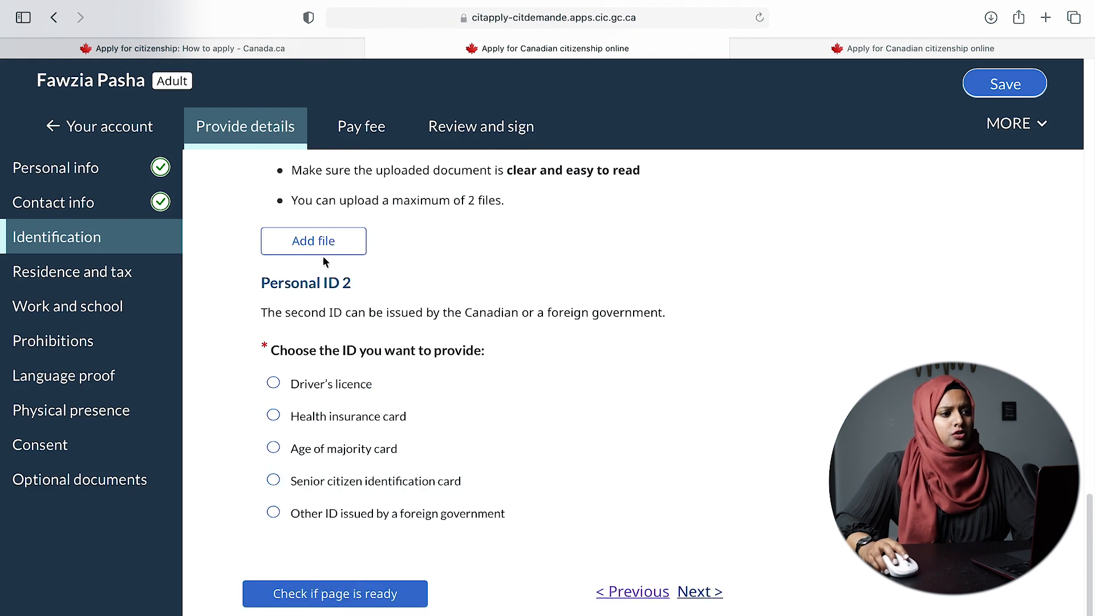
scroll(332, 253, up, 2)
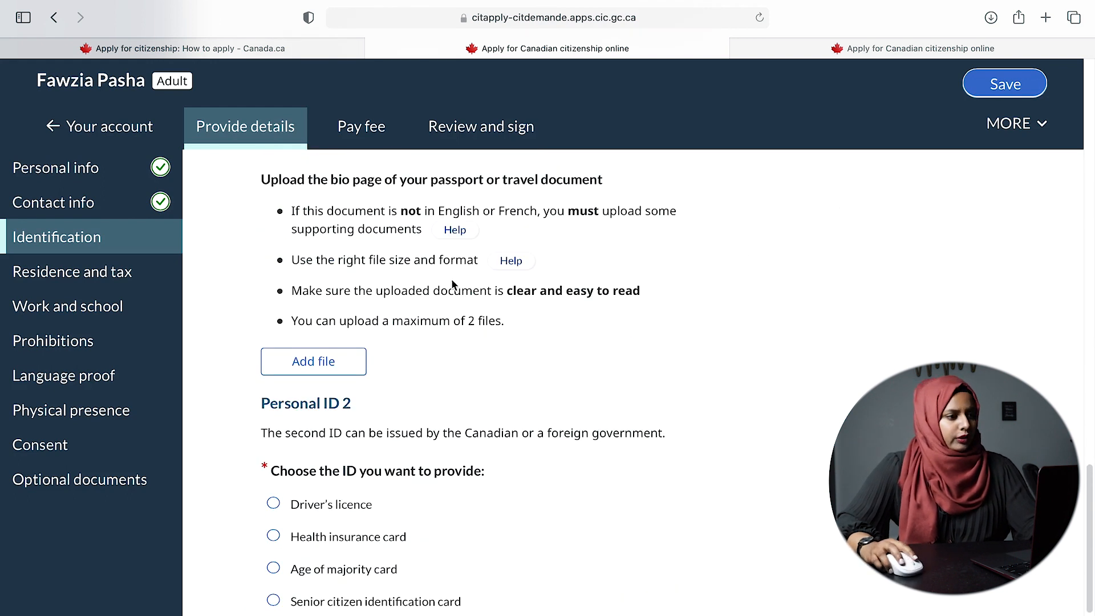
click(516, 261)
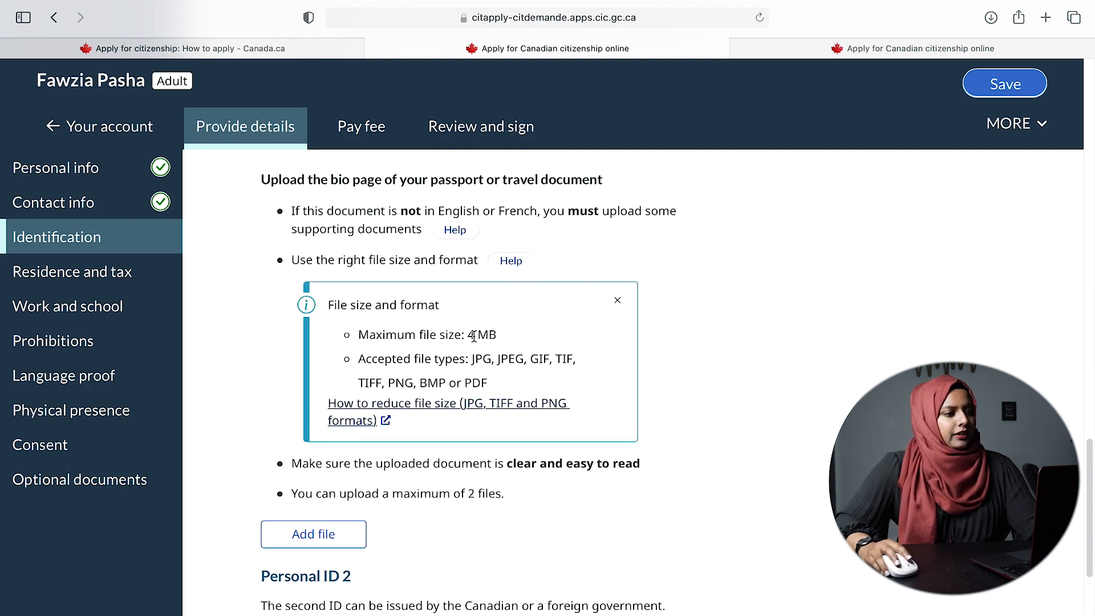
- Note the 4 MB limit and PNG, BMP and PDF file types, then close the help panel
drag(468, 337, 497, 338)
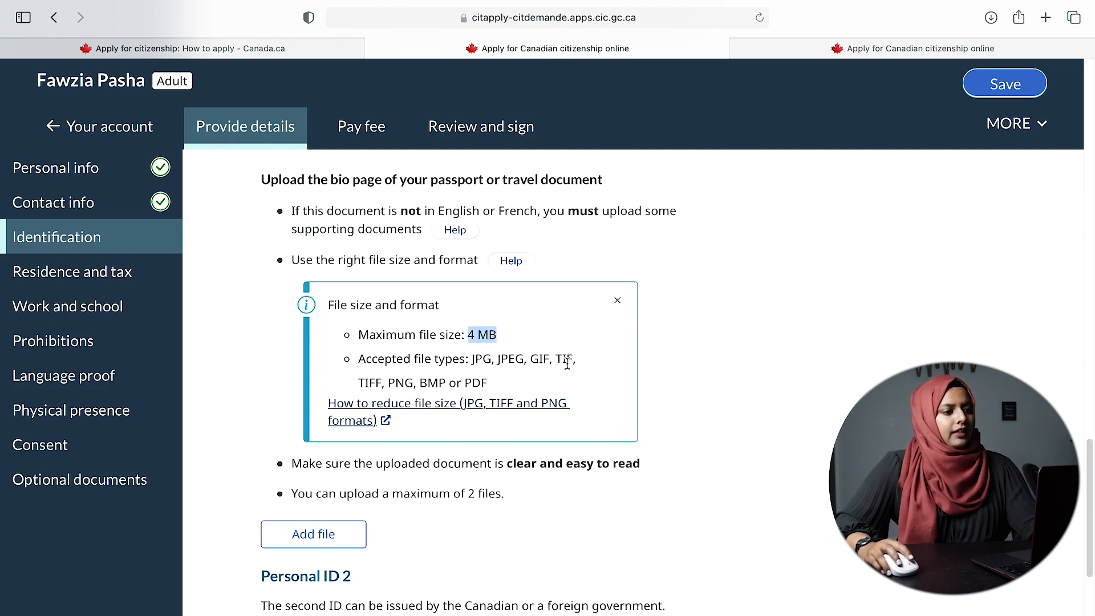
drag(381, 381, 506, 384)
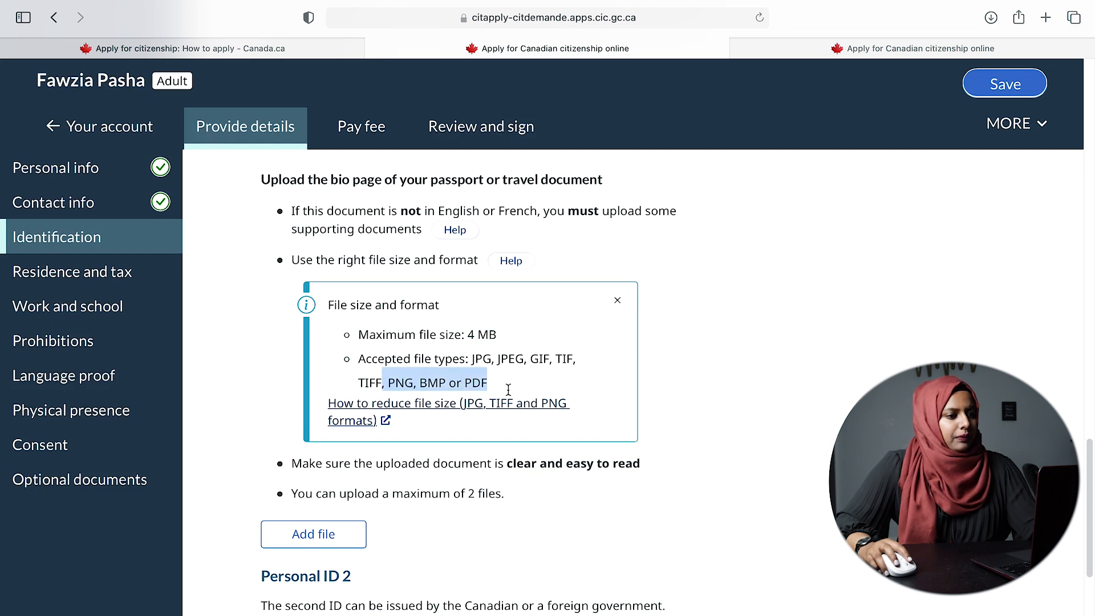
click(617, 300)
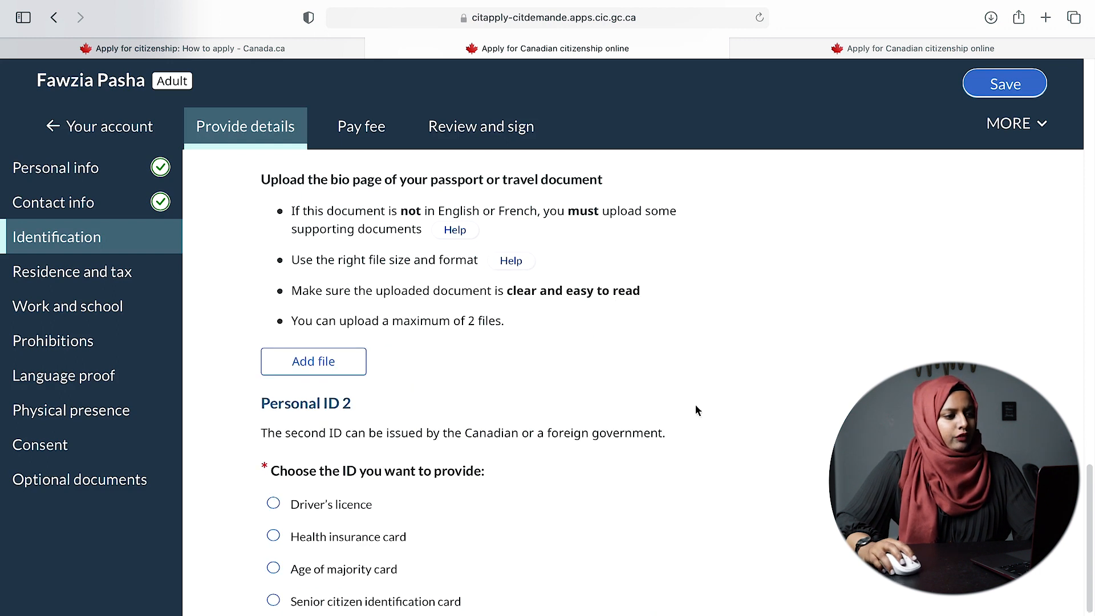
- Choose Driver's licence as Personal ID 2
scroll(329, 363, down, 3)
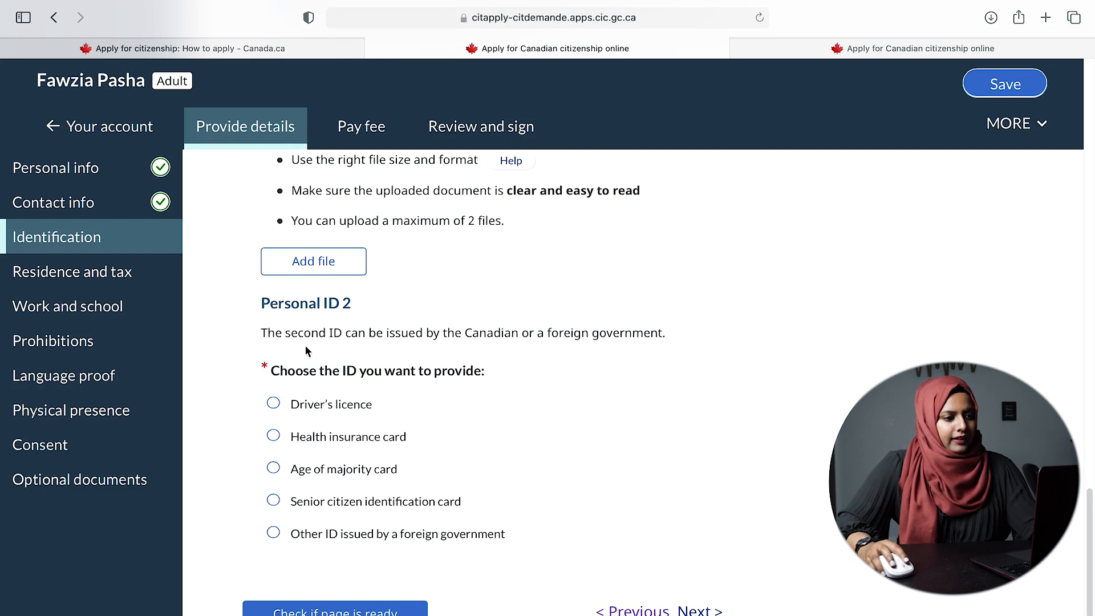
drag(353, 339, 671, 331)
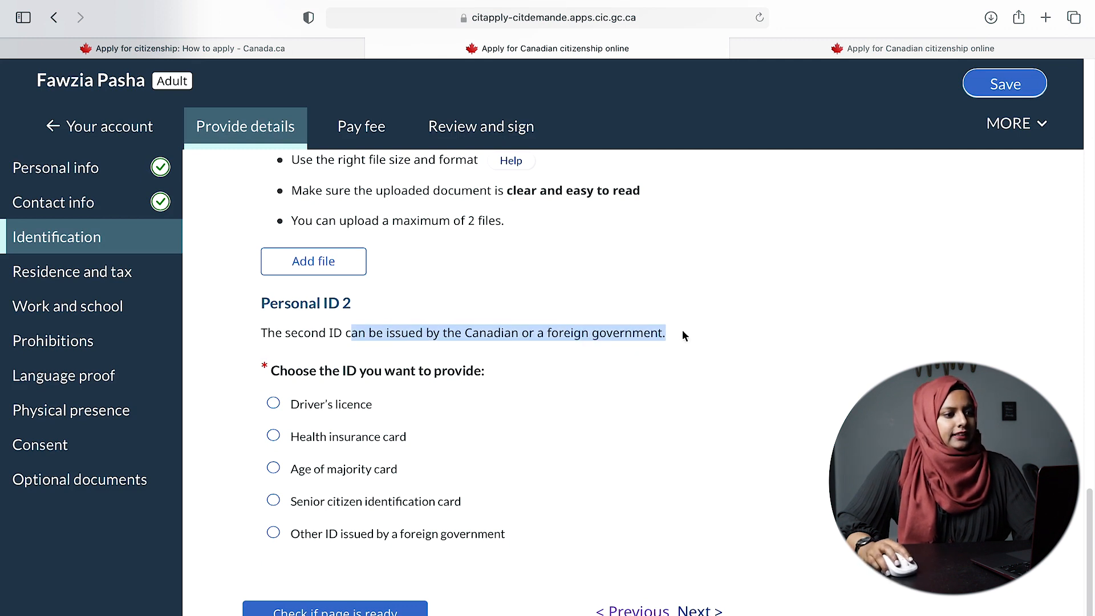
click(558, 335)
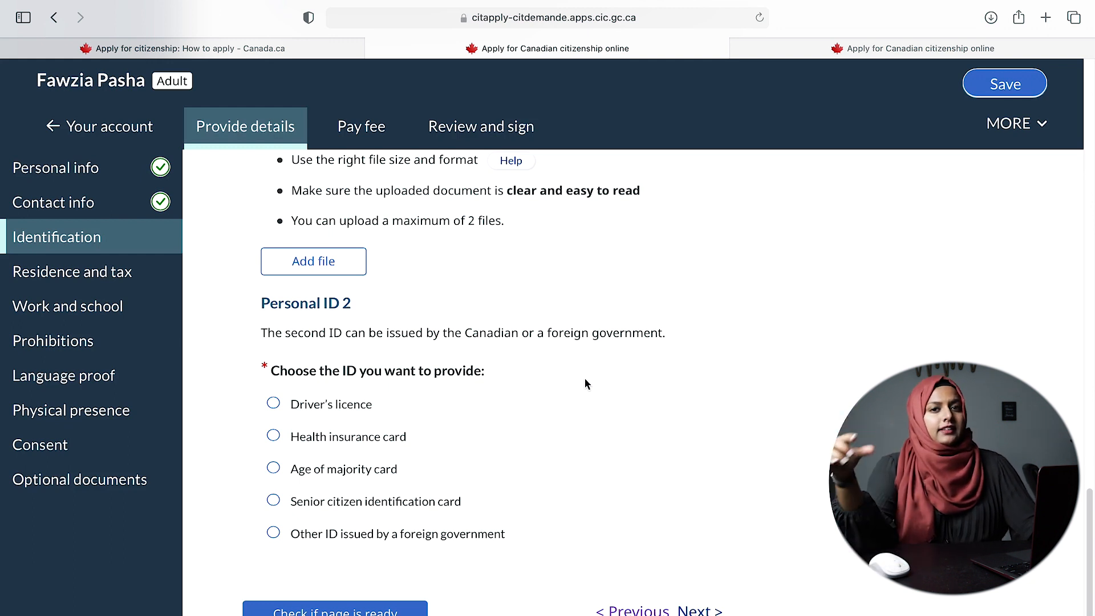
click(338, 405)
- Continue to the Residence and tax section with Next
scroll(538, 469, down, 3)
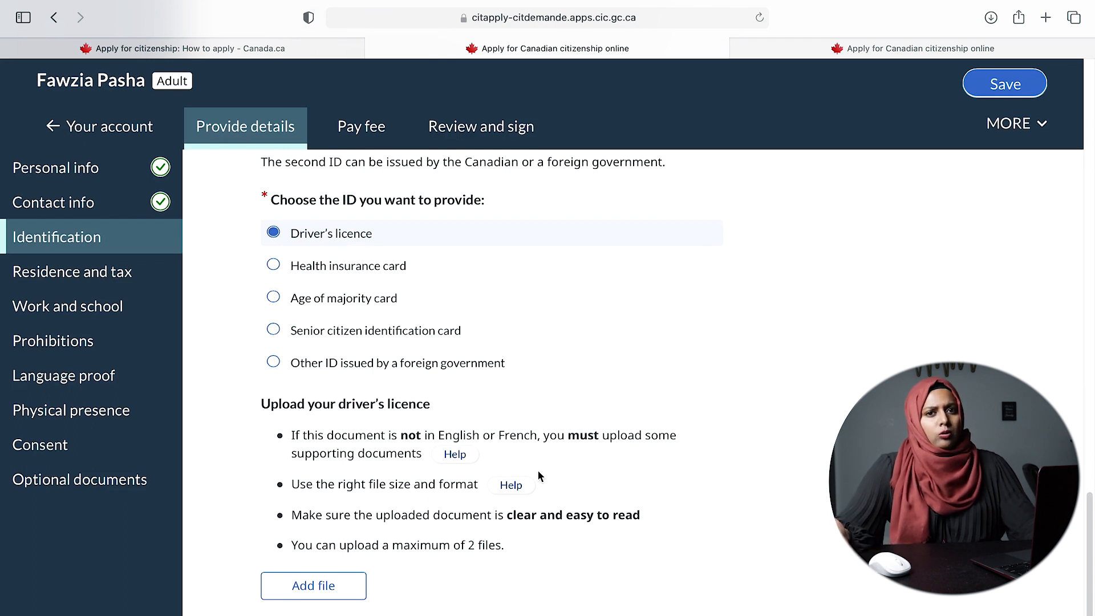
scroll(539, 477, down, 3)
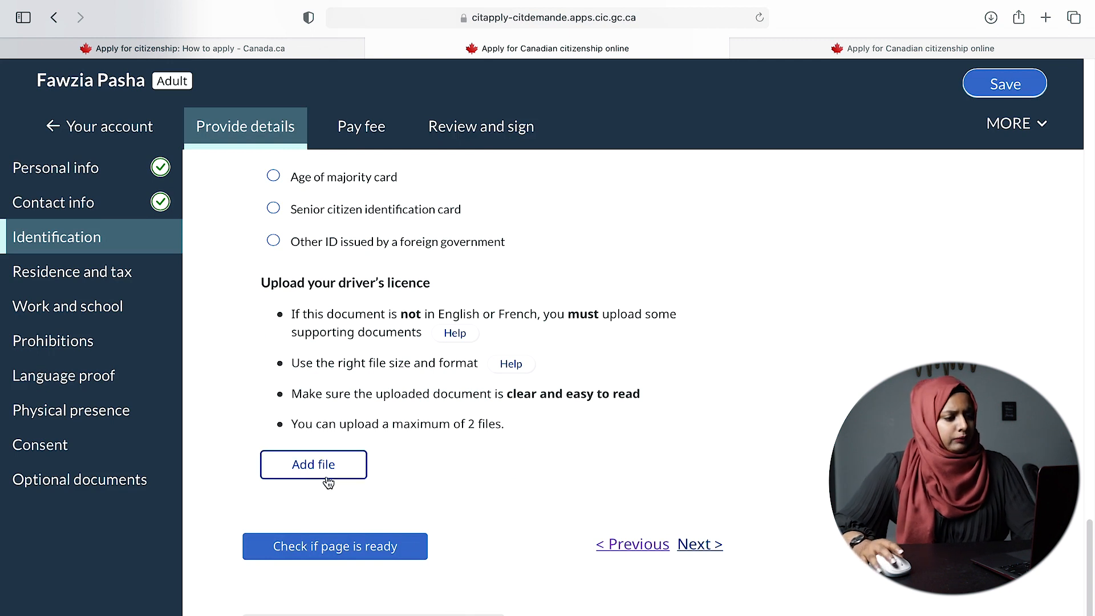
click(707, 545)
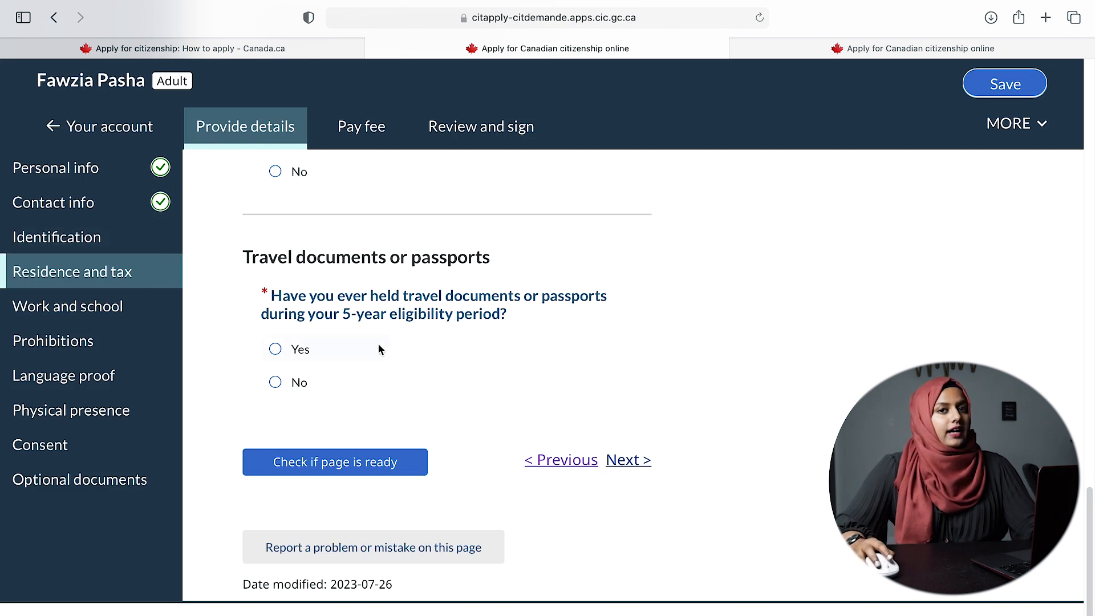
scroll(727, 396, up, 20)
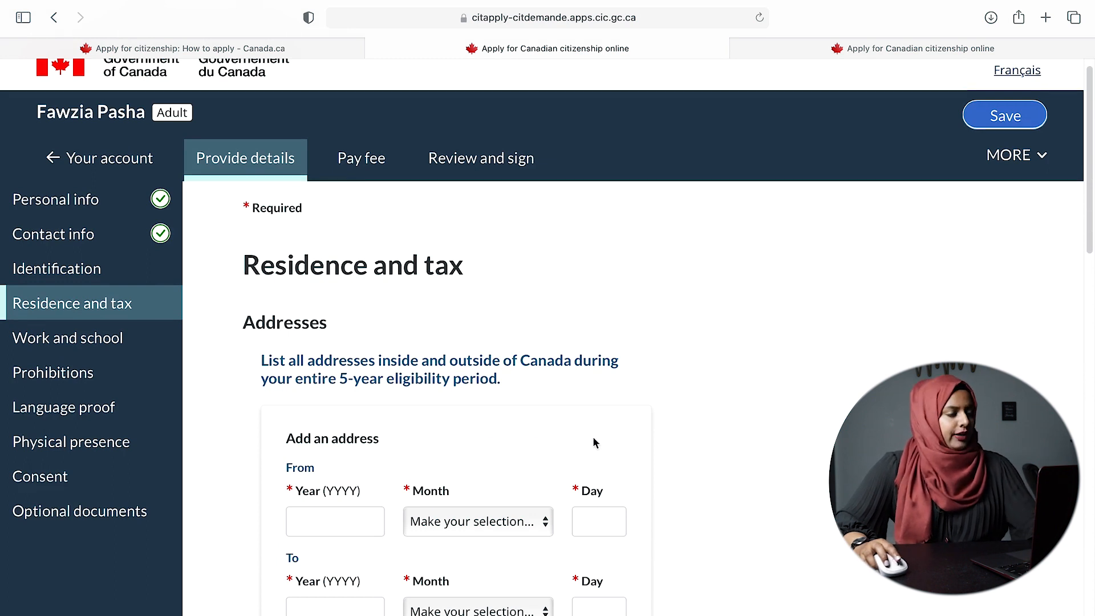
scroll(594, 436, down, 5)
scroll(594, 436, up, 4)
scroll(403, 332, up, 1)
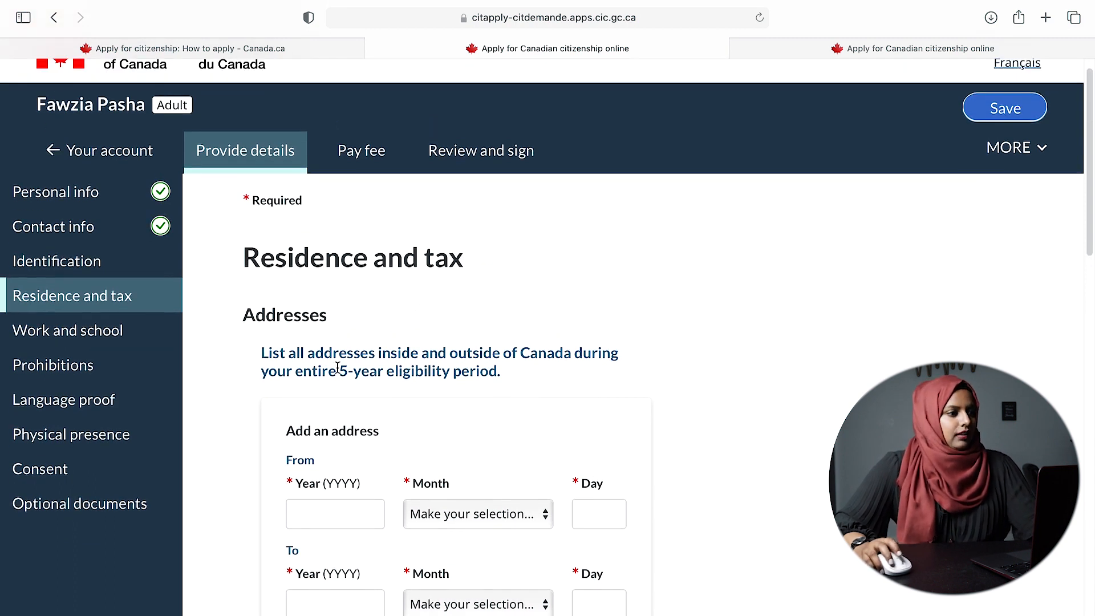
scroll(416, 355, down, 3)
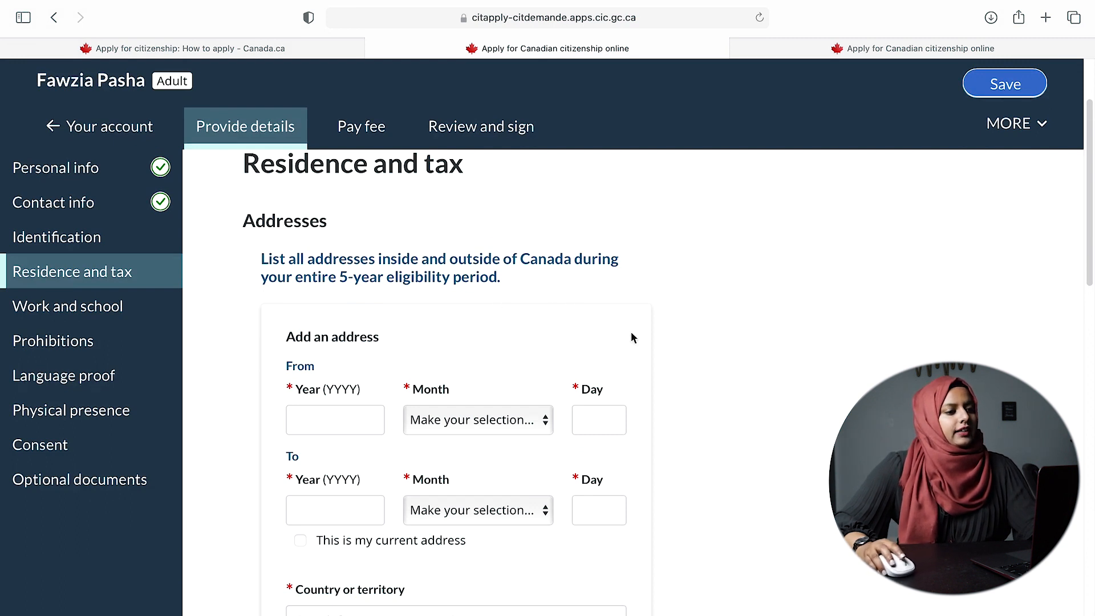
scroll(631, 337, down, 3)
- Set the address dates from 2018 January 01 to 2019 July 27
click(337, 326)
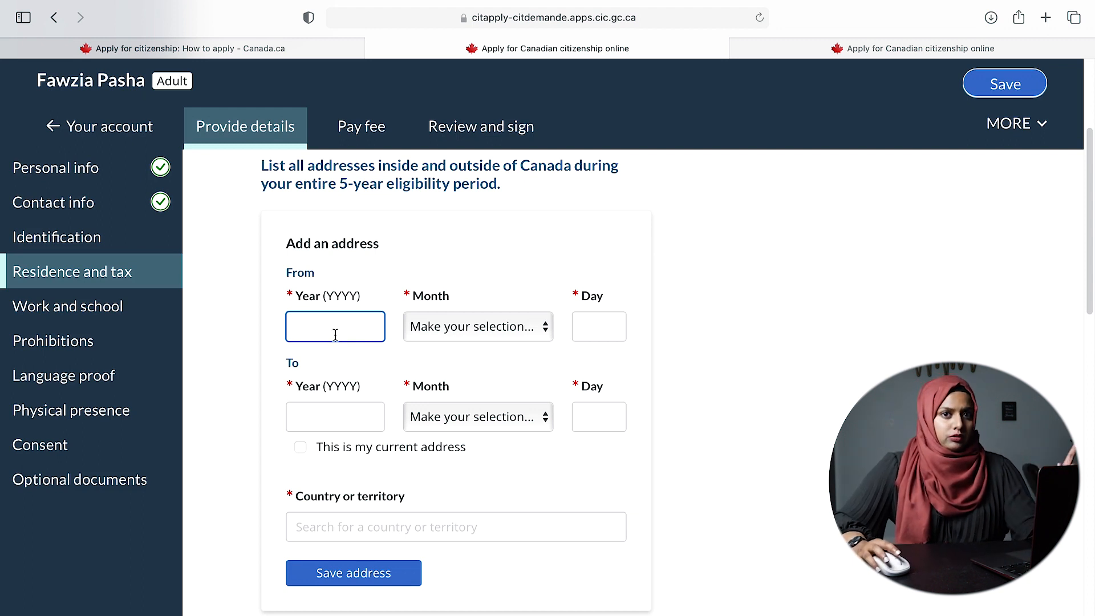
text(2)
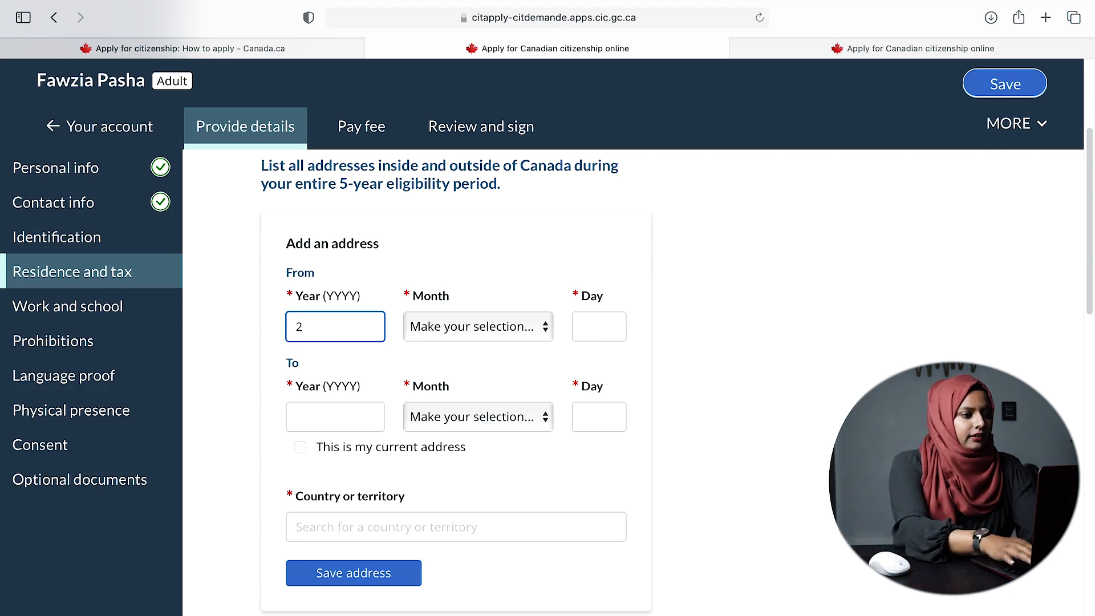
text(018)
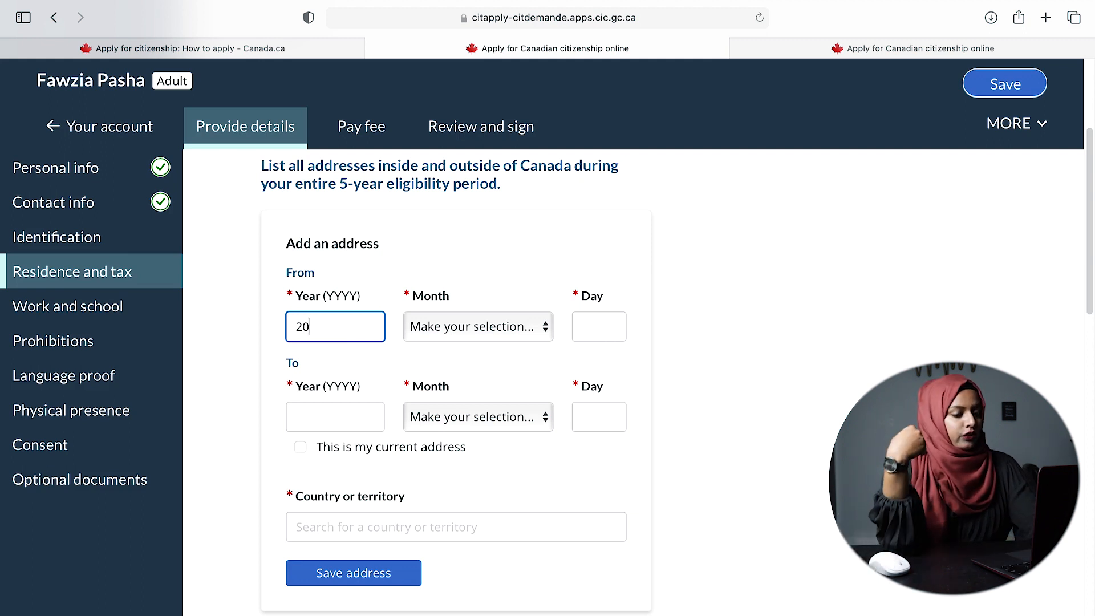
click(471, 324)
click(447, 346)
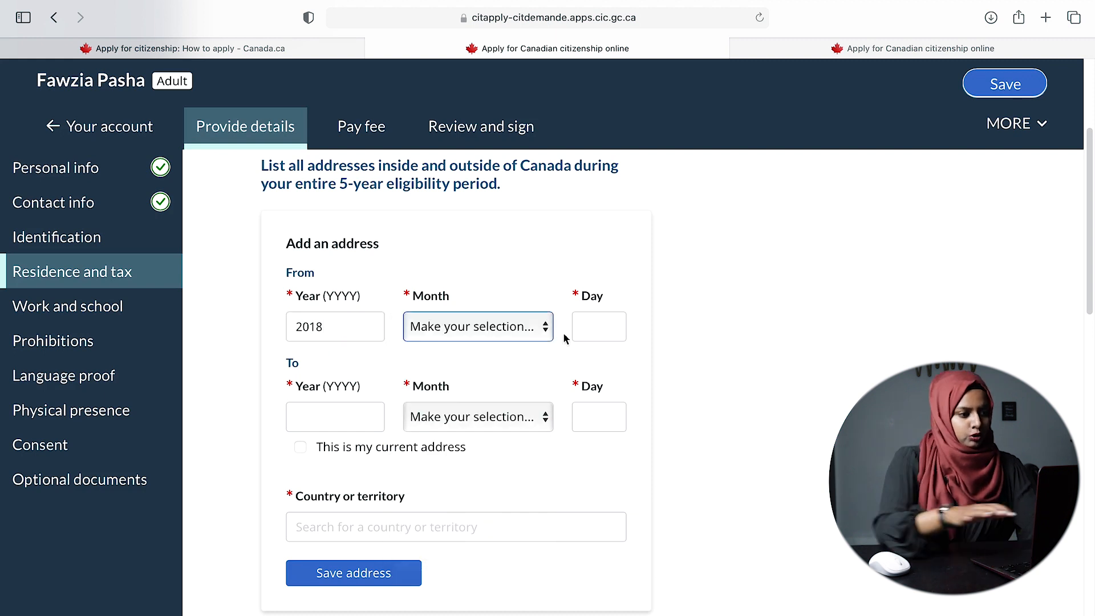
click(593, 330)
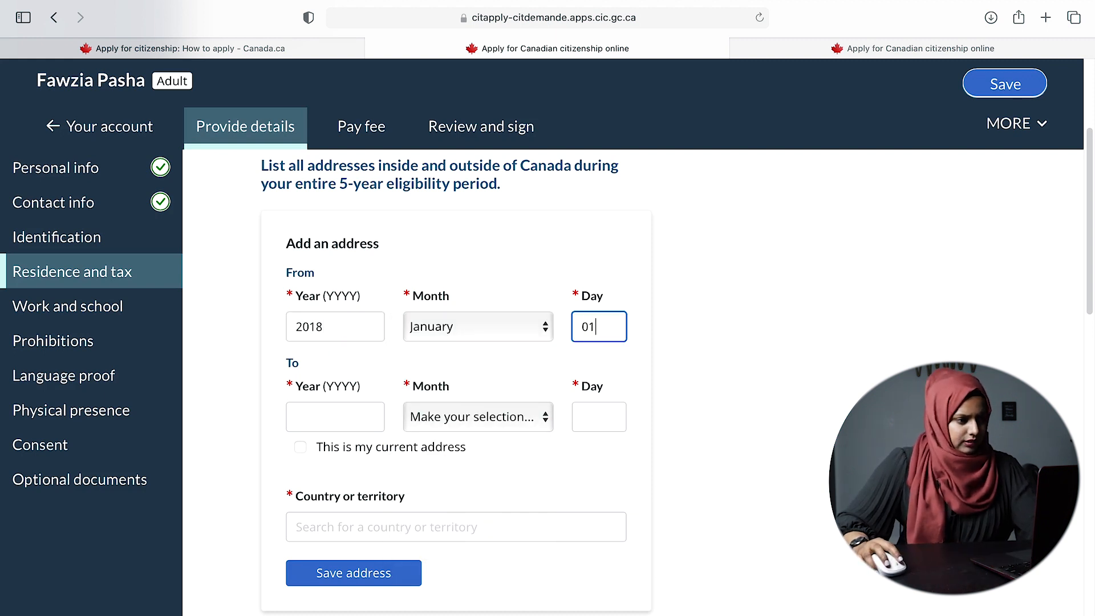
click(367, 412)
text(2)
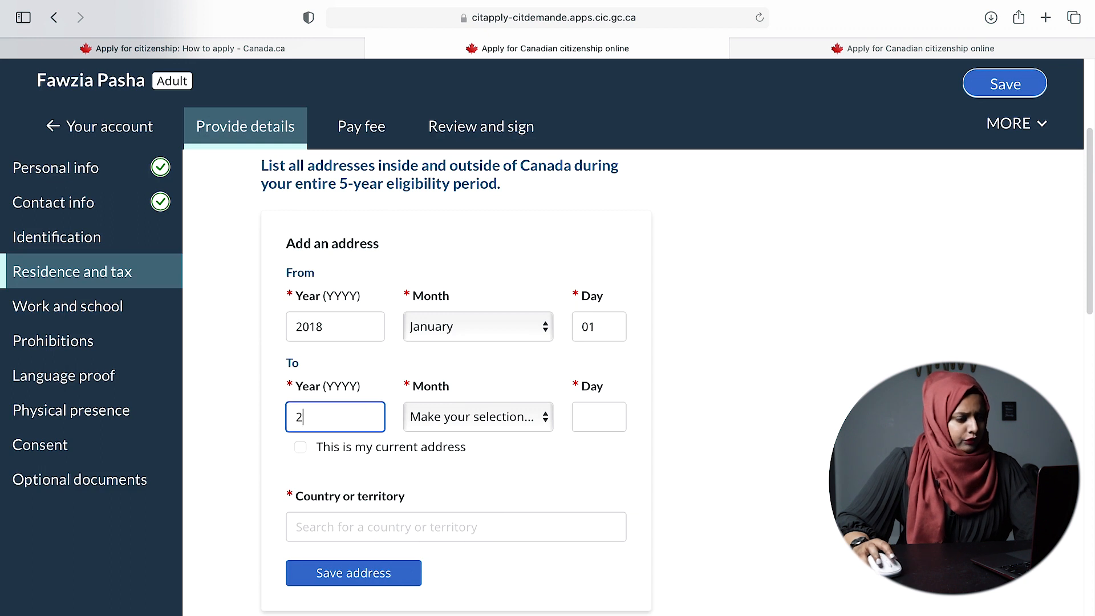
text(019)
click(450, 428)
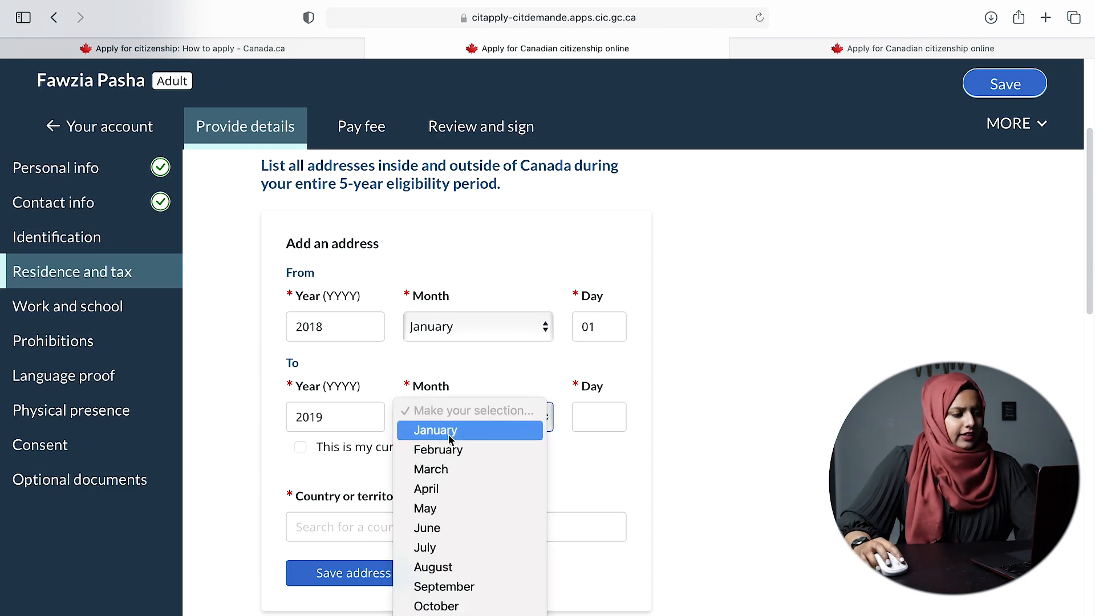
click(428, 548)
click(606, 417)
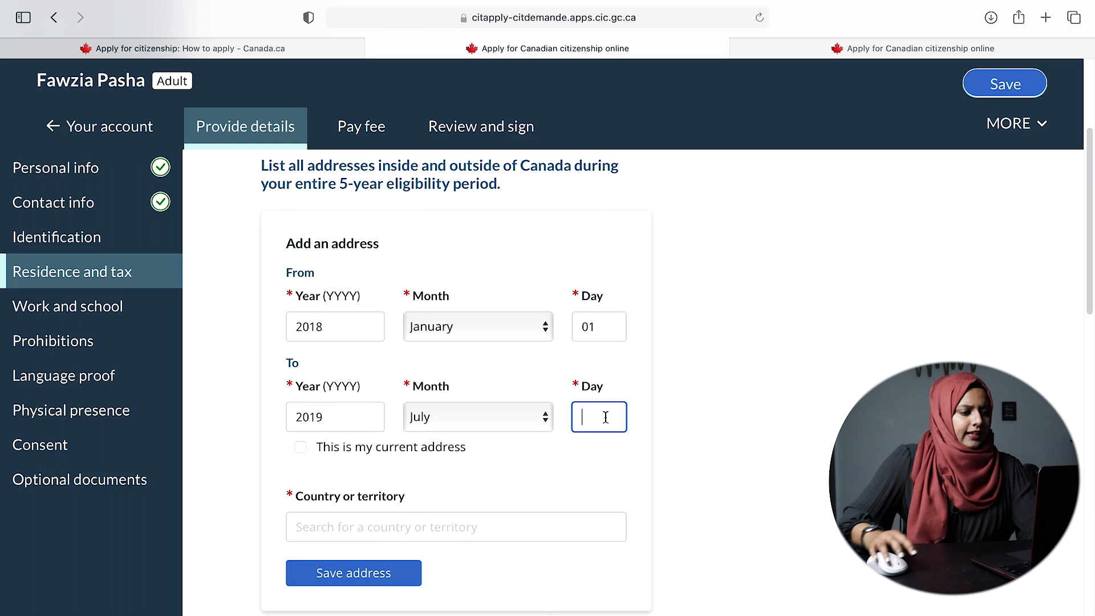
text(27)
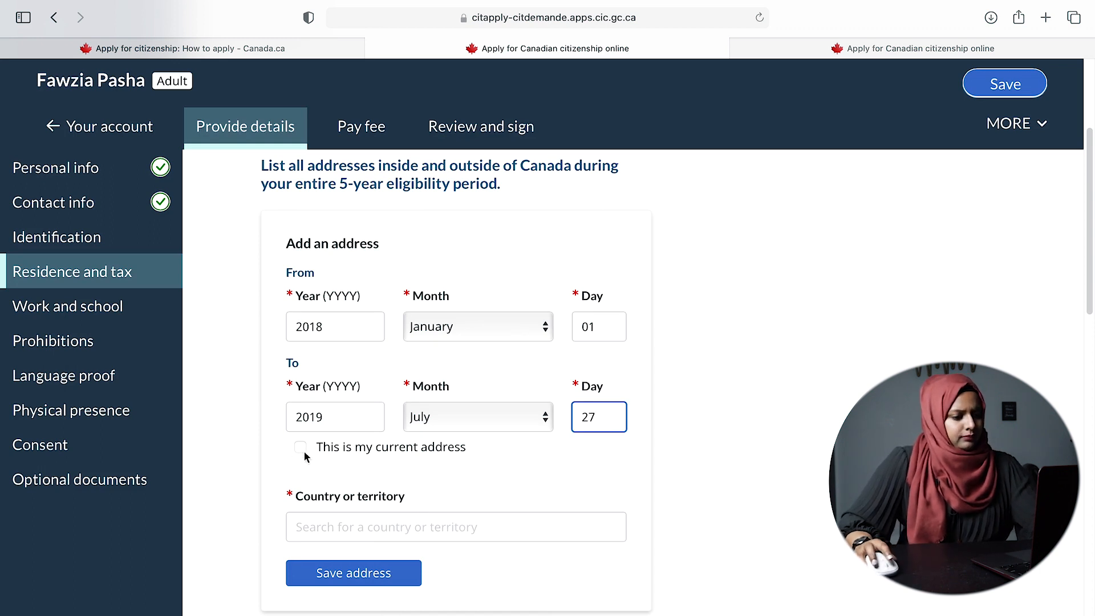
- Choose Bangladesh as the country, enter the street and city, and save the address
click(405, 532)
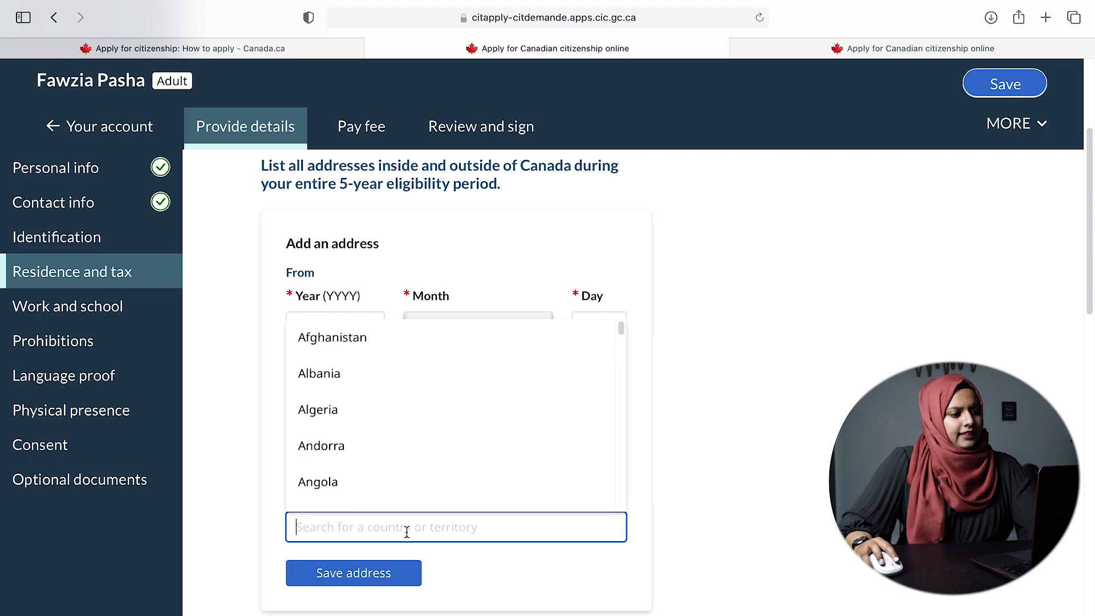
text(ban)
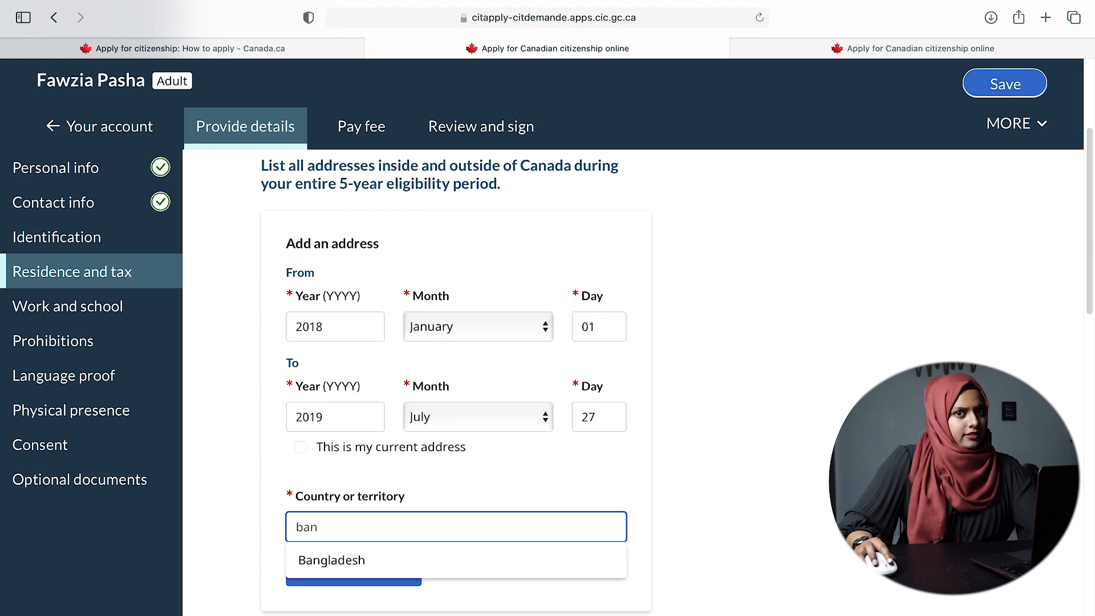
click(411, 571)
scroll(432, 565, down, 2)
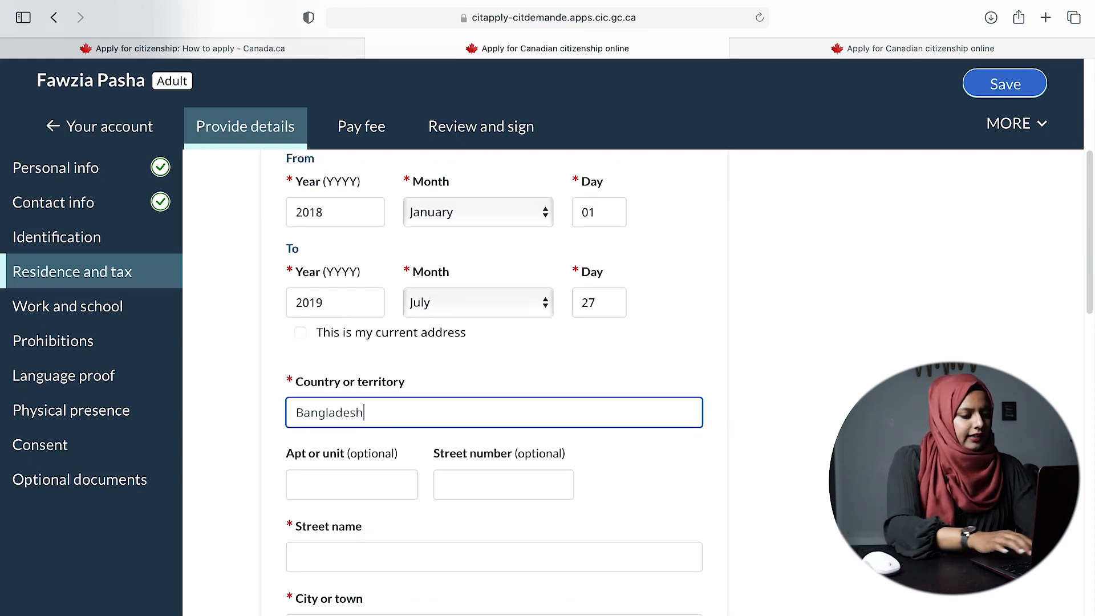
scroll(498, 563, down, 2)
click(352, 442)
click(349, 516)
text(dhak)
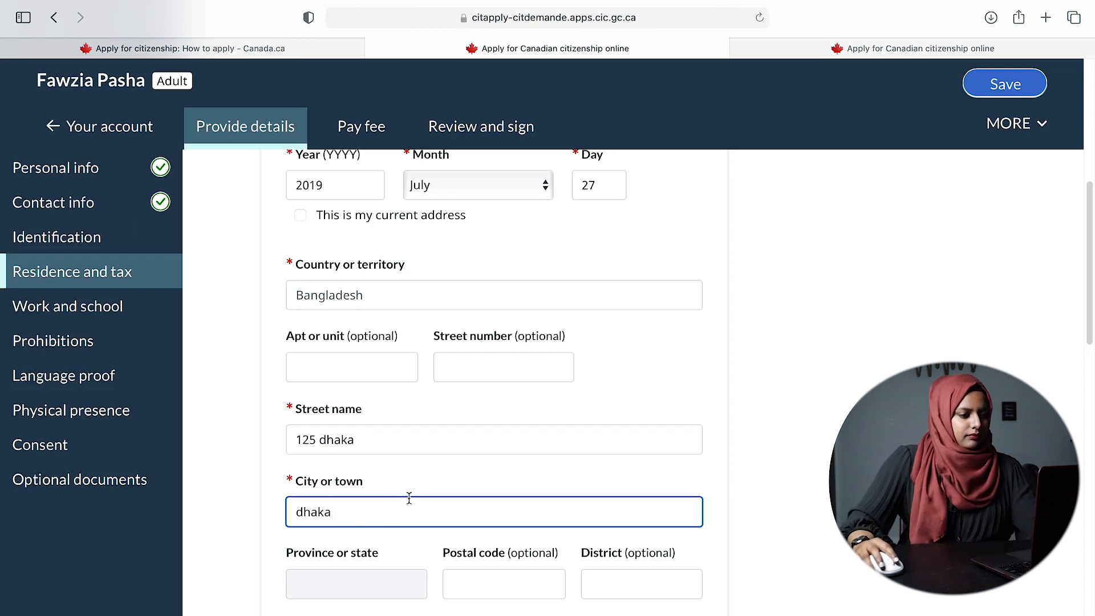
scroll(394, 502, down, 2)
click(378, 523)
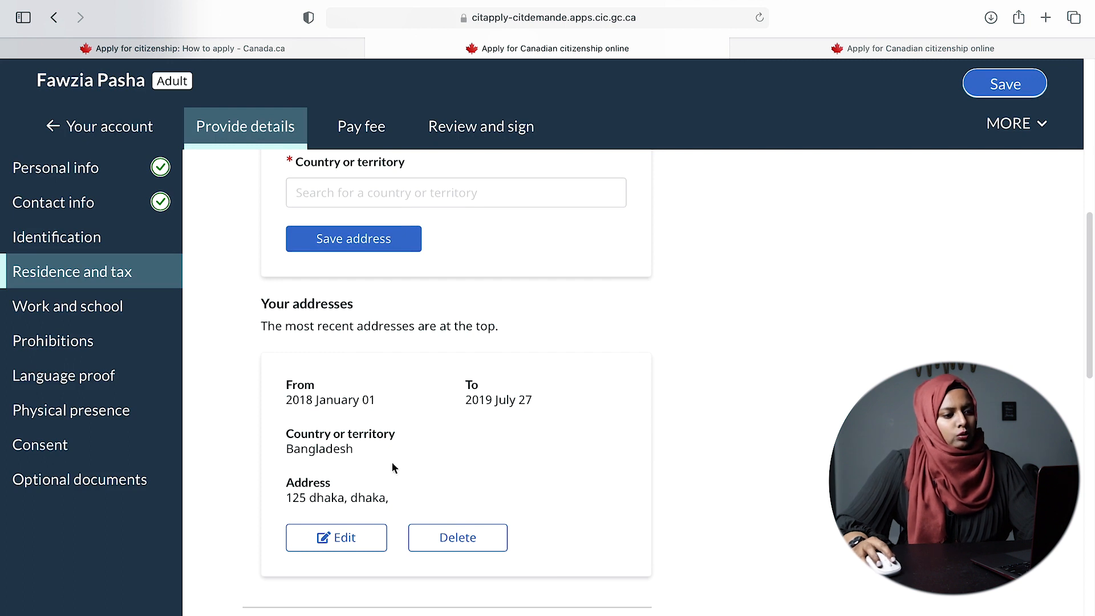
- Scroll the Residence and tax page down to the Police certificates question
scroll(752, 413, up, 3)
scroll(747, 425, down, 2)
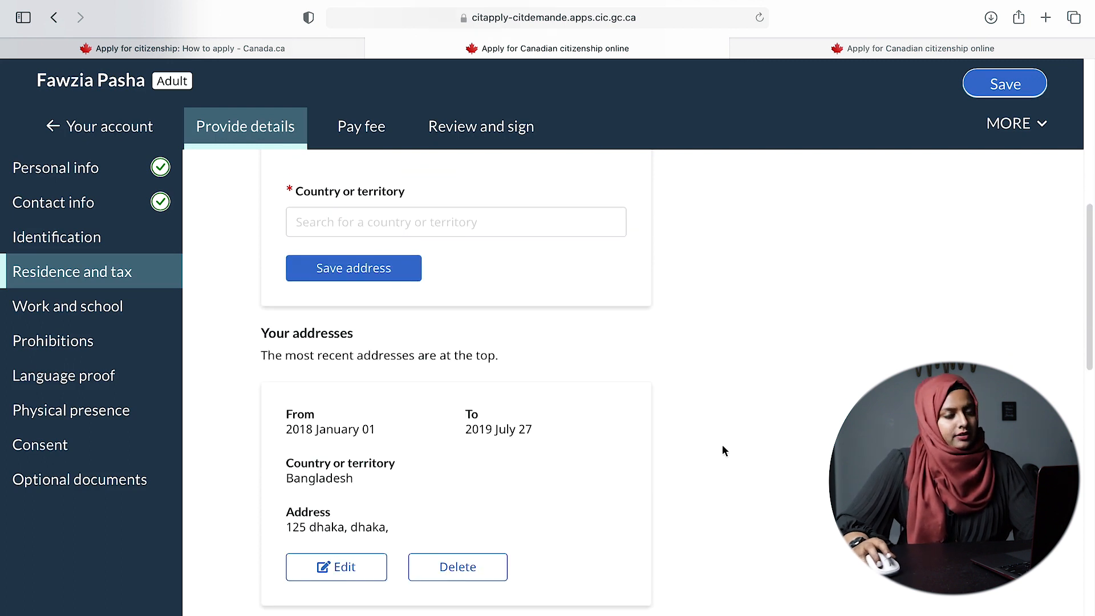
scroll(722, 450, up, 1)
scroll(679, 456, up, 1)
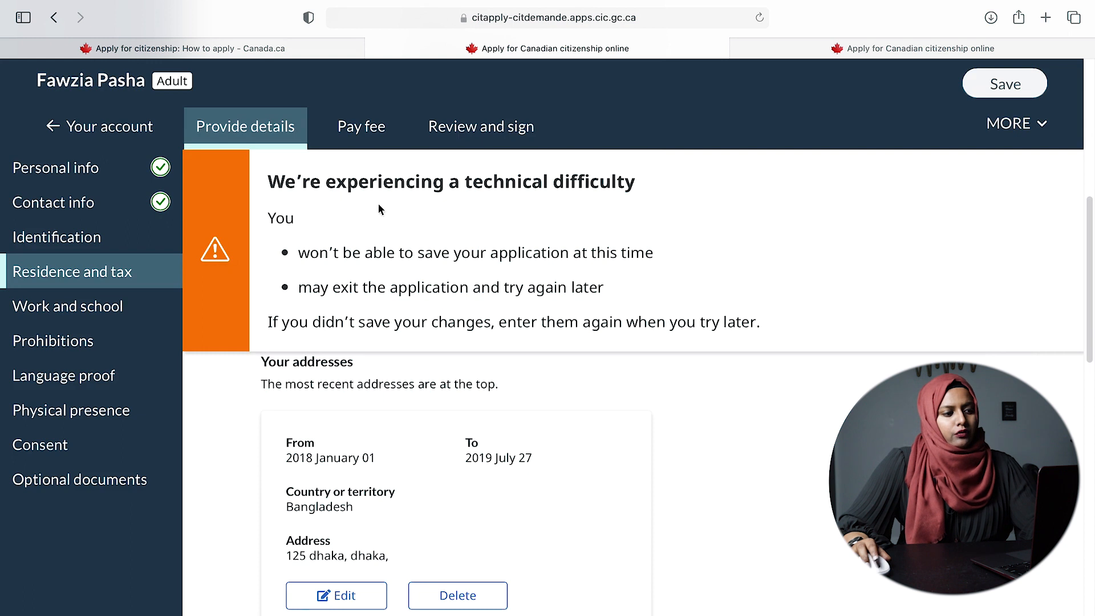
scroll(737, 387, up, 2)
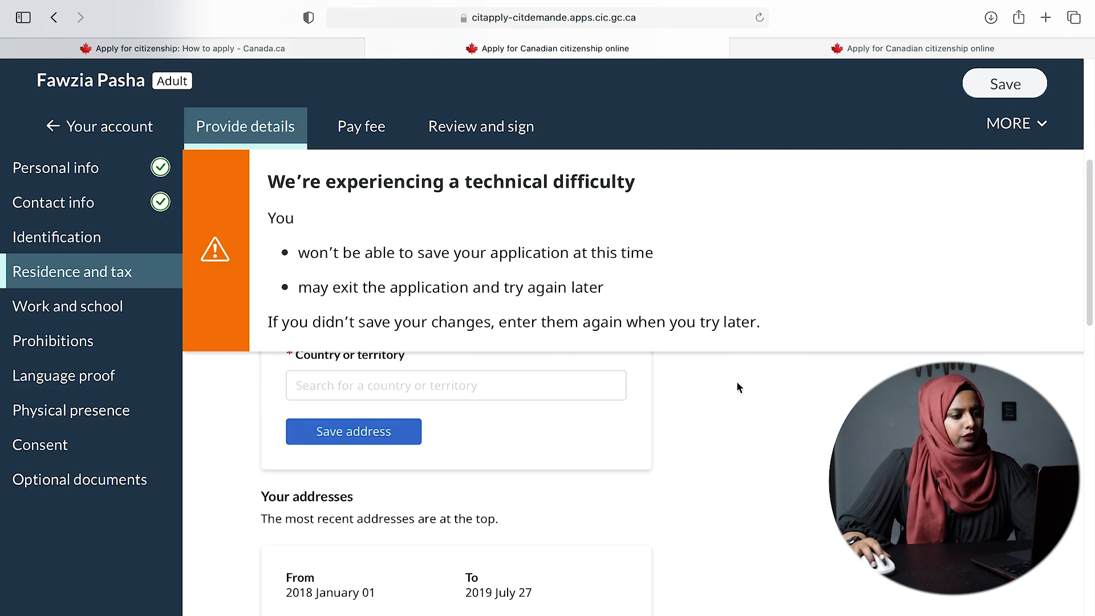
scroll(719, 360, down, 5)
scroll(443, 350, up, 10)
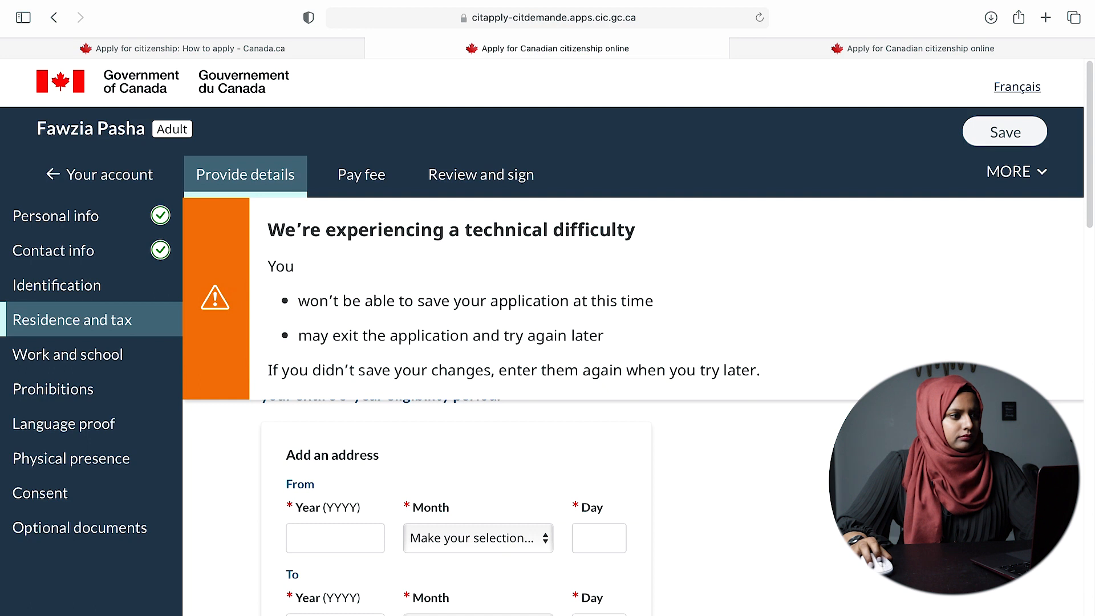
scroll(594, 354, down, 5)
scroll(594, 354, up, 5)
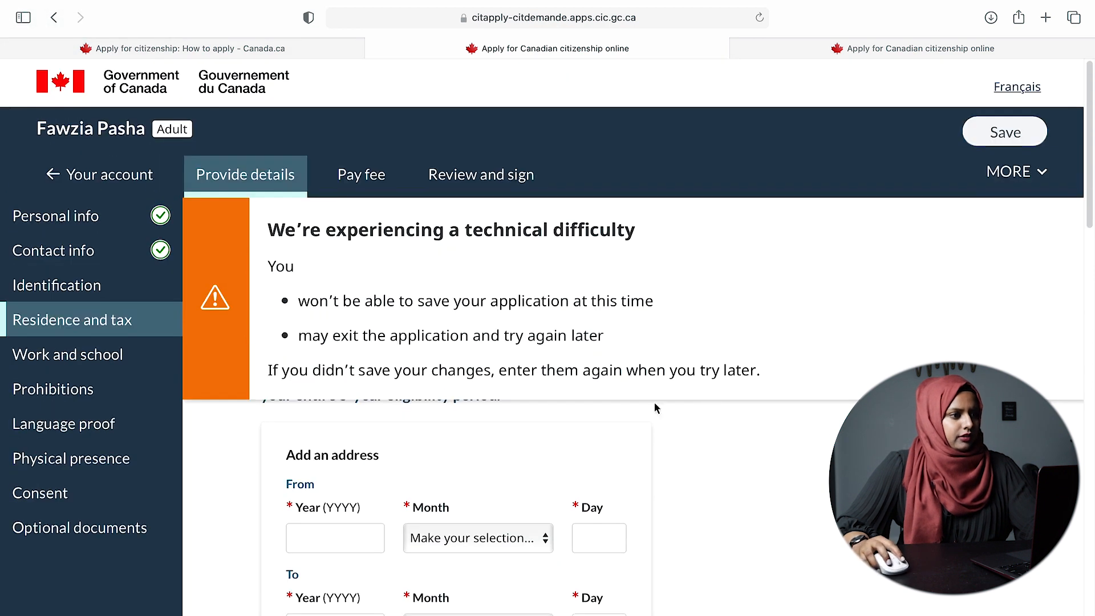
scroll(652, 335, down, 10)
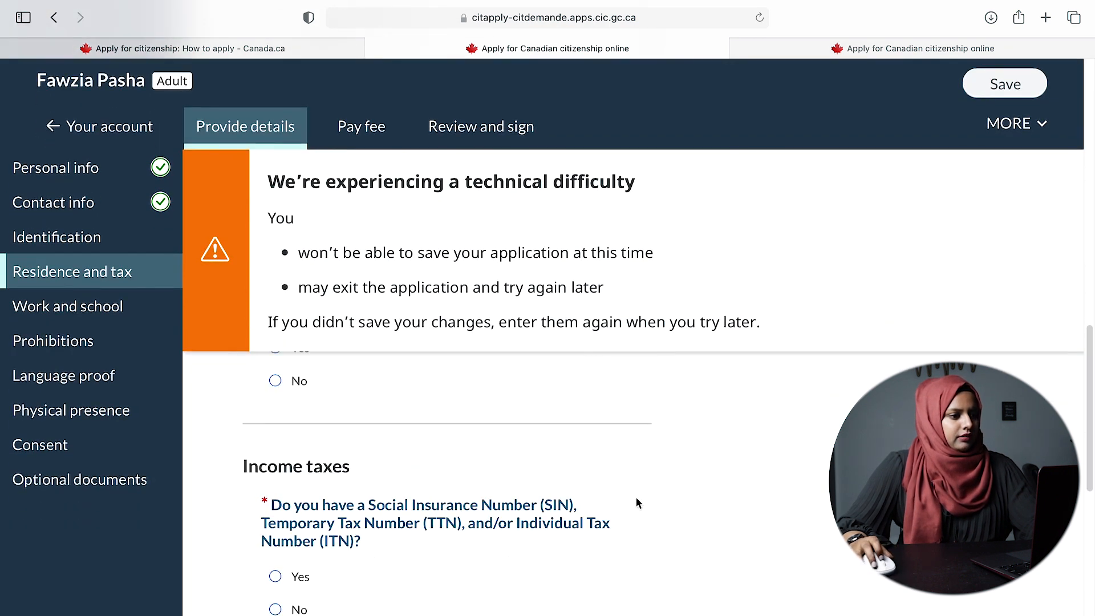
scroll(637, 502, down, 5)
scroll(636, 505, up, 15)
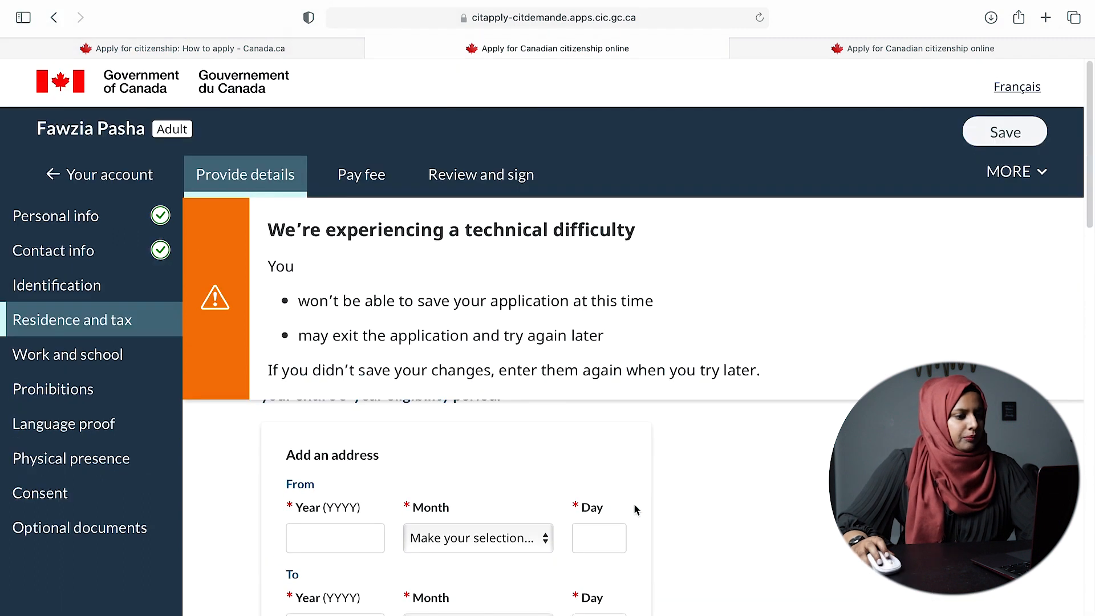
scroll(282, 230, down, 10)
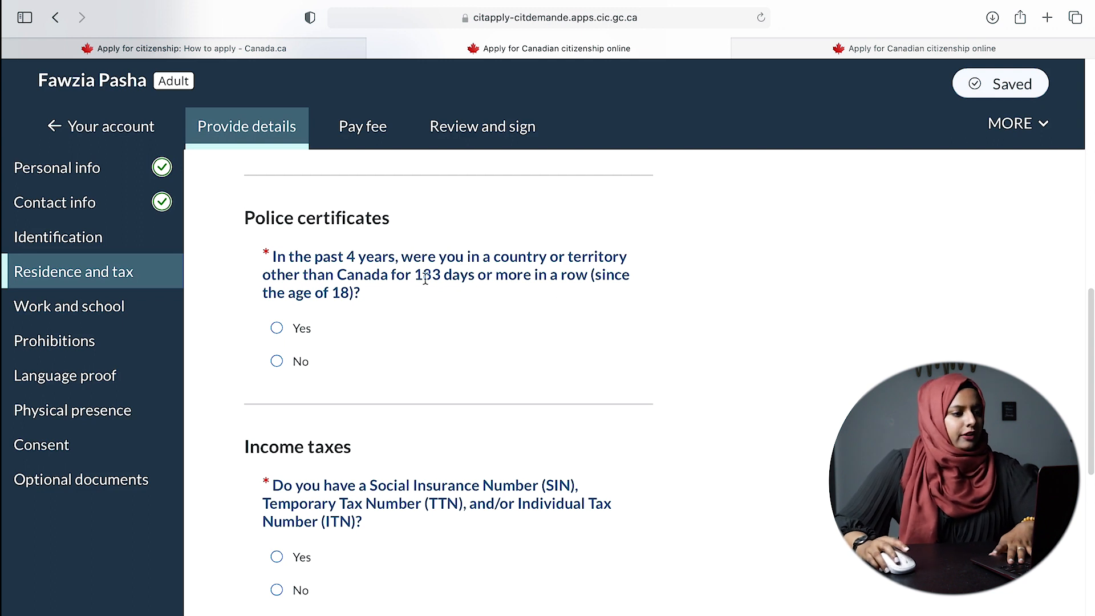
- Answer Yes to having spent 183 or more days outside Canada
click(277, 329)
scroll(712, 348, down, 3)
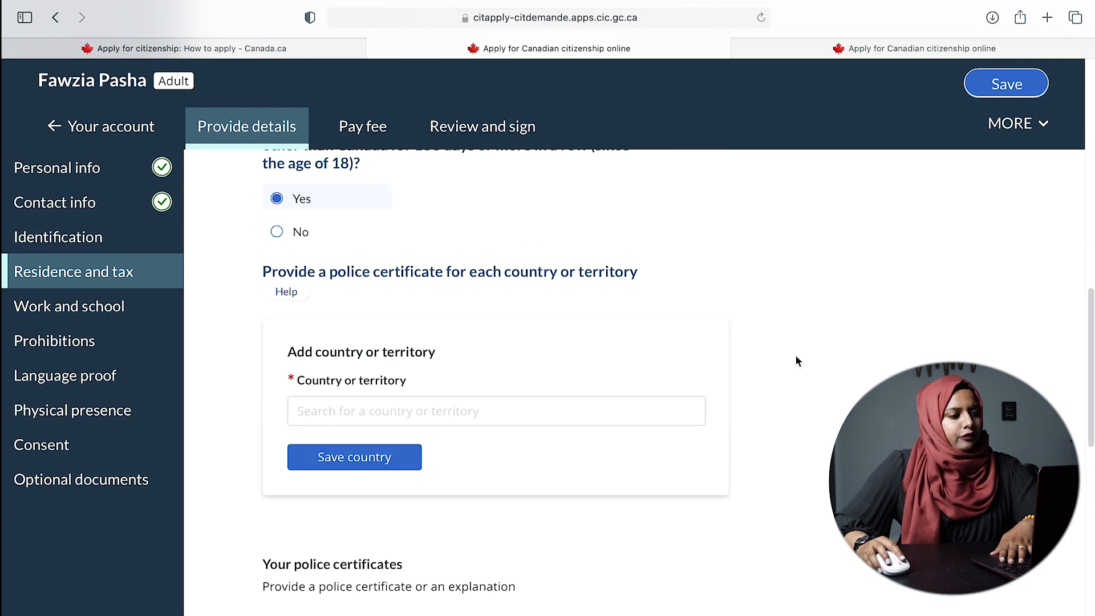
scroll(495, 345, up, 3)
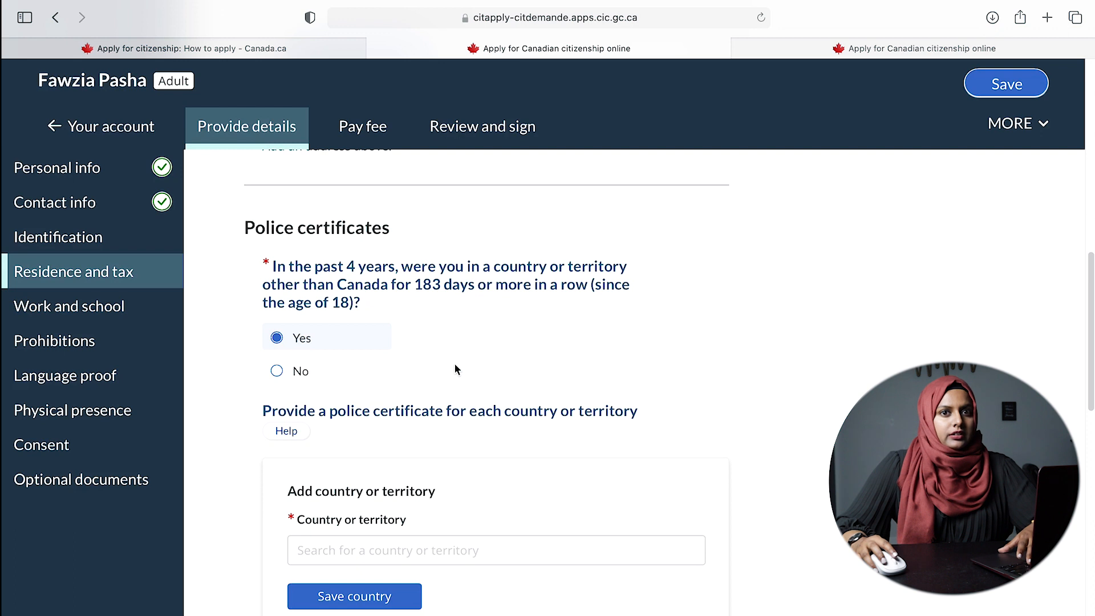
scroll(455, 359, down, 3)
- Choose Bangladesh as the country and answer Yes to providing a police certificate
click(409, 456)
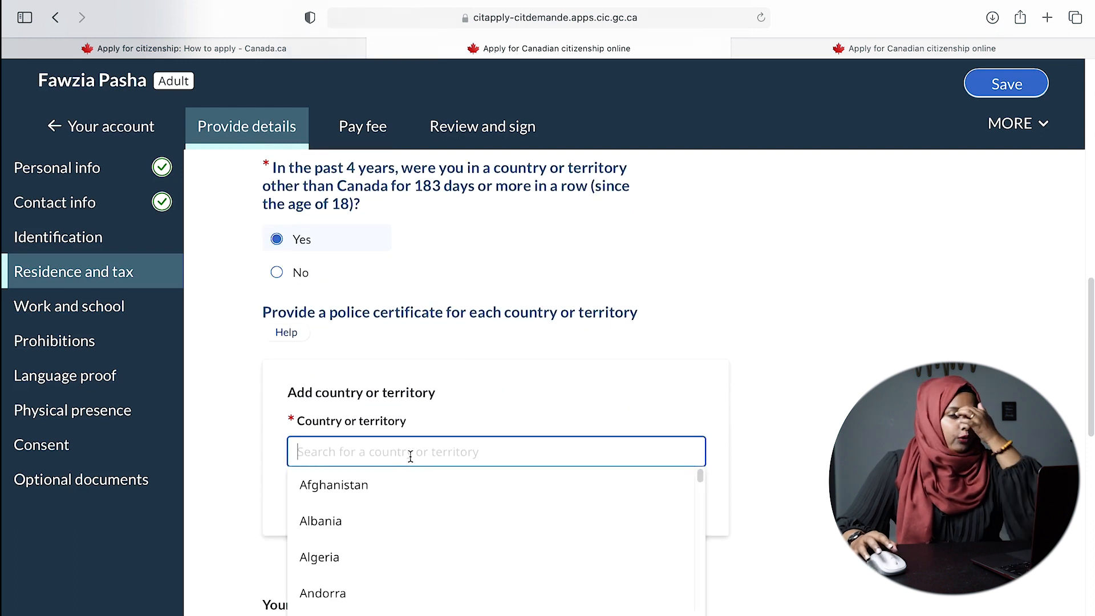
text(bang)
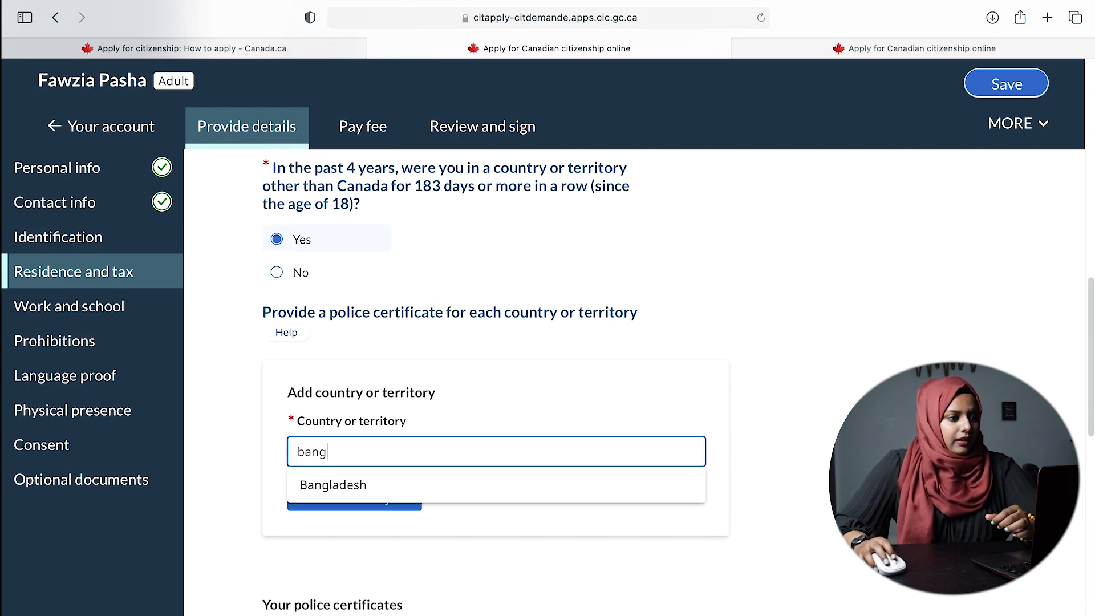
click(455, 500)
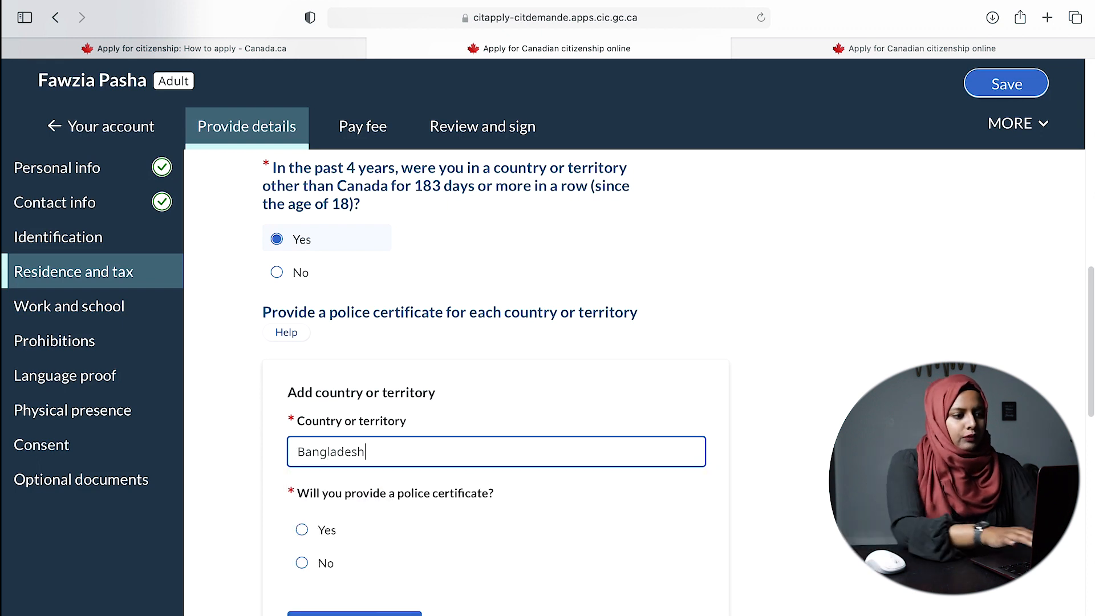
scroll(655, 477, down, 2)
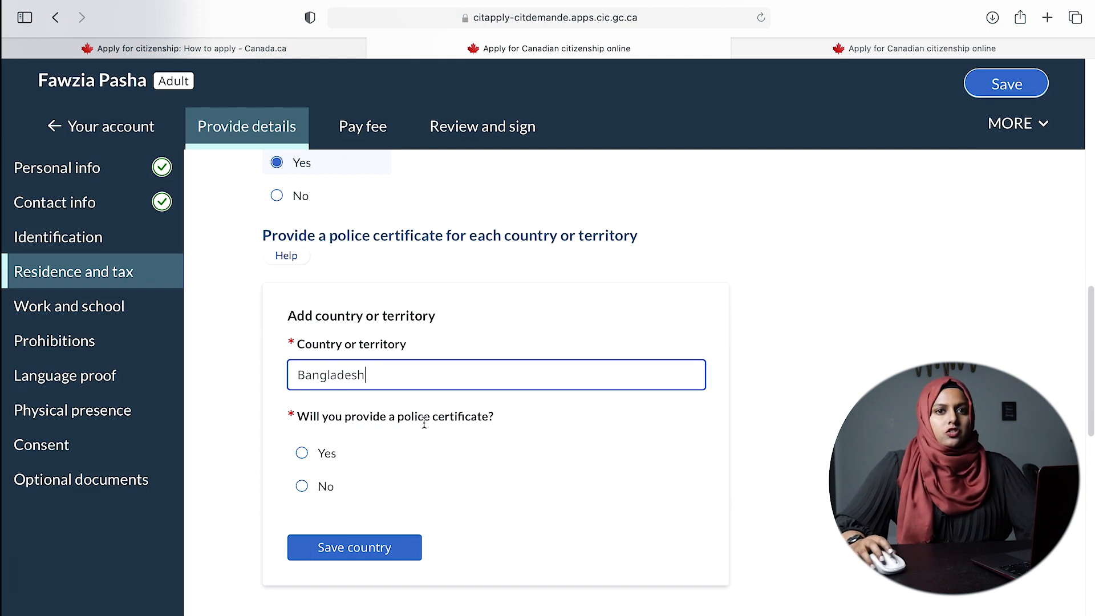
click(336, 456)
scroll(336, 456, down, 5)
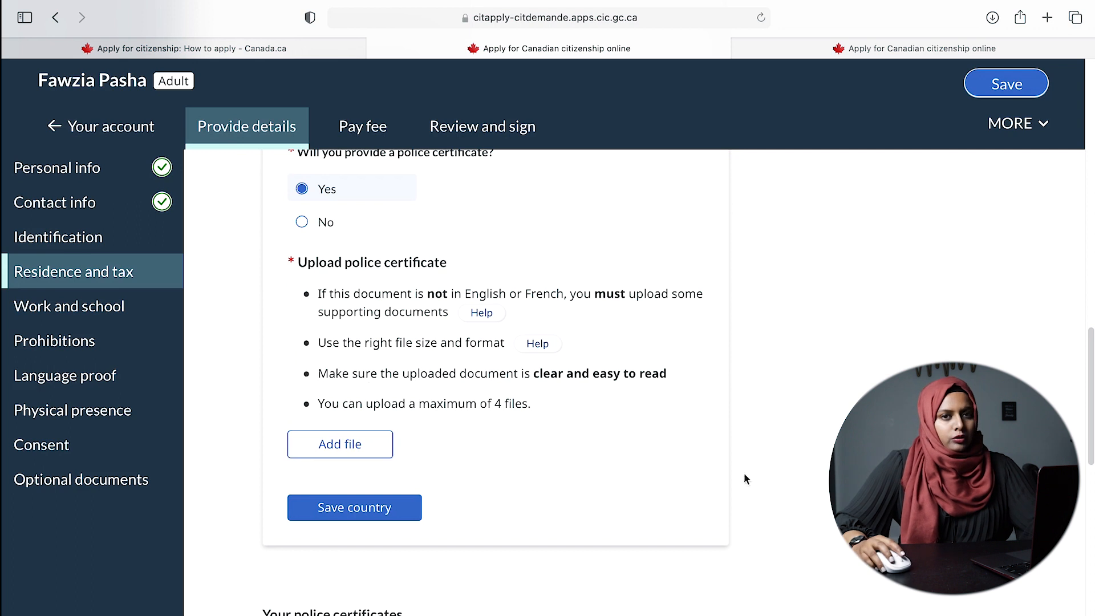
scroll(723, 474, down, 1)
- Save the Bangladesh police-certificate country entry
click(370, 515)
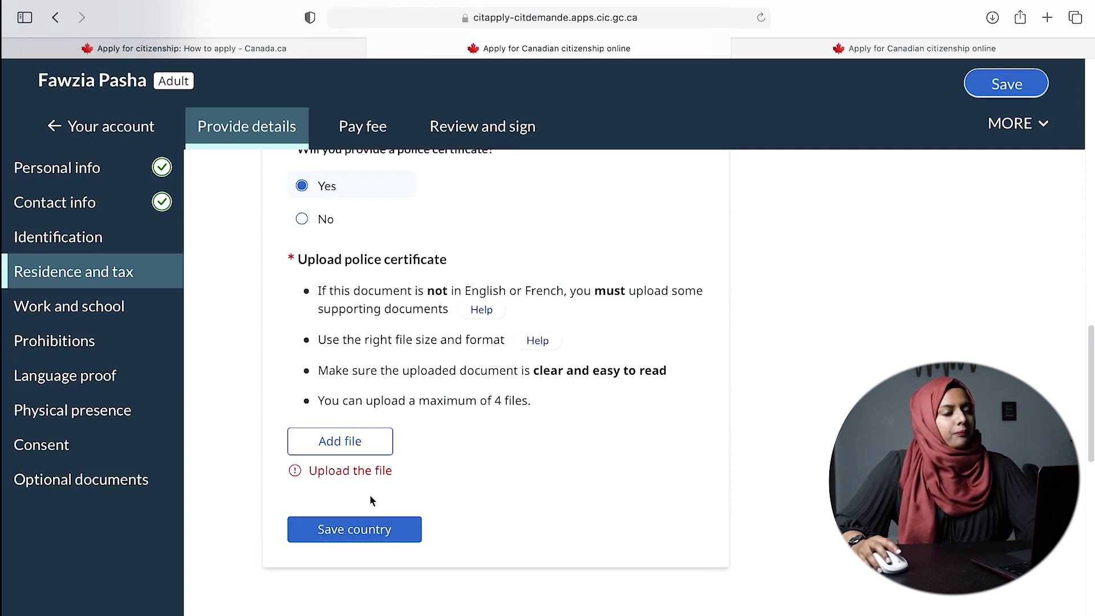
scroll(713, 471, up, 5)
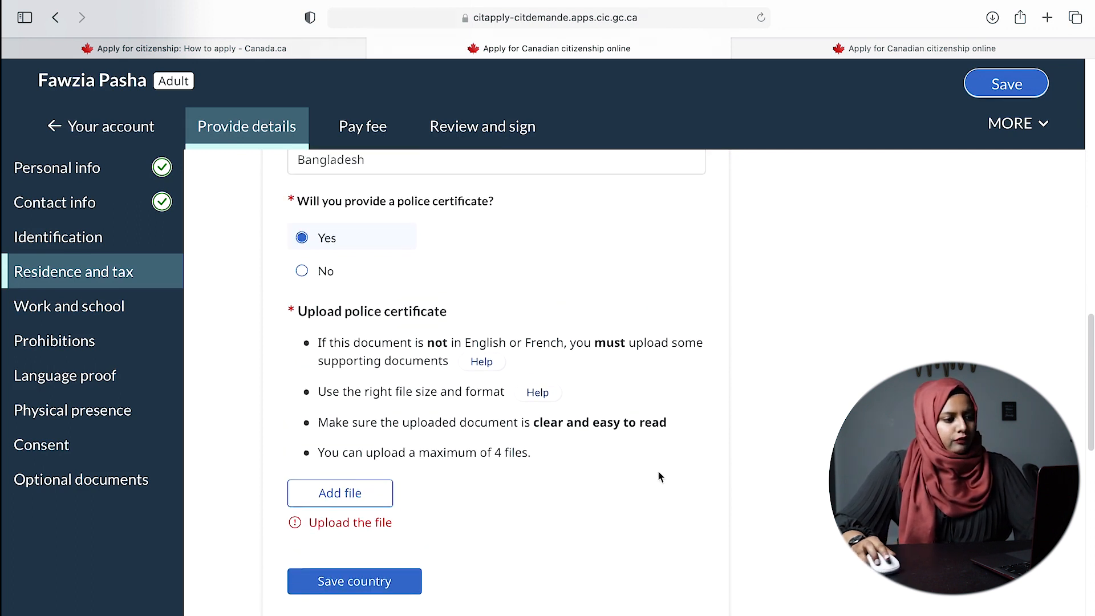
scroll(525, 421, down, 1)
scroll(526, 421, down, 5)
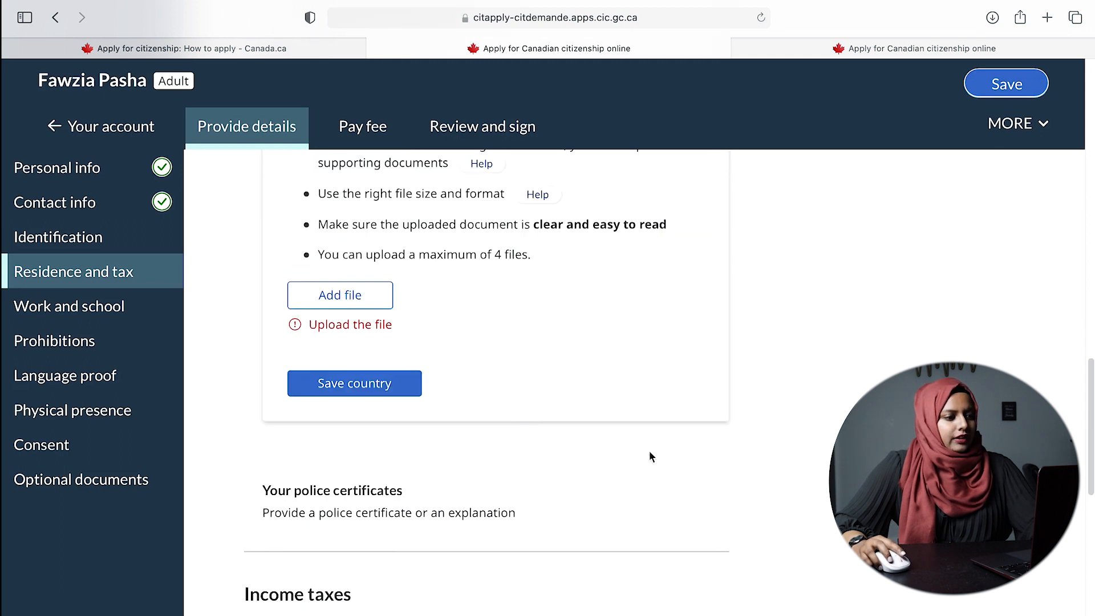
scroll(635, 457, down, 5)
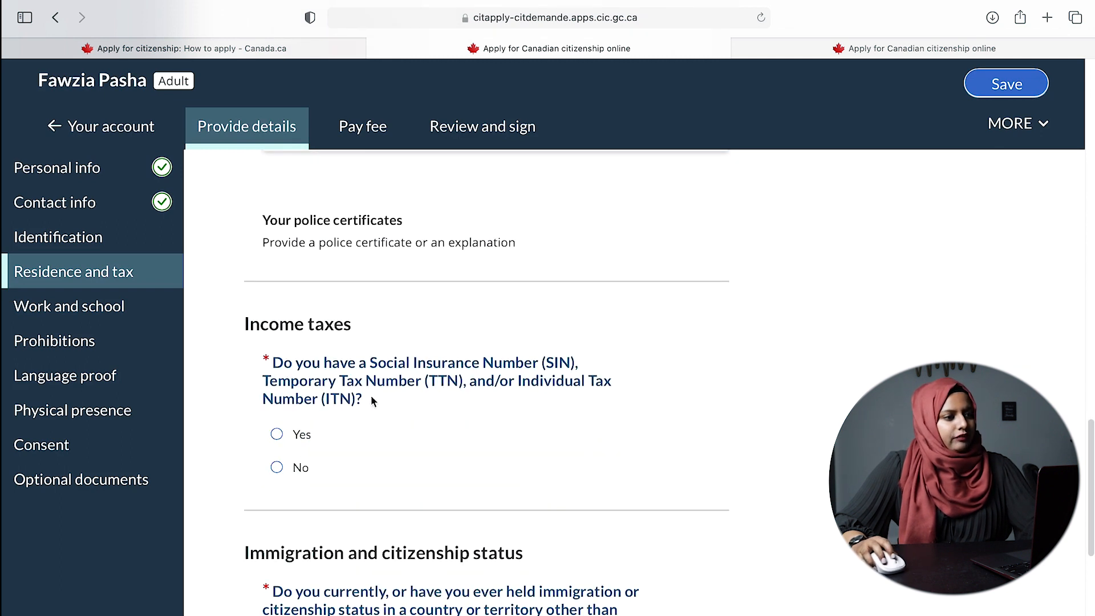
scroll(613, 425, up, 1)
scroll(614, 424, up, 5)
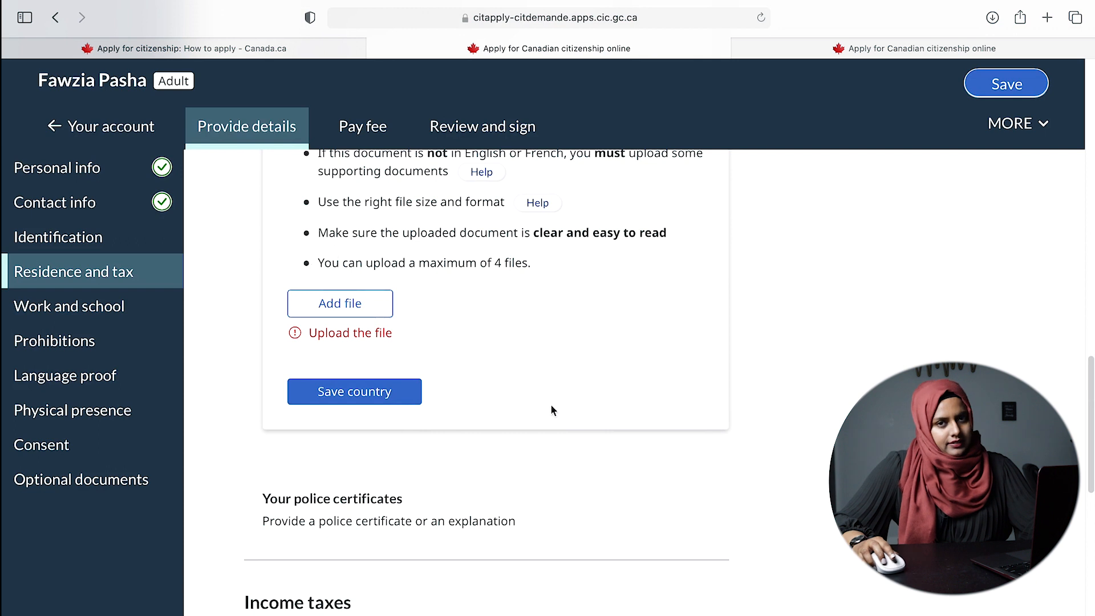
scroll(571, 411, up, 4)
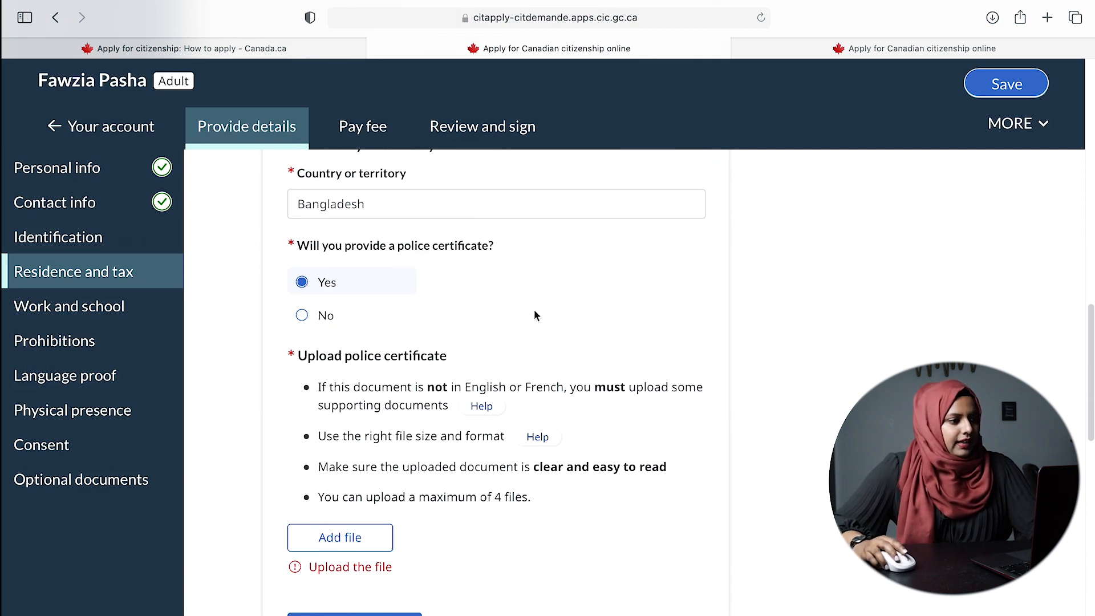
scroll(534, 315, up, 1)
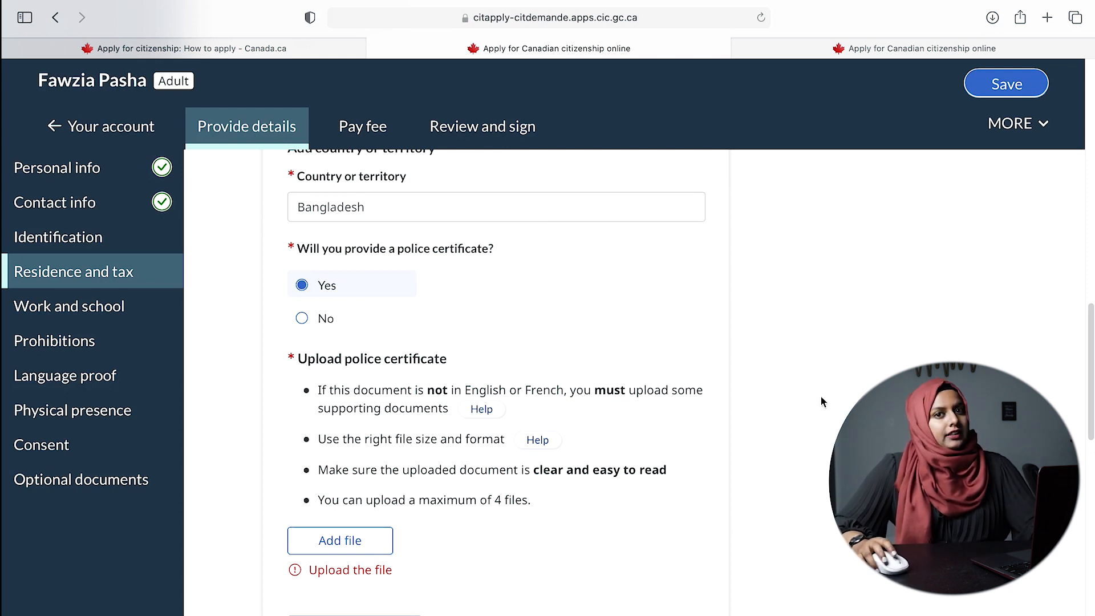
scroll(822, 401, up, 6)
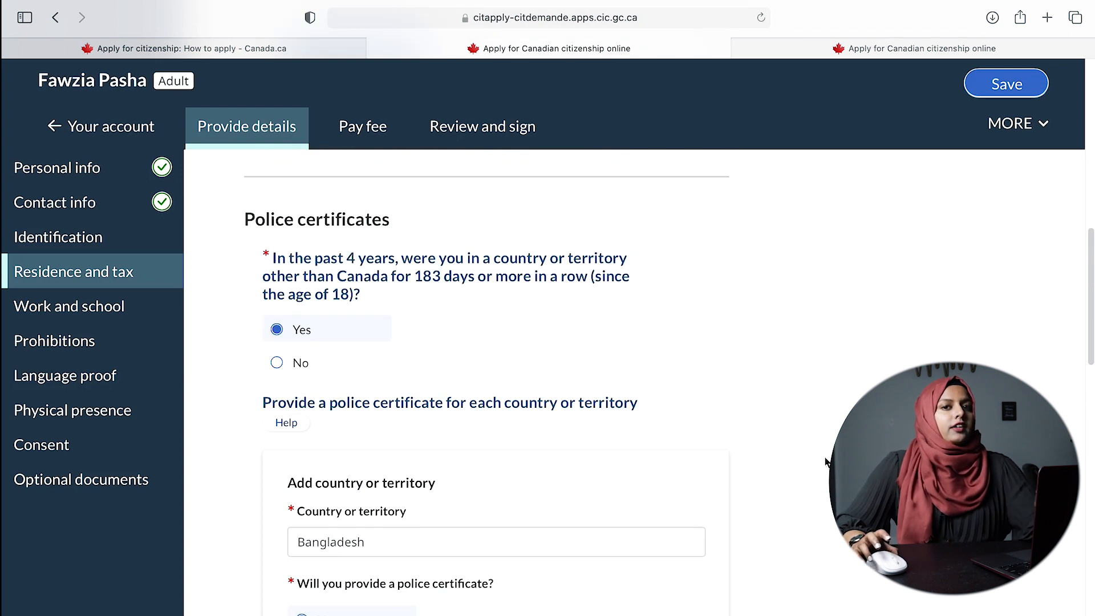
scroll(825, 461, down, 10)
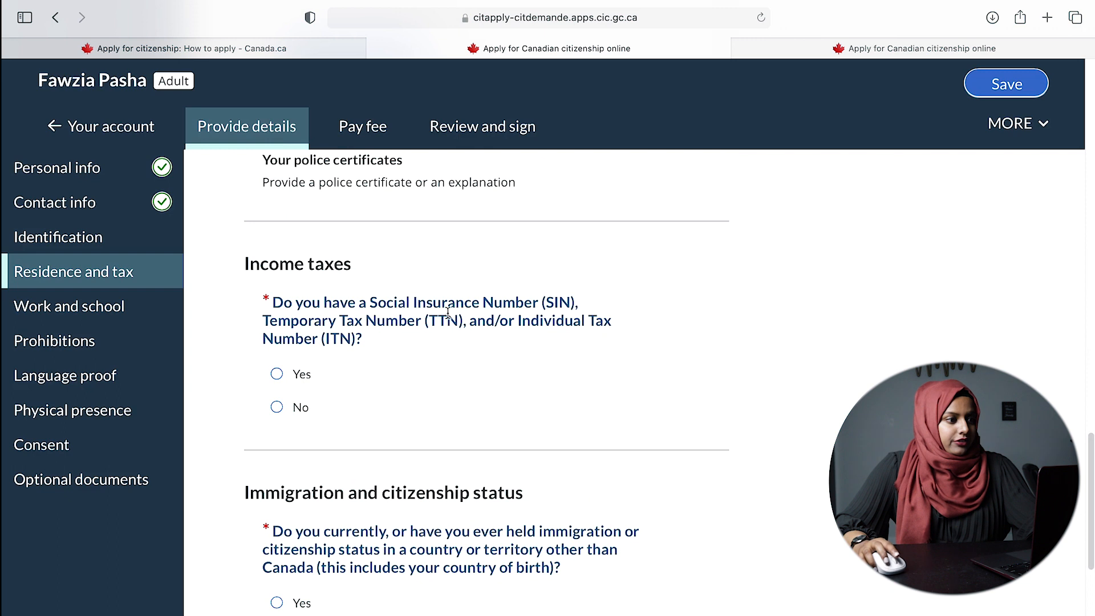
- Answer Yes to having a SIN/TTN/ITN and enter 123456789 as the CRA number
click(277, 375)
click(532, 492)
text(123456)
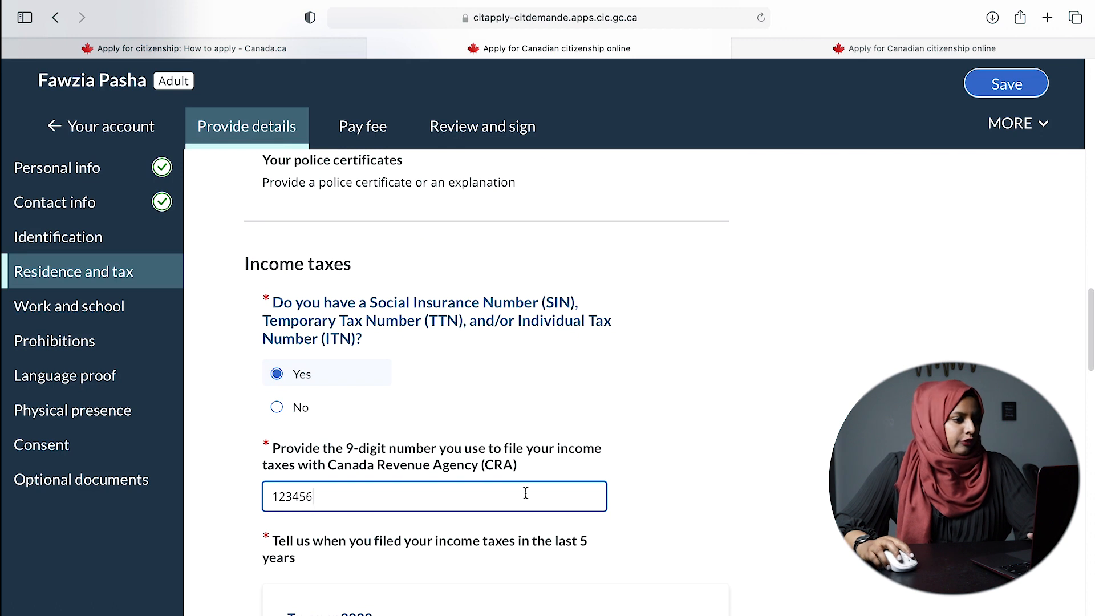
text(789)
scroll(741, 470, down, 5)
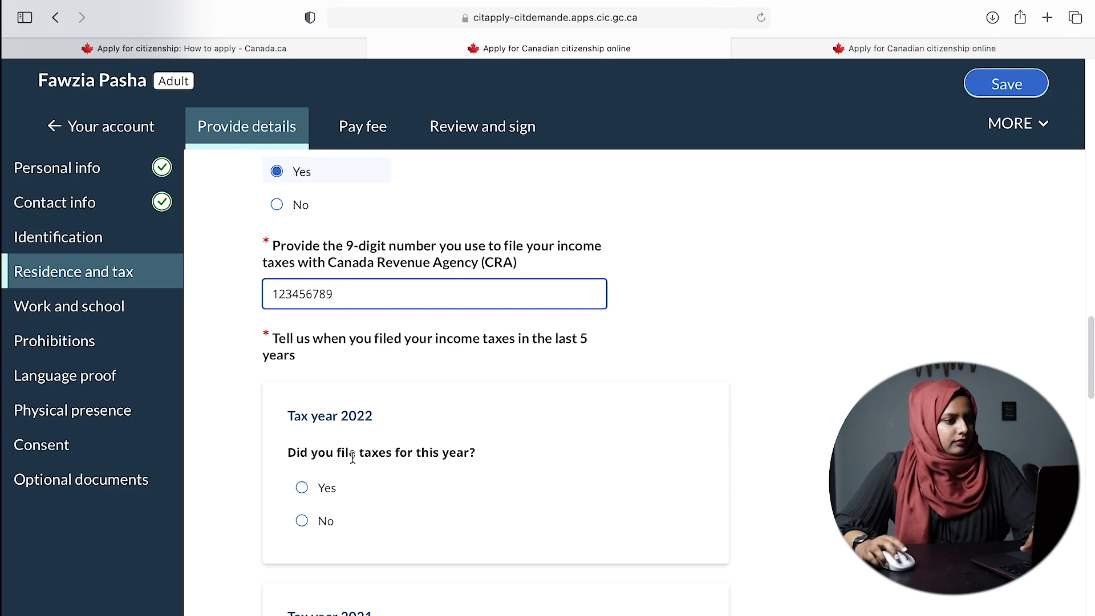
- Mark taxes as filed for tax years 2022, 2021, 2020 and 2019
click(320, 488)
scroll(484, 484, down, 4)
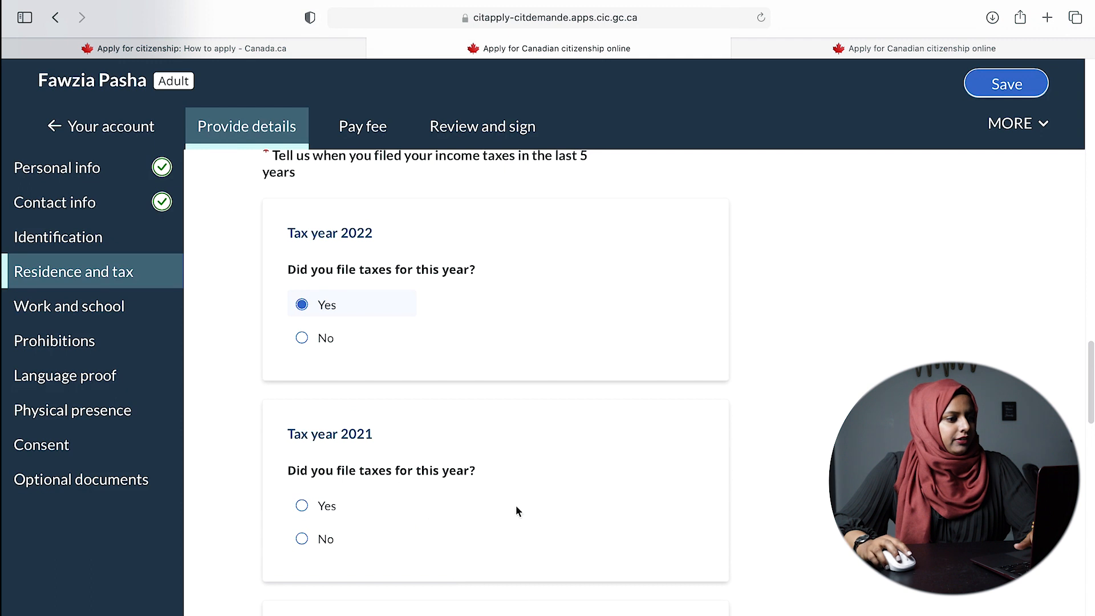
click(303, 507)
scroll(771, 492, down, 4)
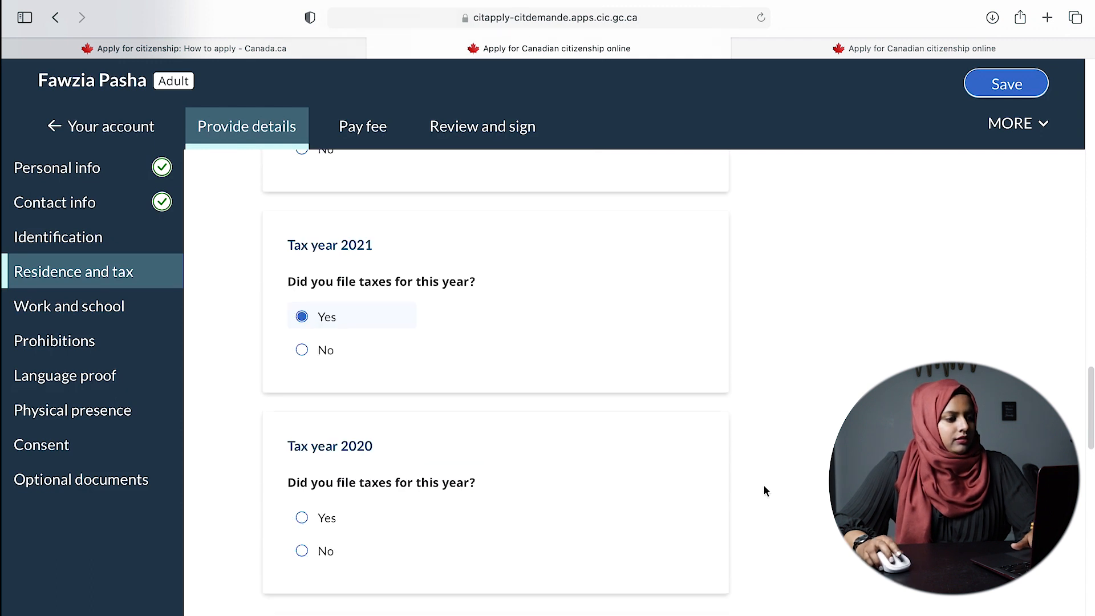
click(302, 517)
scroll(571, 520, down, 3)
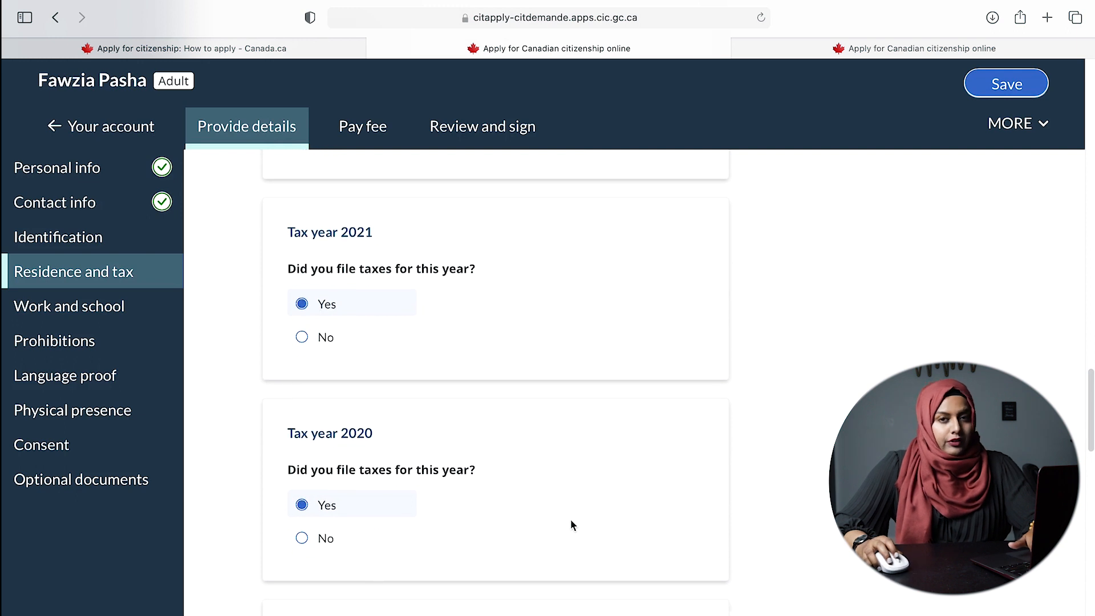
click(303, 542)
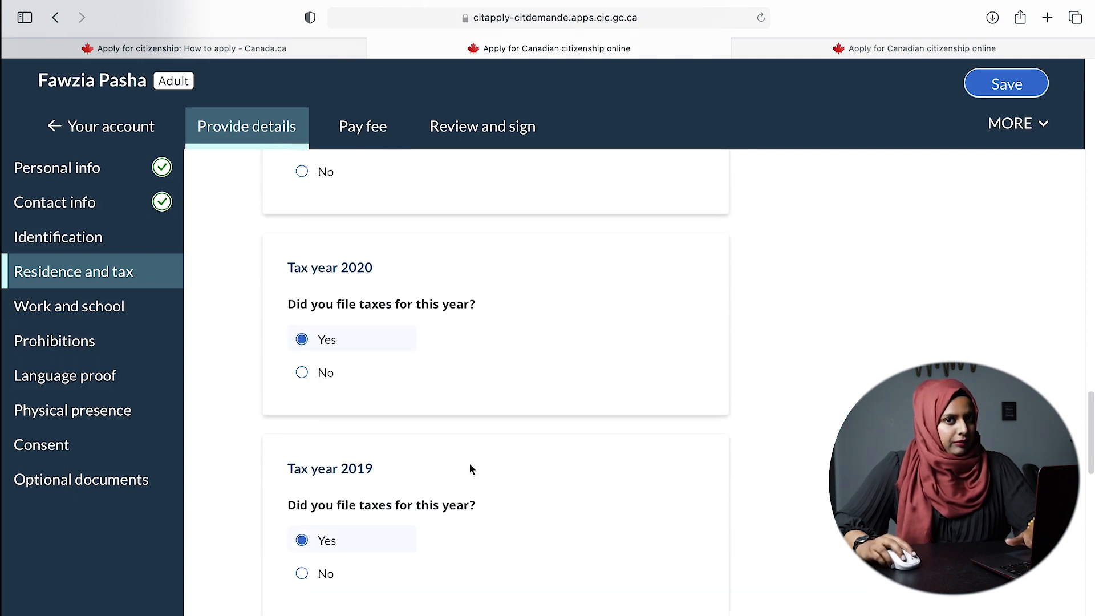
scroll(490, 457, down, 5)
scroll(493, 465, up, 4)
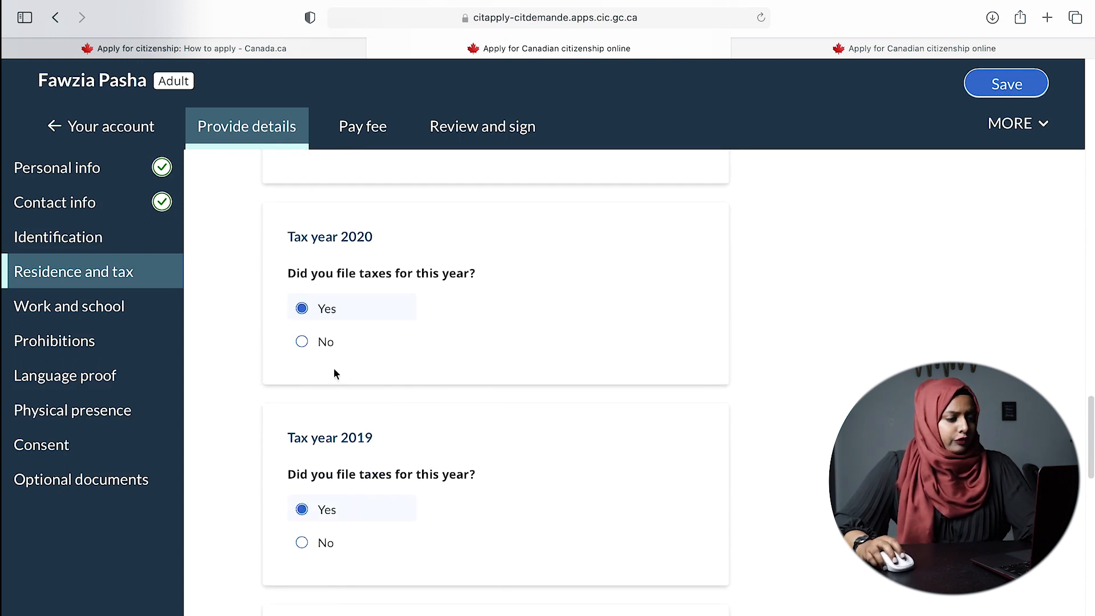
scroll(569, 474, up, 4)
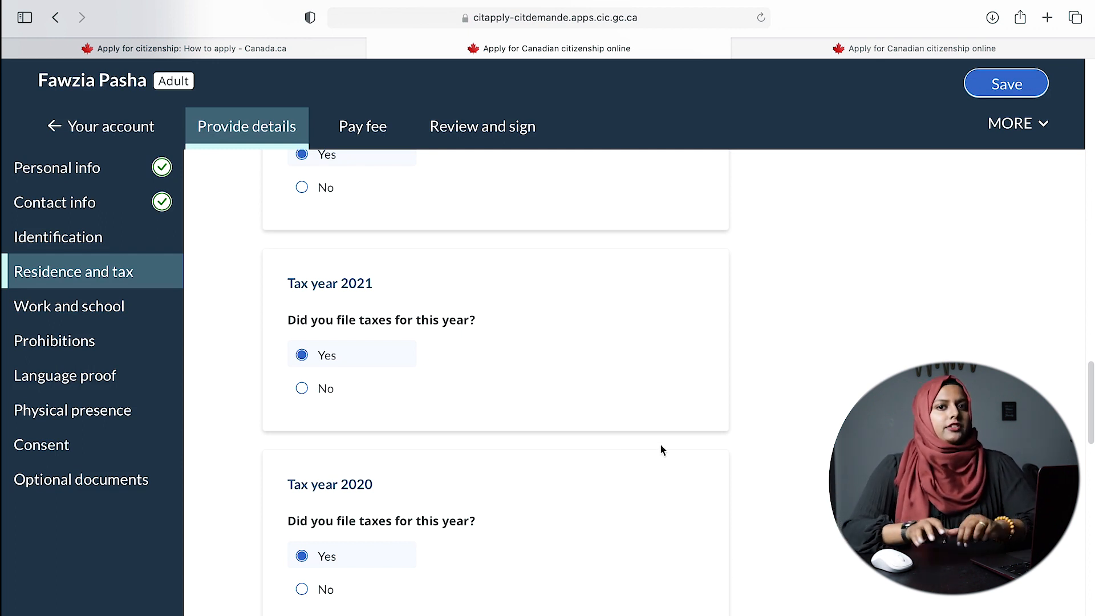
- Mark taxes as not filed for 2018, answering No to 'required to file'
scroll(679, 434, up, 3)
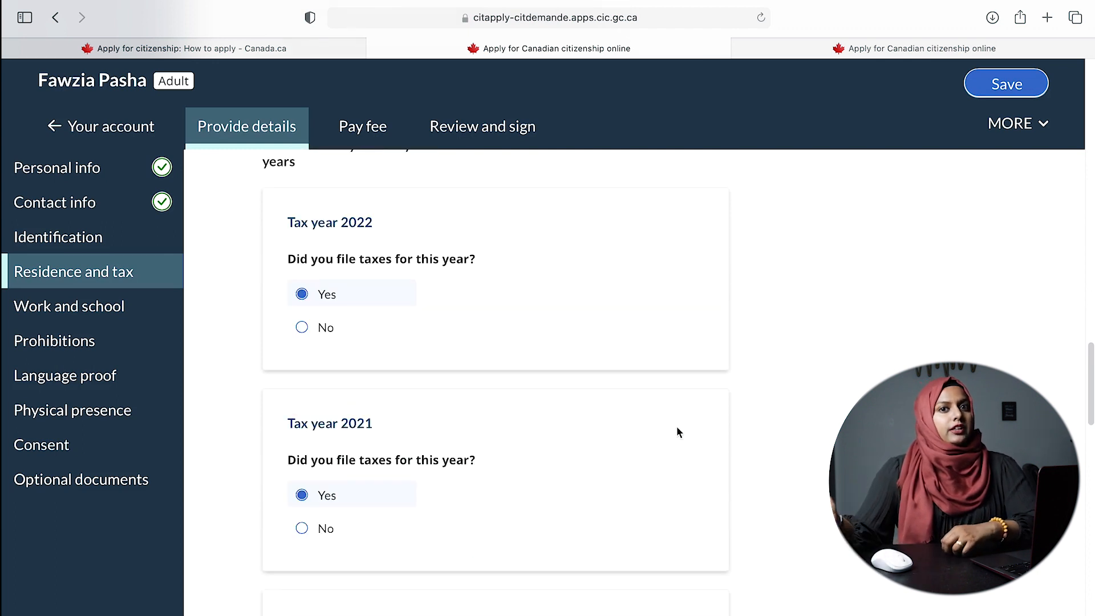
scroll(284, 303, down, 10)
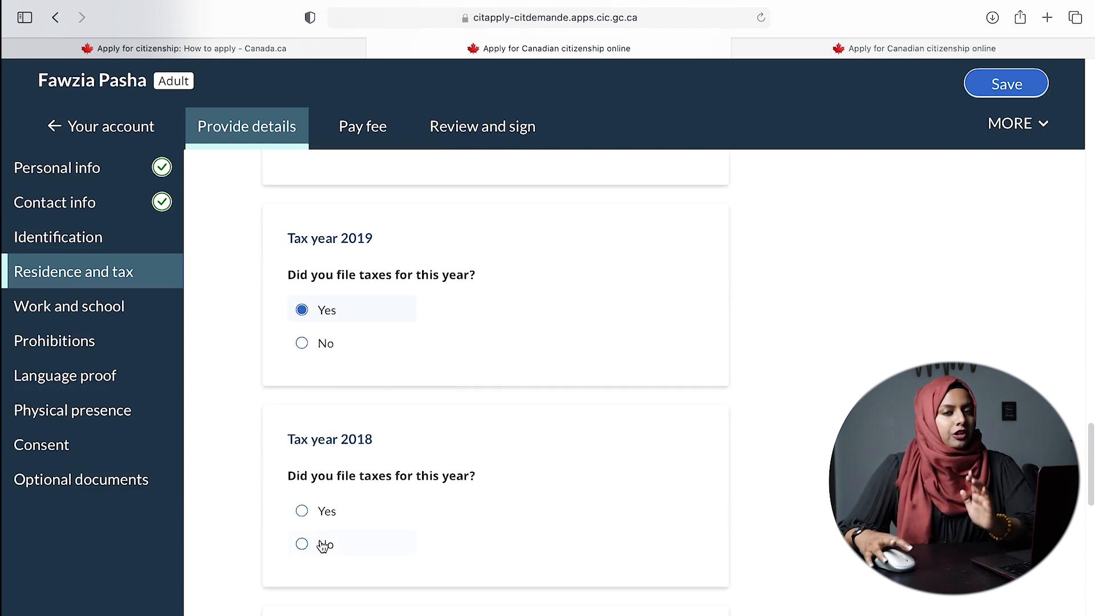
click(323, 545)
scroll(447, 511, down, 1)
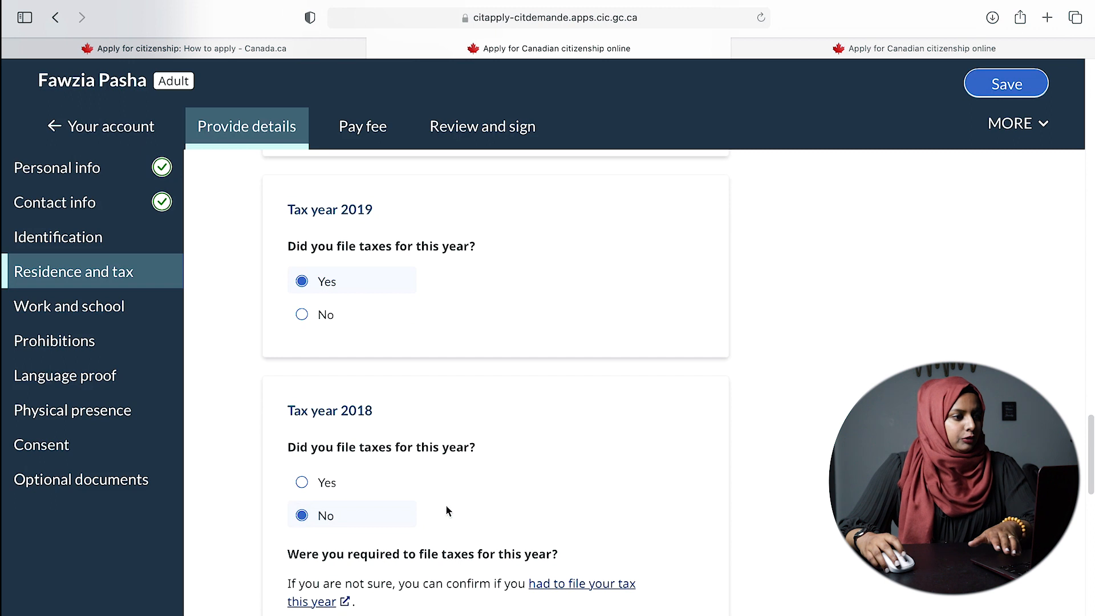
scroll(422, 512, down, 3)
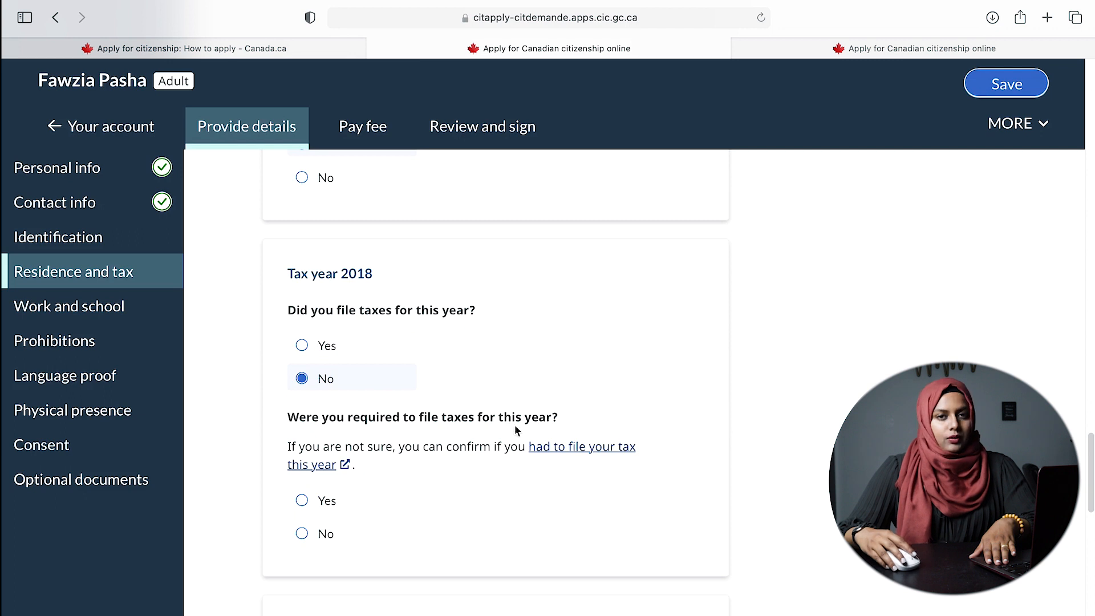
click(309, 539)
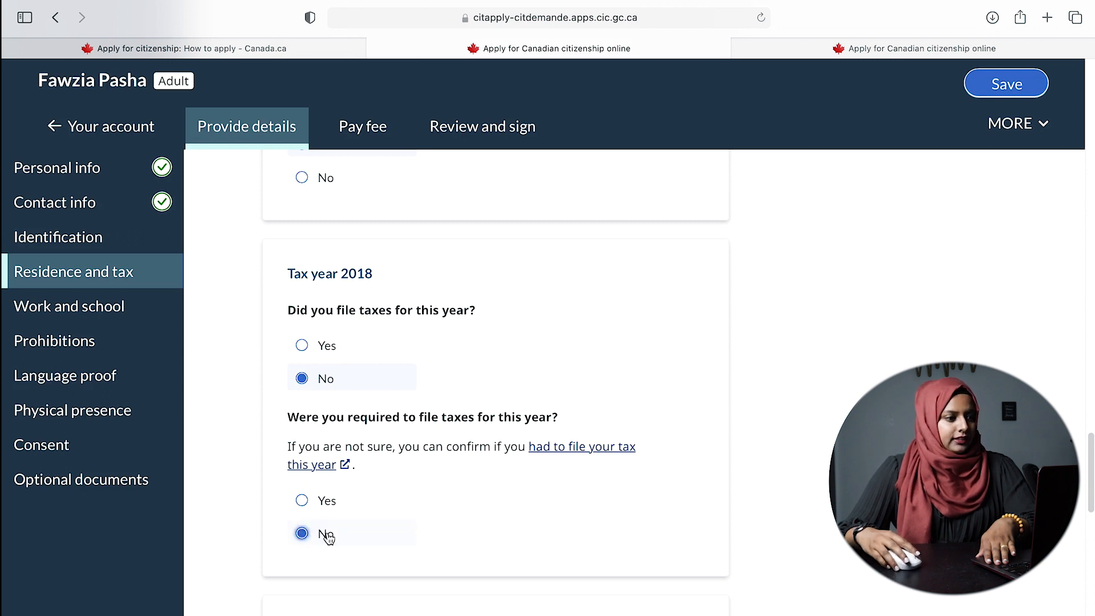
- Scroll down to read the SIN/ITN/TTN release-to-CRA consent section
scroll(684, 518, down, 3)
scroll(636, 529, down, 5)
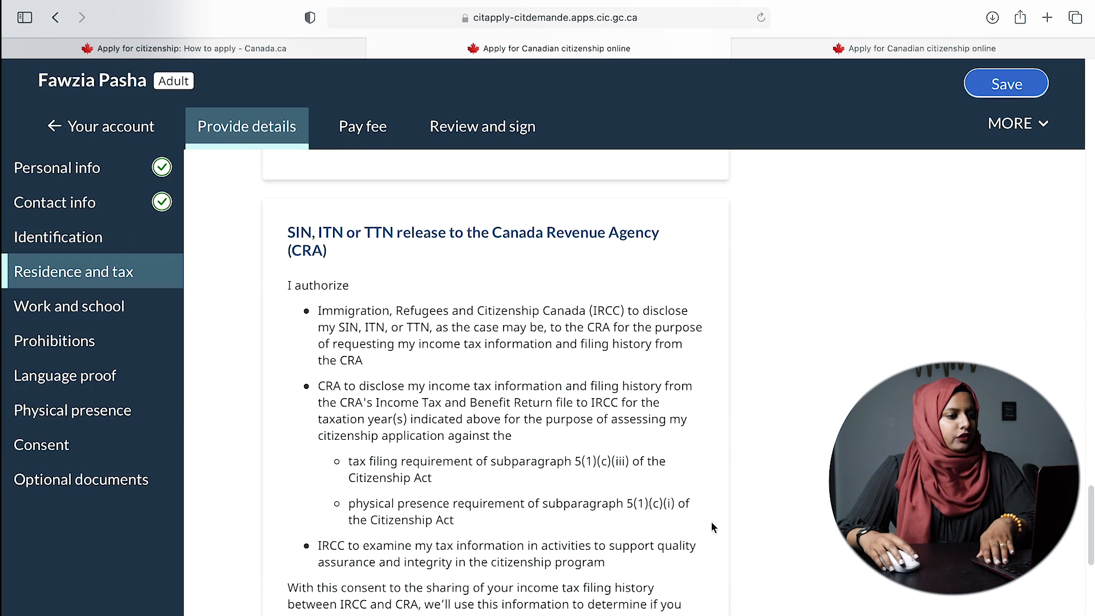
scroll(634, 446, down, 4)
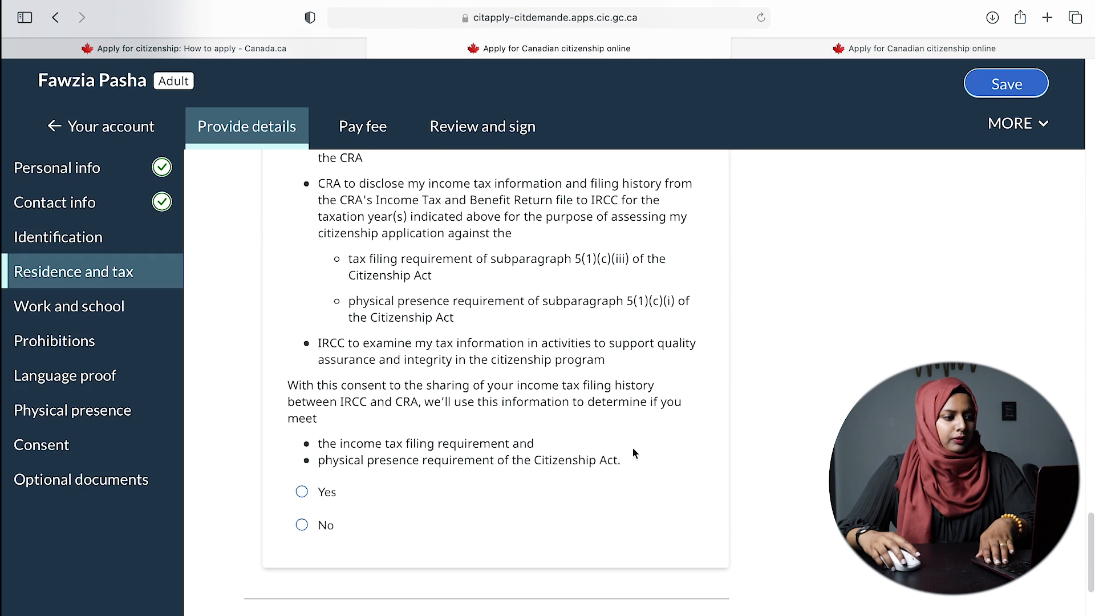
scroll(631, 451, up, 3)
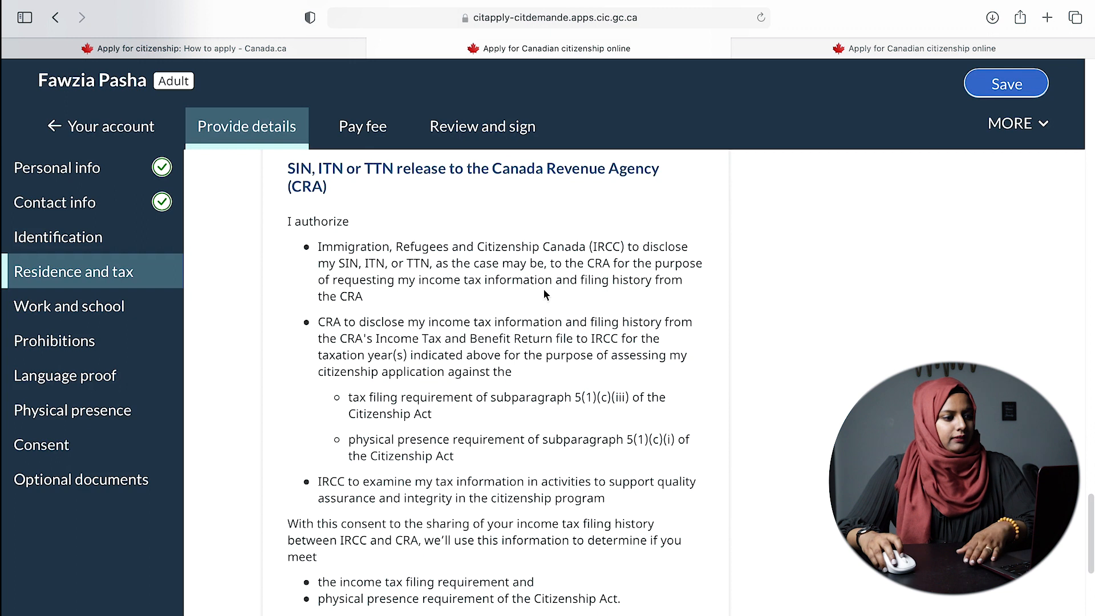
scroll(315, 273, up, 1)
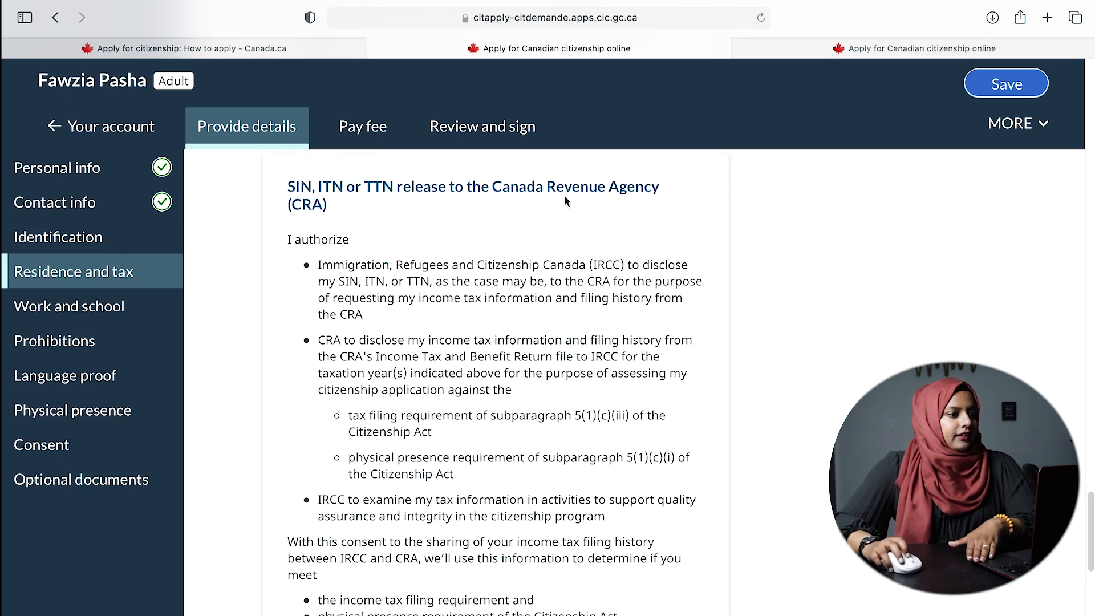
scroll(488, 331, down, 5)
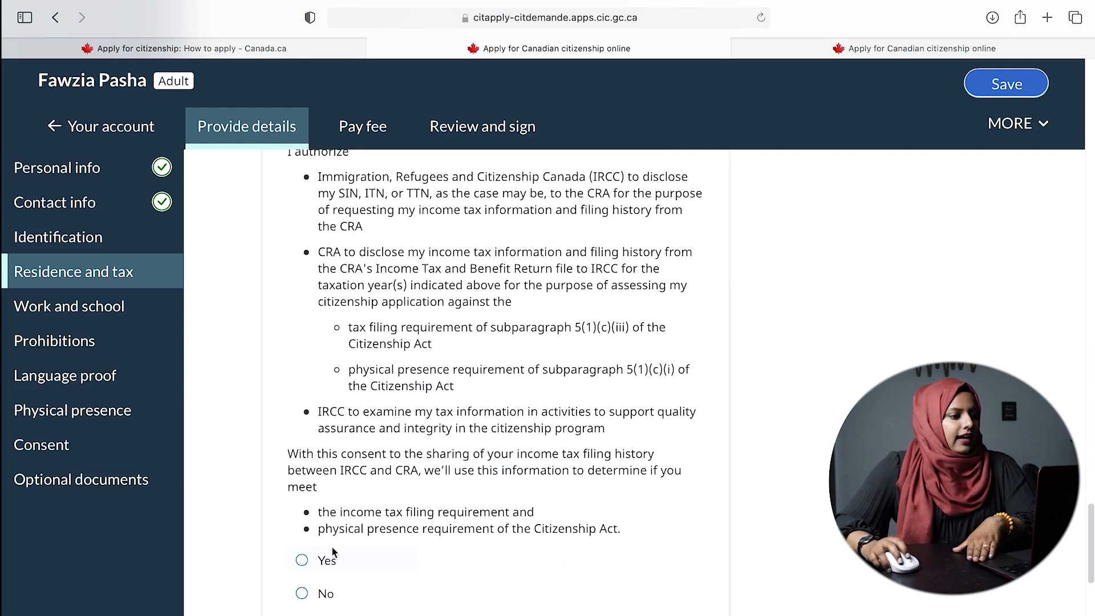
- Answer Yes to the CRA tax-information release and Yes to holding status in another country
click(302, 560)
scroll(381, 560, down, 10)
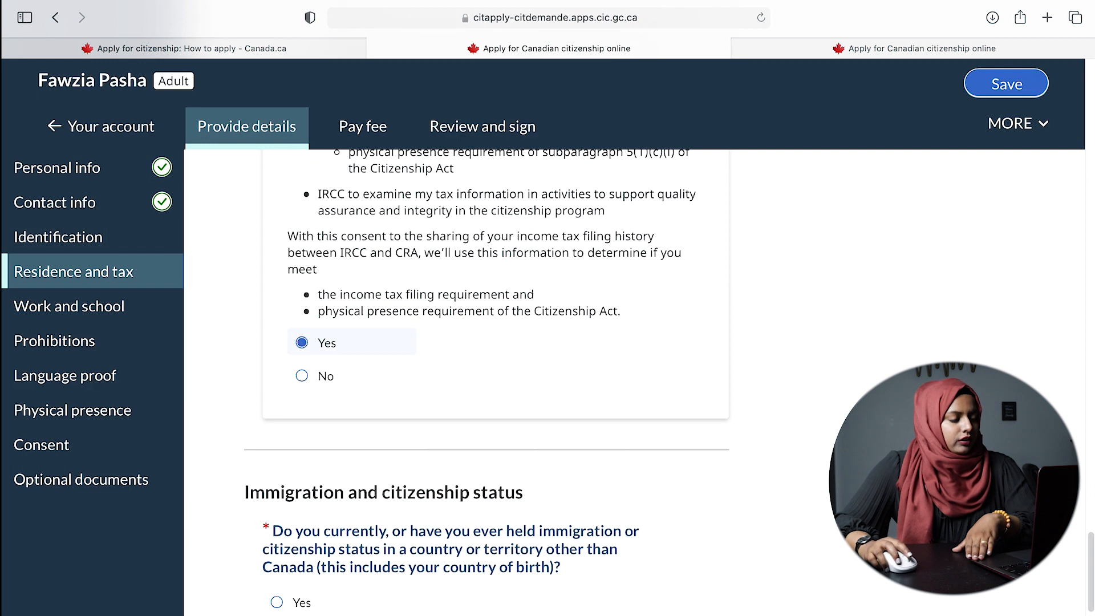
scroll(656, 475, down, 4)
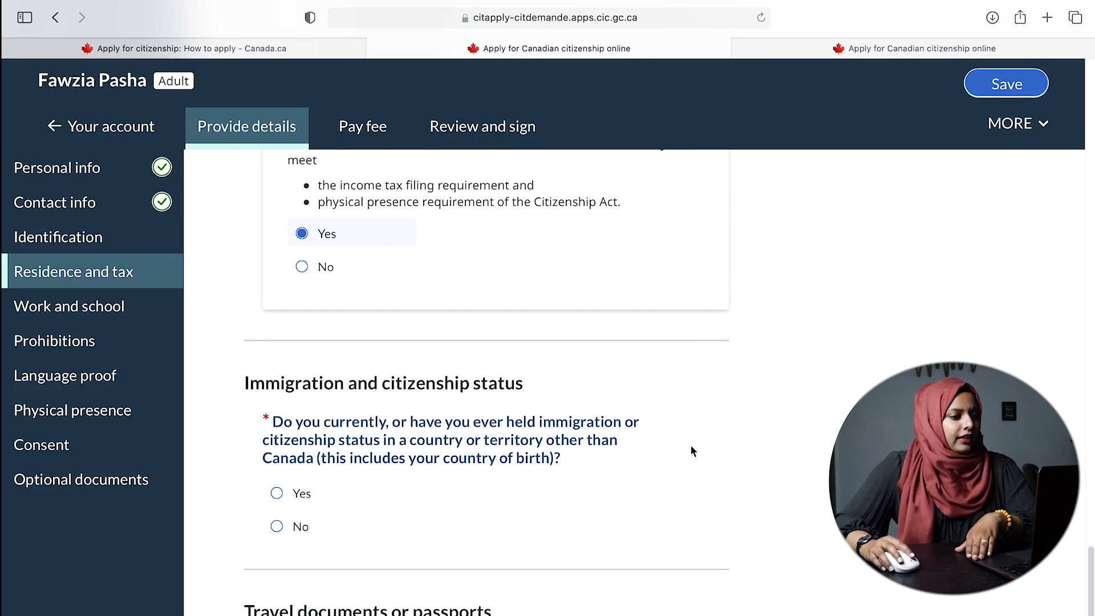
scroll(610, 473, down, 1)
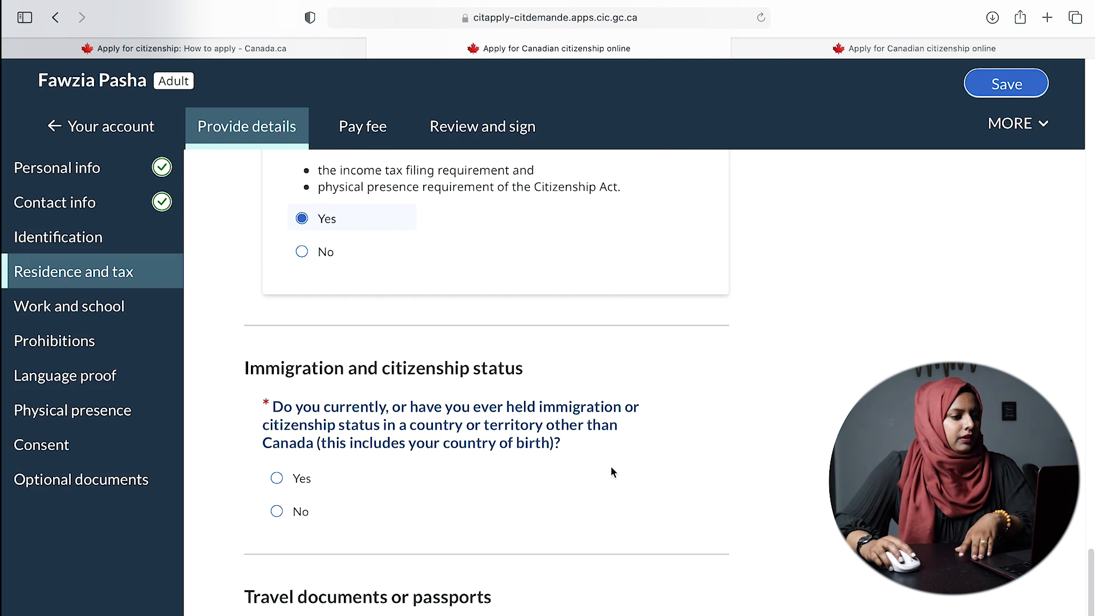
click(298, 480)
scroll(611, 479, down, 5)
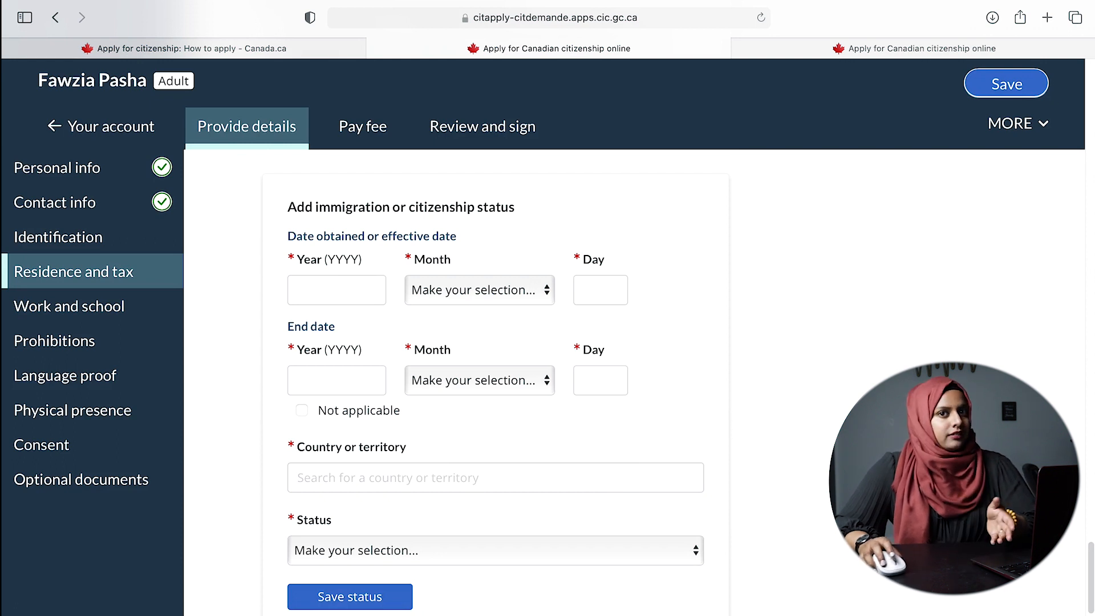
- Enter 1982 May 14 as the date status was obtained, with end date Not applicable
click(353, 300)
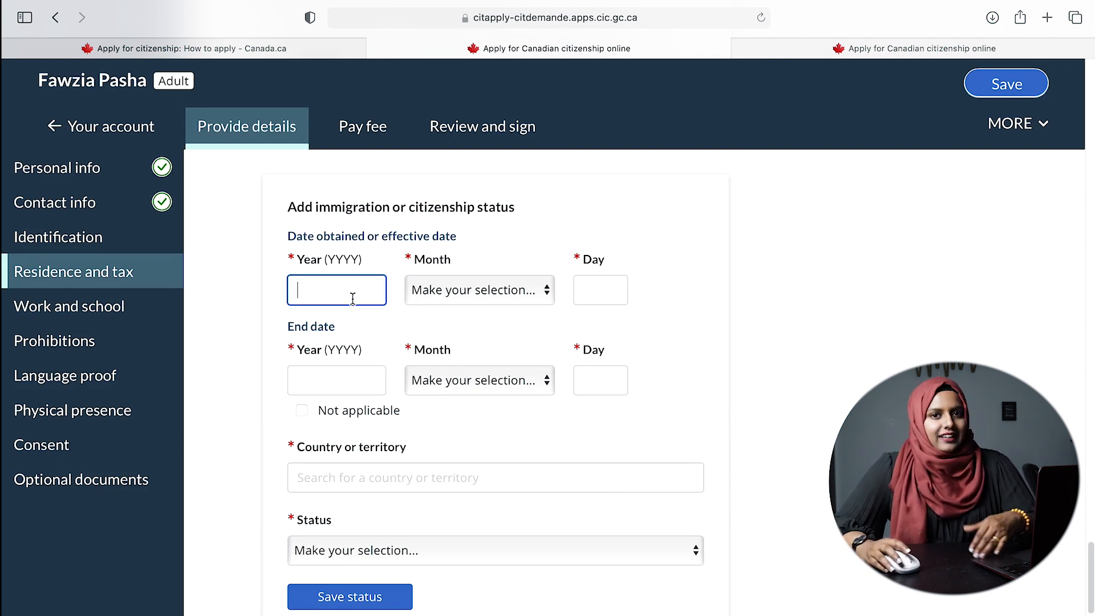
text(1982)
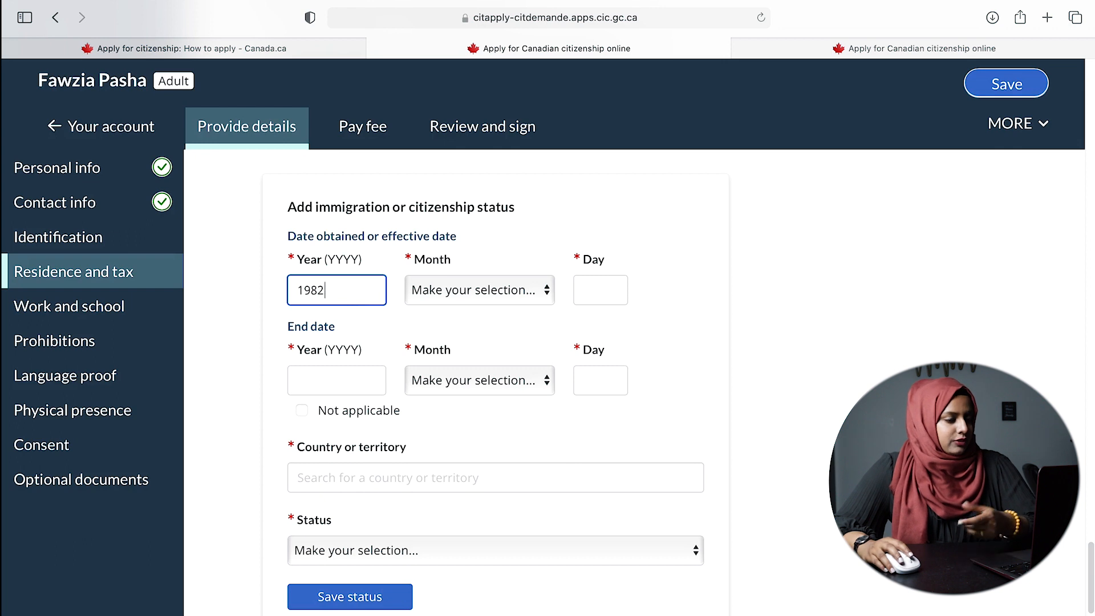
click(479, 292)
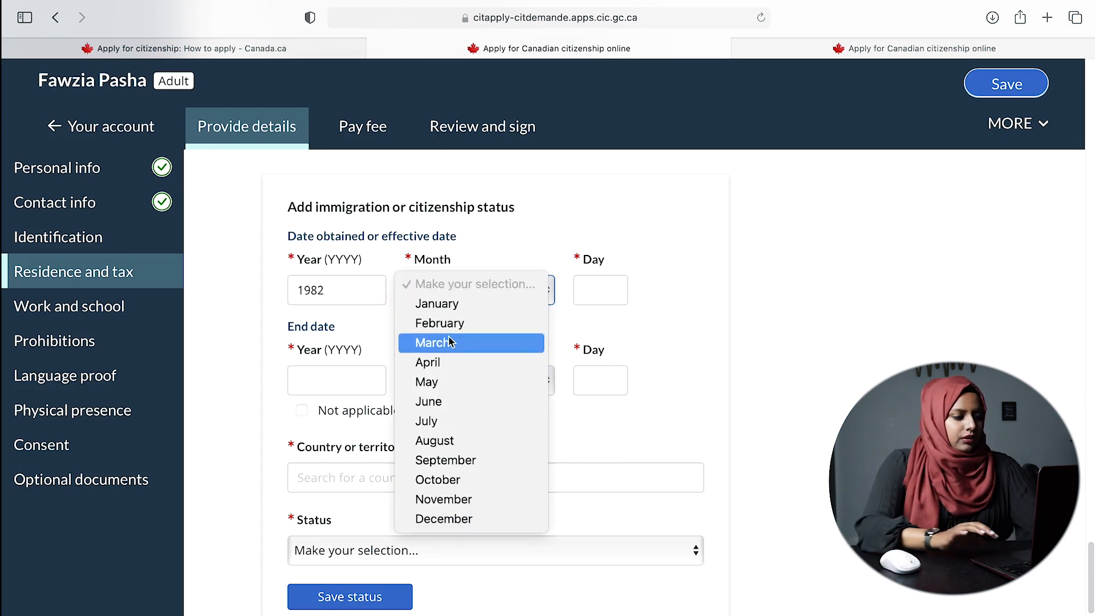
click(435, 382)
click(579, 301)
text(1)
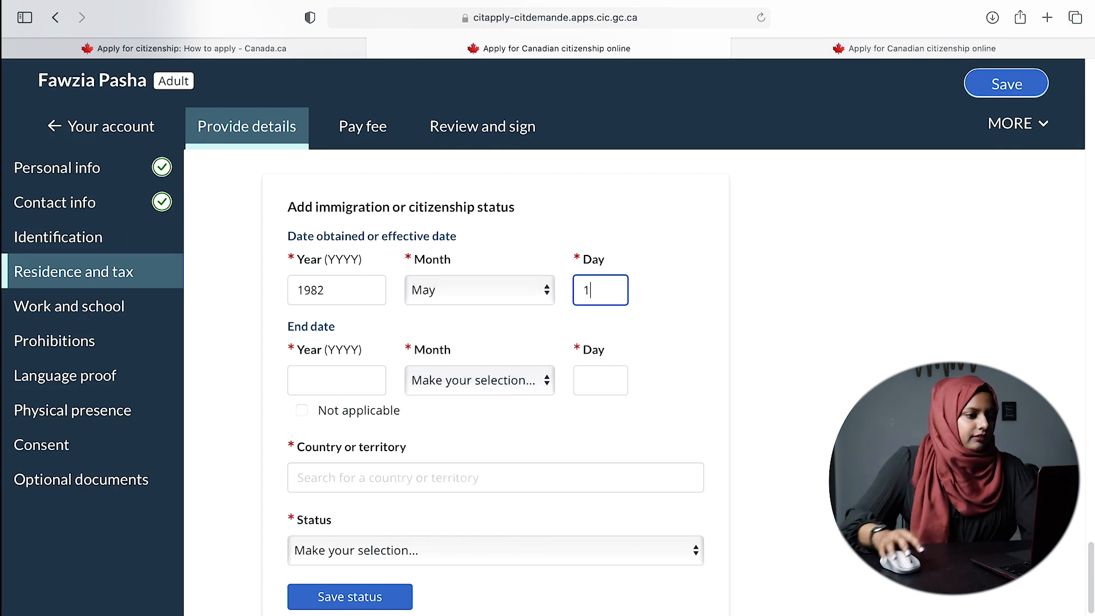
text(4)
click(894, 355)
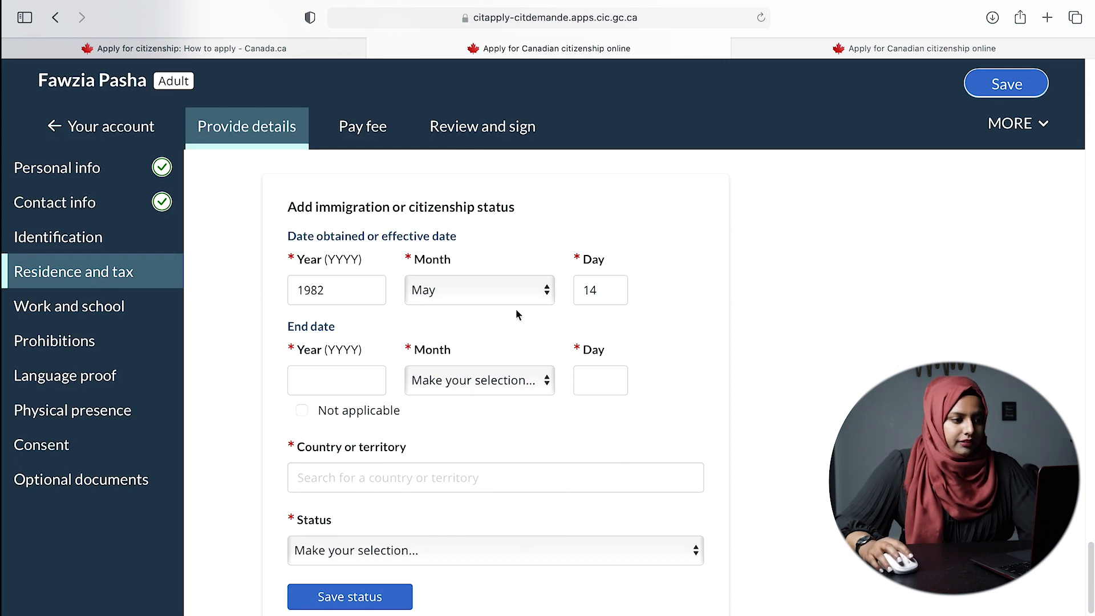
scroll(677, 386, down, 3)
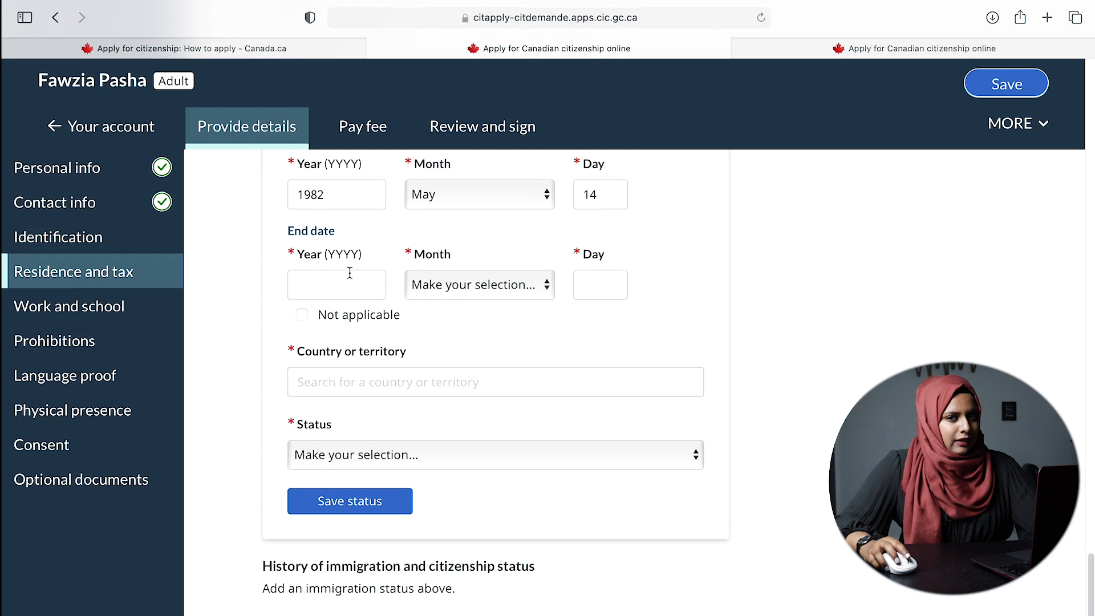
click(306, 315)
scroll(804, 285, up, 1)
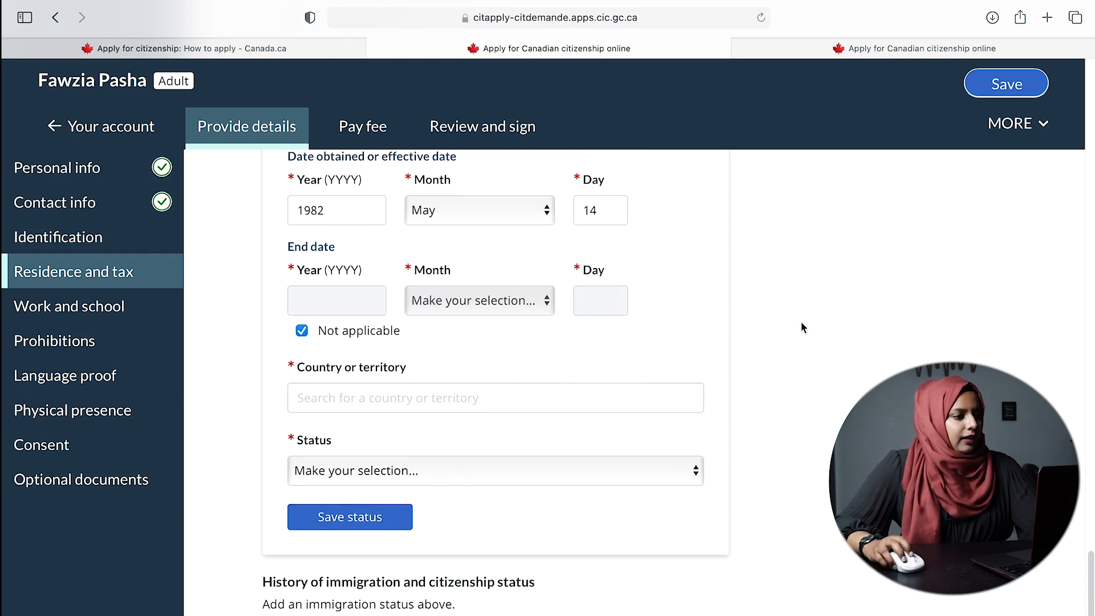
- Set the country to Bangladesh and status to Citizen, then save the status entry
click(464, 392)
text(bang)
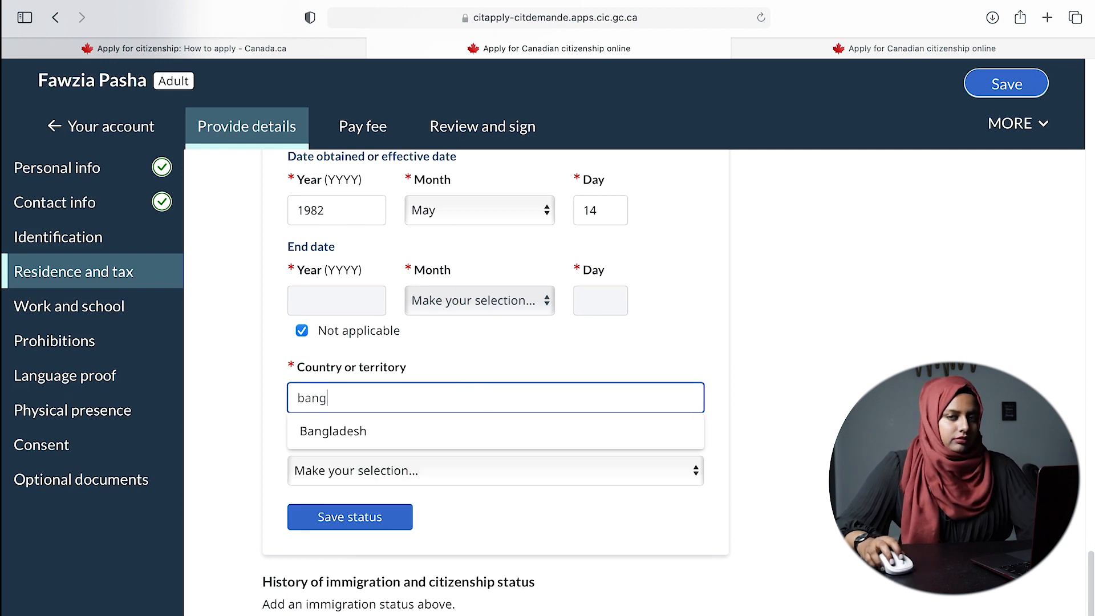
click(362, 438)
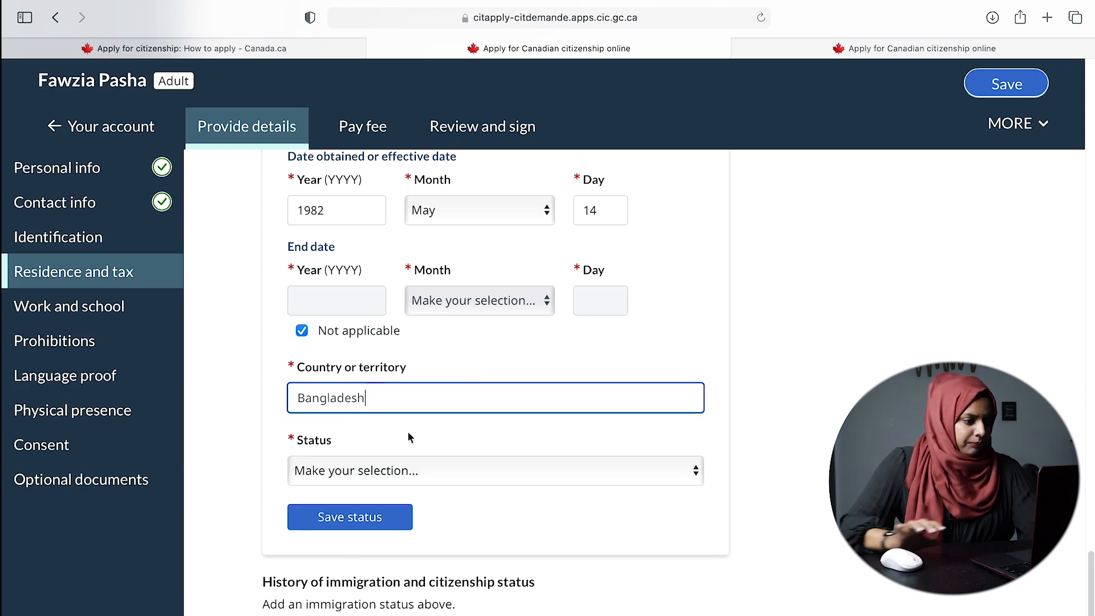
click(506, 471)
click(319, 484)
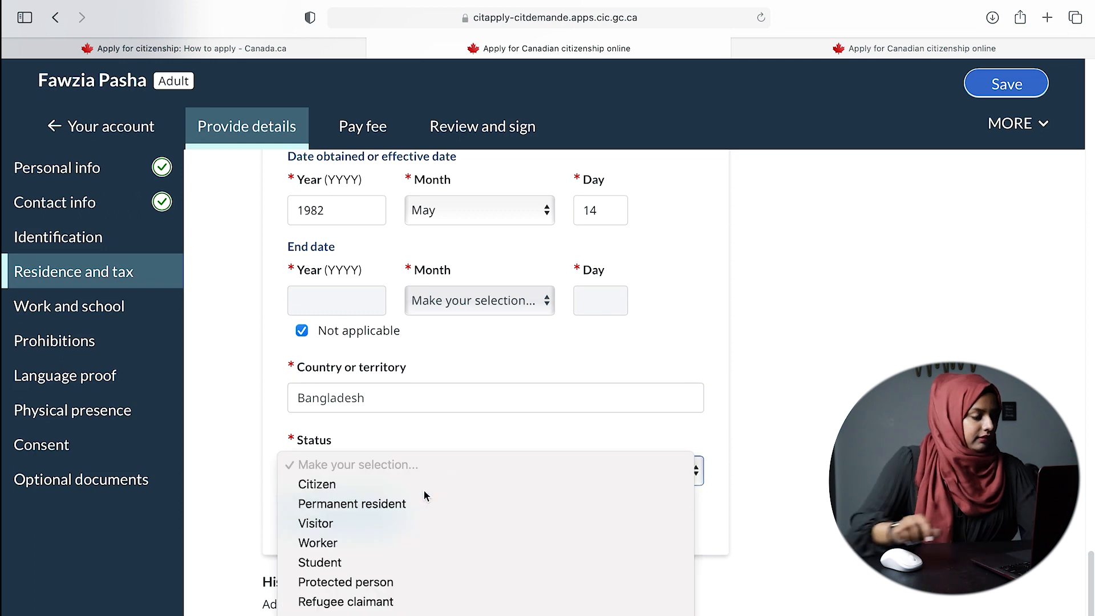
scroll(807, 489, down, 4)
click(304, 306)
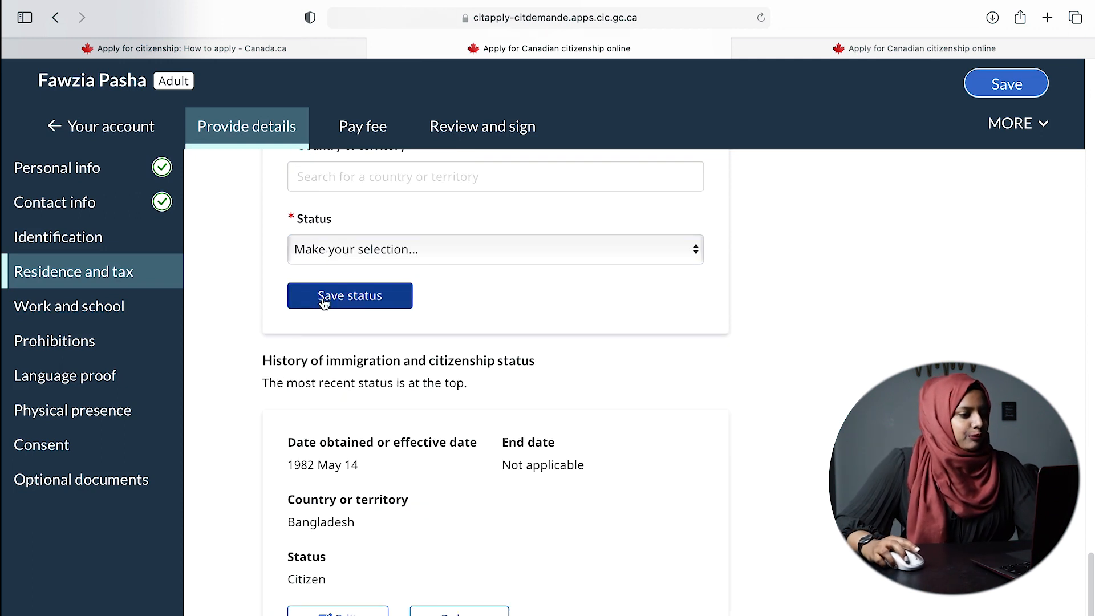
scroll(683, 403, up, 6)
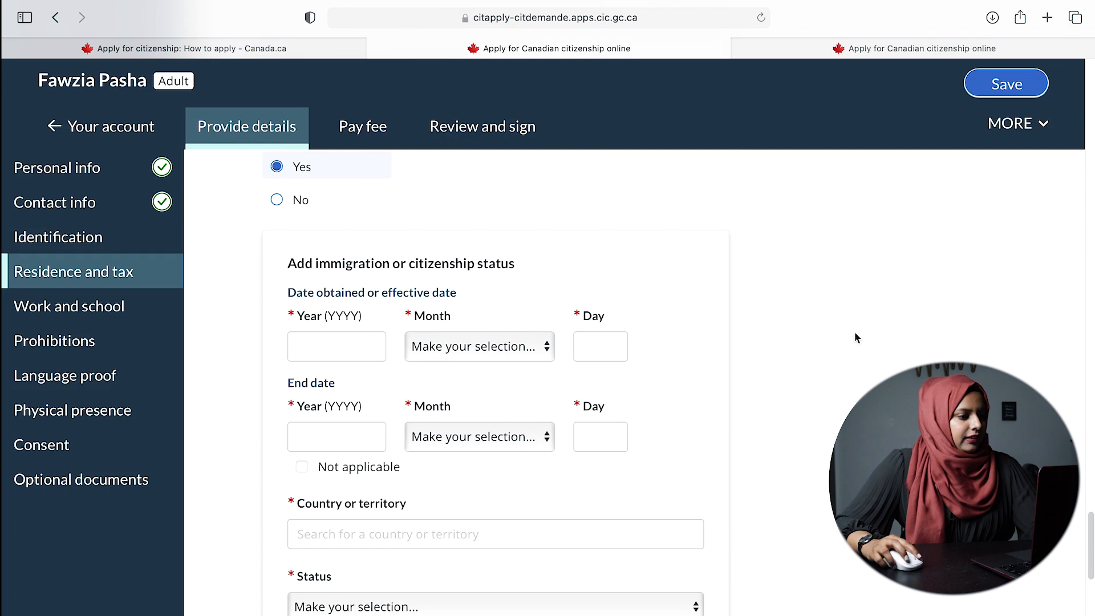
scroll(855, 338, down, 9)
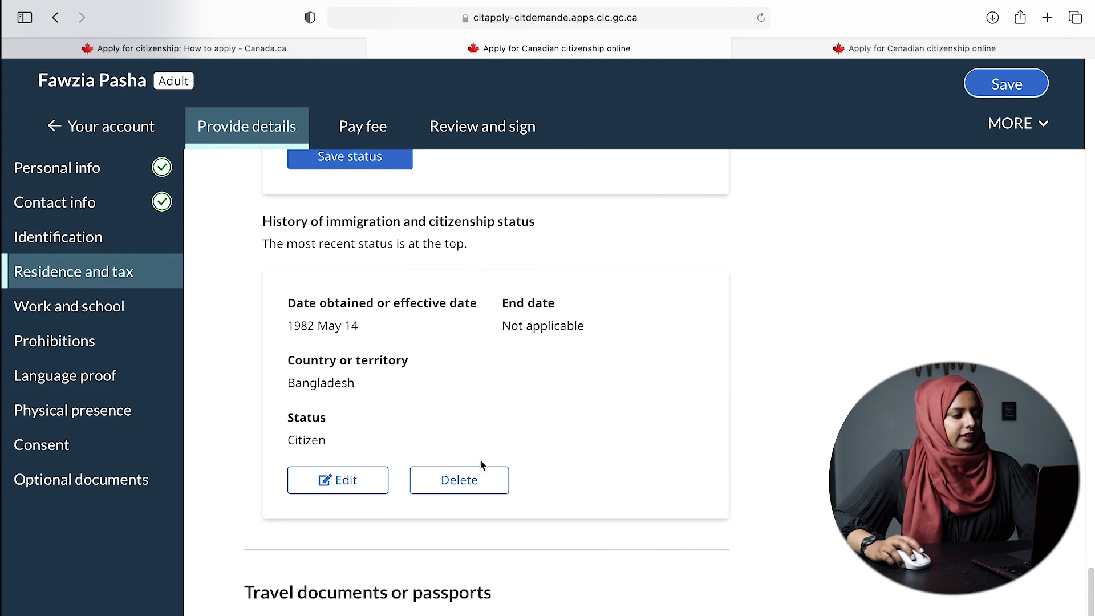
scroll(836, 436, down, 1)
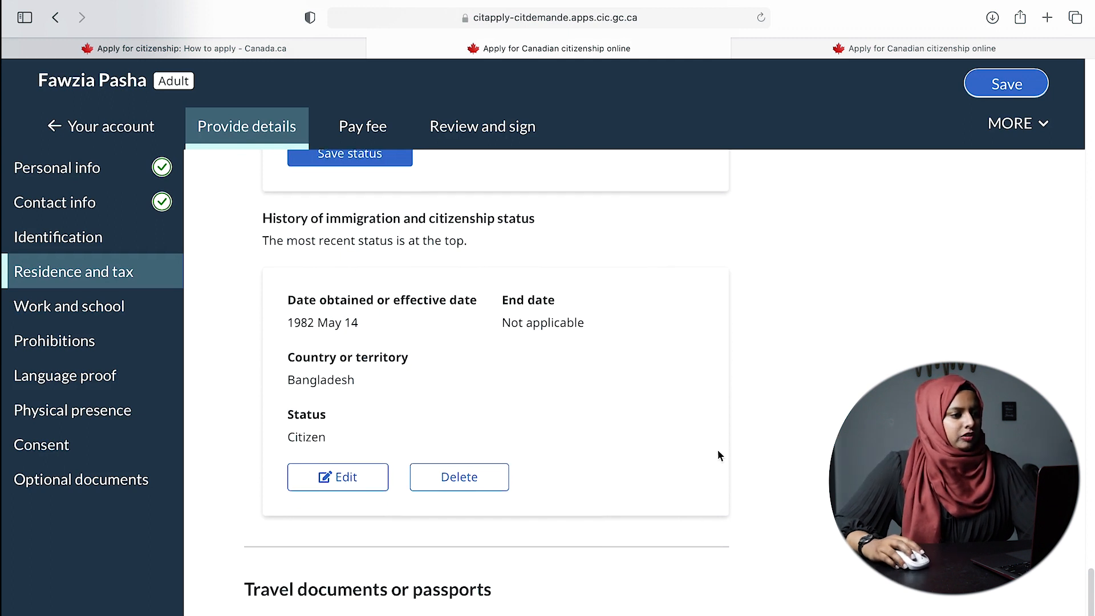
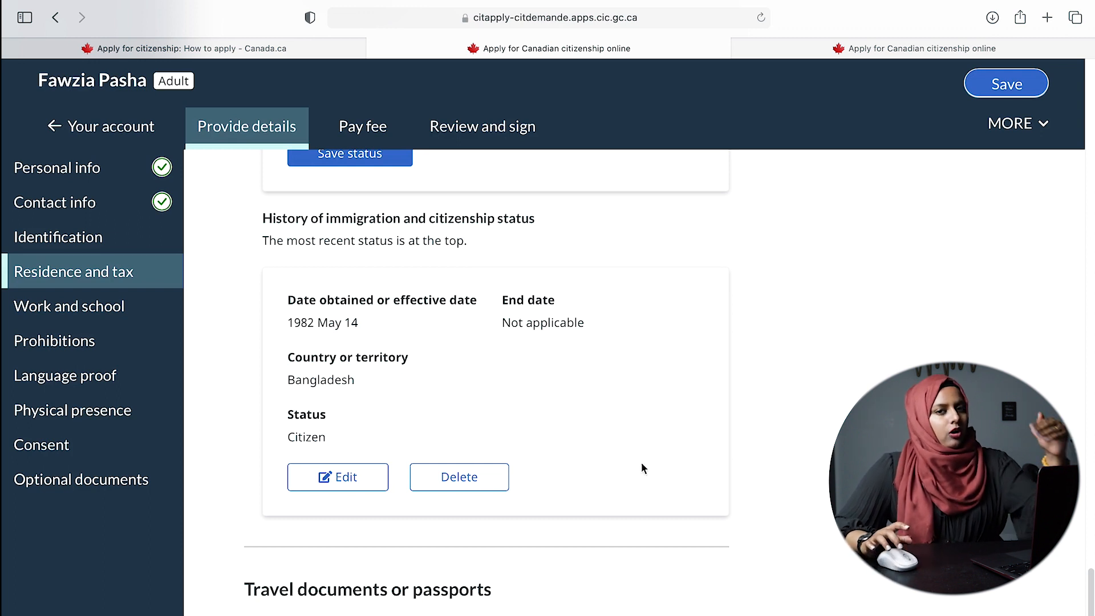
- Mark Yes for having held travel documents or passports in the 5-year eligibility period
scroll(651, 456, down, 5)
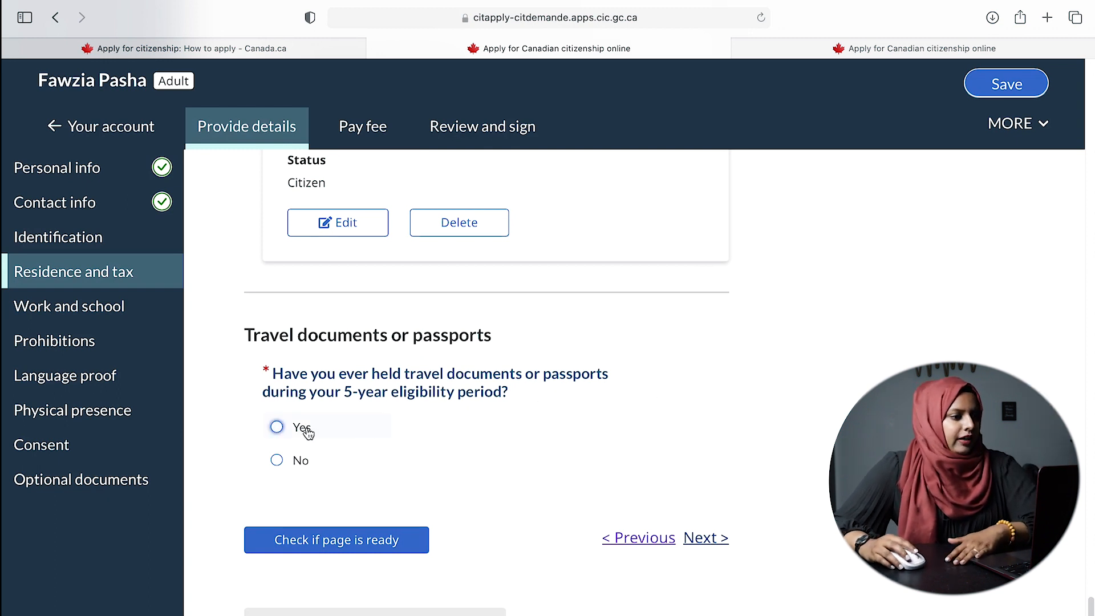
click(277, 428)
- Enter the passport's issue date 2018 January 01 and expiry date 2023 January
scroll(571, 457, down, 5)
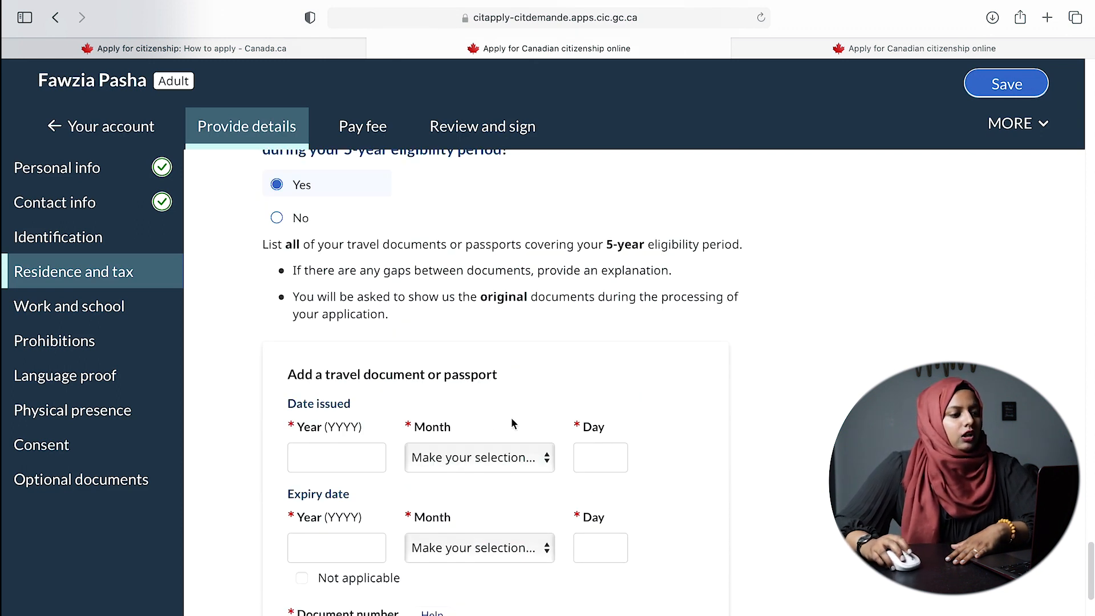
scroll(517, 422, down, 4)
scroll(365, 428, up, 2)
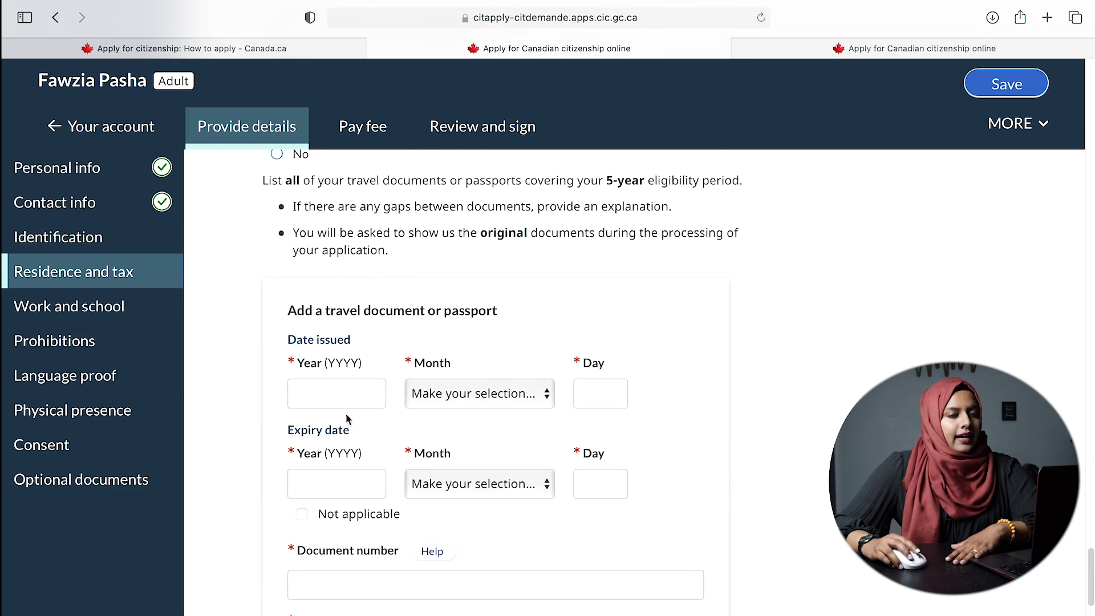
scroll(444, 429, down, 1)
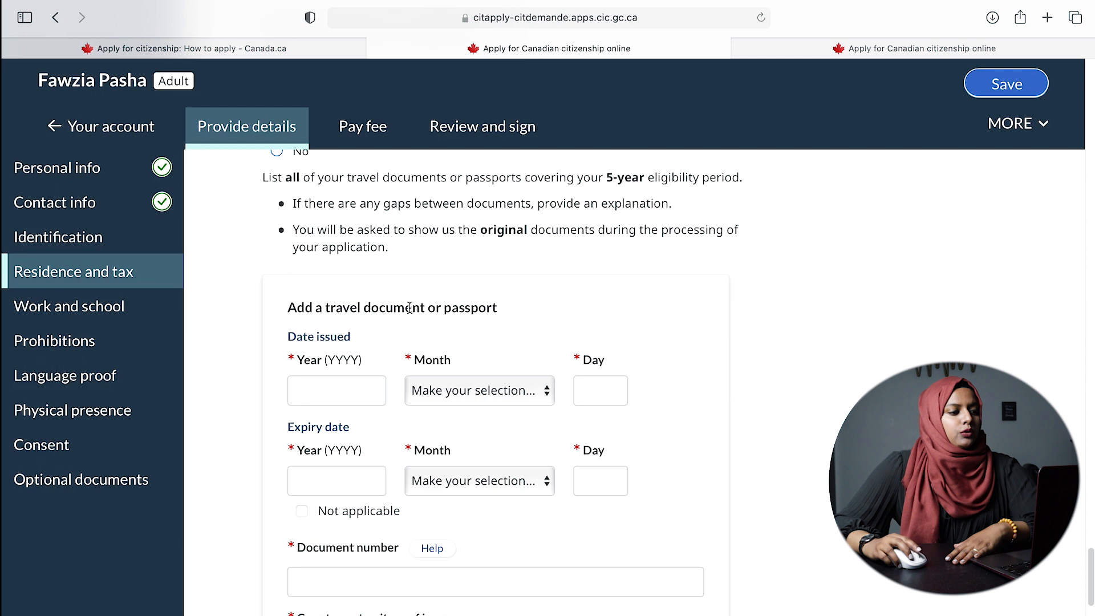
click(345, 396)
text(201)
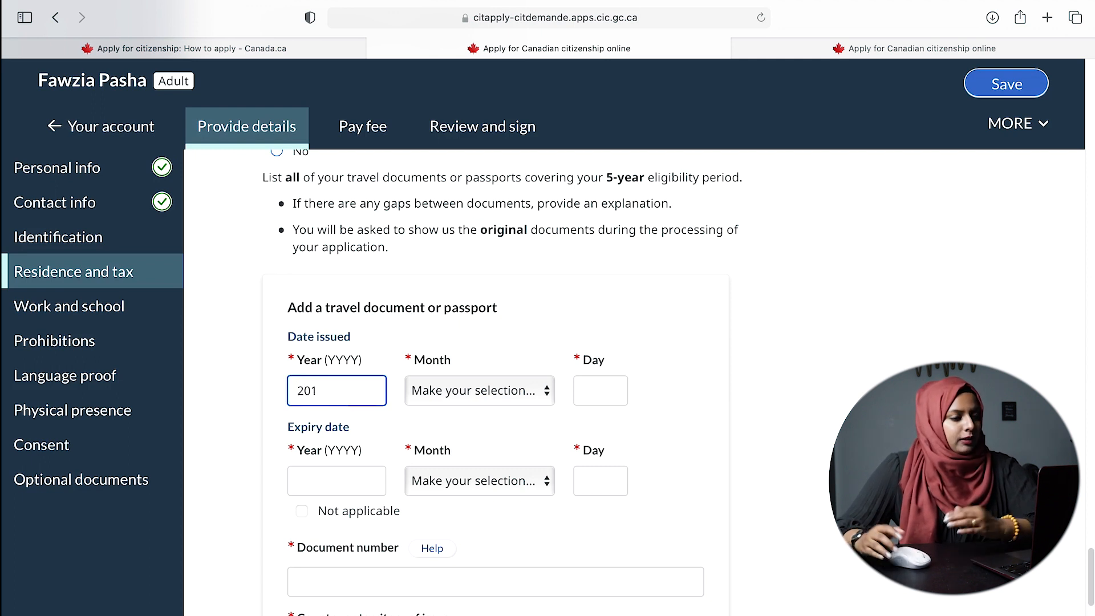
text(8)
click(502, 396)
click(467, 406)
click(602, 391)
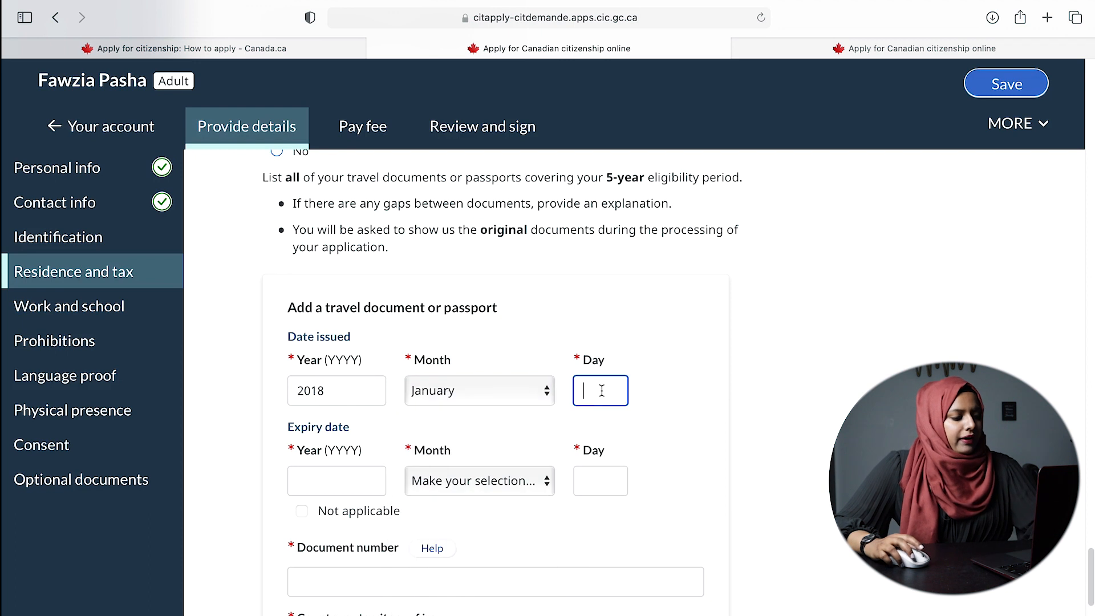
text(01)
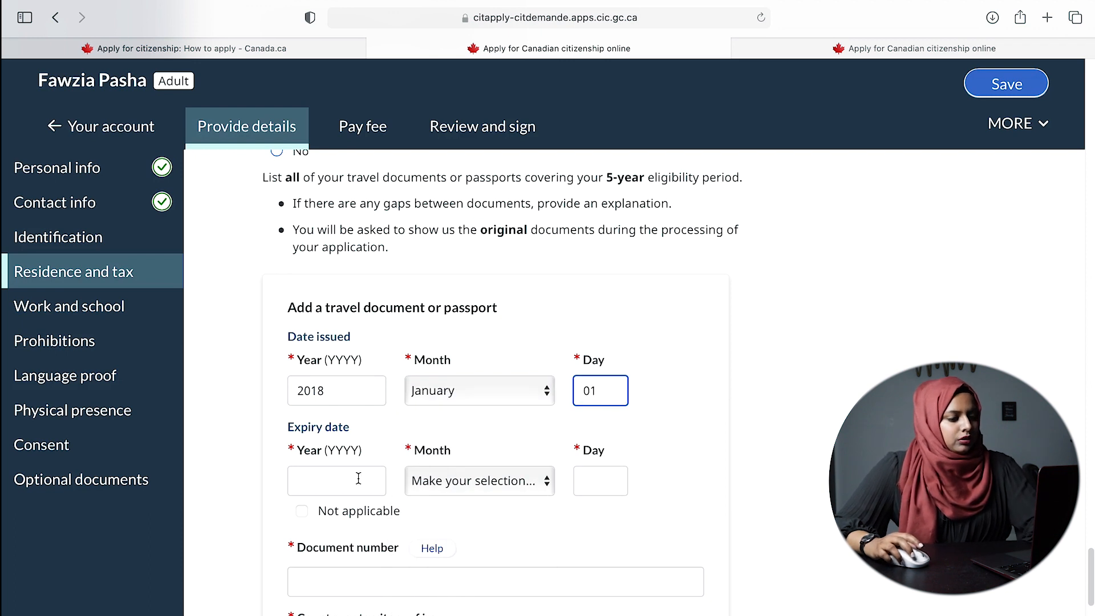
click(359, 478)
text(2023)
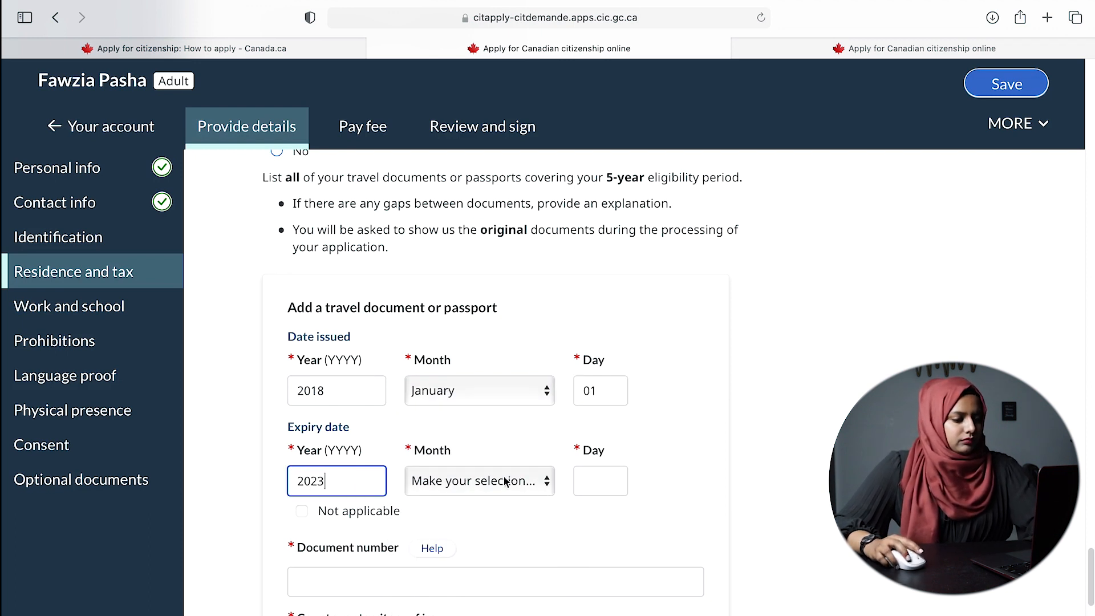
click(504, 481)
click(466, 494)
click(613, 481)
click(821, 496)
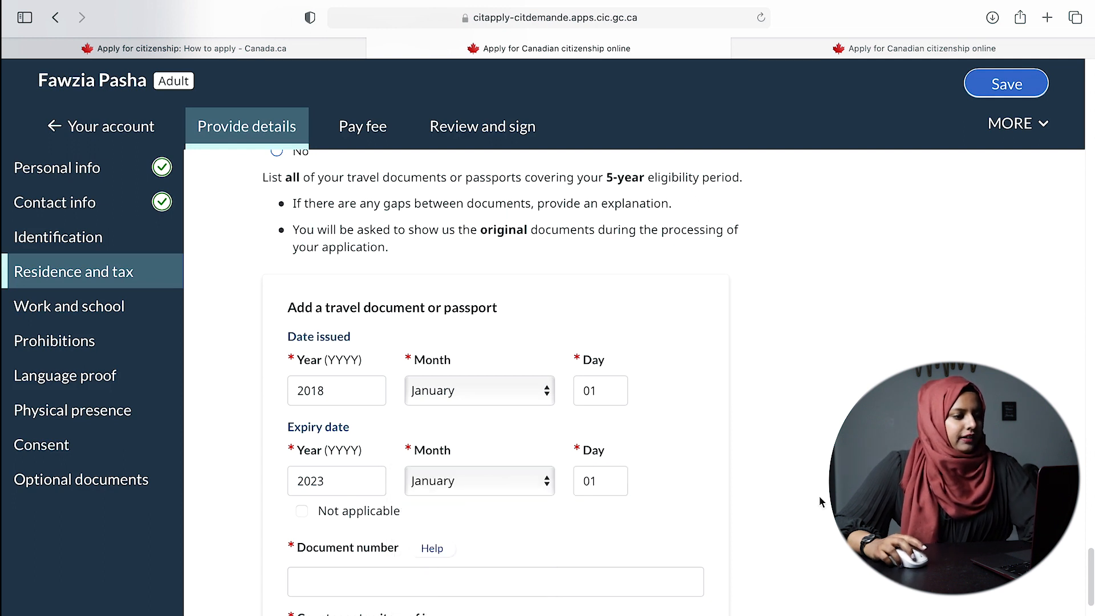
- Enter the document number, country of issue Bangladesh, place Dhaka, and bio page Yes
scroll(820, 495, down, 3)
click(382, 408)
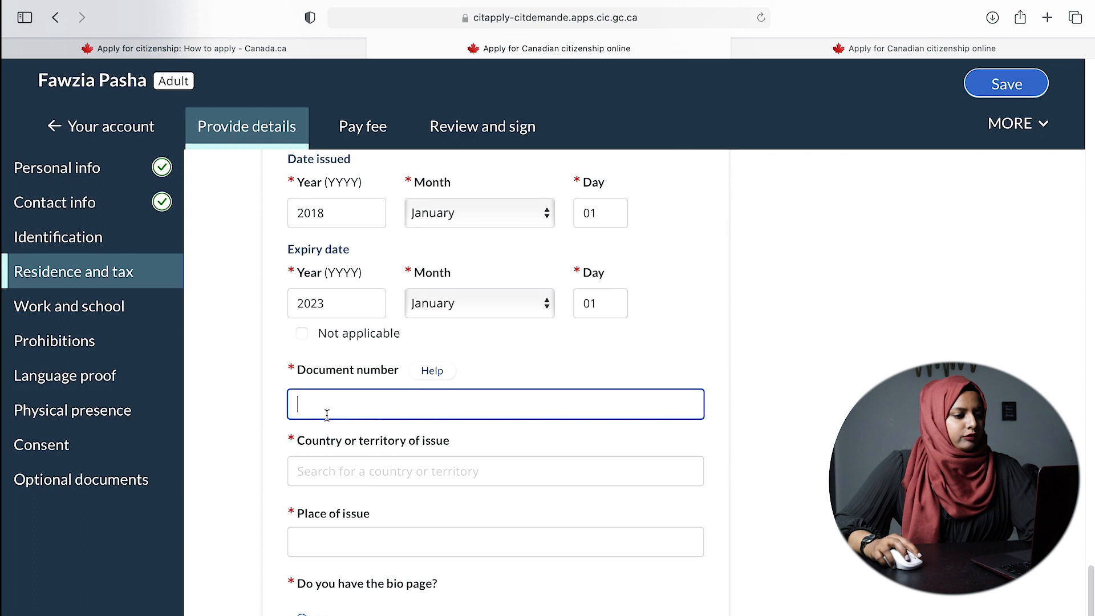
text(45gytry)
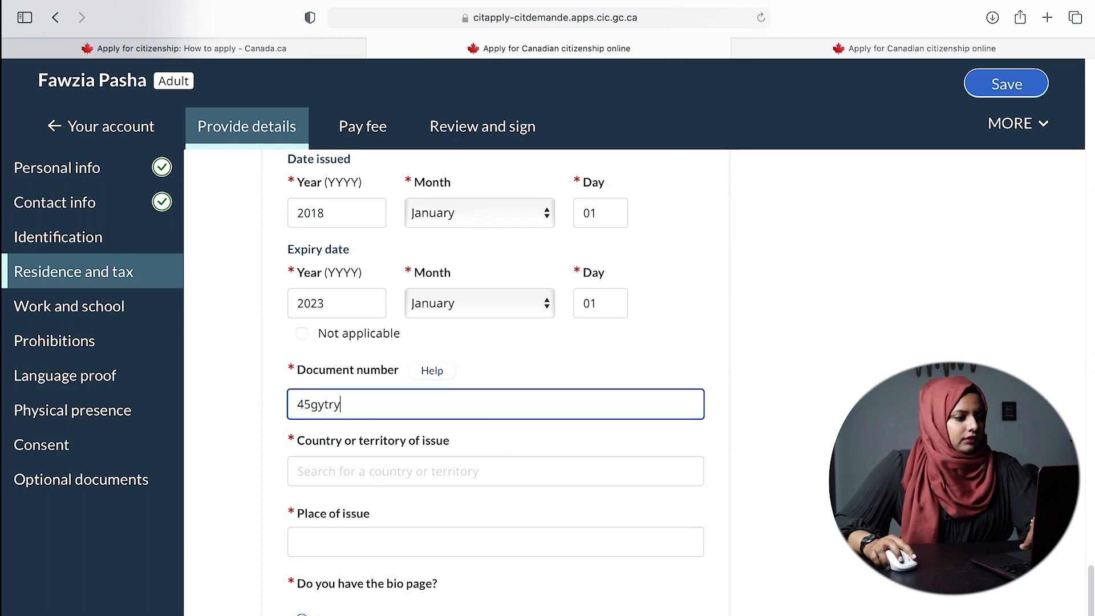
click(406, 472)
text(B)
click(340, 370)
click(376, 535)
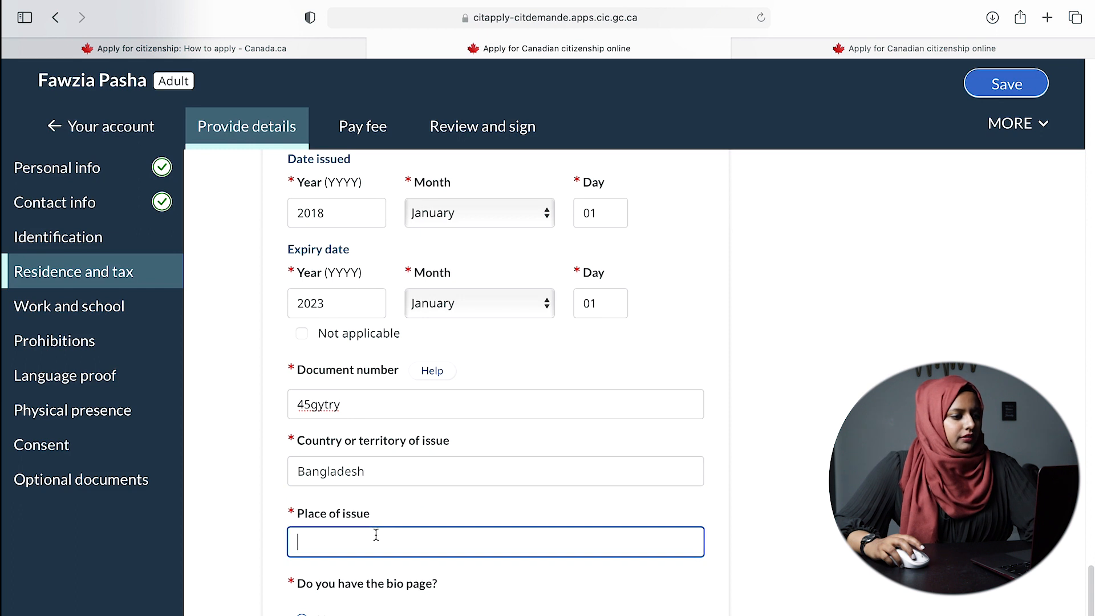
text(dhaka)
scroll(755, 532, down, 5)
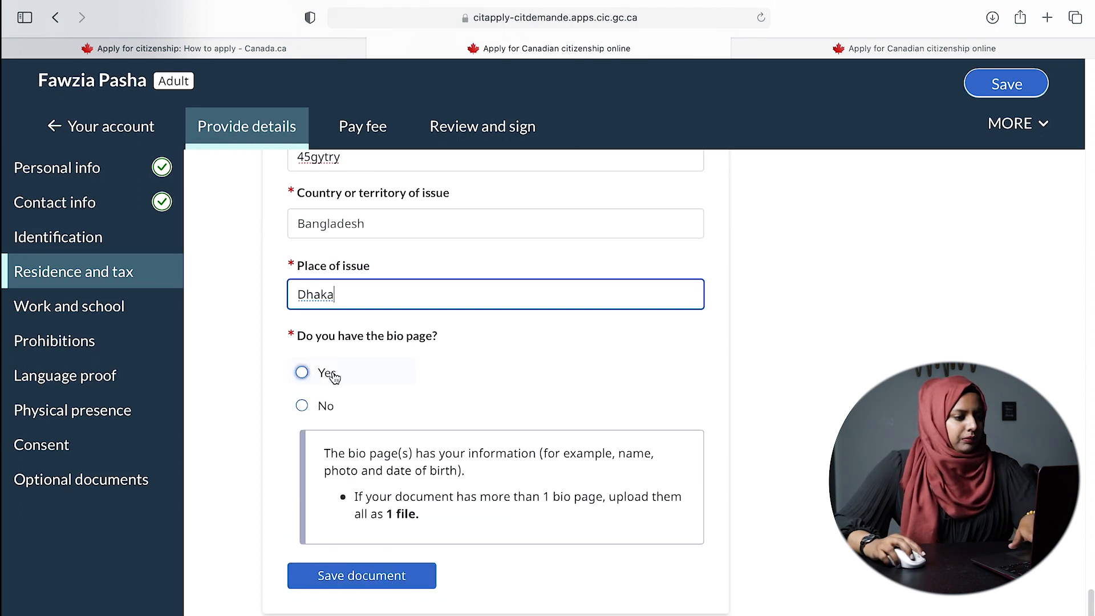
click(330, 373)
- Review the passport entry and save the application progress
scroll(762, 423, down, 3)
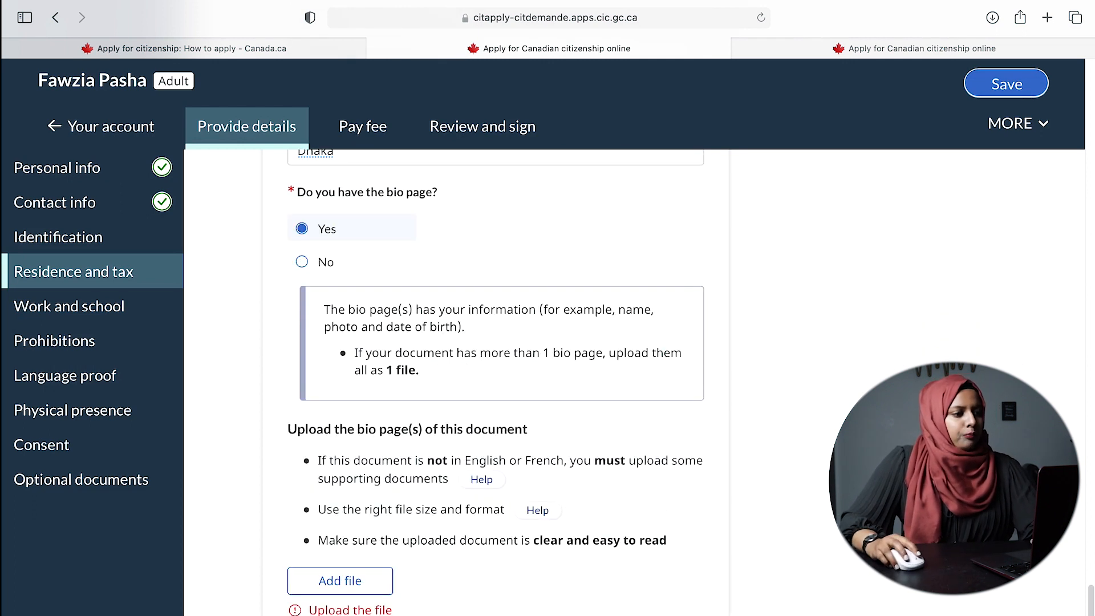
scroll(758, 550, down, 2)
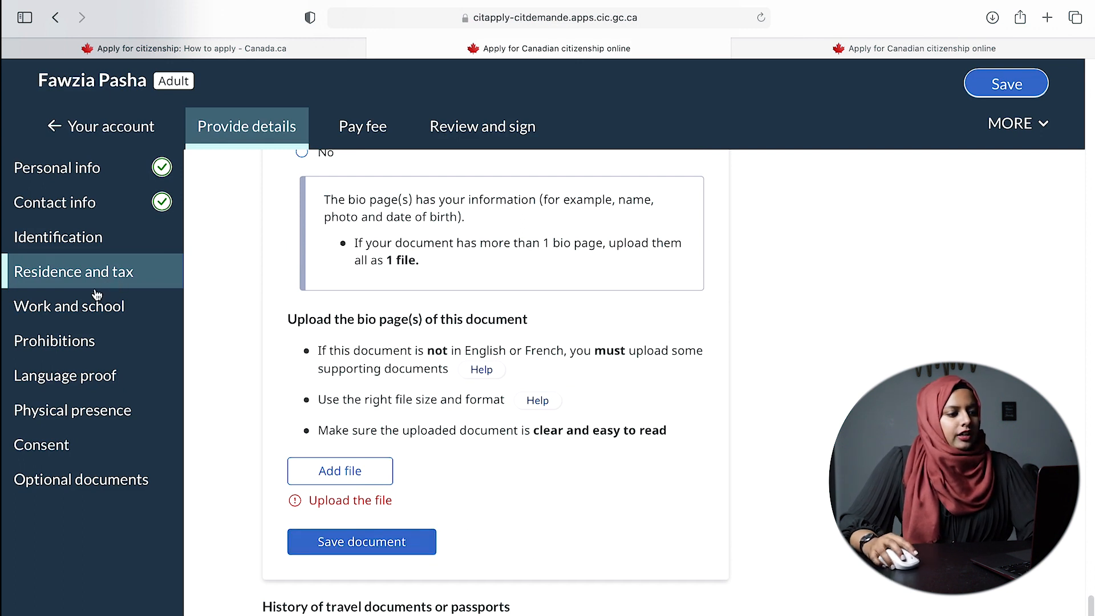
scroll(445, 468, up, 5)
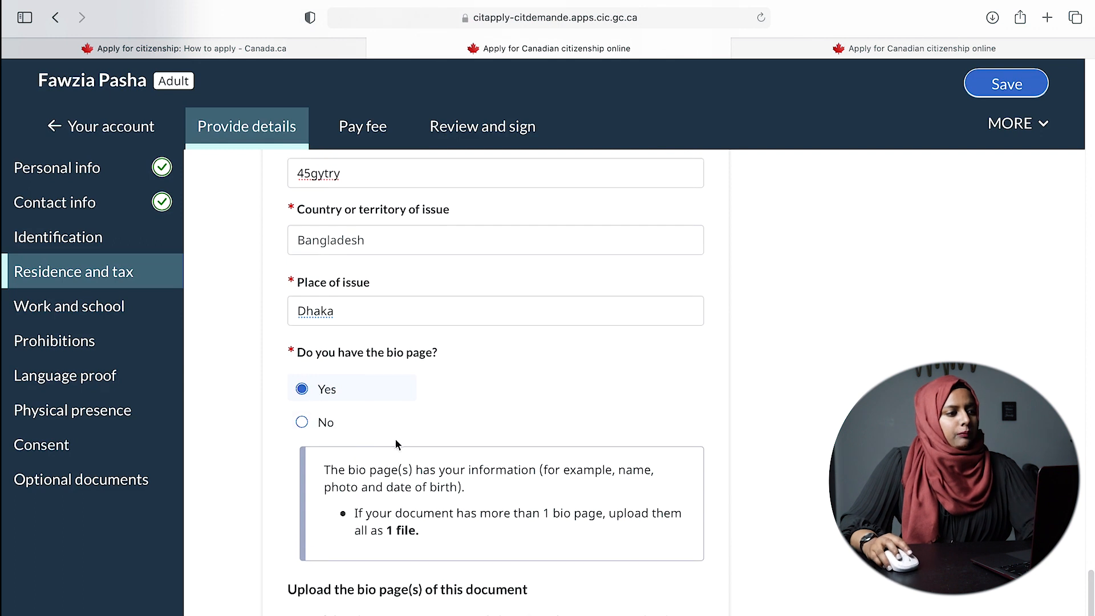
scroll(399, 451, down, 5)
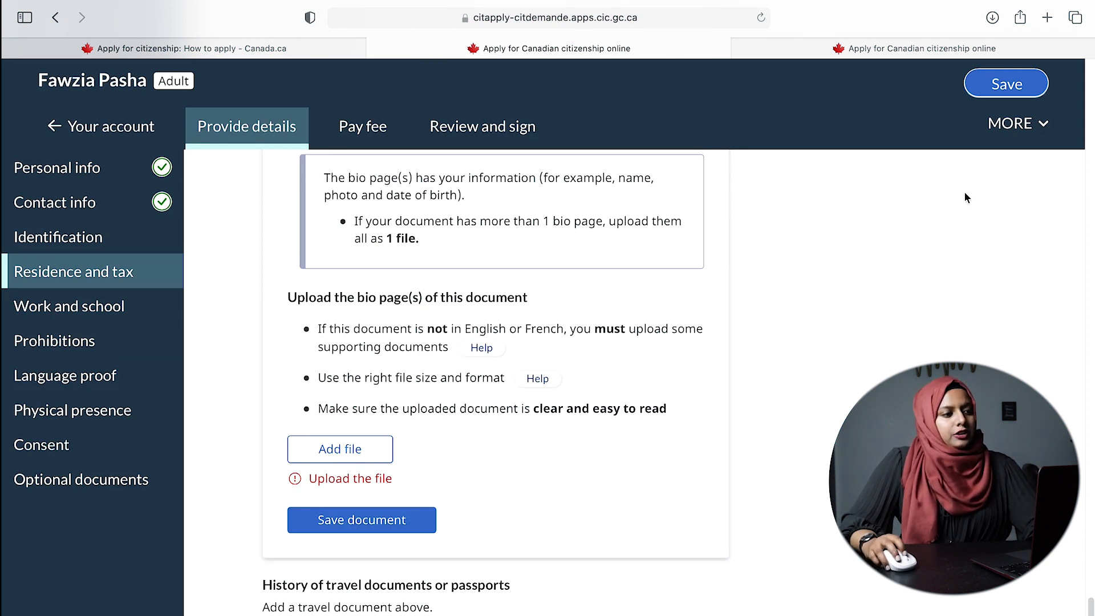
click(1005, 84)
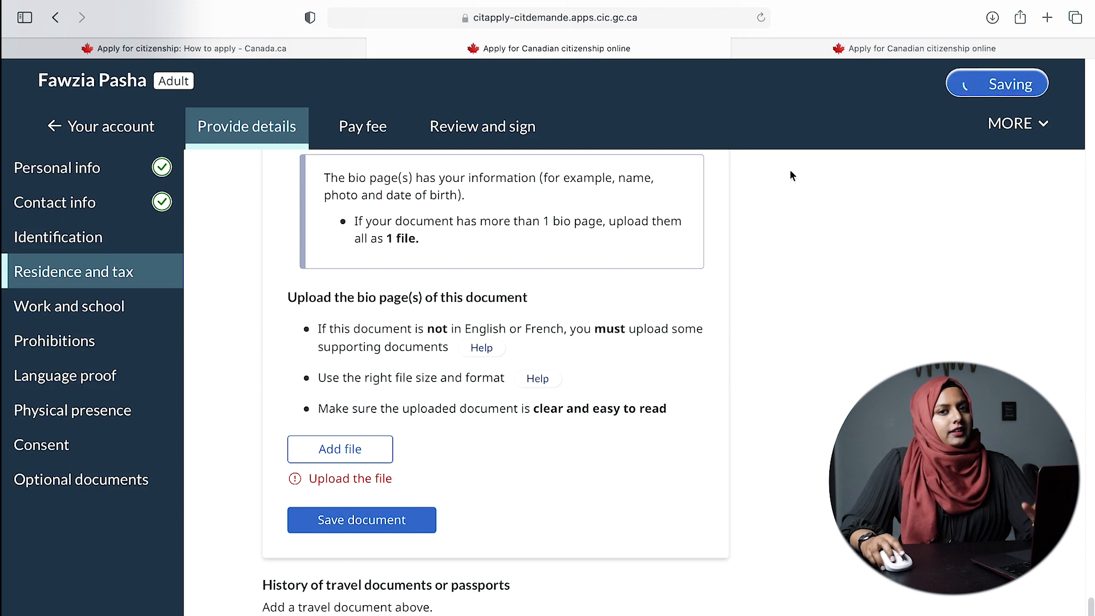
scroll(687, 367, down, 2)
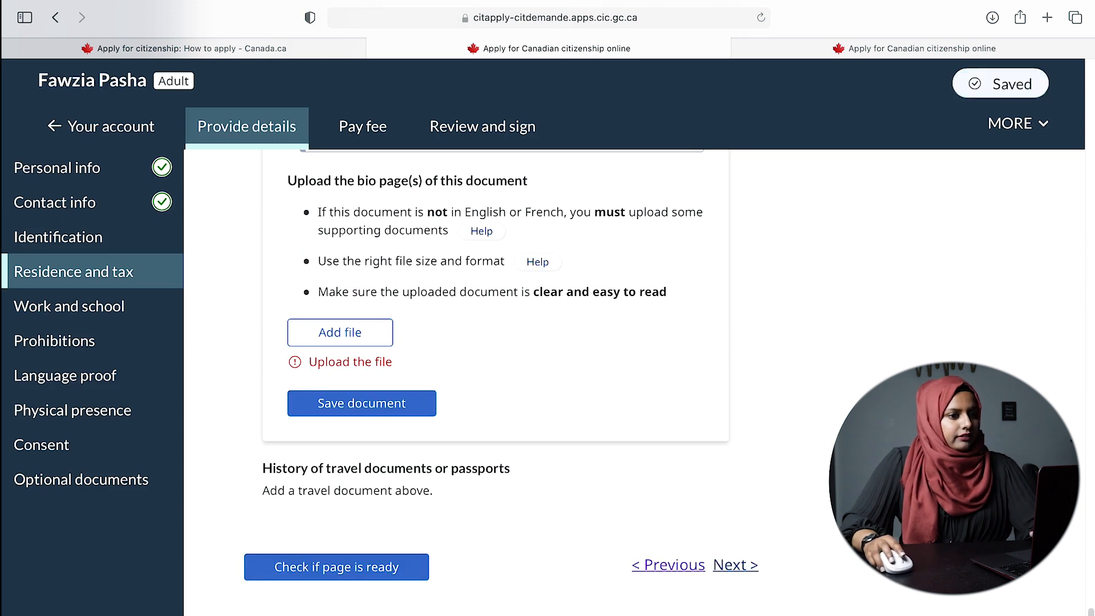
- Advance to the Work, school and activities page and highlight the employment history heading
click(736, 565)
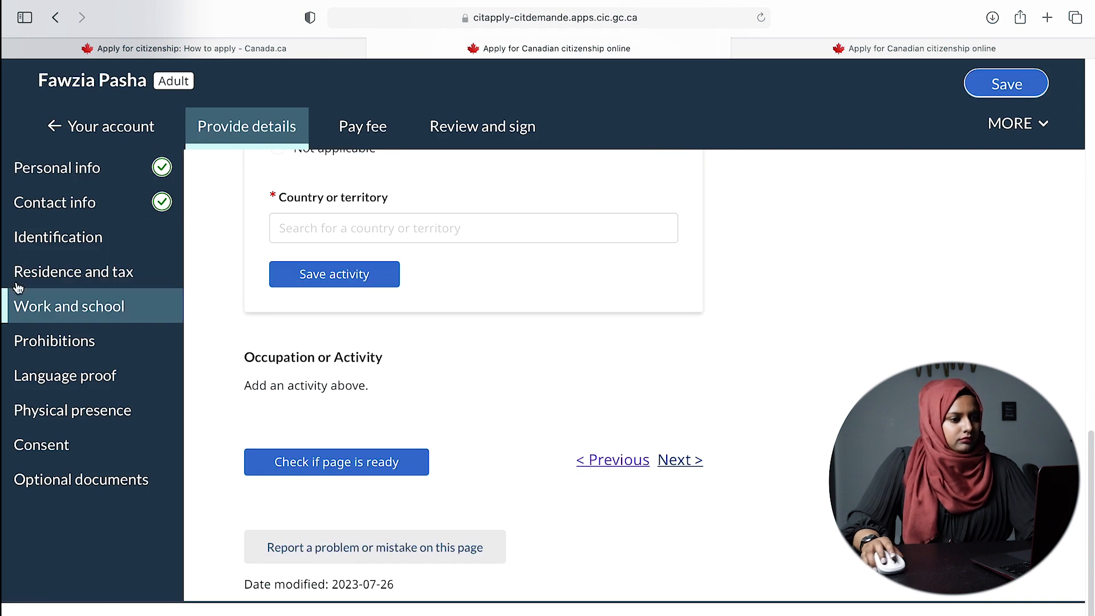
scroll(911, 357, up, 10)
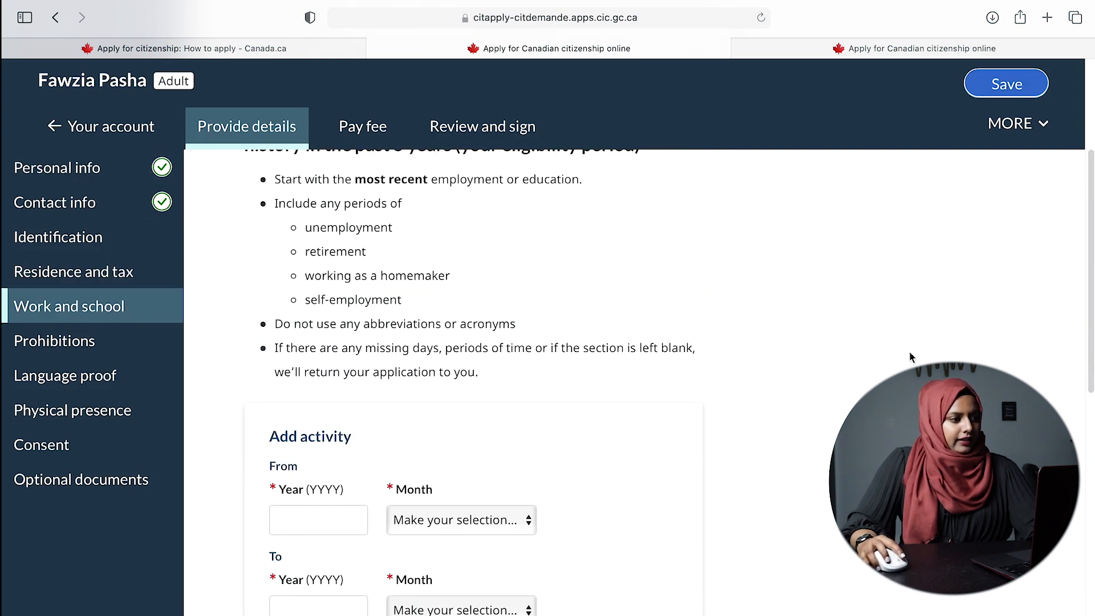
scroll(907, 356, up, 5)
scroll(626, 334, down, 2)
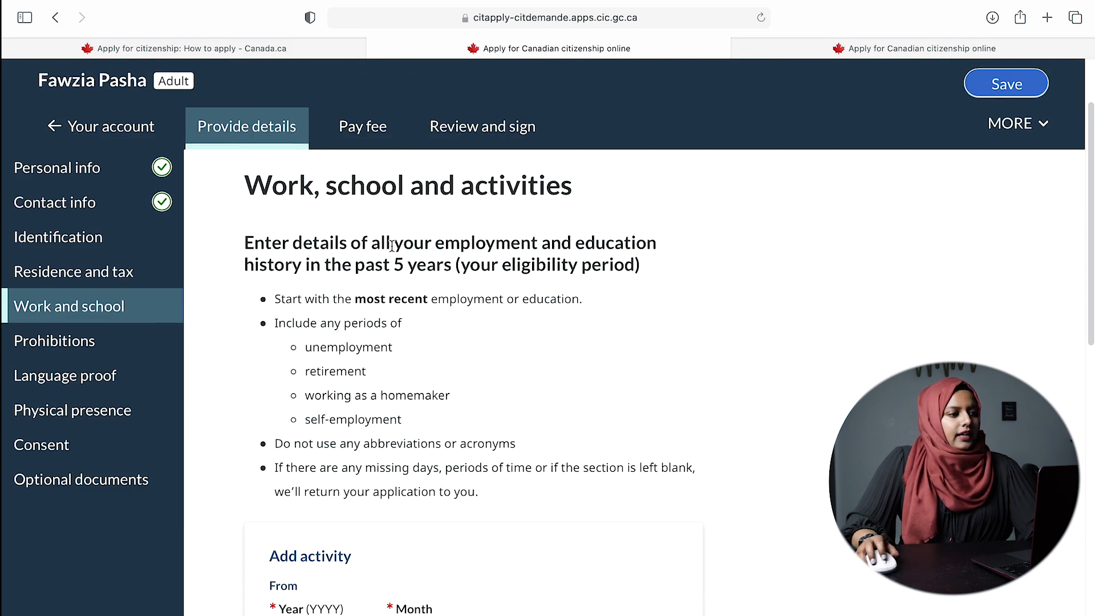
drag(435, 242, 643, 264)
- Scroll to the first activity form and place the cursor in its From year field
scroll(705, 282, down, 1)
scroll(618, 308, down, 5)
scroll(536, 307, up, 2)
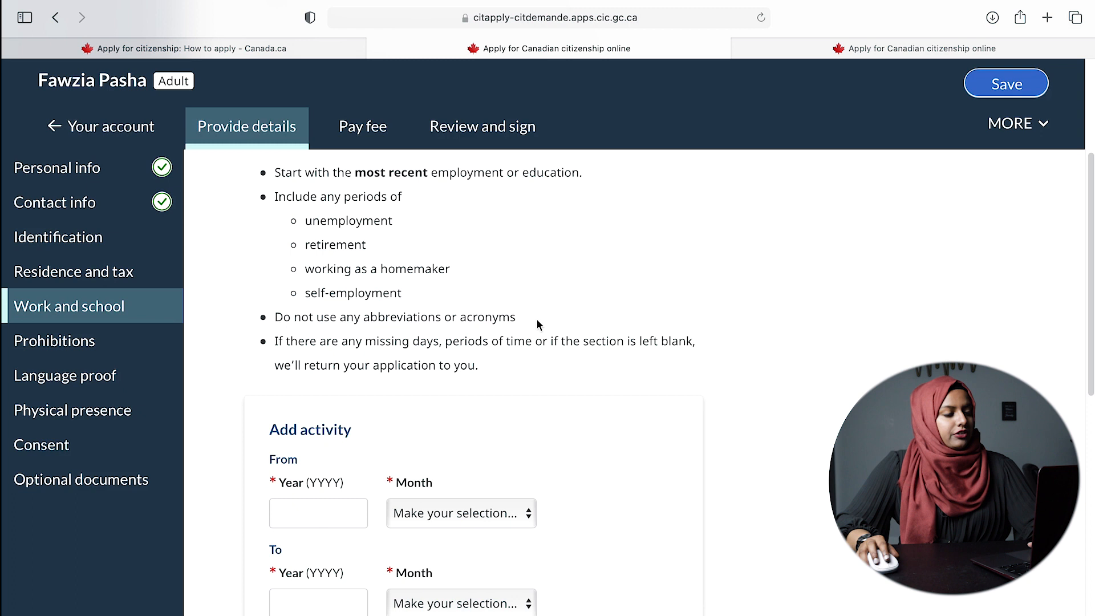
scroll(451, 306, down, 2)
scroll(362, 328, up, 4)
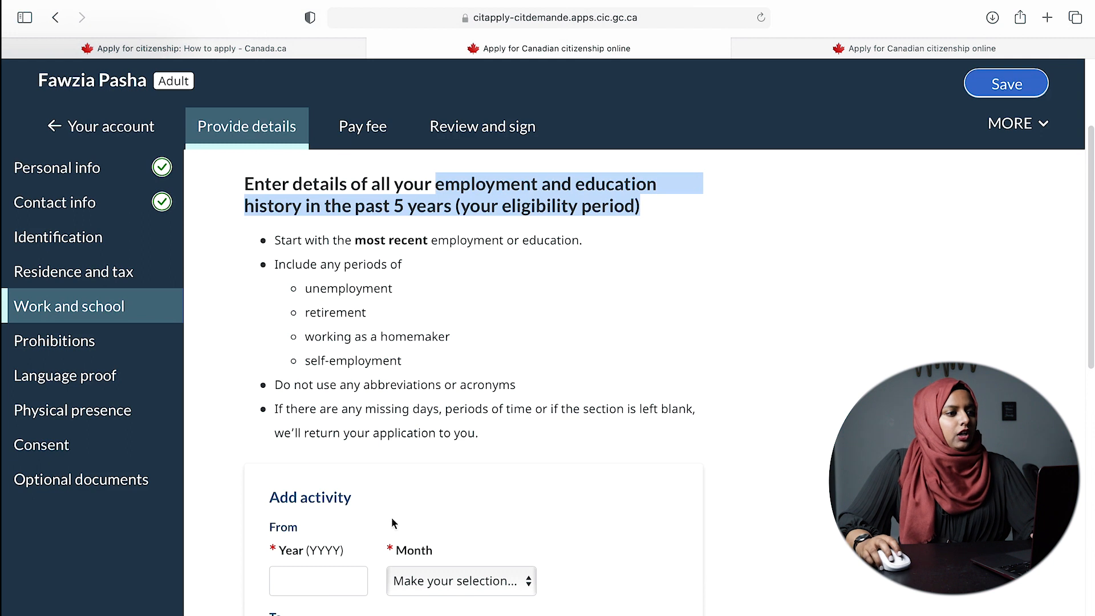
click(318, 567)
scroll(755, 525, down, 2)
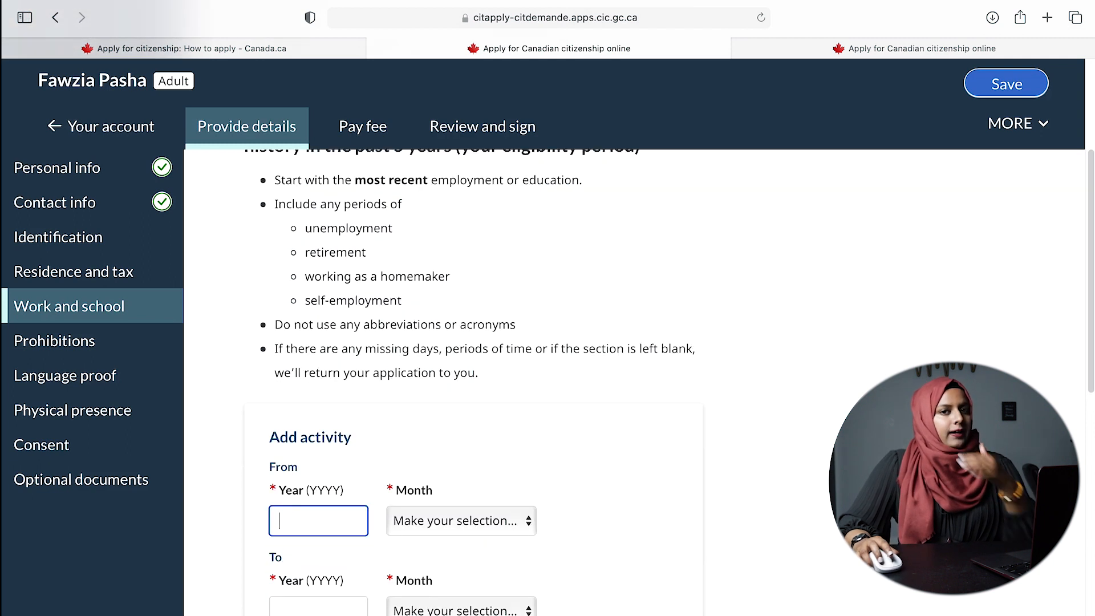
- Set the activity period from August 2018 to July 2019
scroll(755, 525, down, 1)
text(2018)
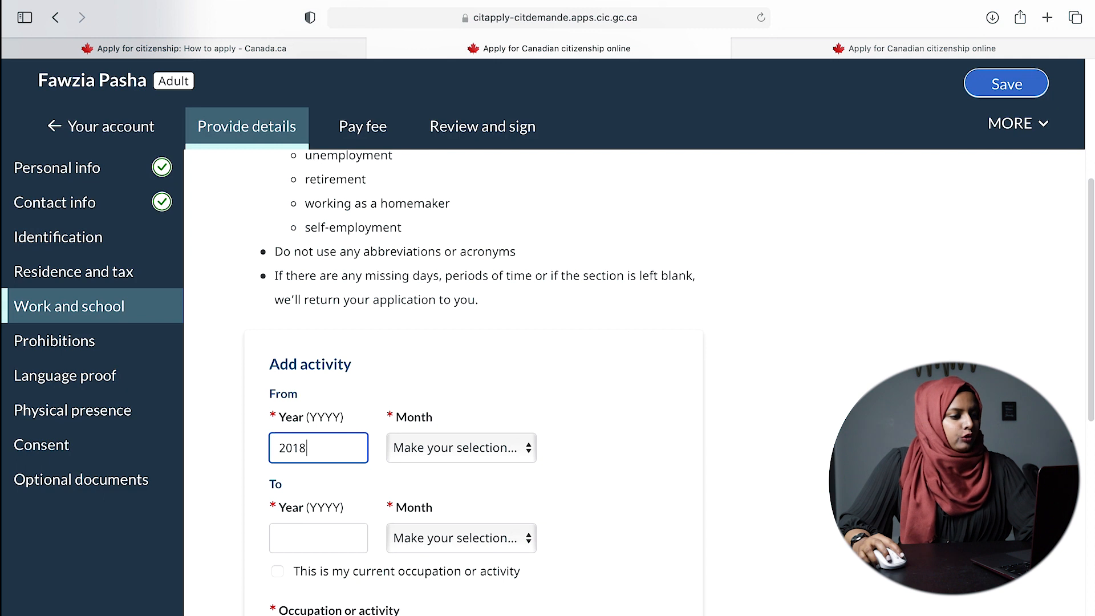
click(475, 447)
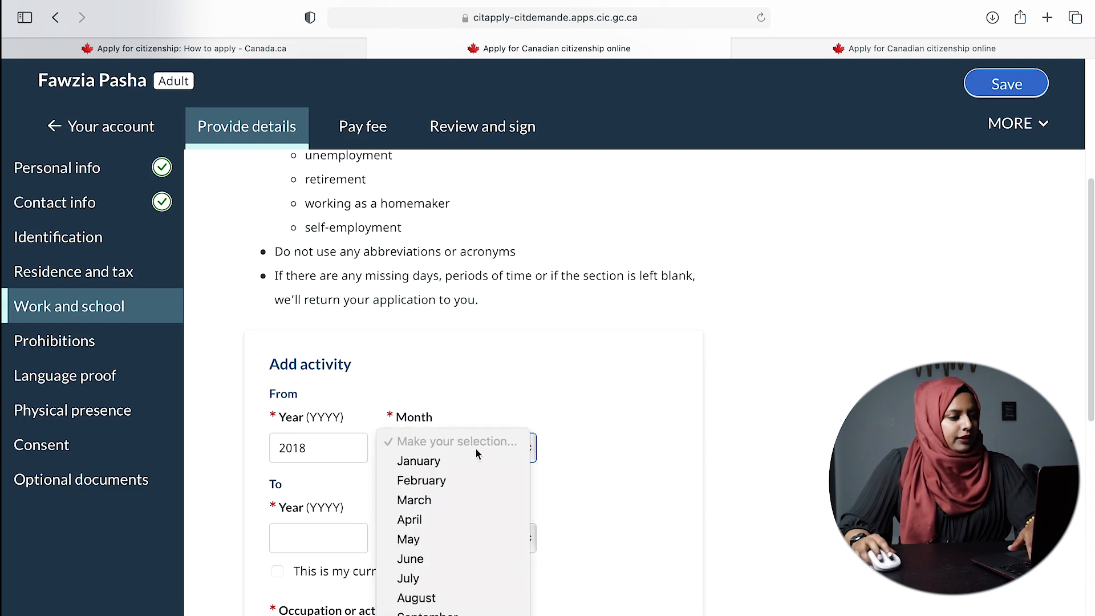
click(440, 600)
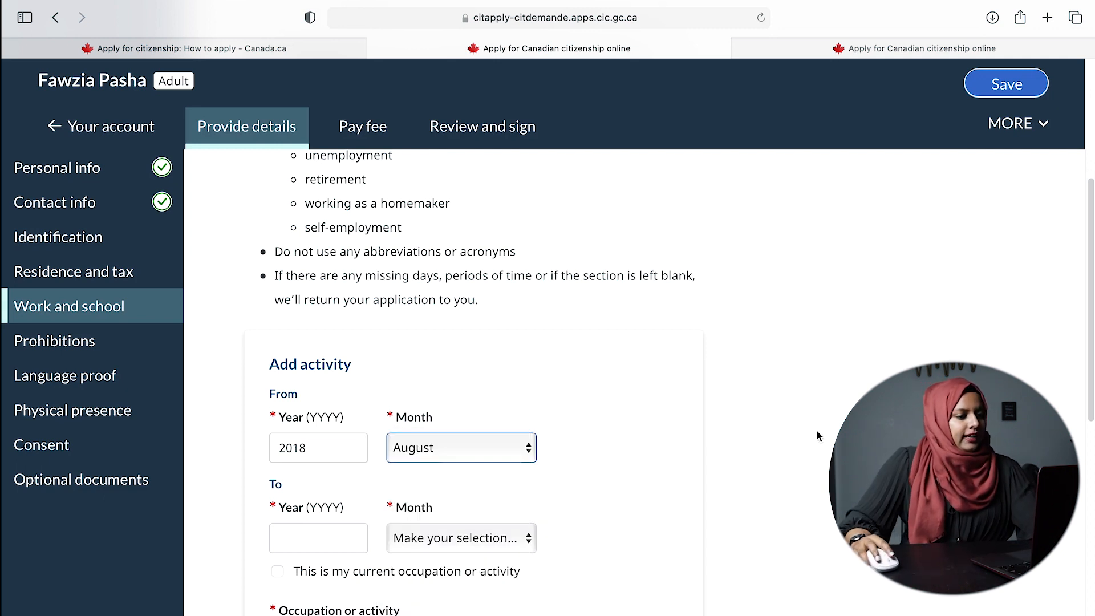
scroll(673, 482, down, 2)
click(314, 461)
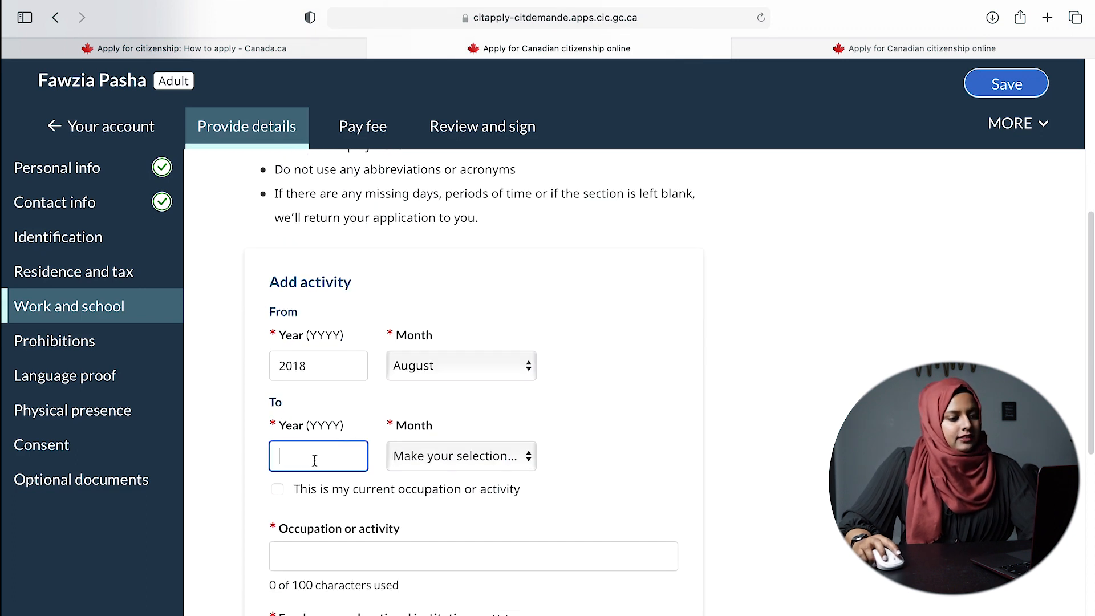
text(2019)
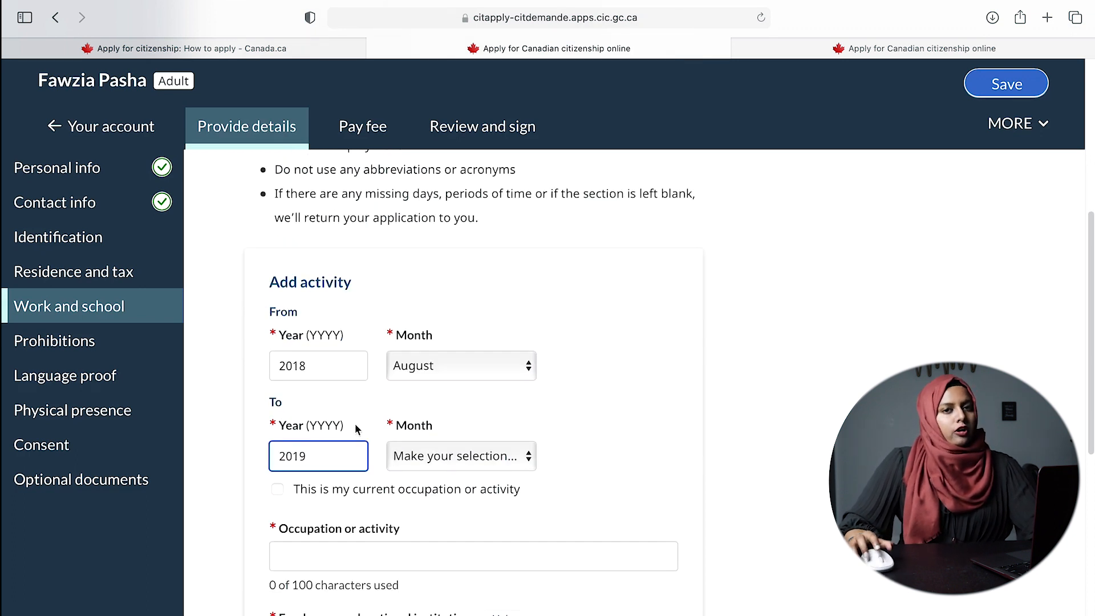
click(416, 455)
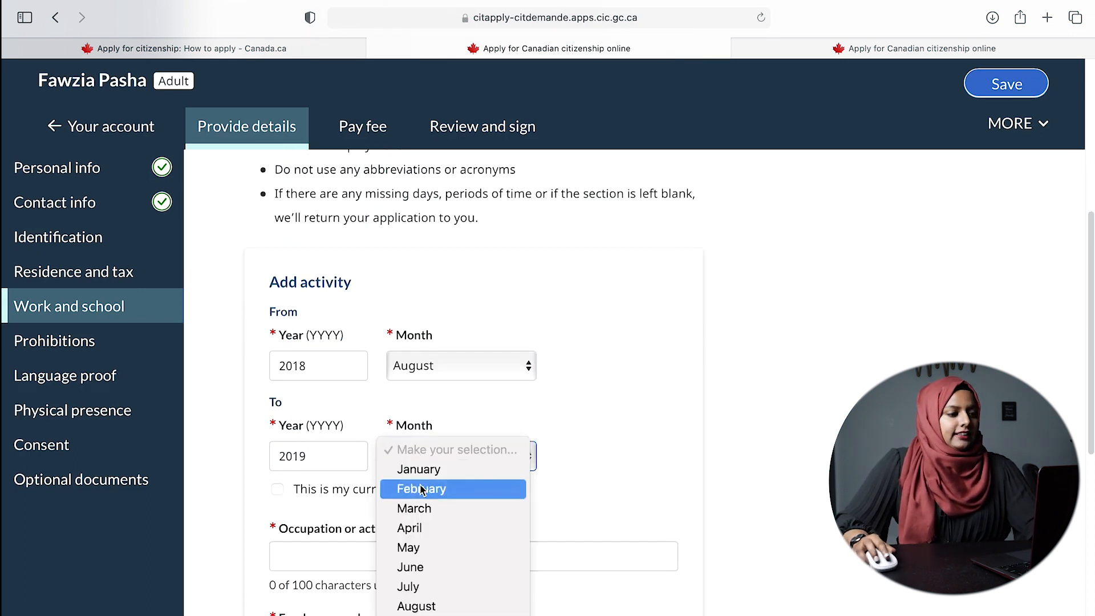
click(418, 587)
- Enter occupation 'teacher' and a placeholder employer name
click(374, 559)
text(te)
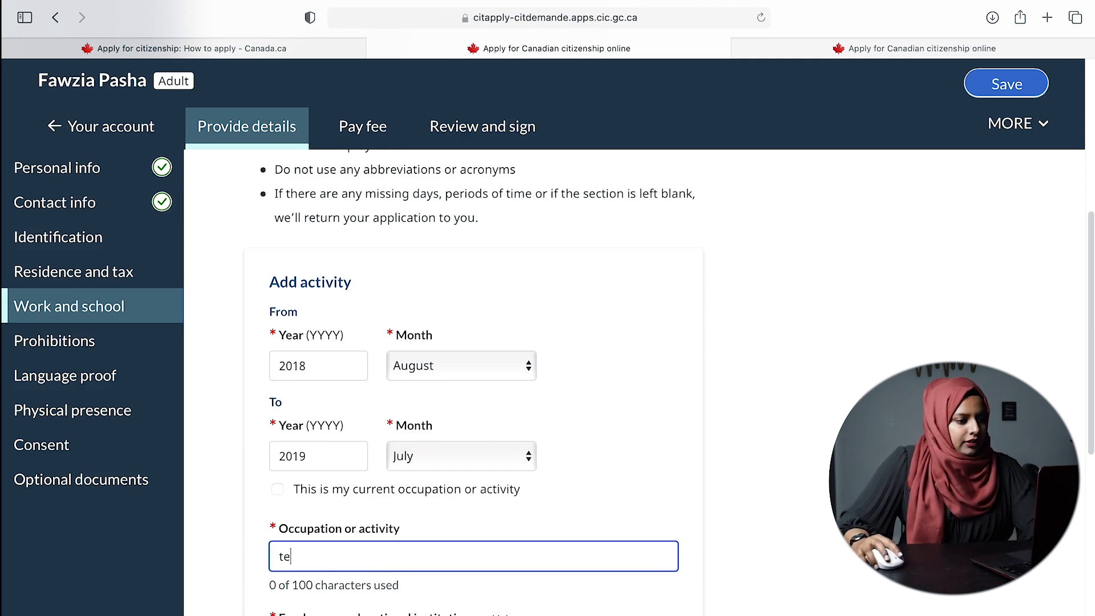
text(acher)
scroll(640, 475, down, 3)
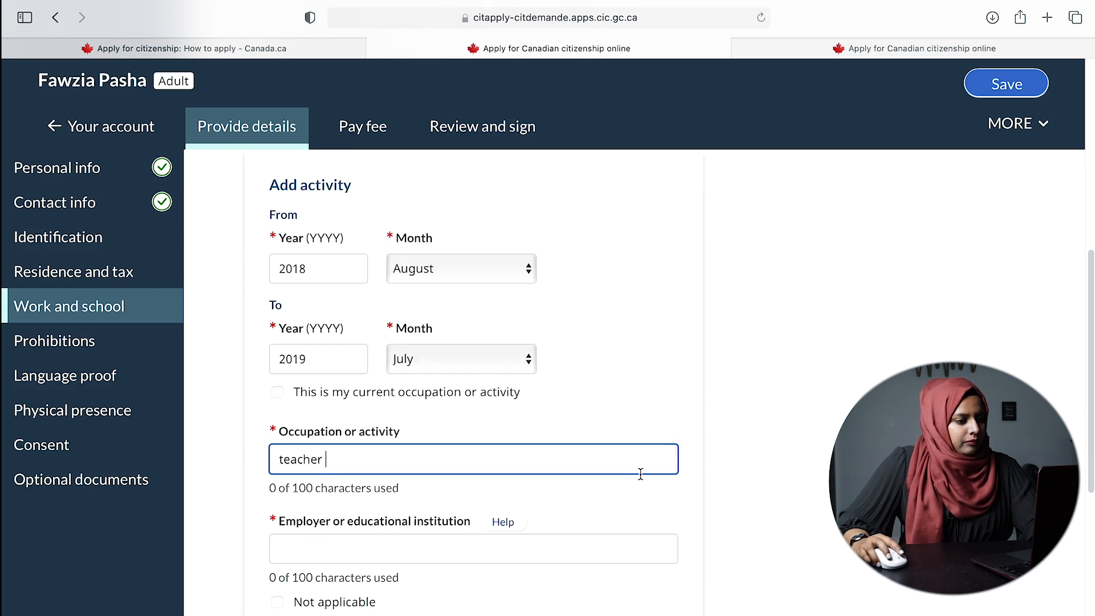
click(437, 550)
text(ljsdlkjfdsk)
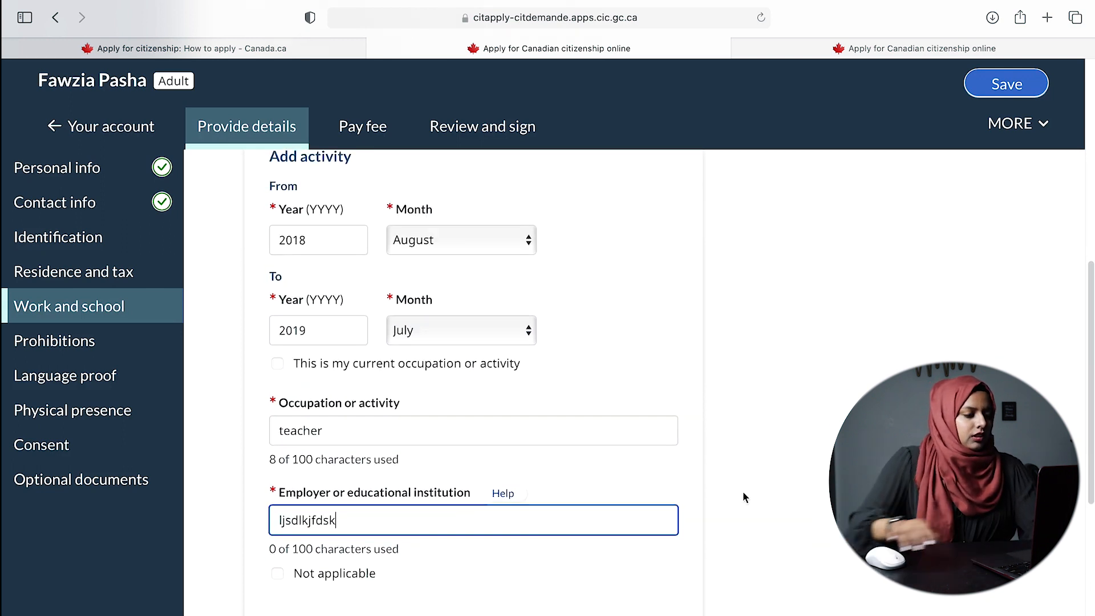
- Choose Bangladesh, fill a street and city 'dha', then save the teacher activity
scroll(606, 549, down, 8)
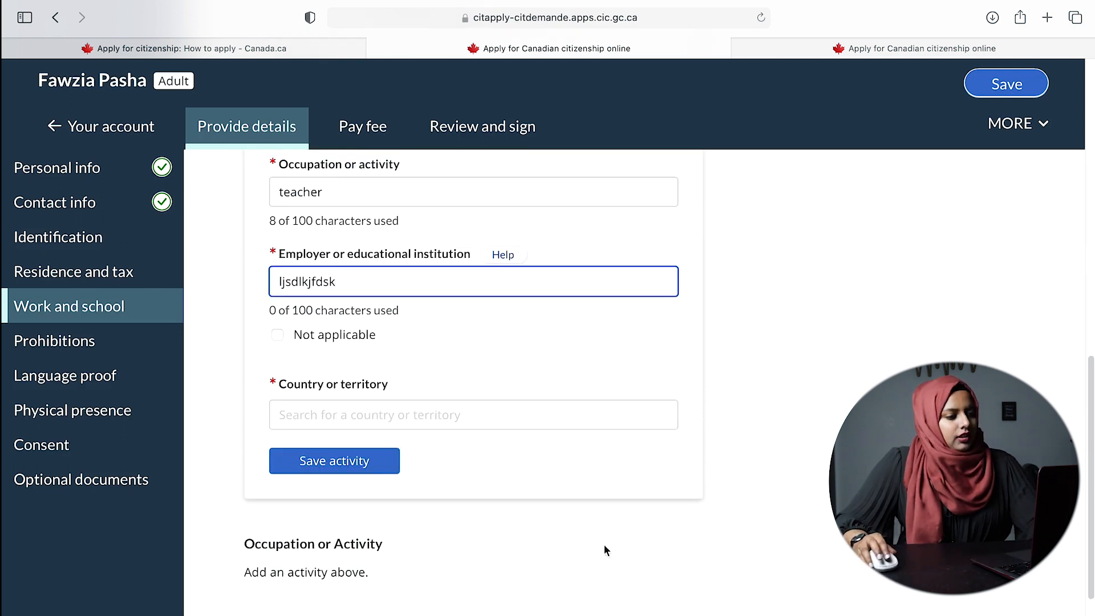
click(431, 417)
text(b)
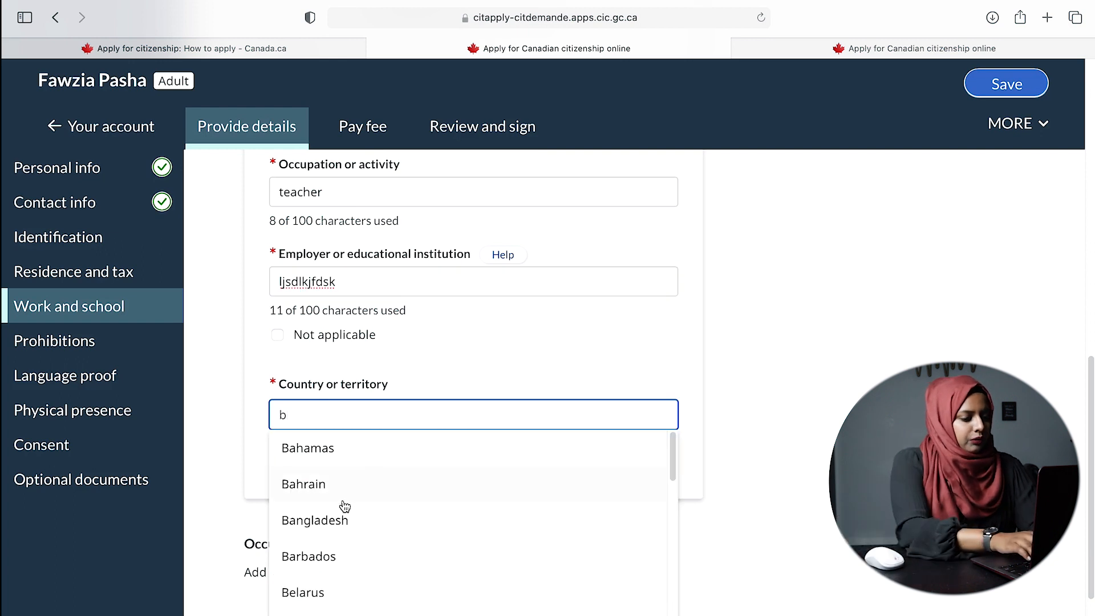
click(342, 523)
scroll(480, 473, down, 3)
click(391, 451)
text(sdgsdg)
click(367, 526)
text(dha)
scroll(500, 518, down, 3)
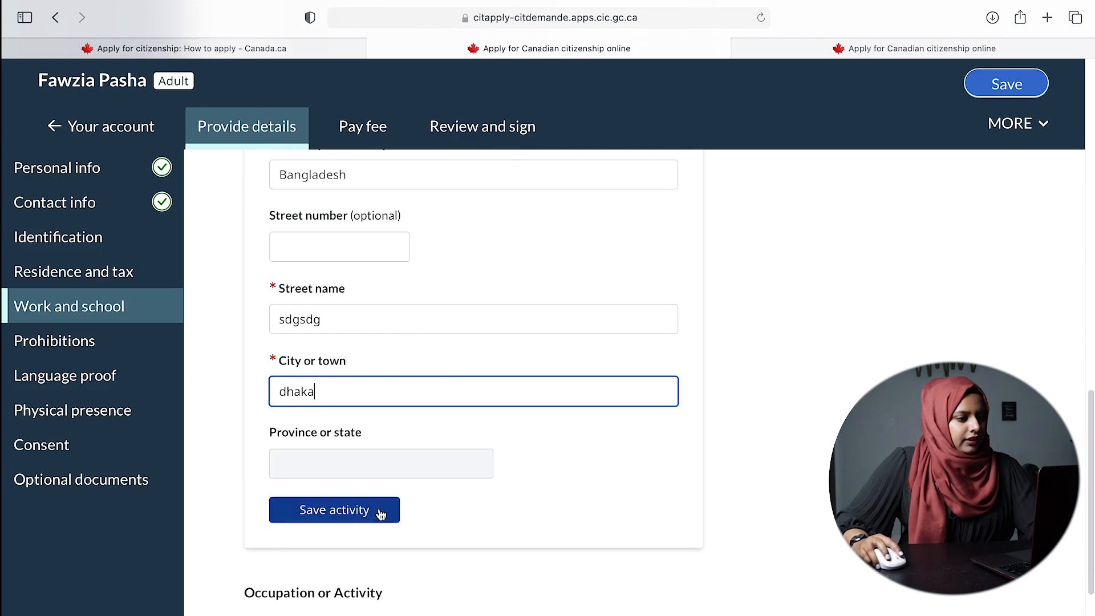
click(367, 508)
scroll(554, 496, down, 3)
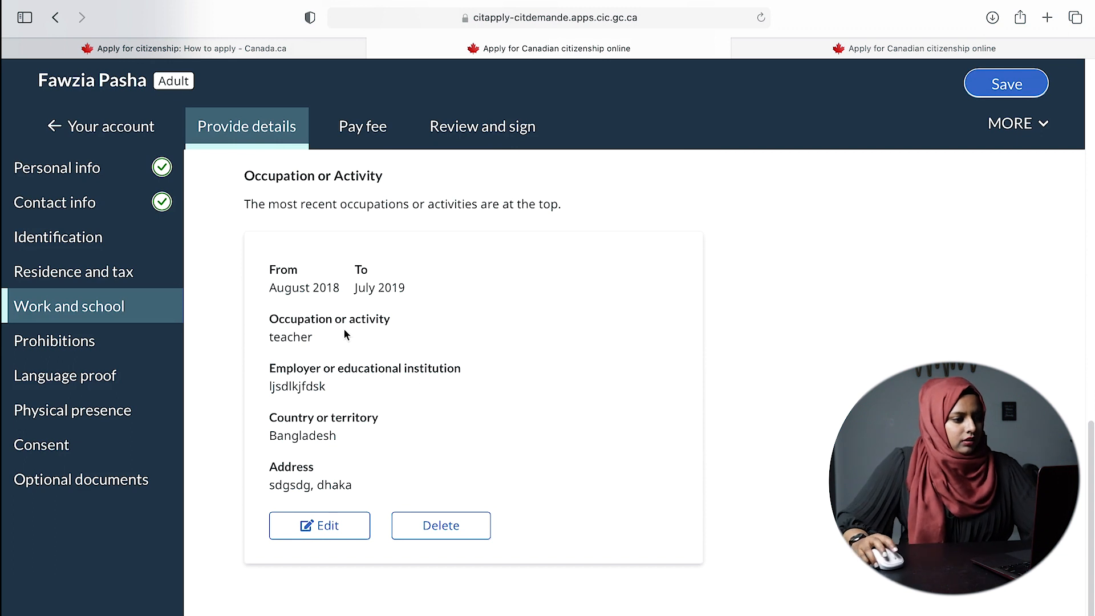
- Set the second activity's period from July 2019 to September 2019
scroll(371, 357, up, 7)
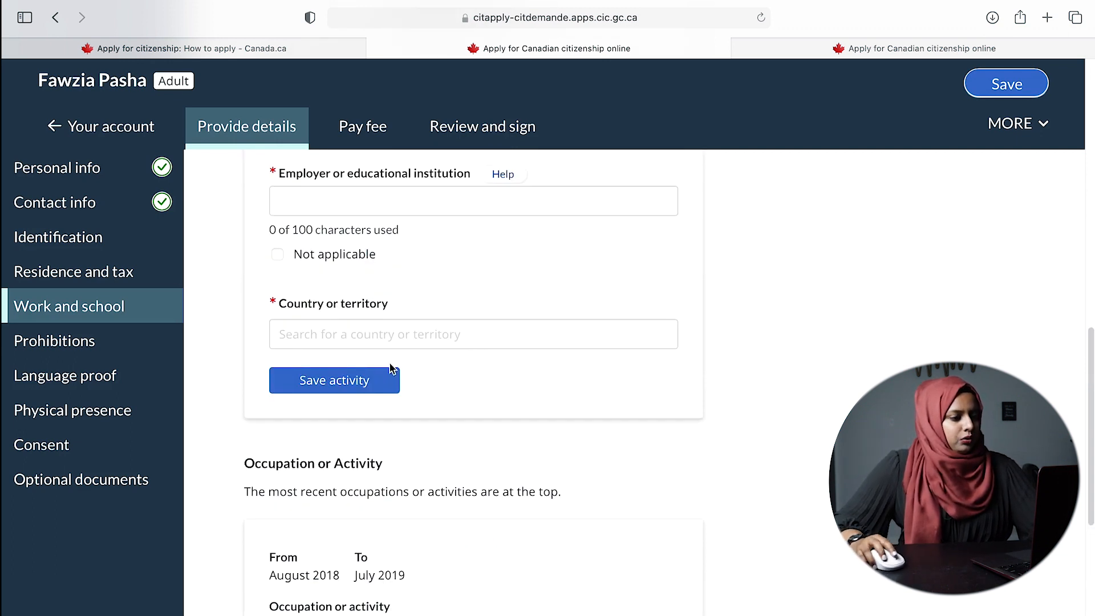
scroll(365, 345, up, 8)
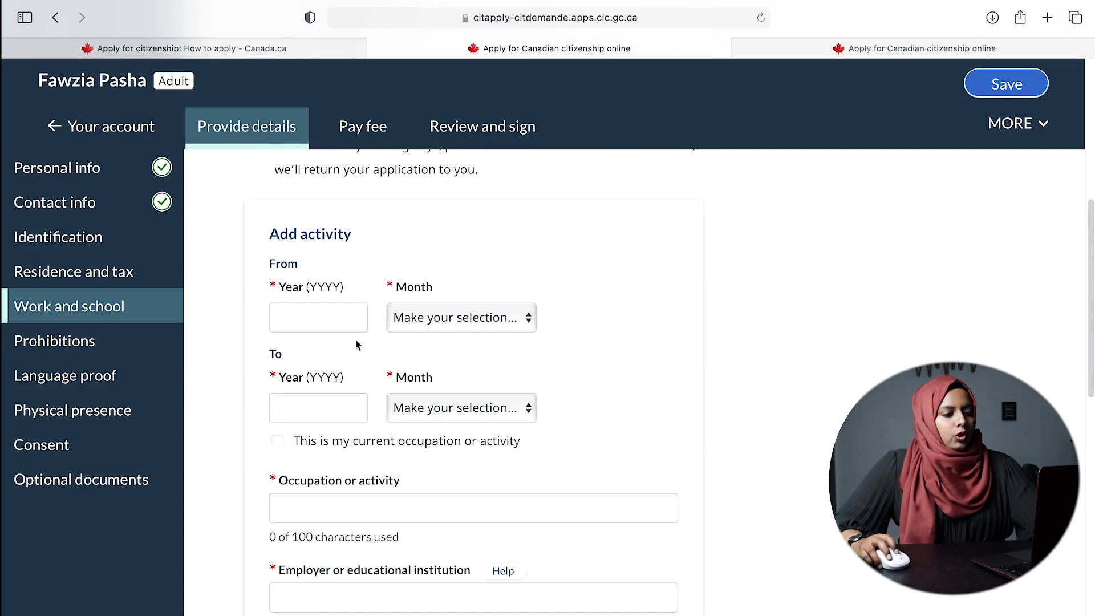
click(312, 323)
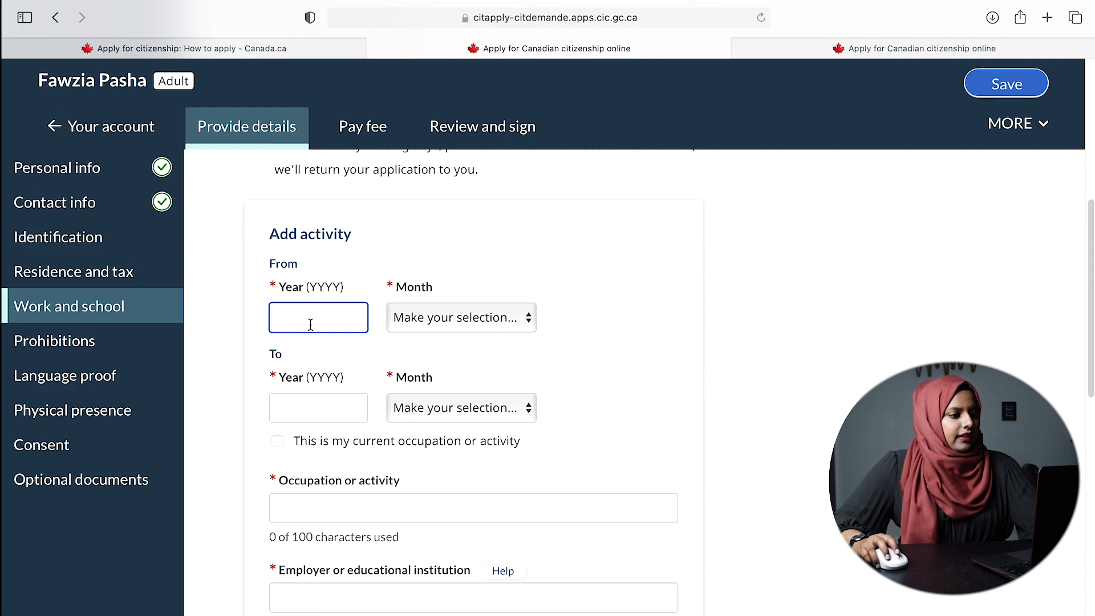
text(2019)
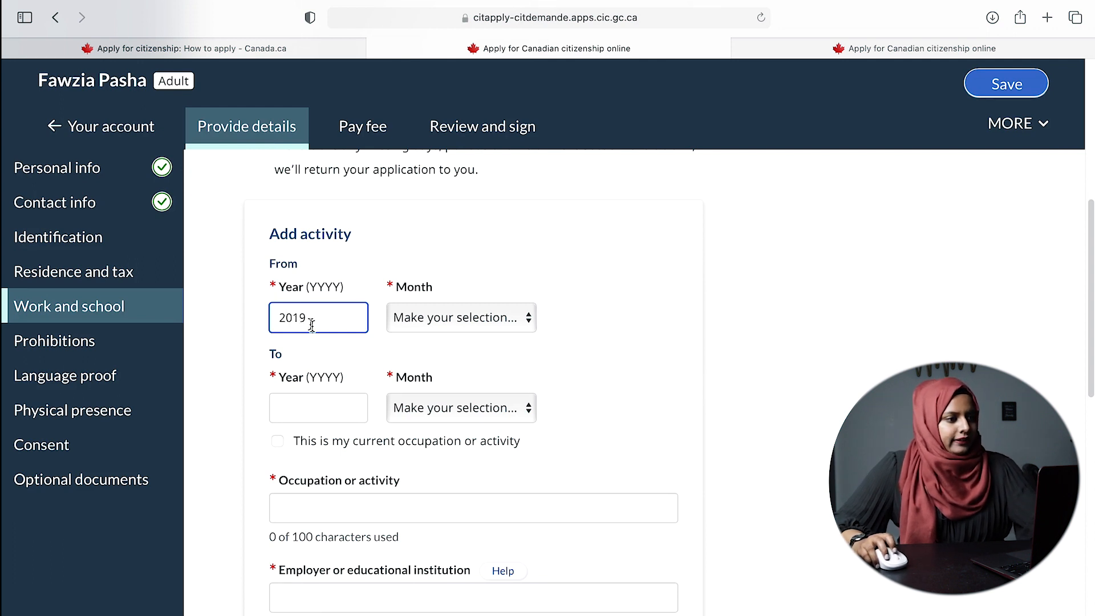
click(433, 320)
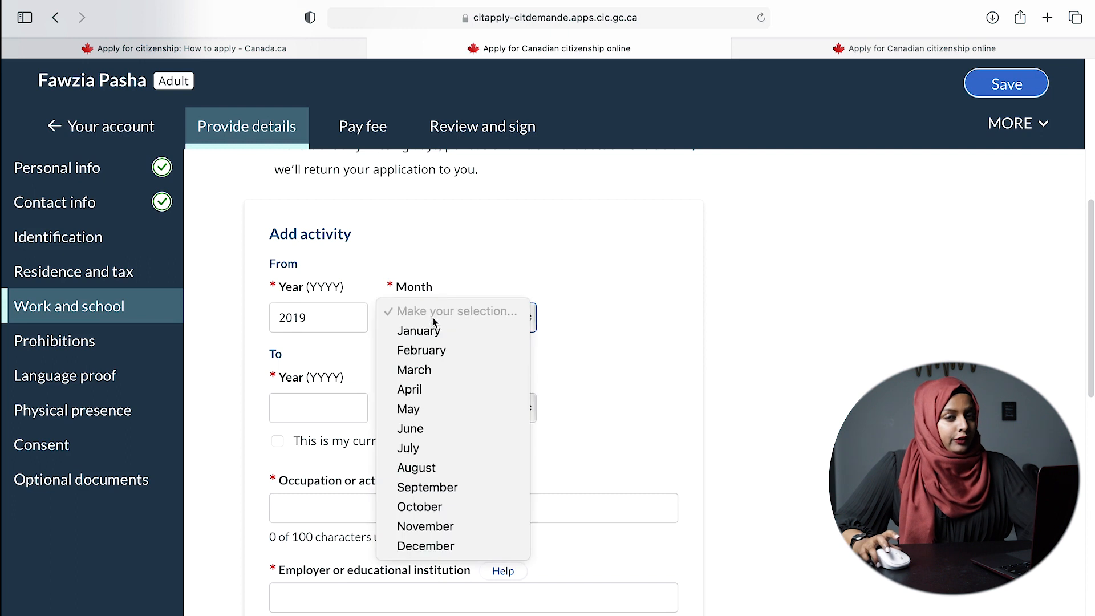
click(434, 448)
click(338, 411)
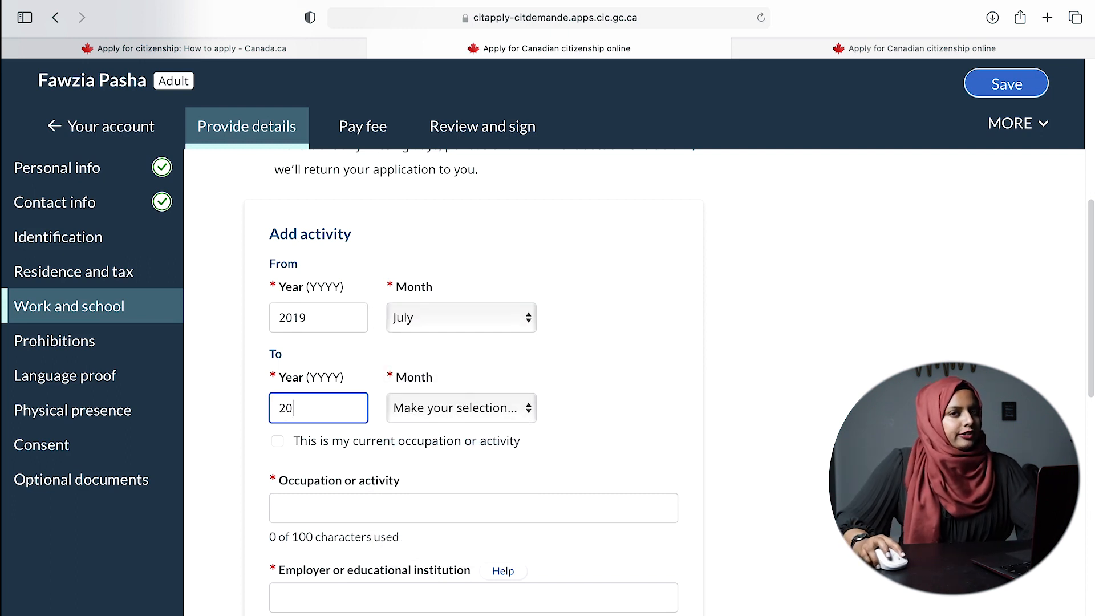
click(463, 407)
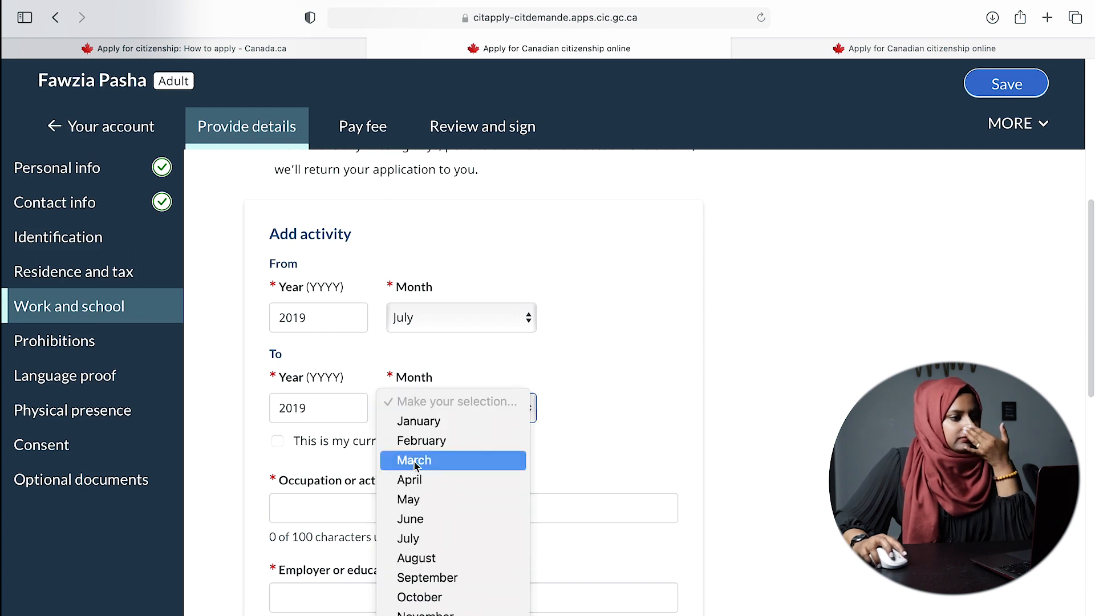
click(447, 576)
- Enter occupation 'unemployed', employer 'n/A', country Canada, and attempt to save the activity
click(415, 505)
text(unemploeyed)
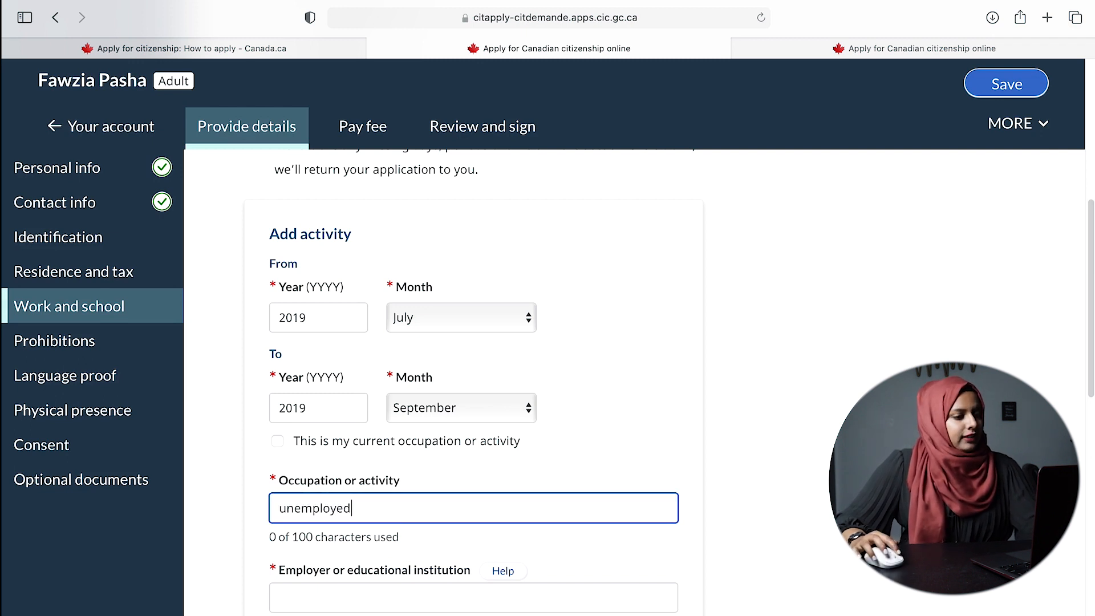
click(368, 601)
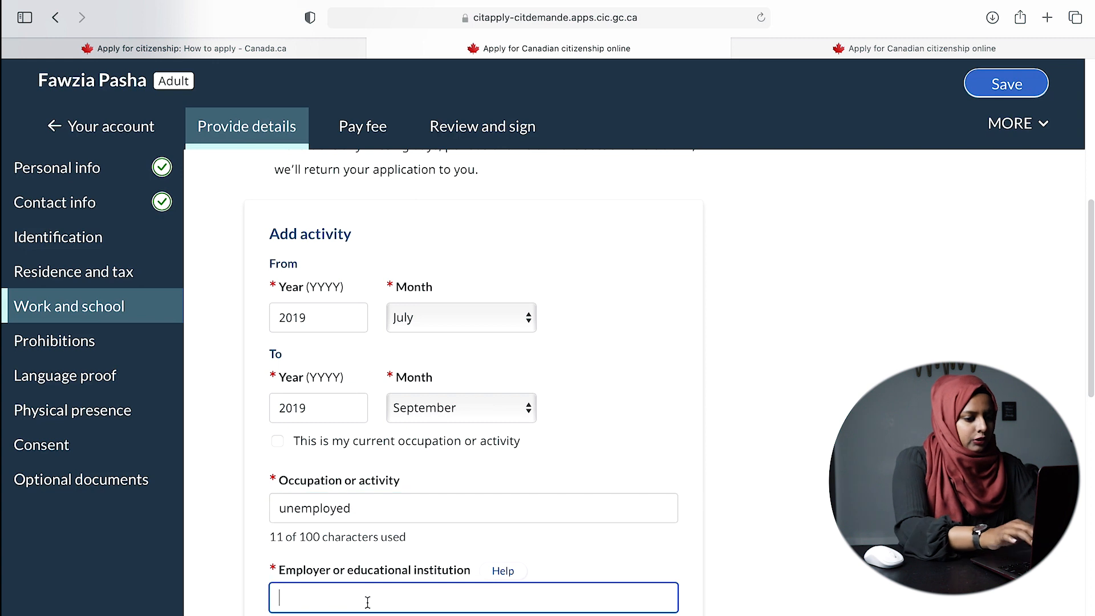
text(n/A)
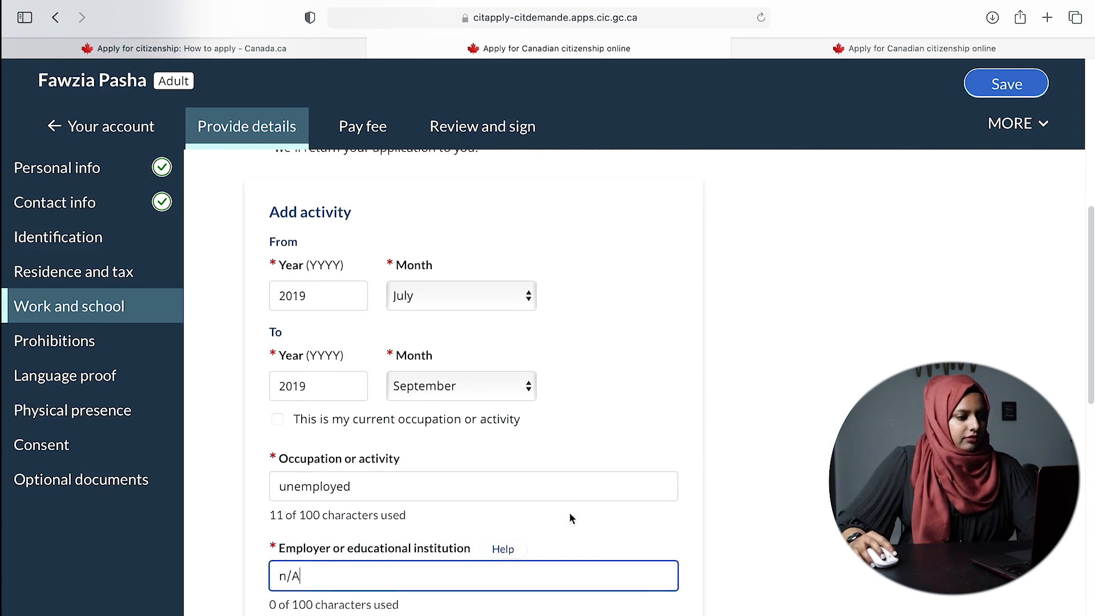
scroll(569, 513, down, 5)
click(308, 464)
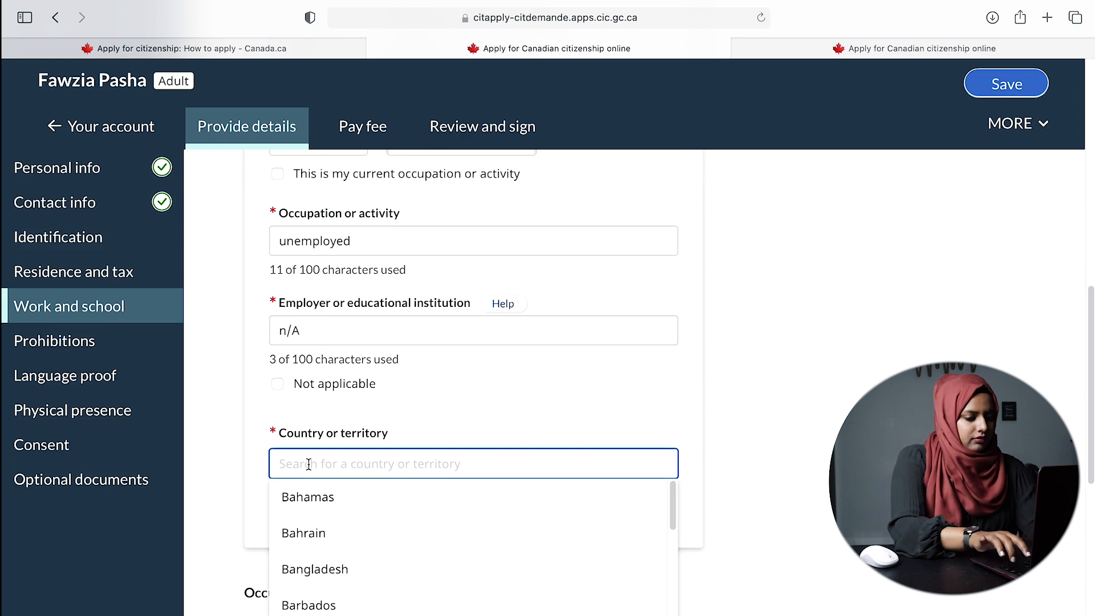
text(ca)
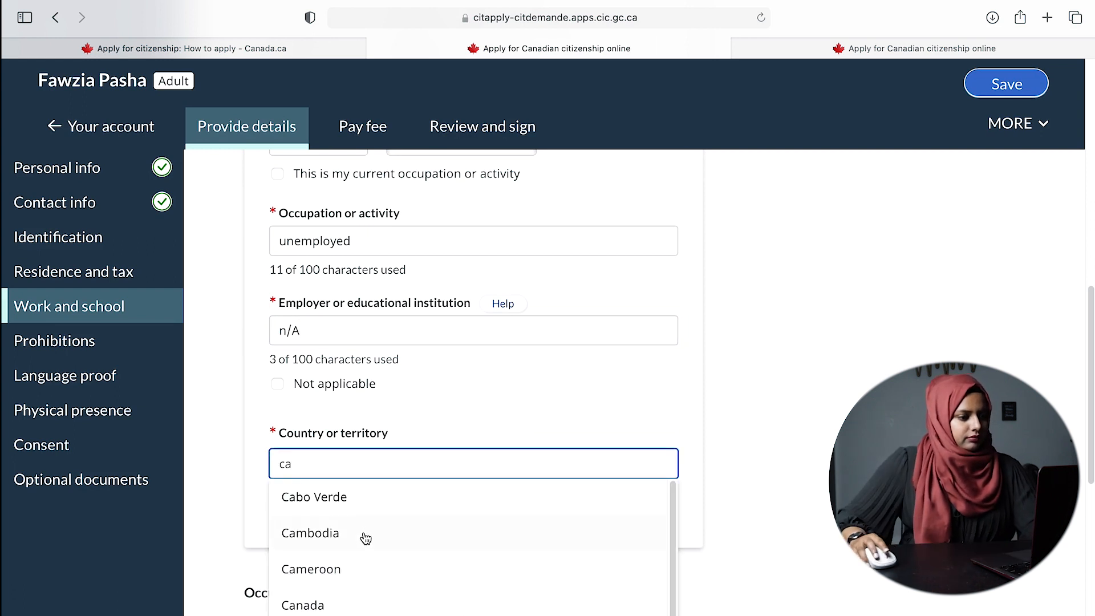
text(n)
click(356, 510)
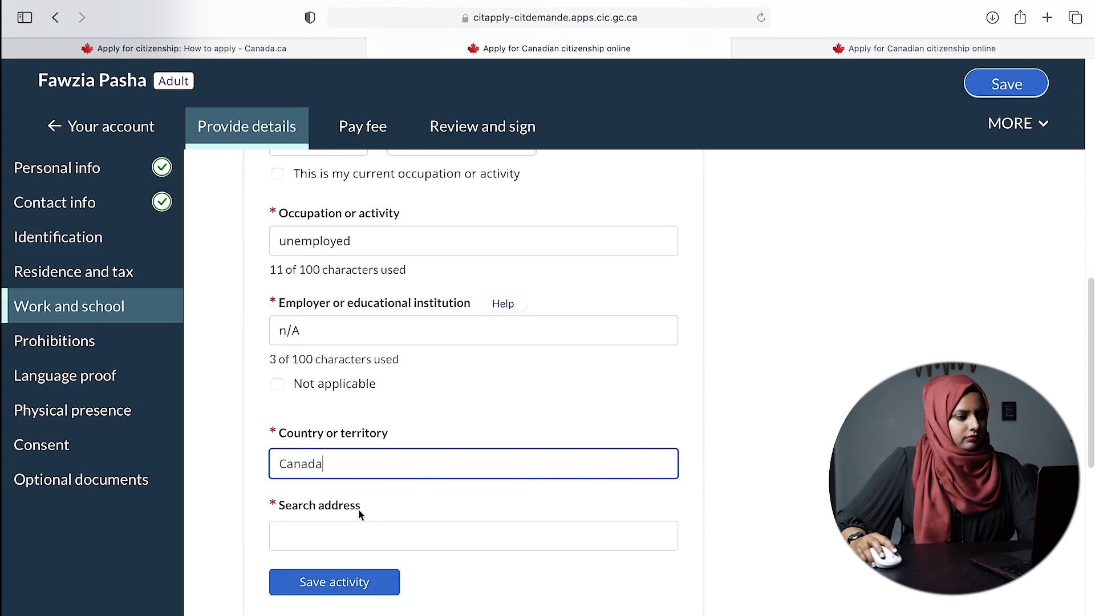
click(358, 583)
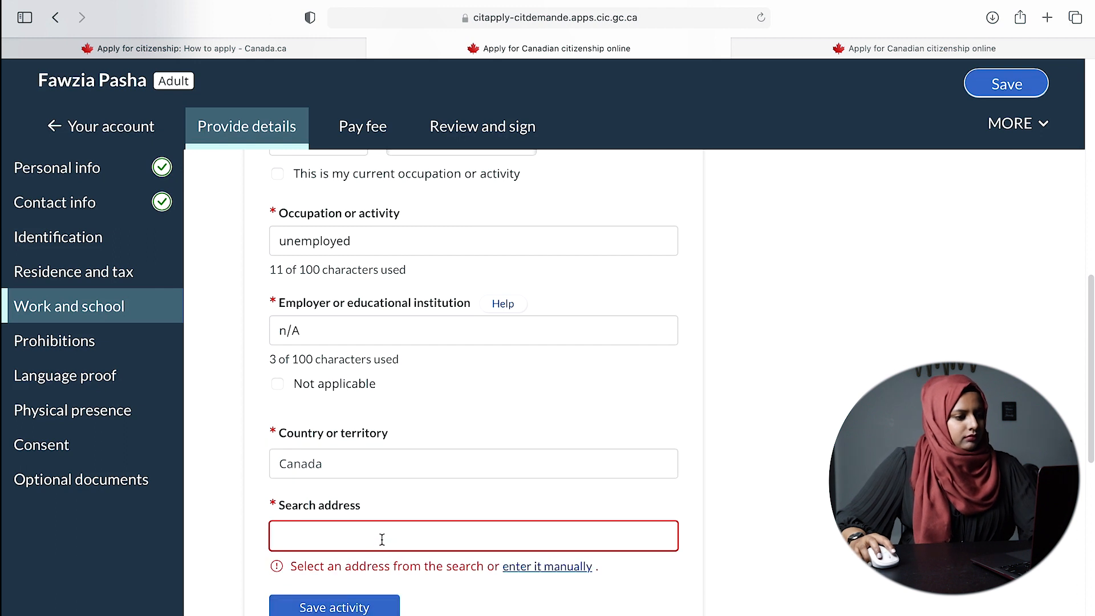
- Search 'calgary', pick a Calgary AB street address, and save the unemployed activity
text(c)
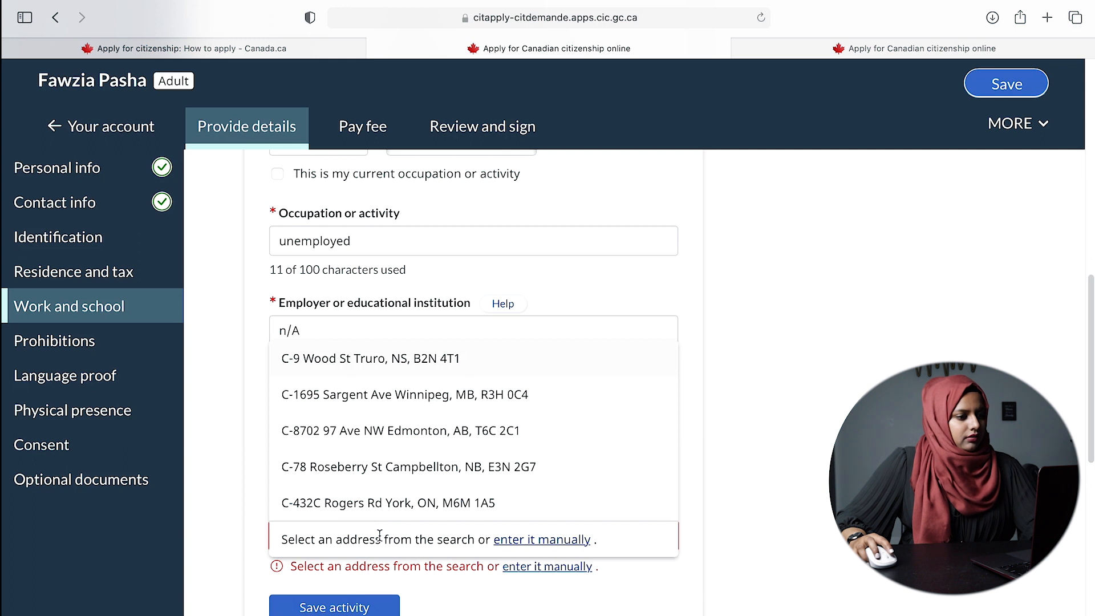
text(ana)
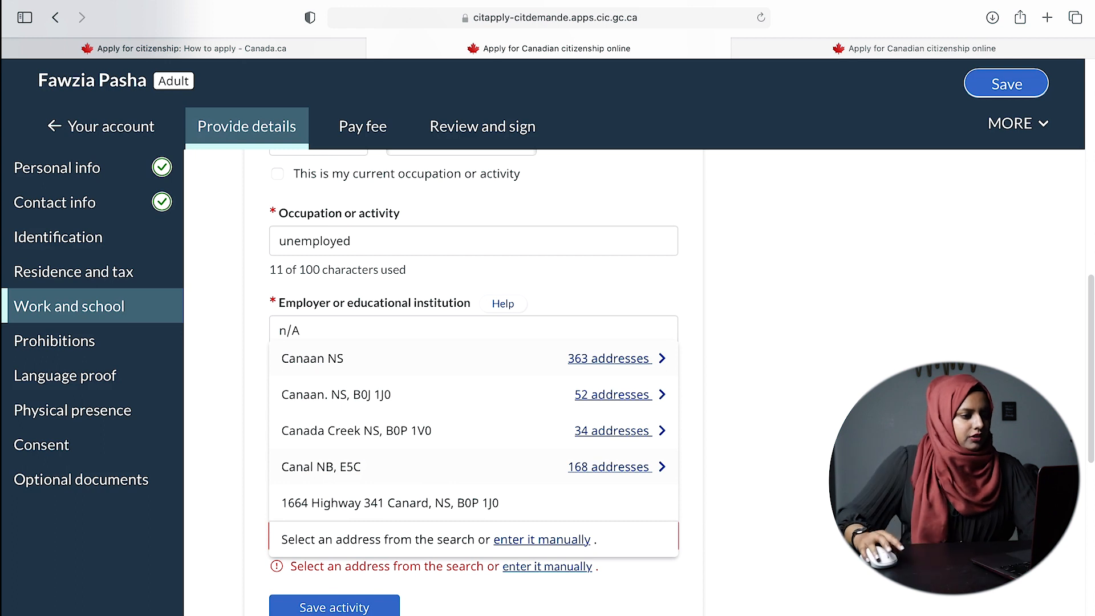
key(BackSpace)
key(BackSpace)
key(BackSpace)
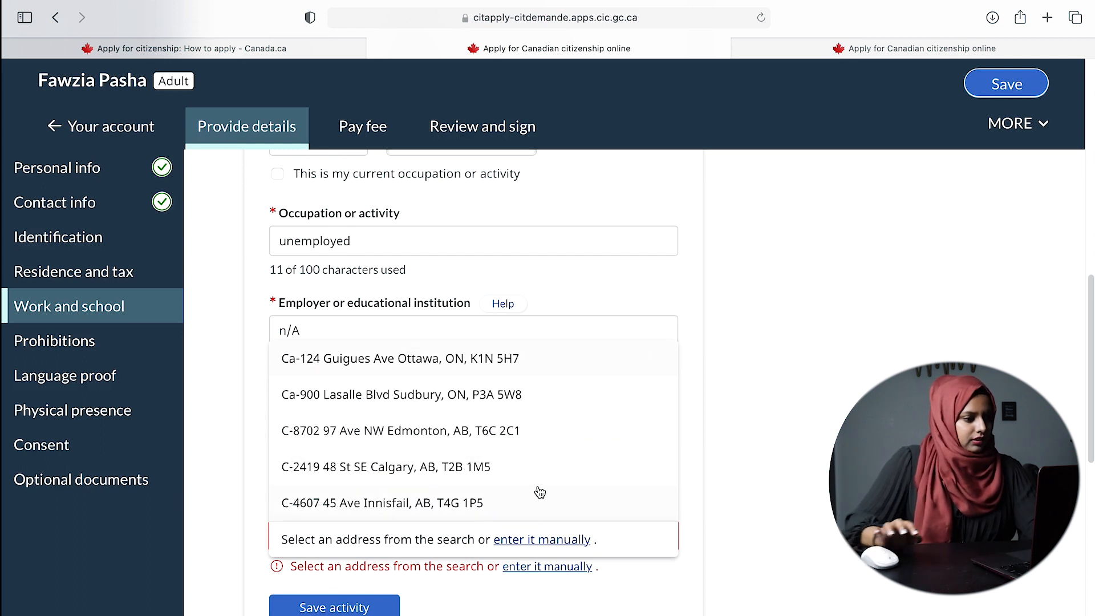
key(BackSpace)
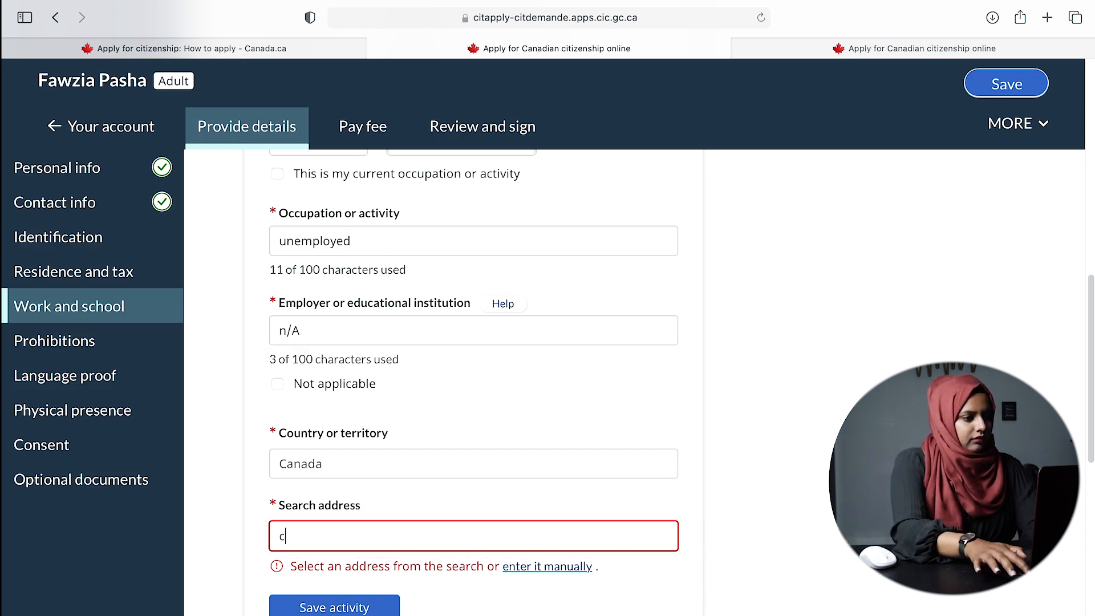
text(calgary)
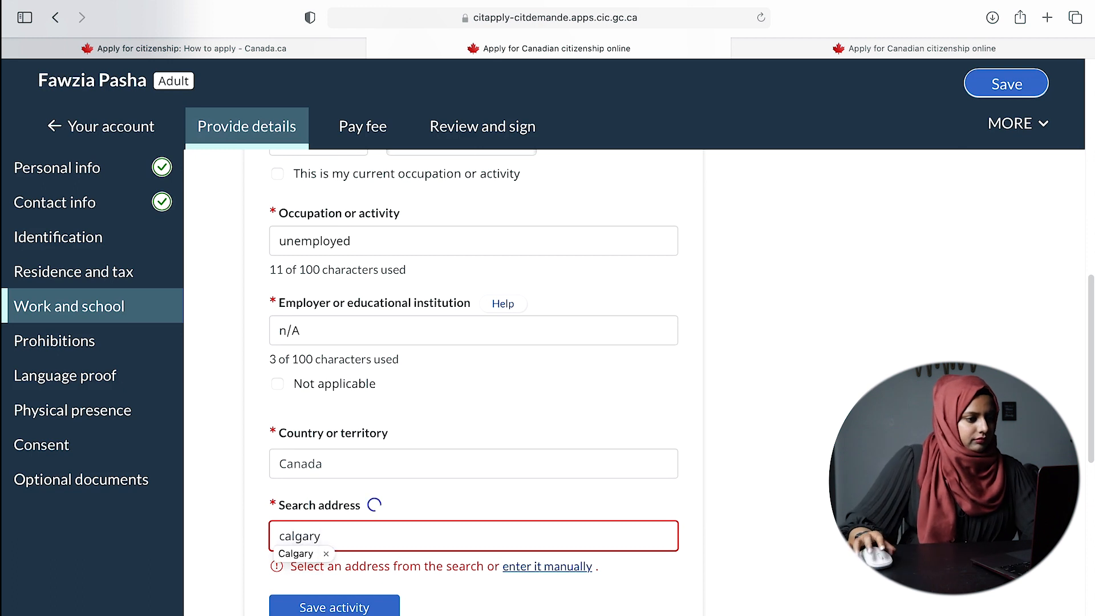
click(423, 369)
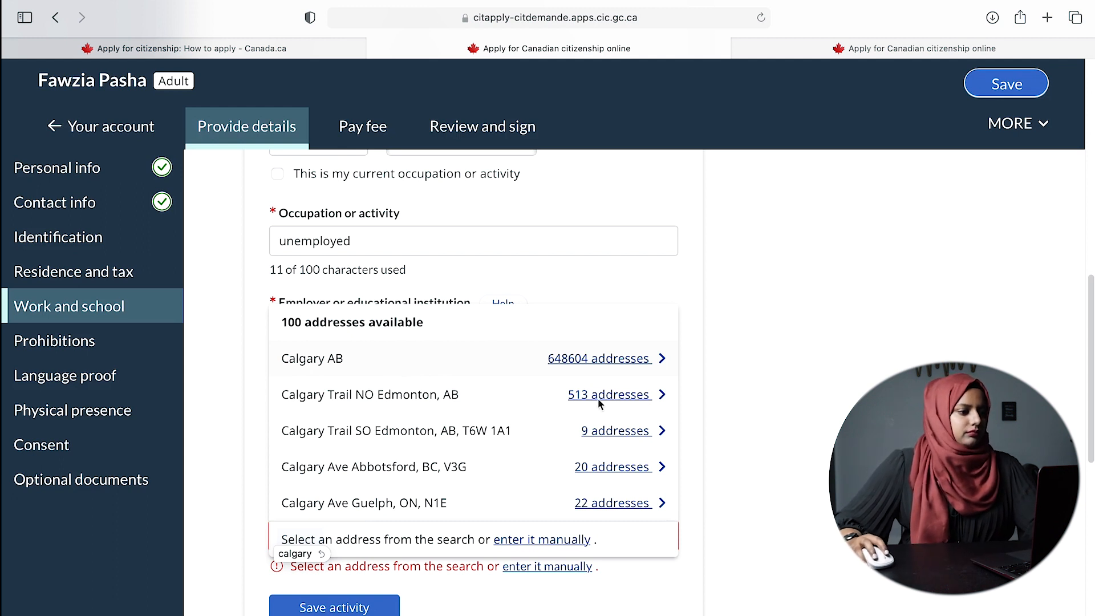
click(608, 364)
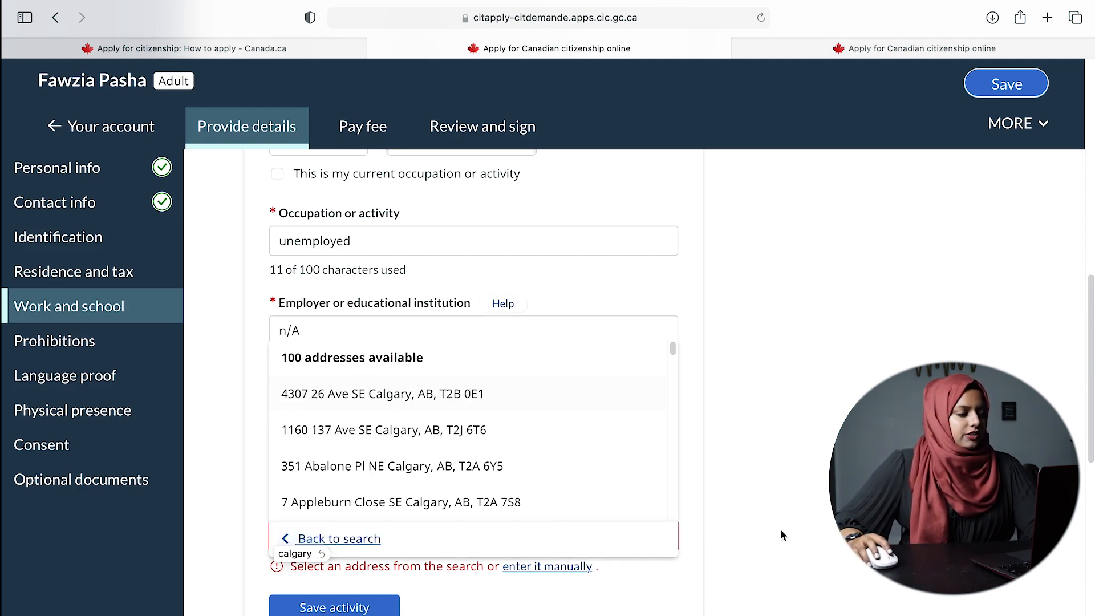
click(502, 456)
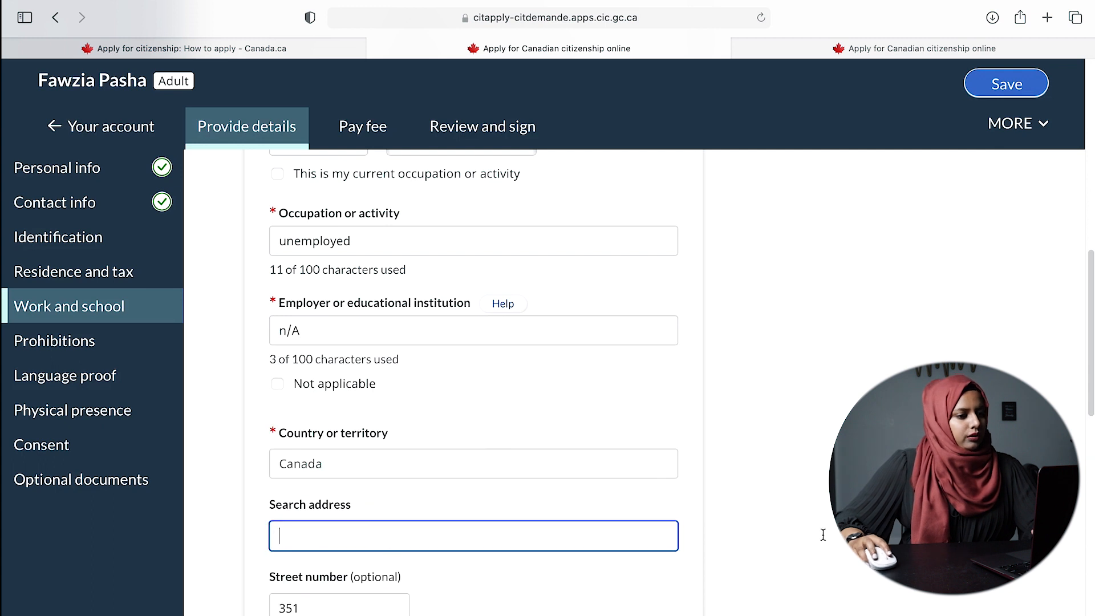
scroll(789, 548, down, 6)
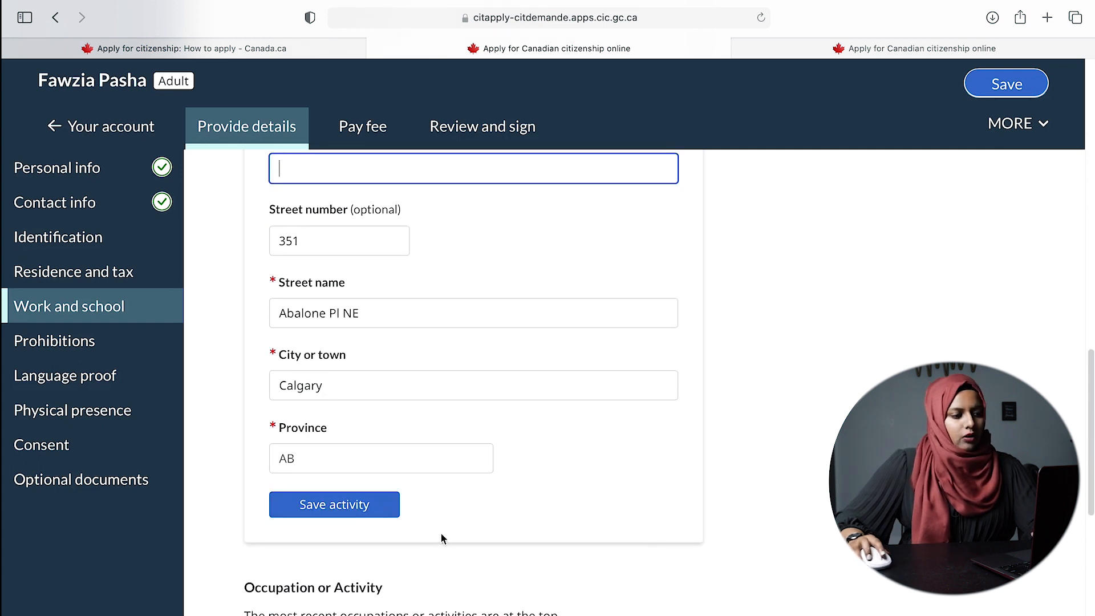
click(330, 515)
- Review both activities, save the work history, and continue to the Prohibitions section
scroll(564, 479, down, 5)
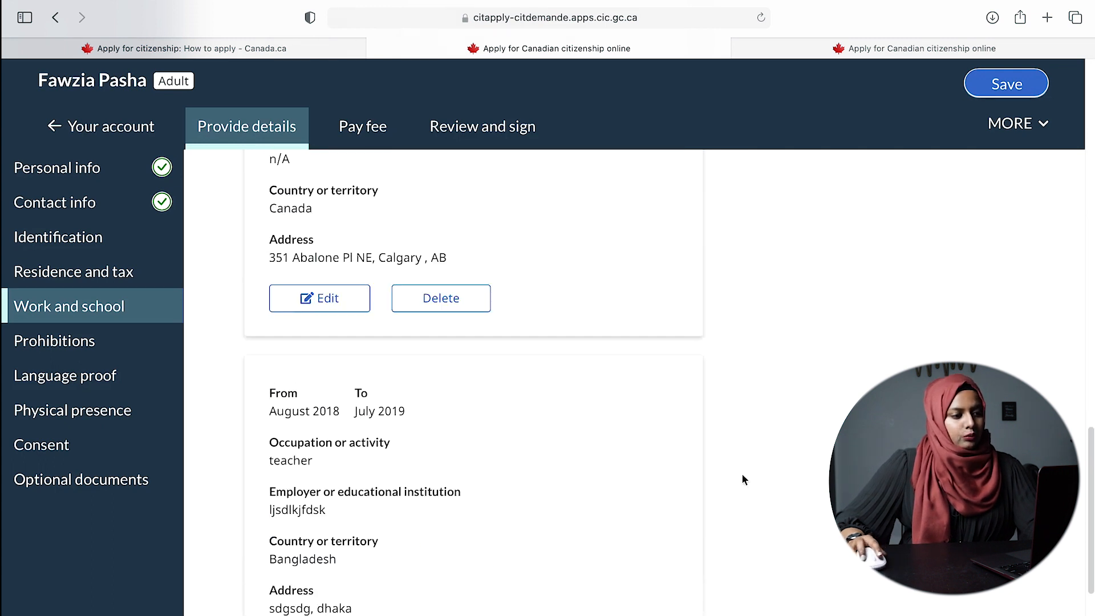
scroll(656, 484, up, 2)
scroll(391, 455, up, 5)
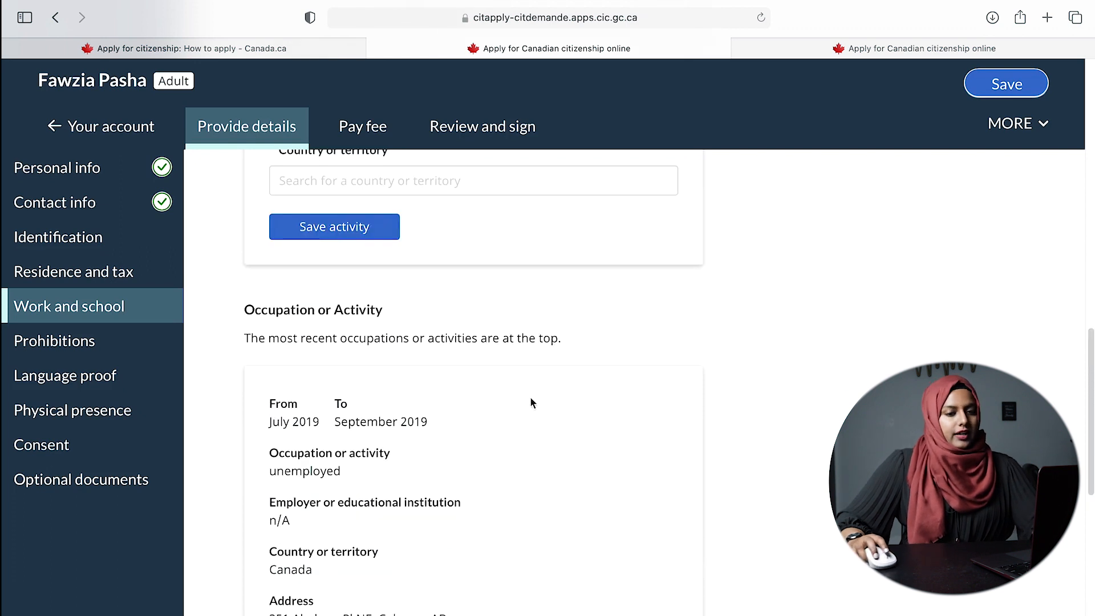
scroll(421, 388, up, 2)
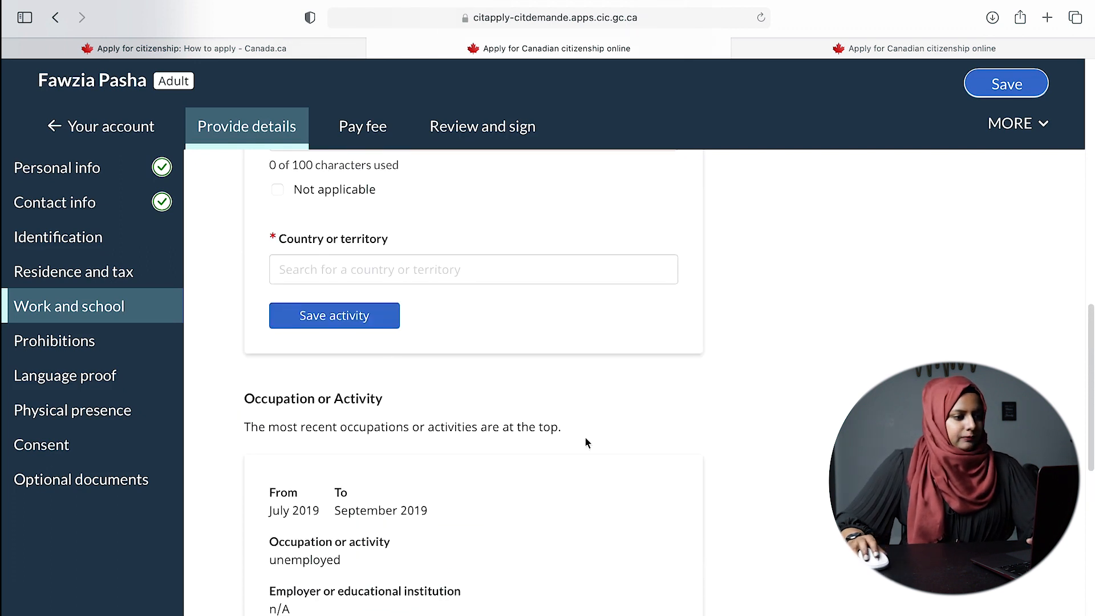
scroll(571, 491, down, 10)
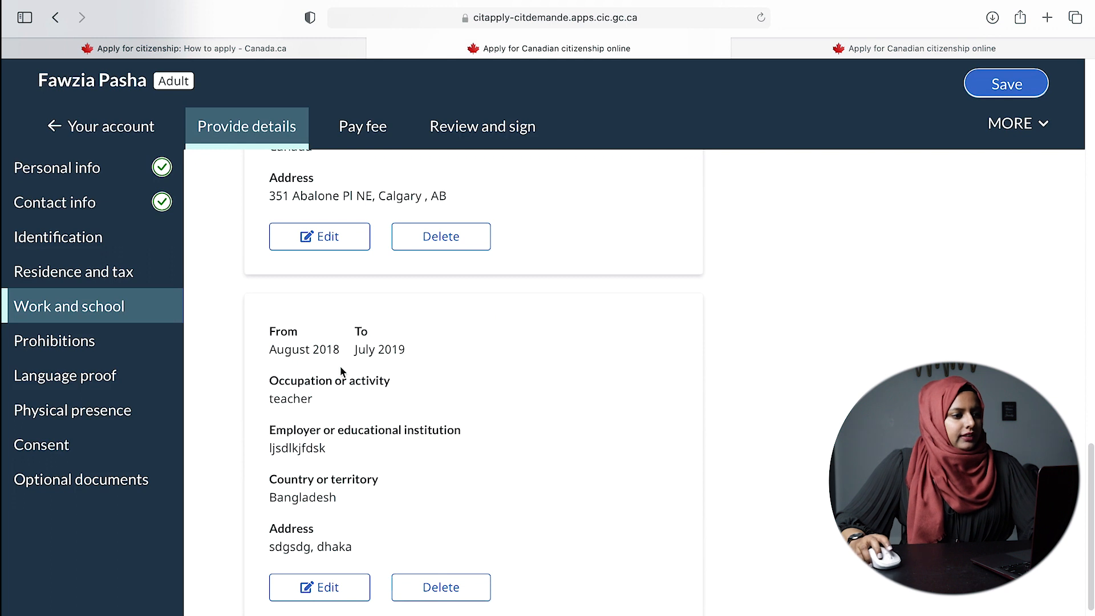
scroll(432, 403, up, 4)
scroll(432, 402, up, 4)
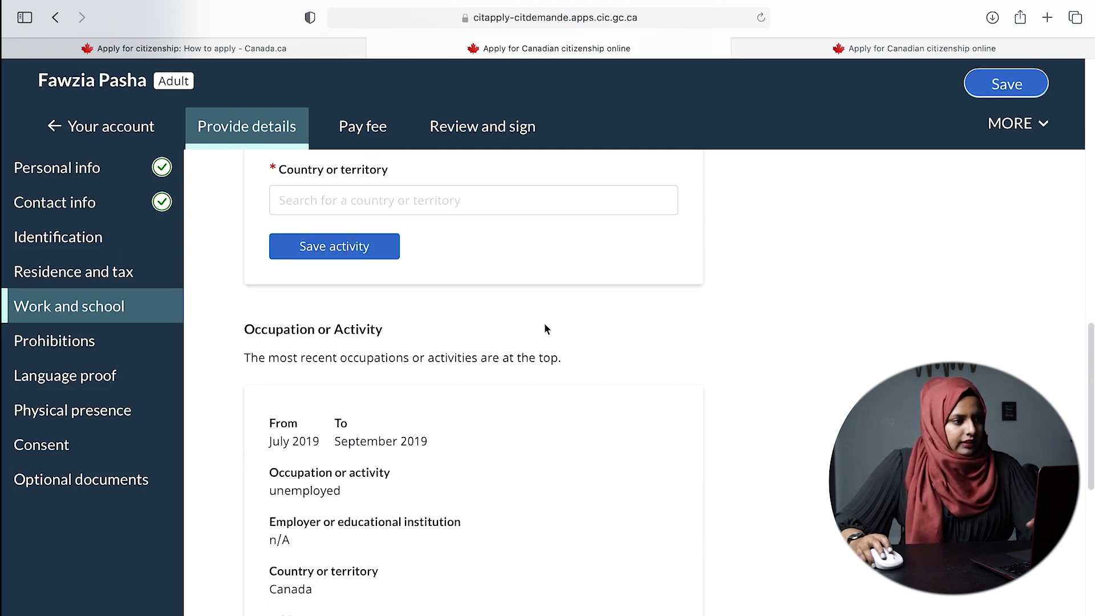
scroll(479, 338, up, 4)
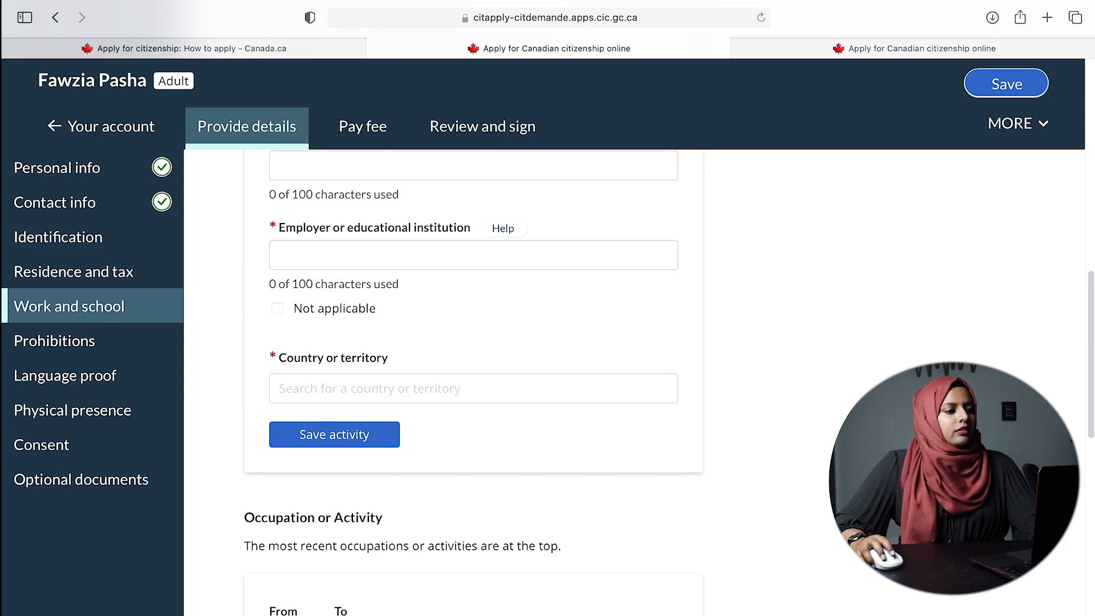
scroll(348, 482, down, 15)
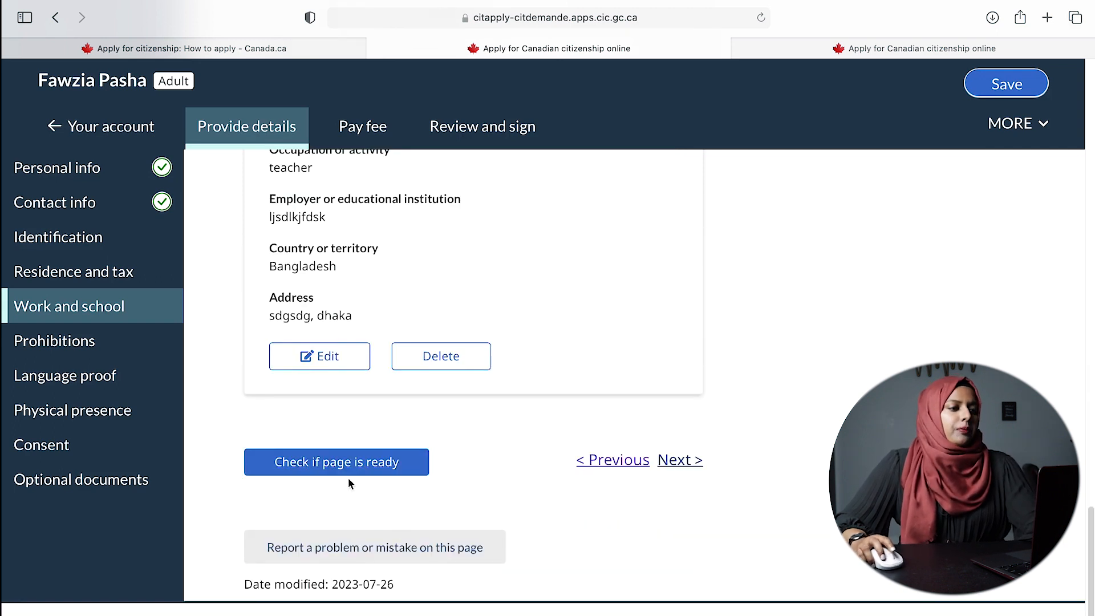
click(1037, 74)
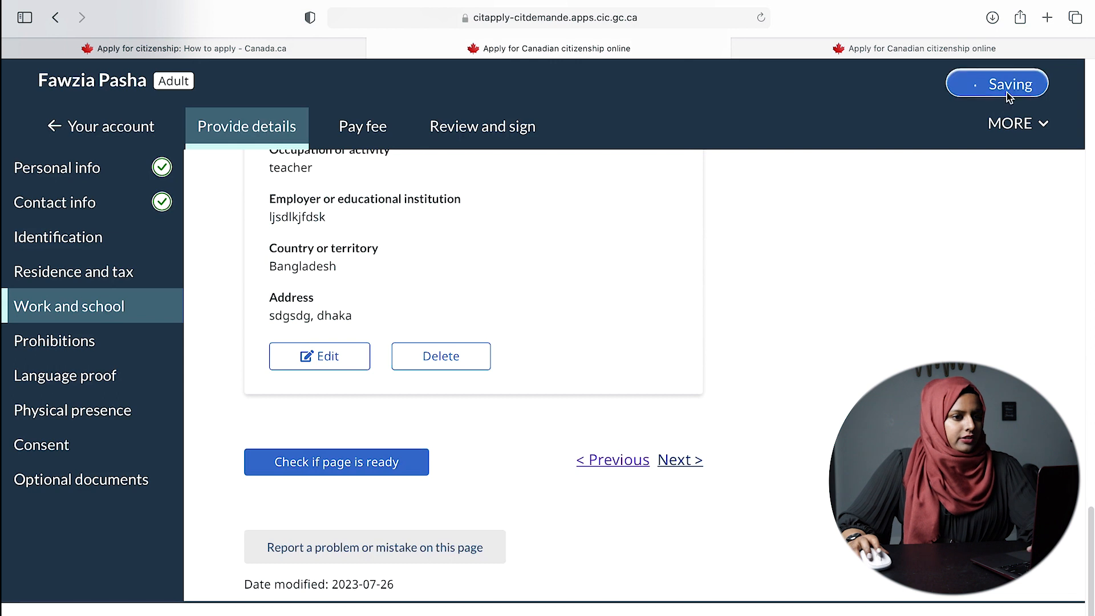
click(679, 460)
scroll(547, 342, down, 3)
- Return to Work and school and check the two saved activities, highlighting the 5-year eligibility wording
click(117, 307)
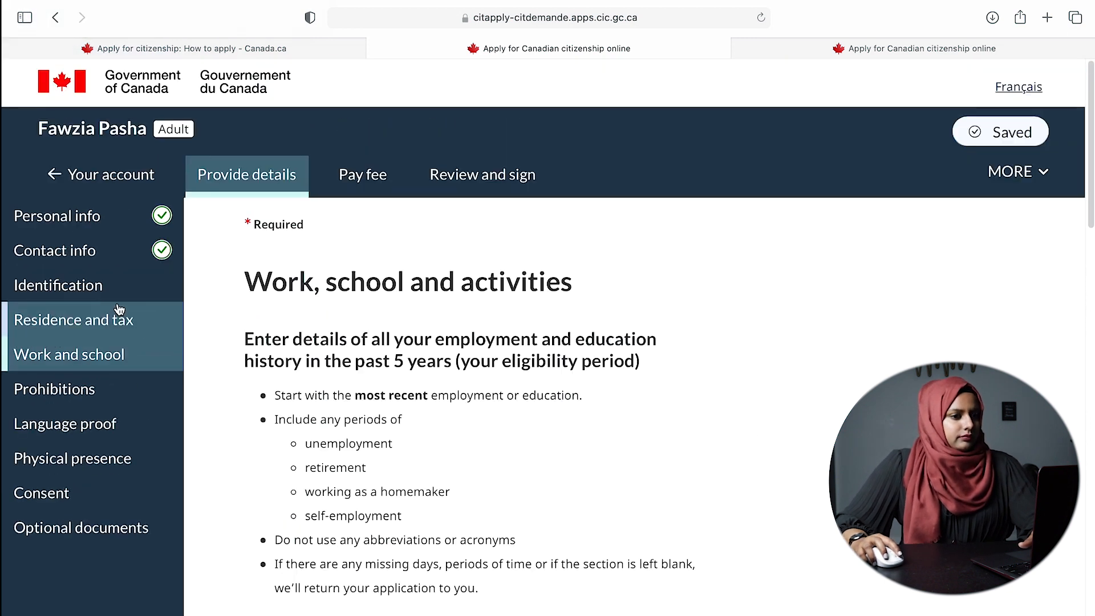
scroll(542, 399, down, 15)
scroll(546, 422, down, 5)
scroll(546, 422, up, 15)
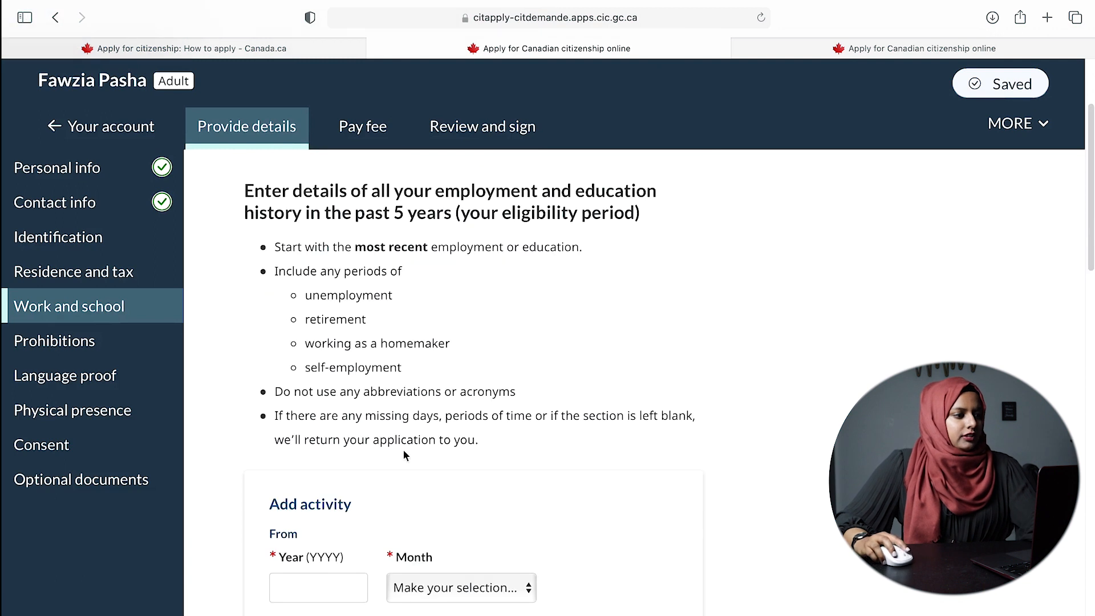
drag(394, 212, 455, 215)
scroll(482, 240, down, 7)
scroll(530, 393, up, 7)
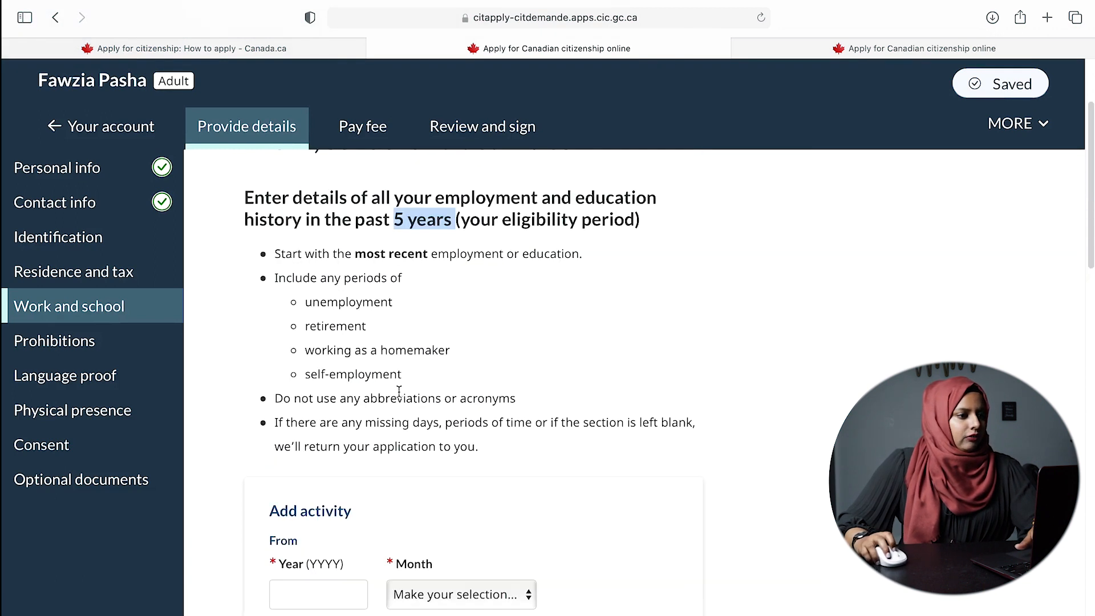
scroll(632, 495, up, 2)
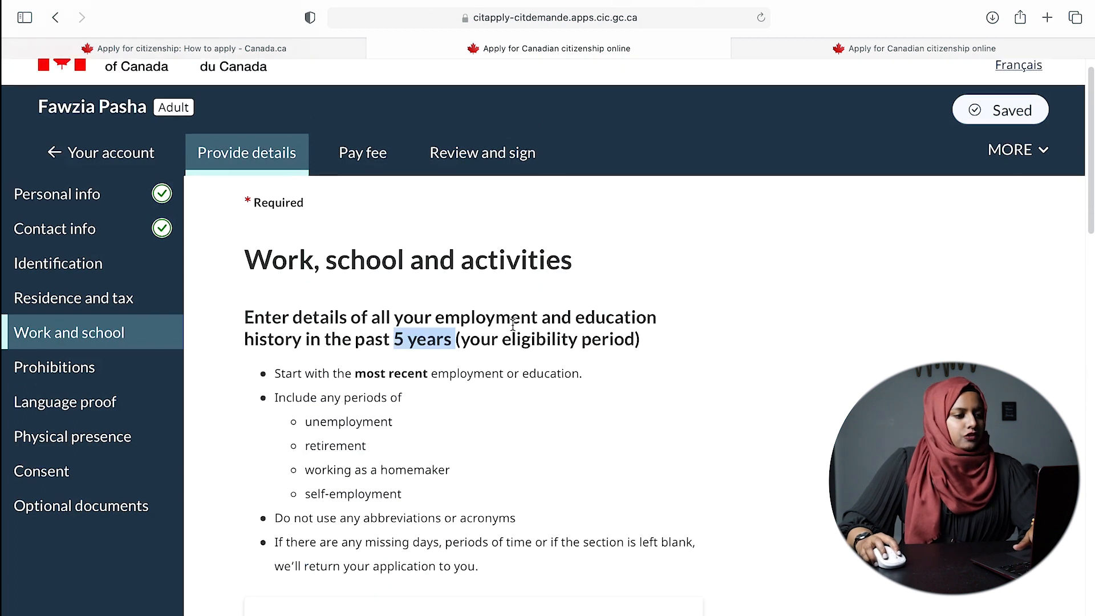
scroll(447, 331, down, 12)
scroll(447, 337, down, 12)
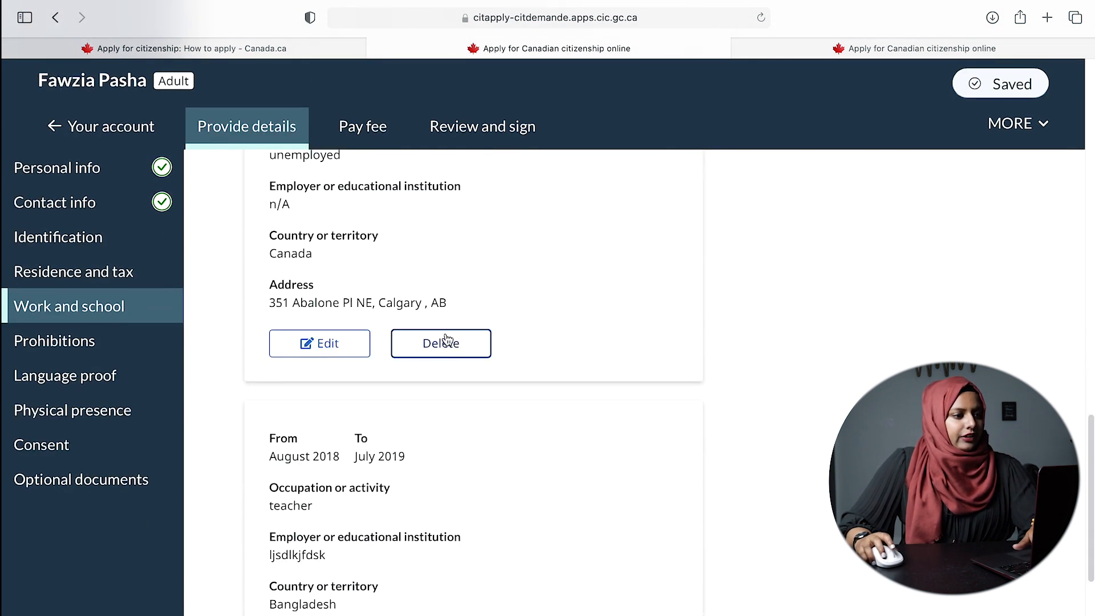
scroll(386, 333, up, 4)
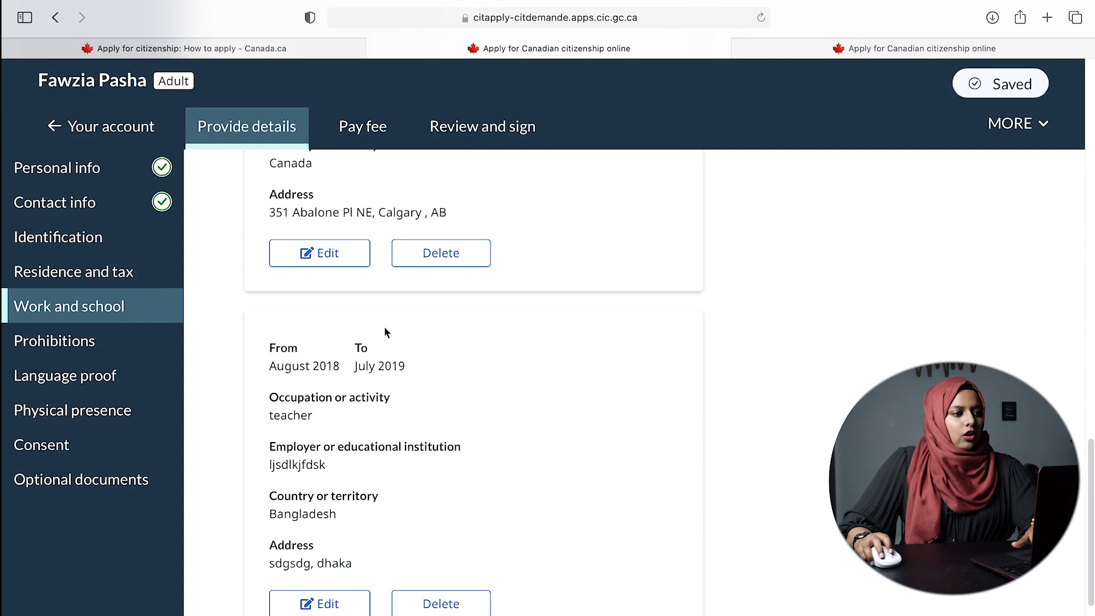
scroll(678, 409, down, 5)
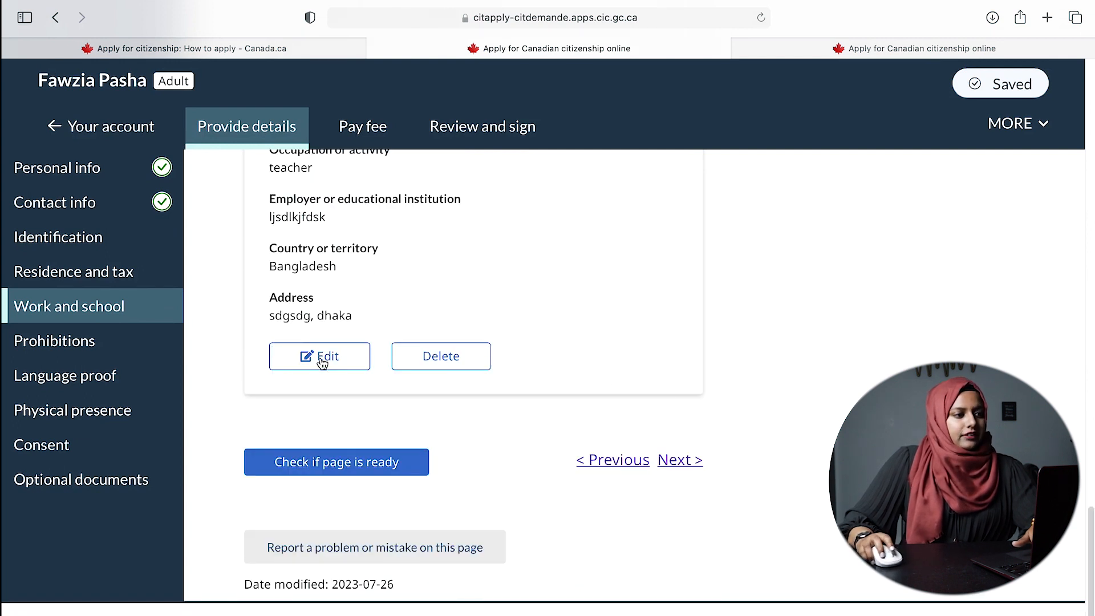
- On Prohibitions, answer No to imprisonment, probation, parole, sentences abroad and pending charges in or outside Canada
click(679, 461)
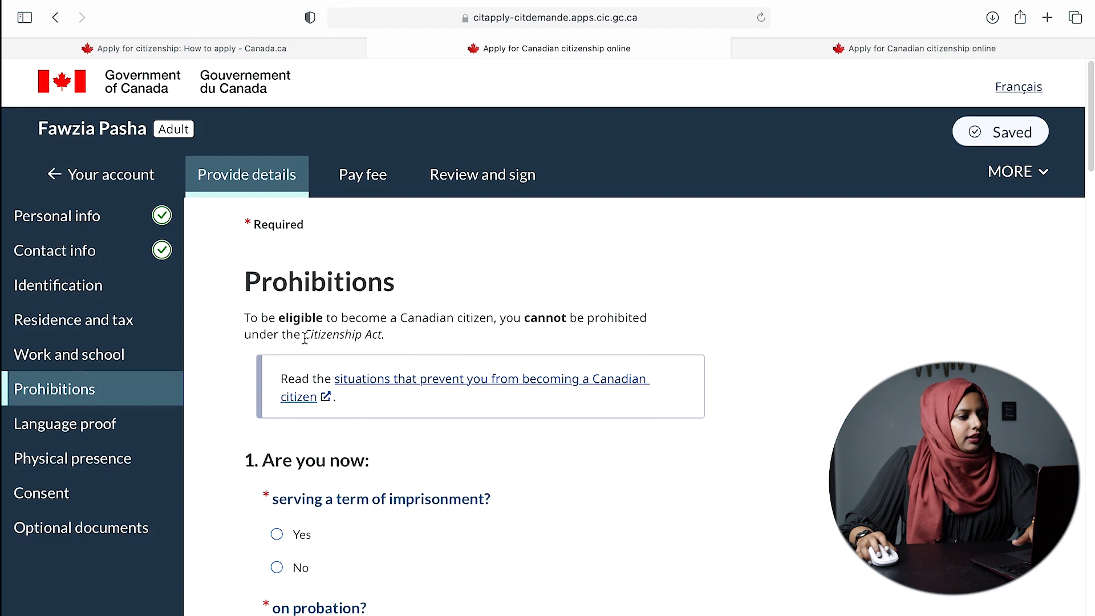
scroll(351, 429, down, 2)
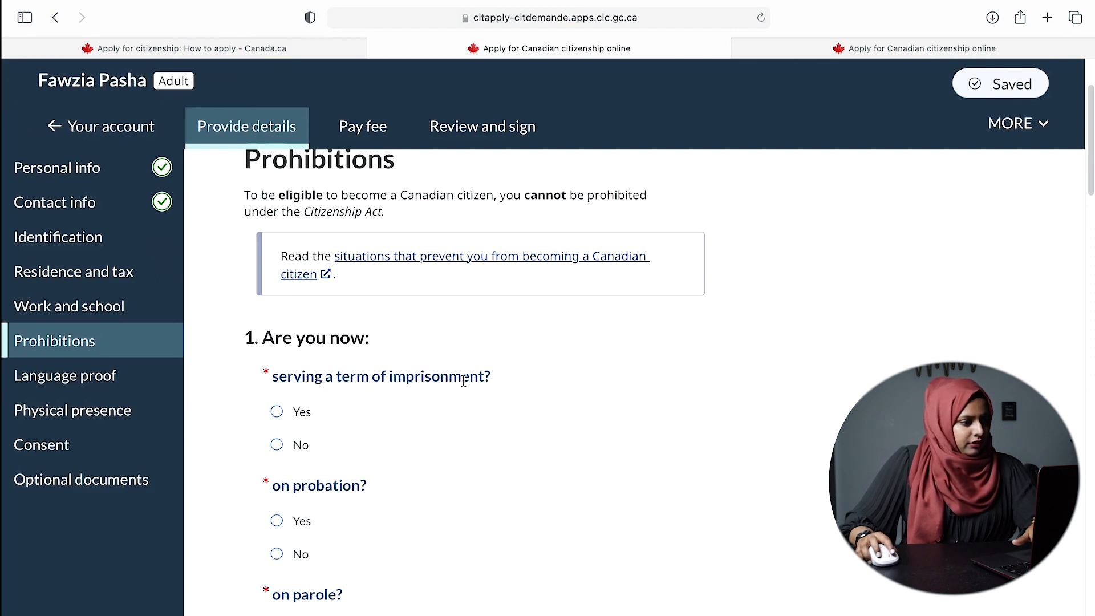
click(274, 449)
scroll(499, 468, down, 1)
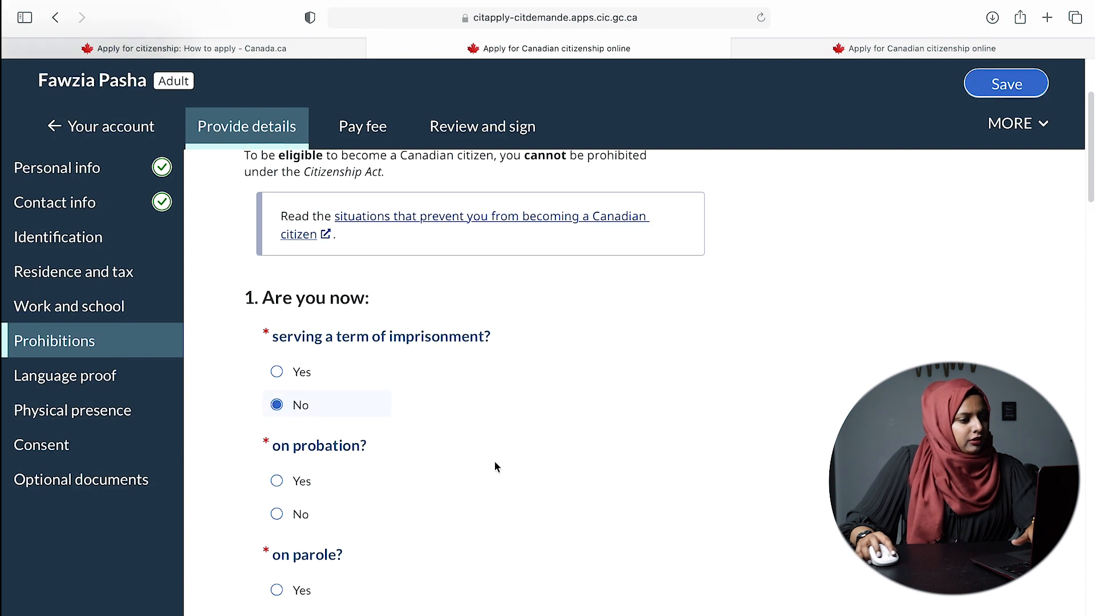
click(276, 514)
scroll(416, 502, down, 3)
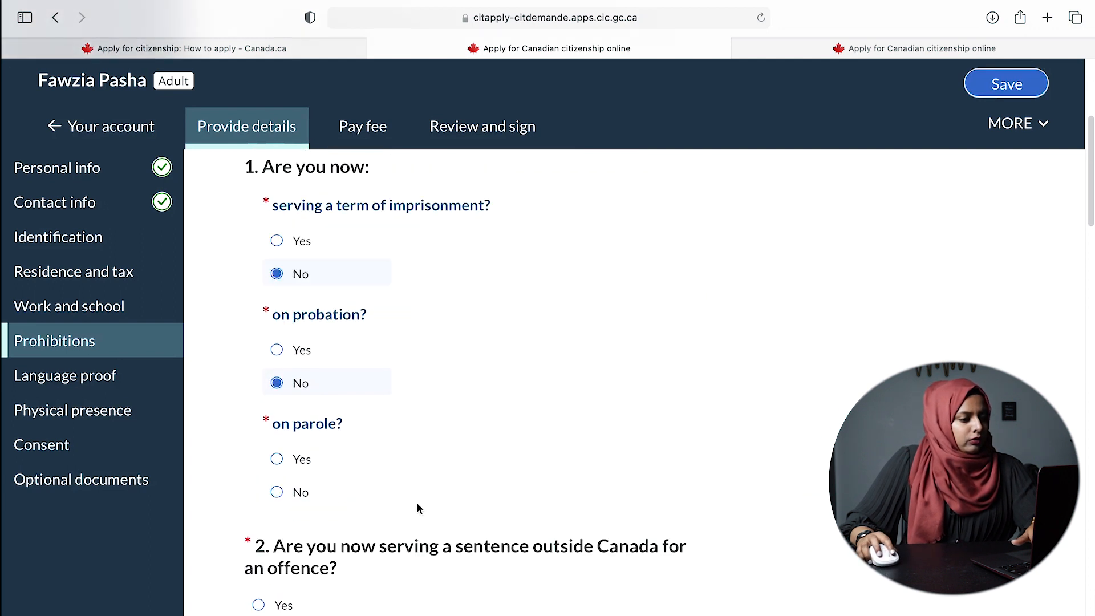
click(276, 491)
scroll(375, 474, down, 2)
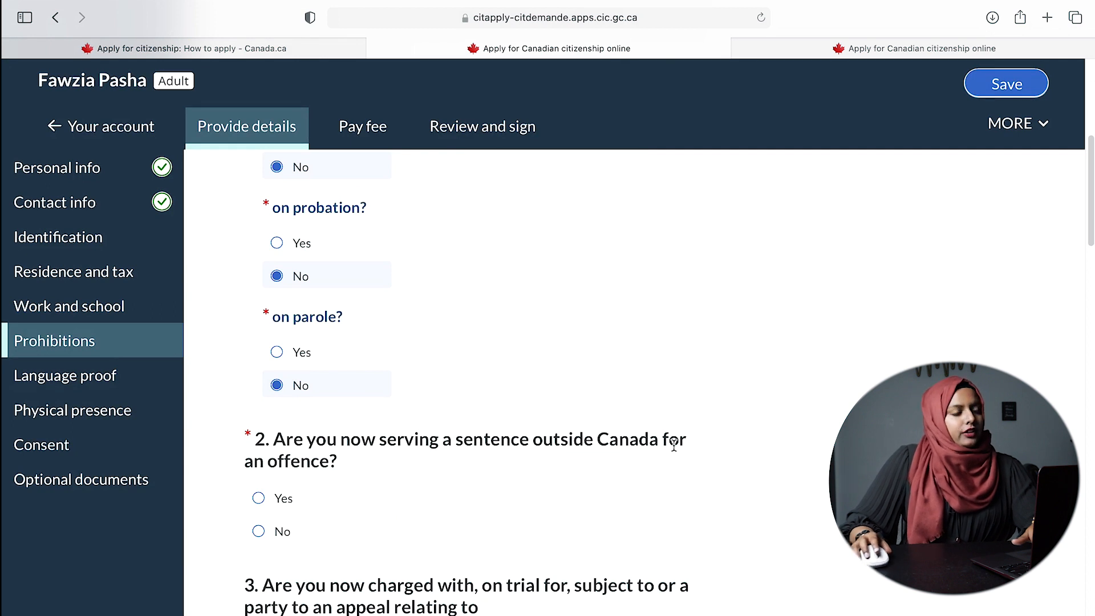
click(257, 531)
scroll(546, 510, down, 5)
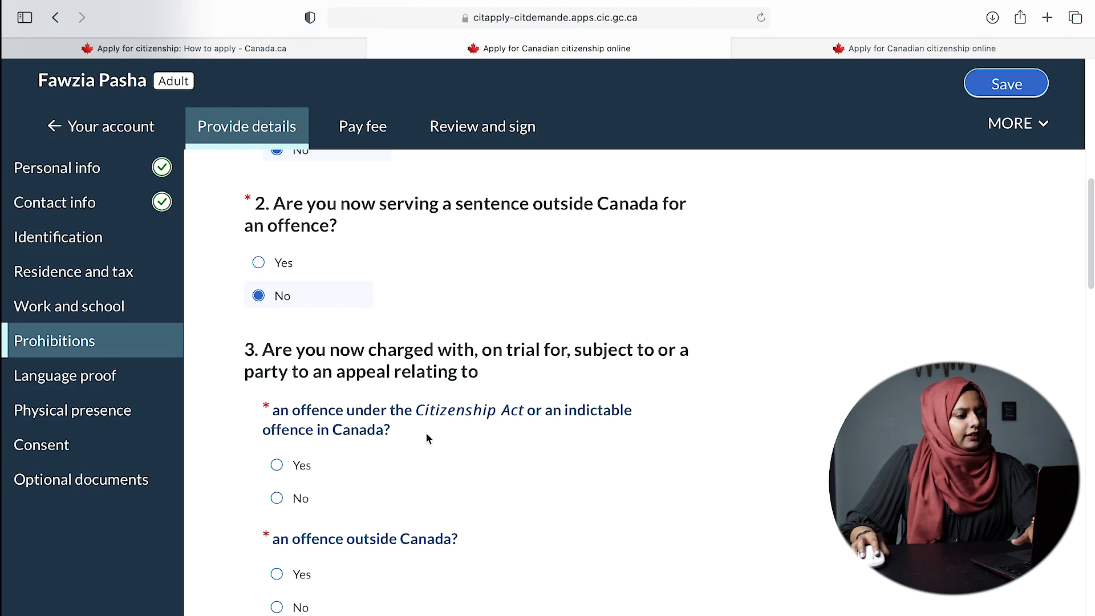
click(277, 499)
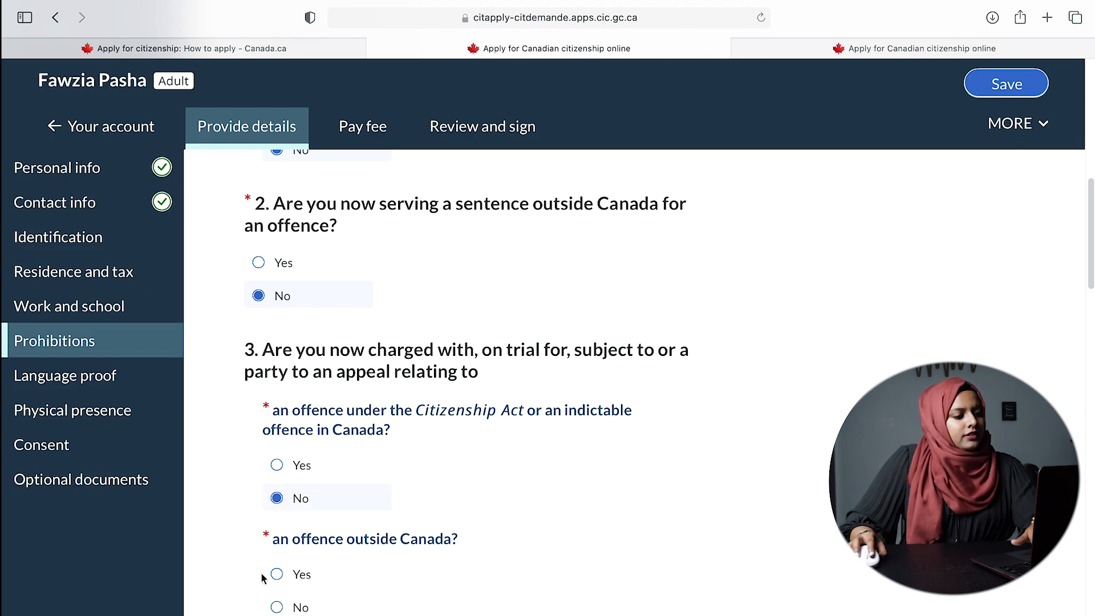
click(296, 609)
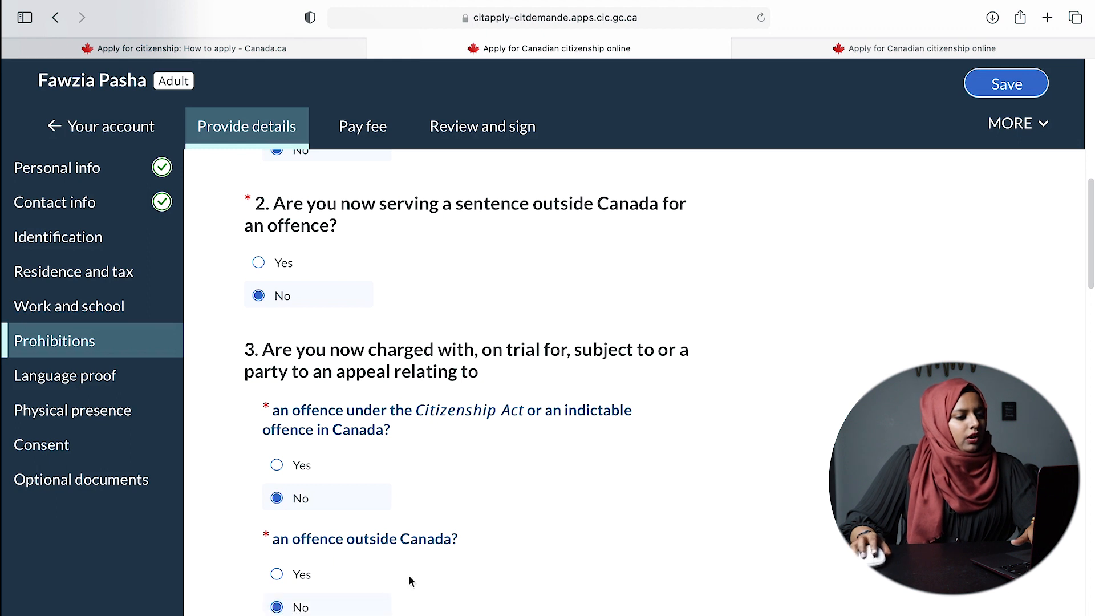
- Answer No to removal order, war crimes, misrepresentation, revoked citizenship, indictable conviction and offences outside Canada
scroll(456, 560, down, 3)
scroll(611, 553, down, 2)
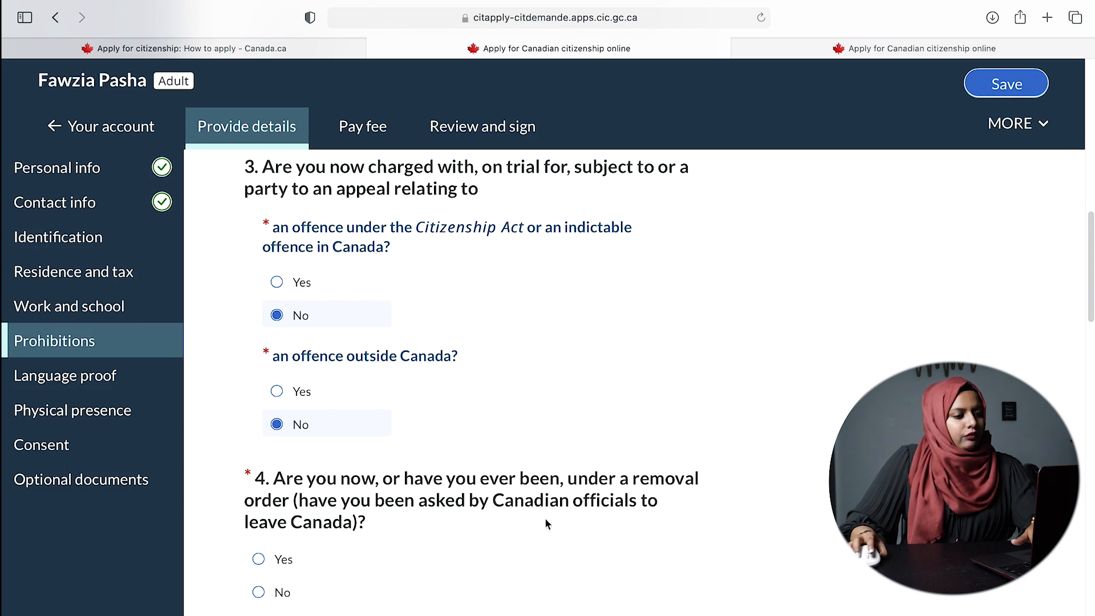
scroll(504, 580, down, 5)
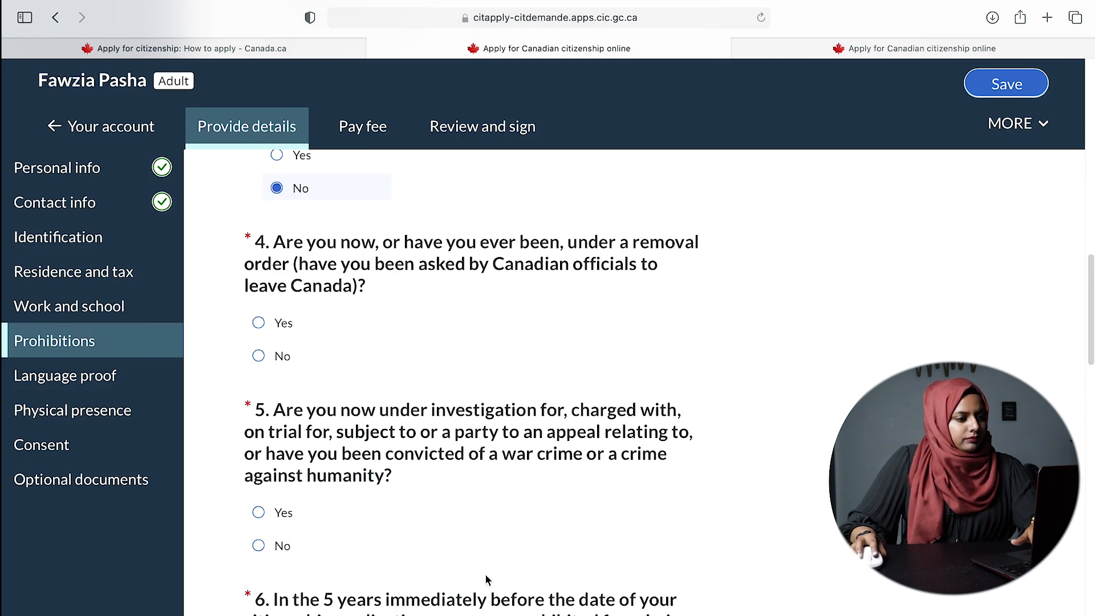
click(257, 359)
scroll(590, 457, down, 5)
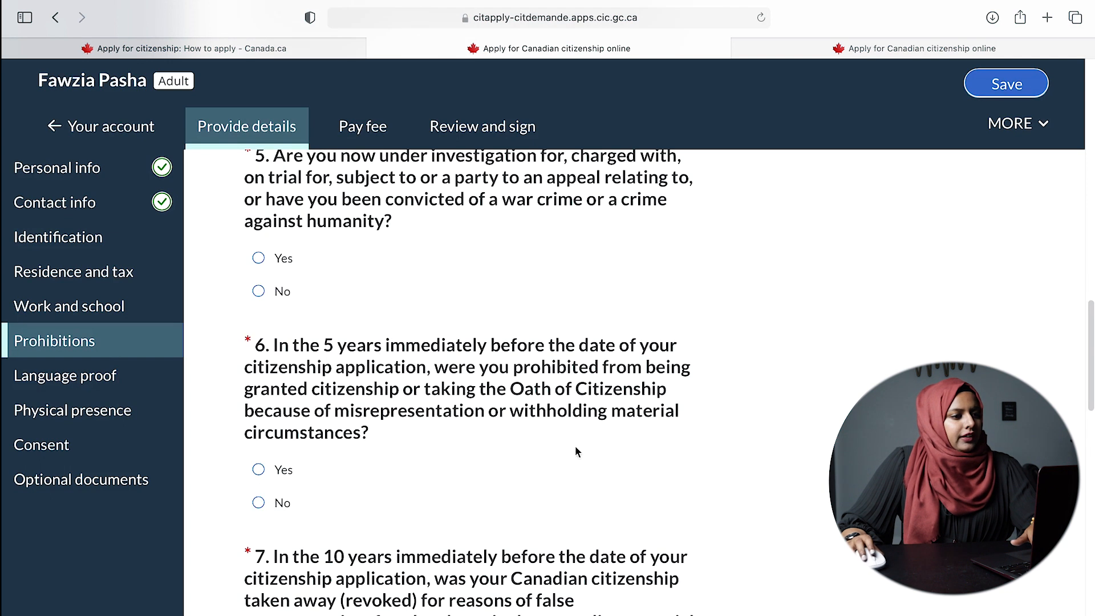
scroll(374, 328, up, 1)
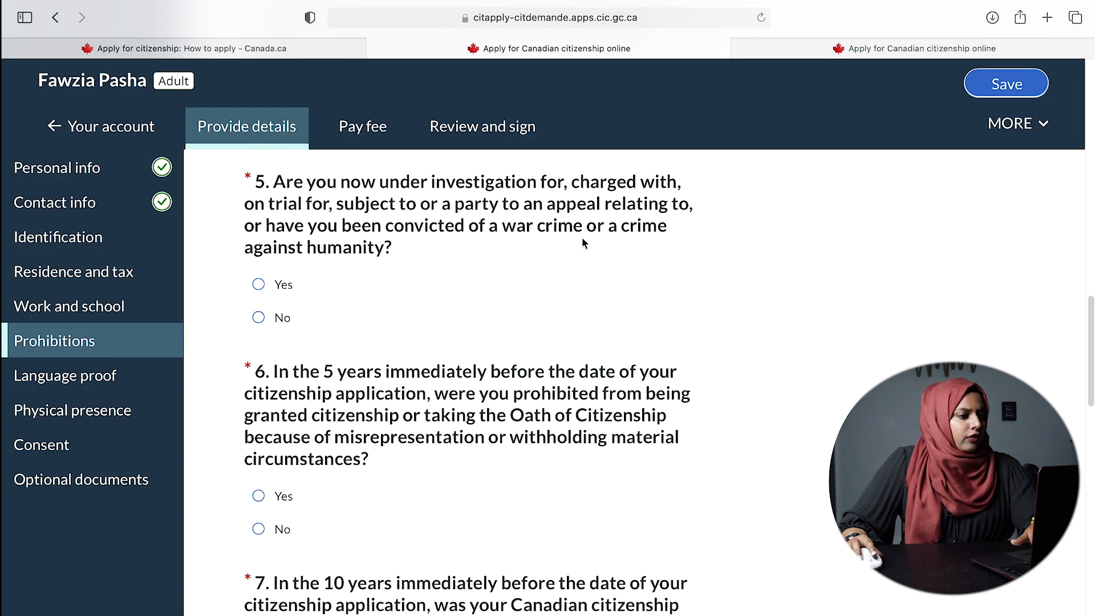
click(276, 318)
scroll(542, 360, down, 3)
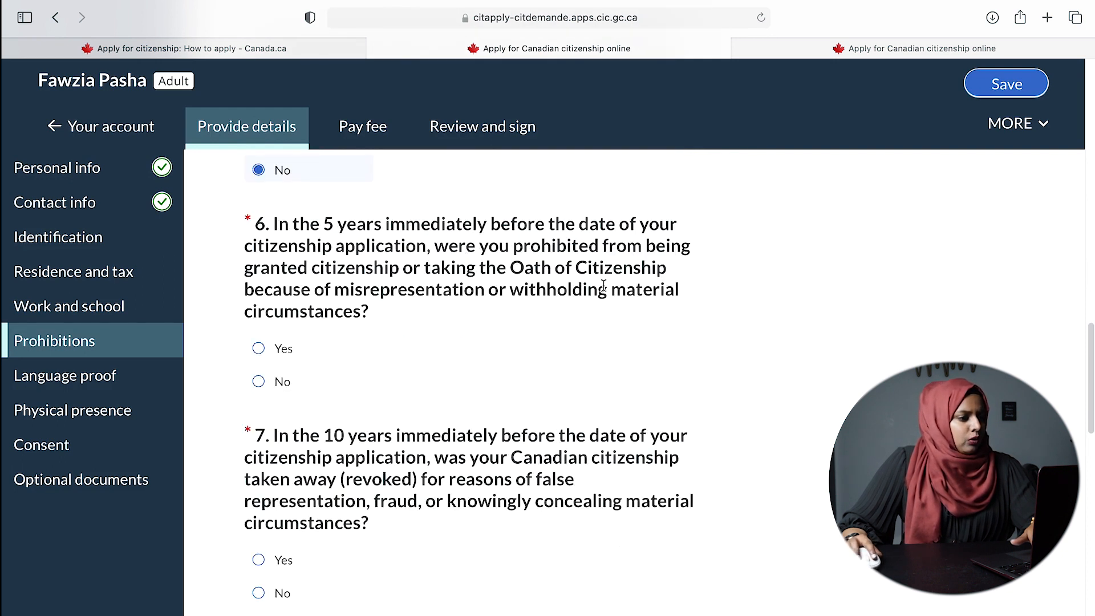
click(275, 386)
scroll(399, 417, down, 2)
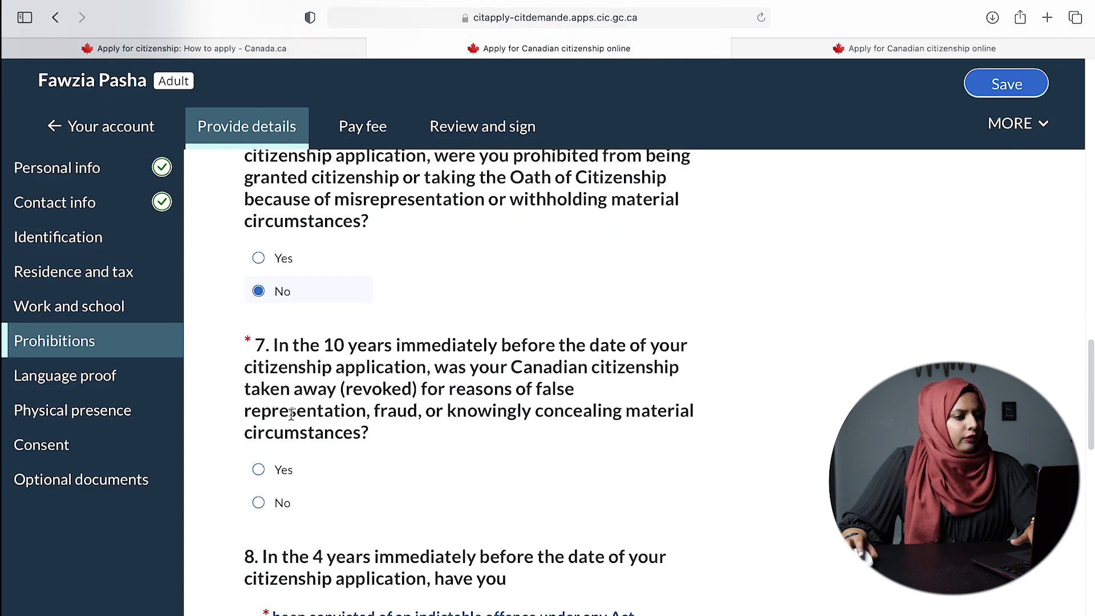
click(285, 503)
scroll(619, 465, down, 2)
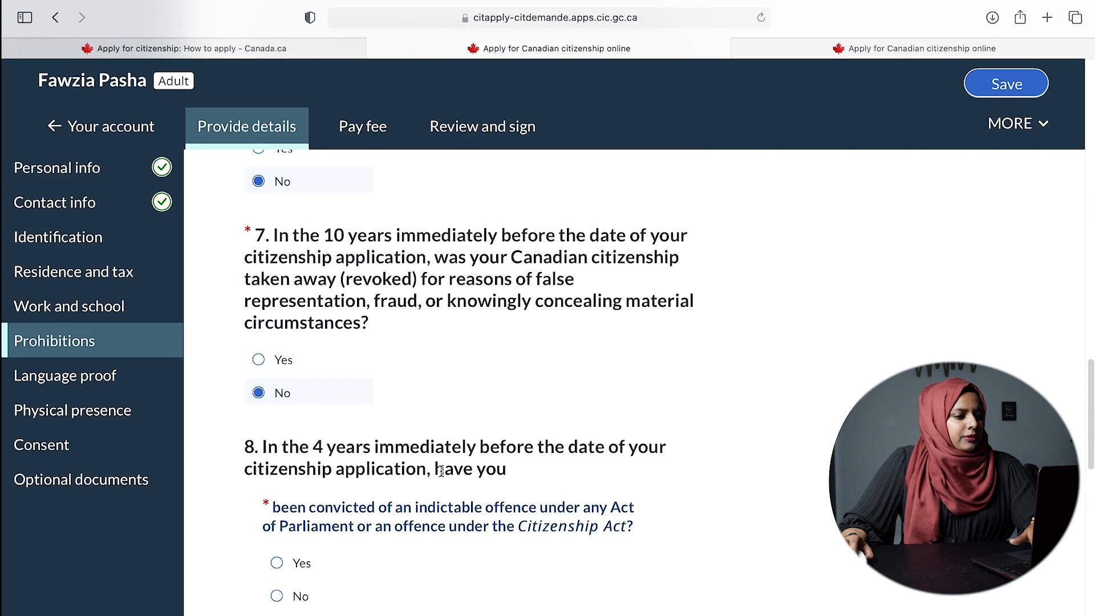
scroll(767, 465, down, 3)
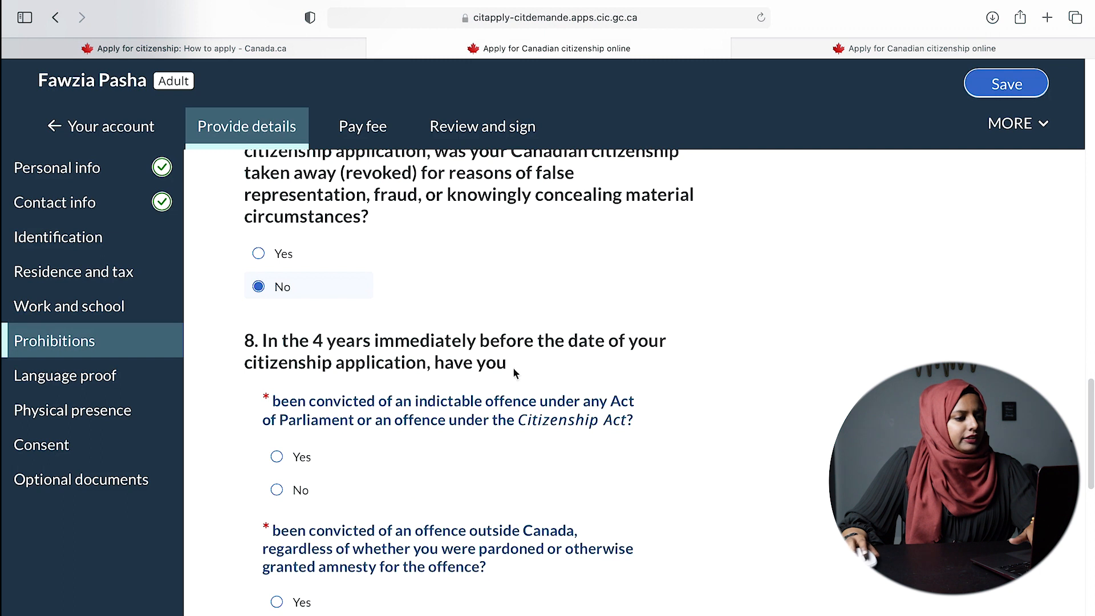
click(296, 494)
scroll(588, 491, down, 5)
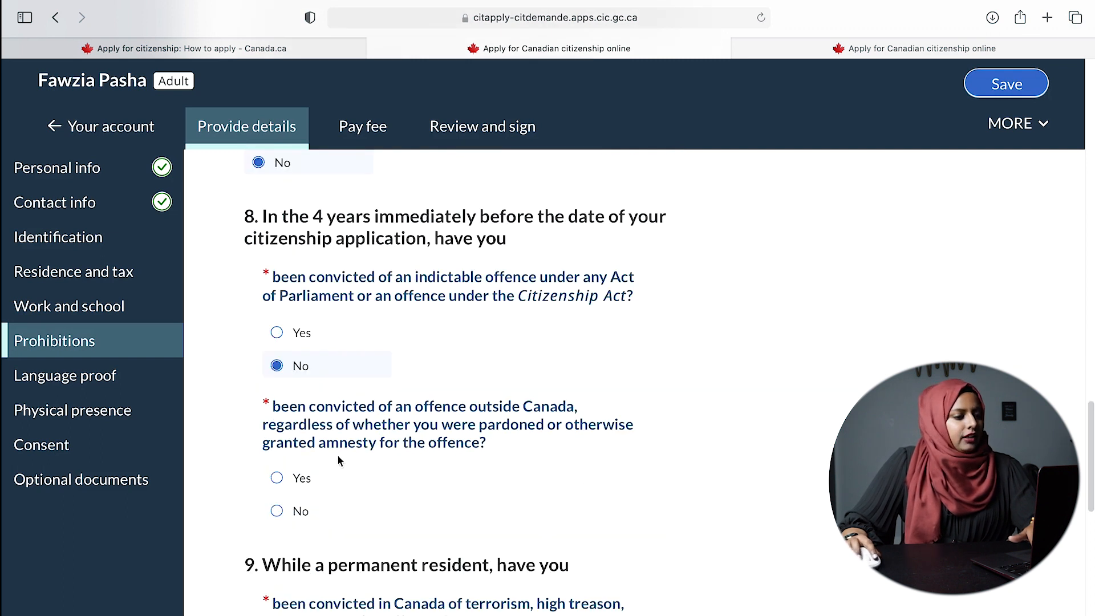
click(285, 512)
scroll(652, 501, down, 5)
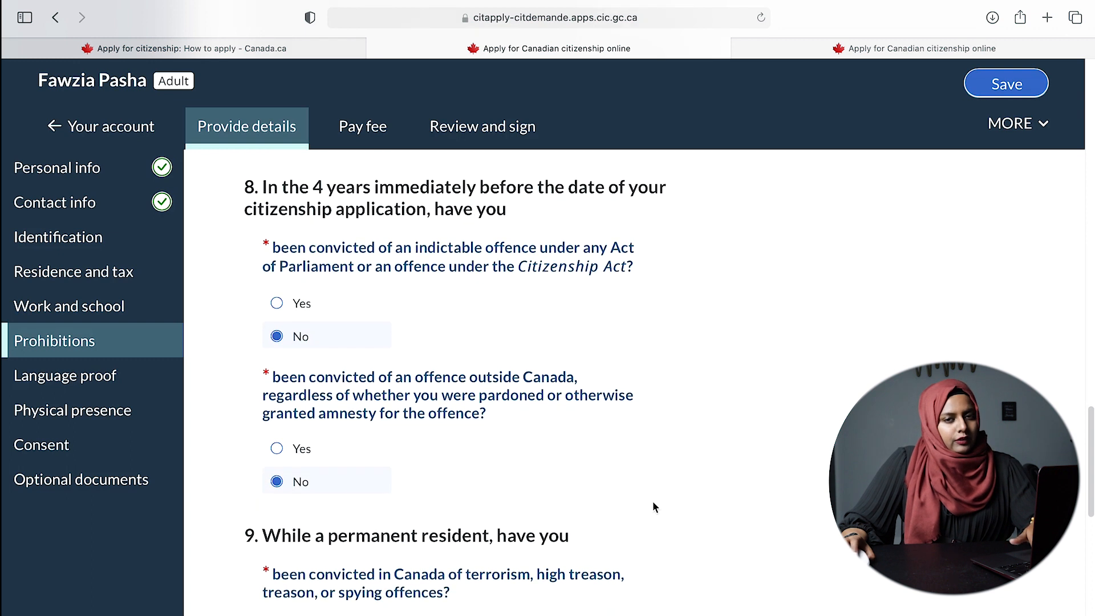
scroll(653, 504, down, 4)
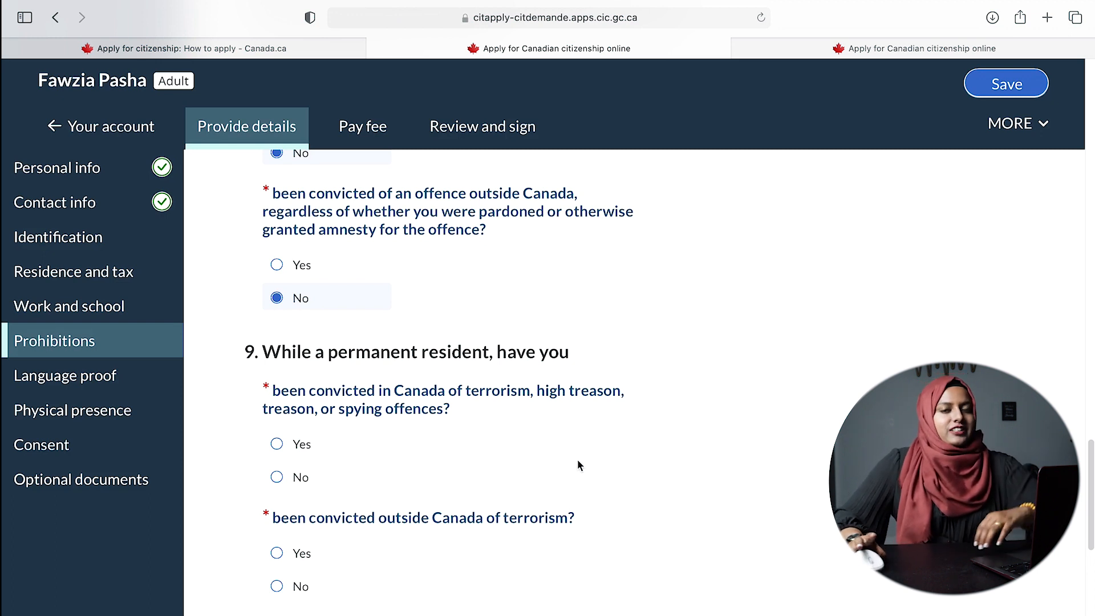
- Answer No to the terrorism/treason/spying, terrorism conviction abroad and armed force service questions
mouse_move(2, 1)
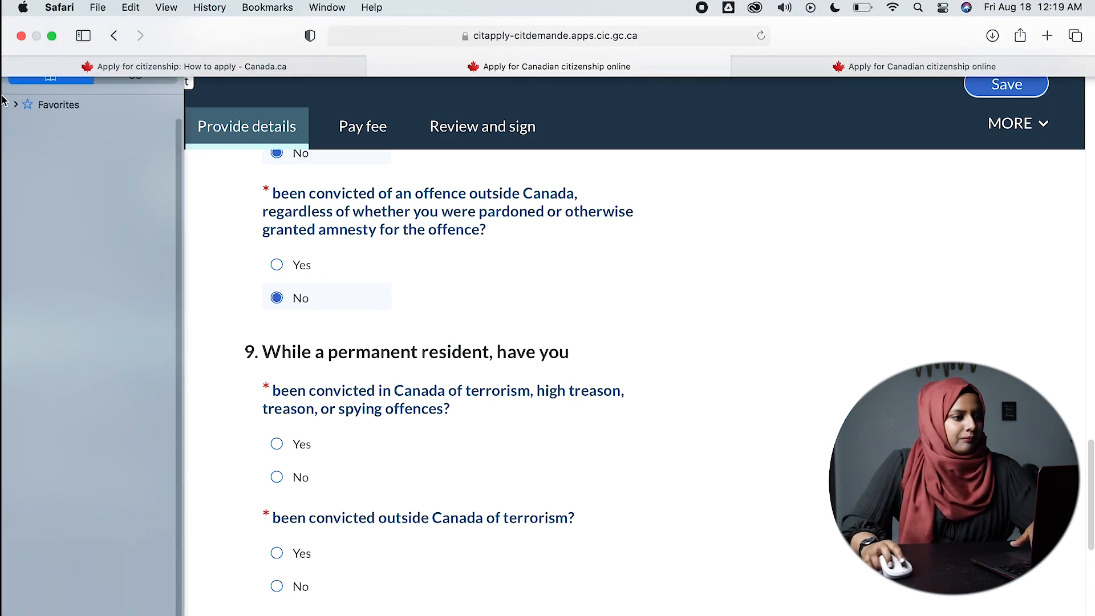
scroll(439, 278, down, 2)
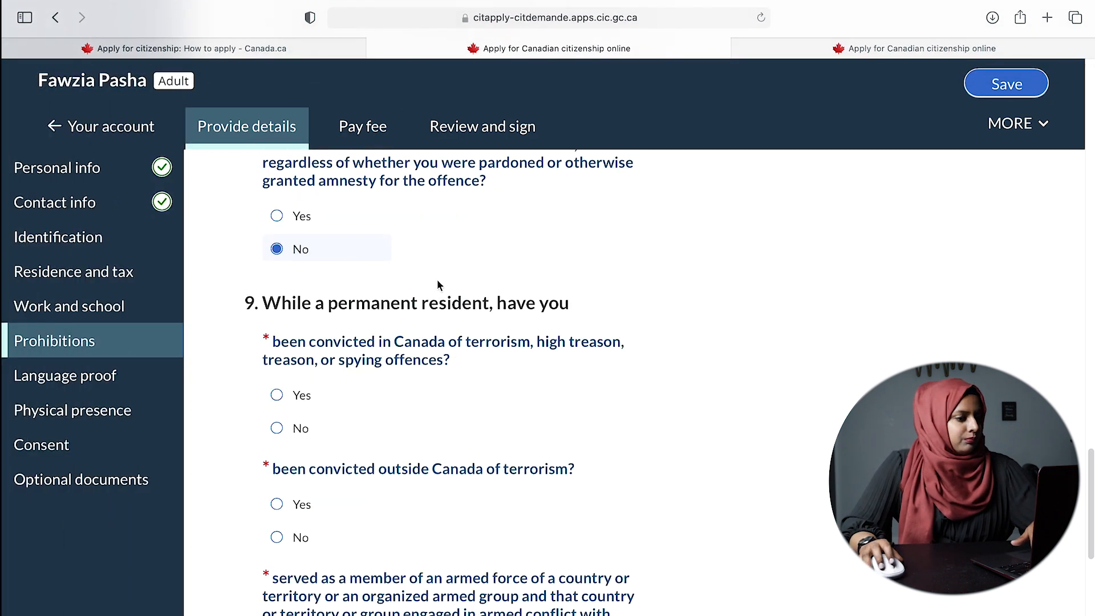
scroll(437, 282, up, 3)
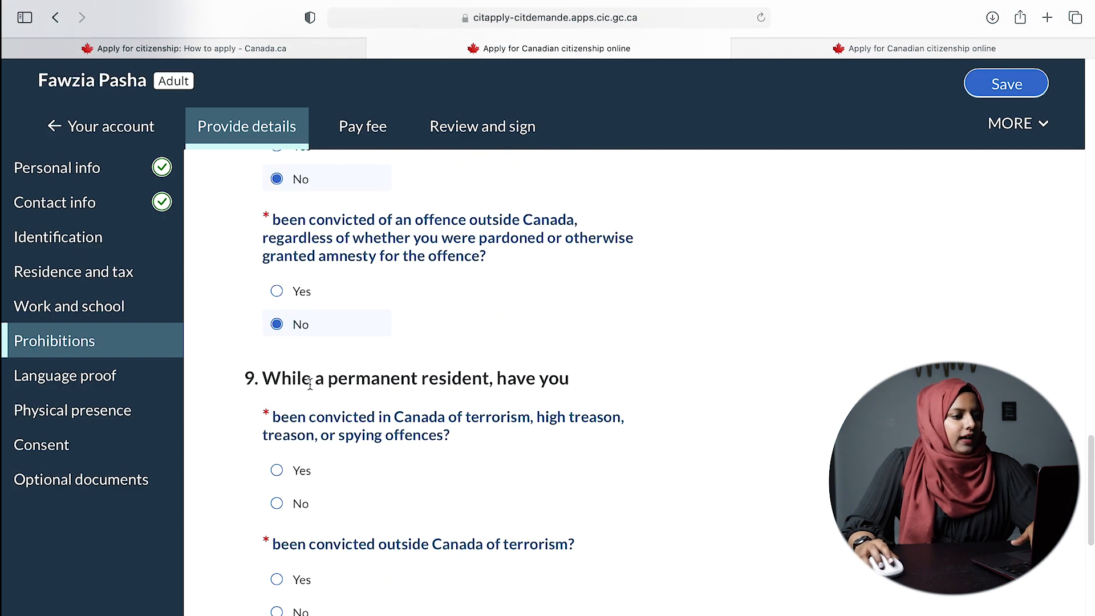
scroll(472, 389, down, 5)
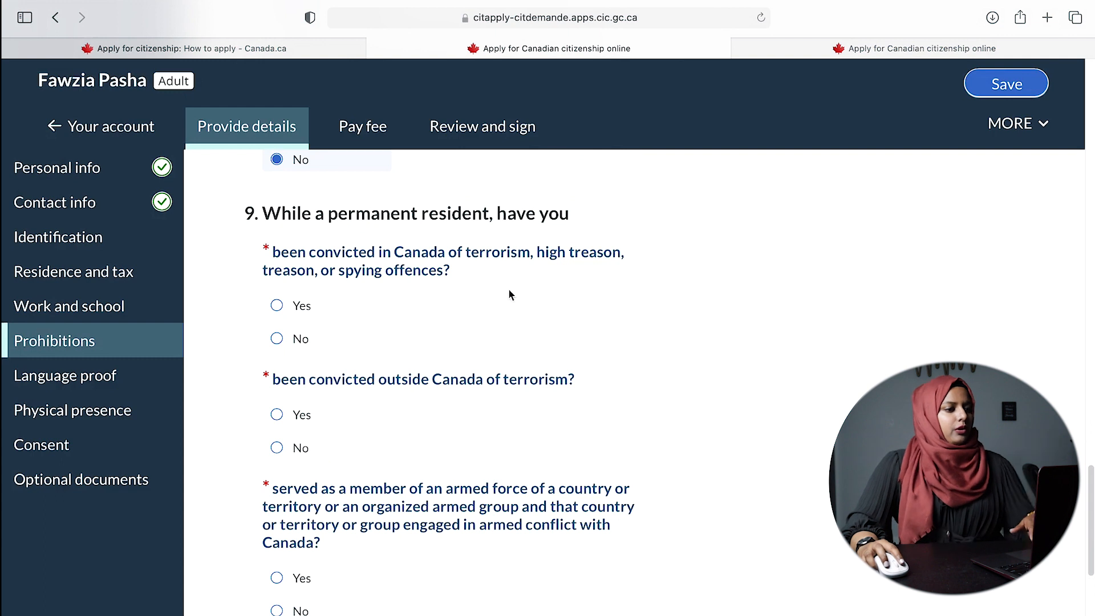
click(301, 340)
scroll(400, 388, down, 4)
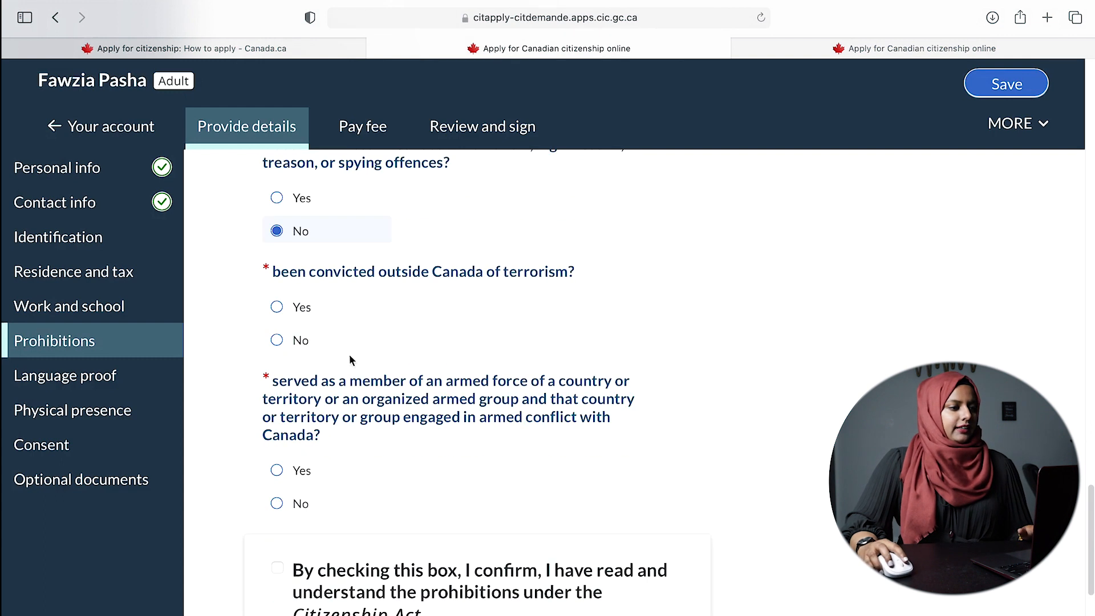
click(290, 340)
scroll(399, 365, down, 3)
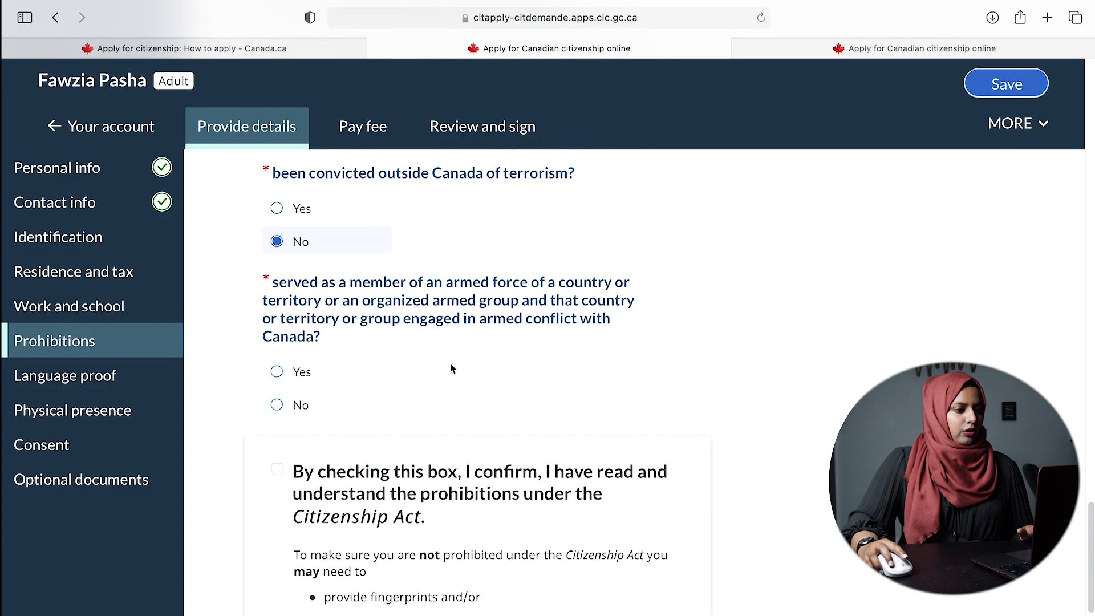
click(277, 404)
scroll(343, 408, down, 4)
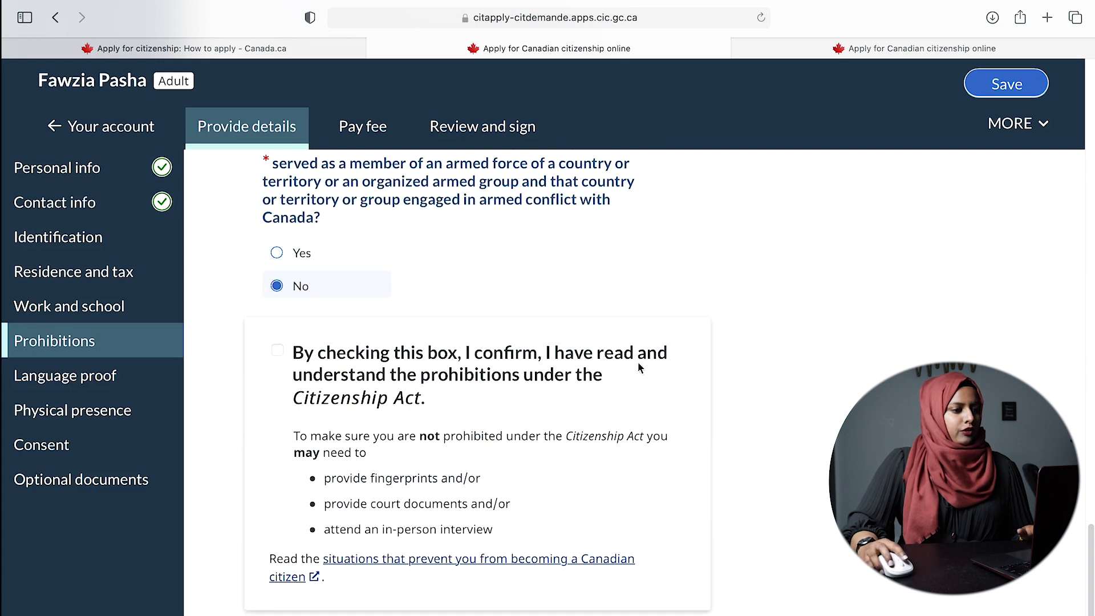
- Confirm having read the Citizenship Act prohibitions and save the section
click(277, 350)
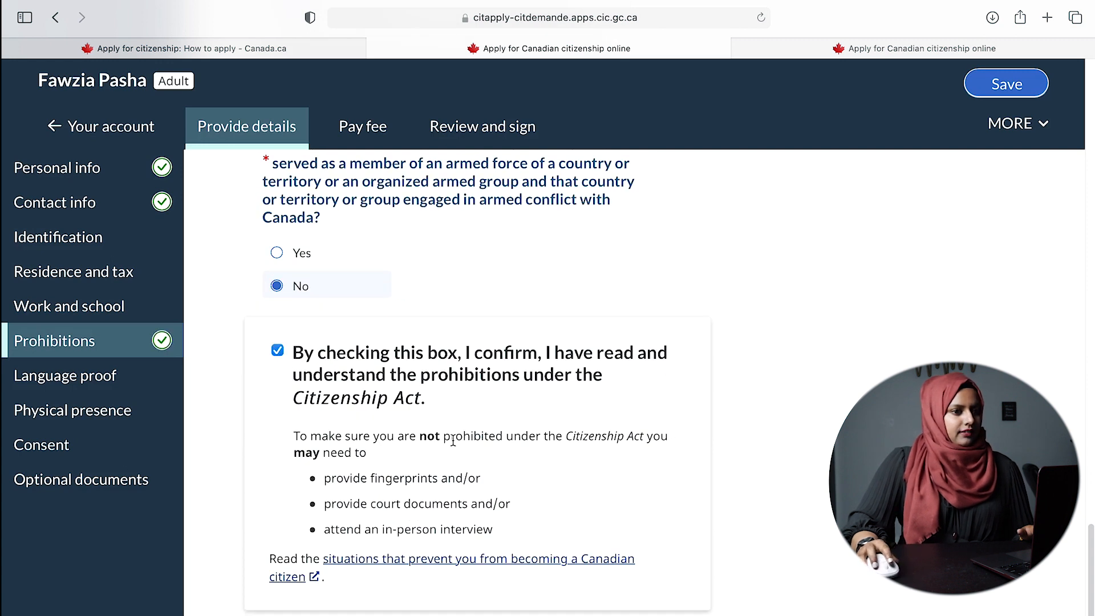
scroll(453, 441, down, 6)
click(1002, 88)
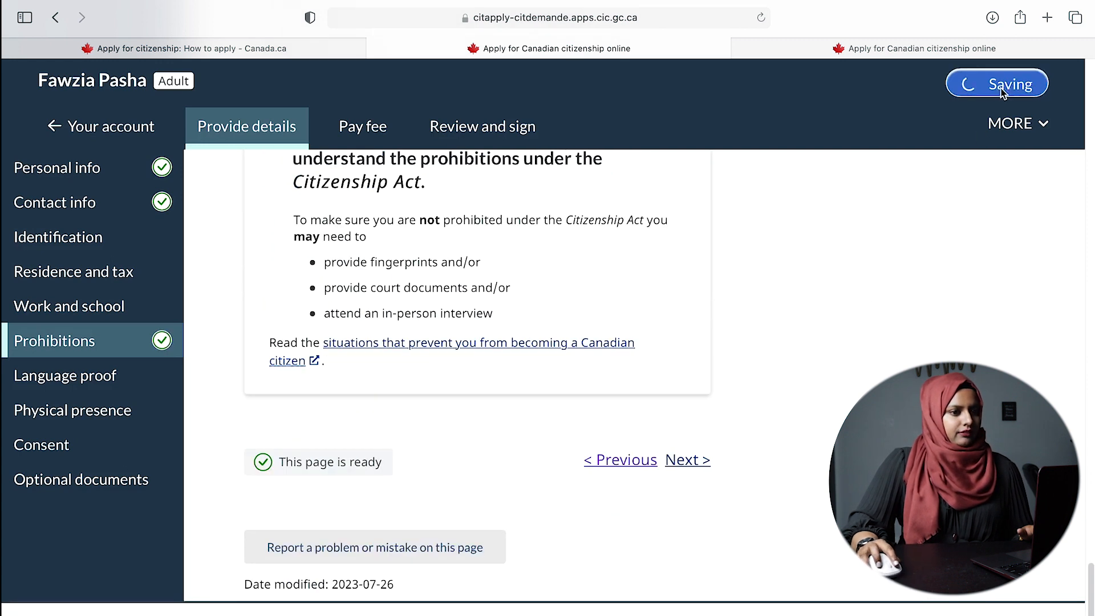
click(691, 460)
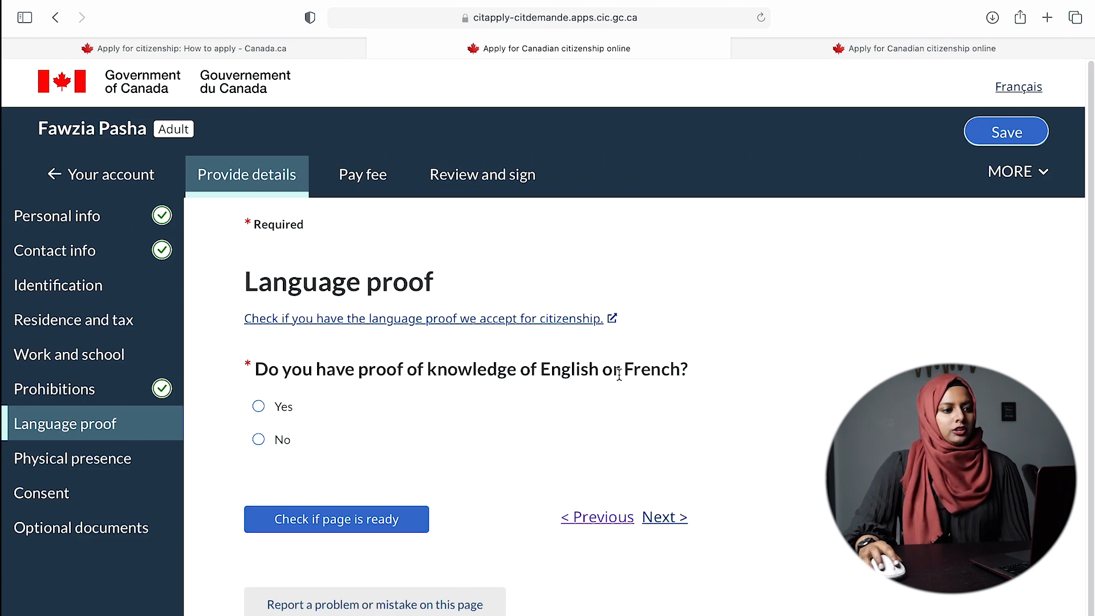
- Answer Yes to having English or French proof and pick IELTS General Training as the proof
click(285, 408)
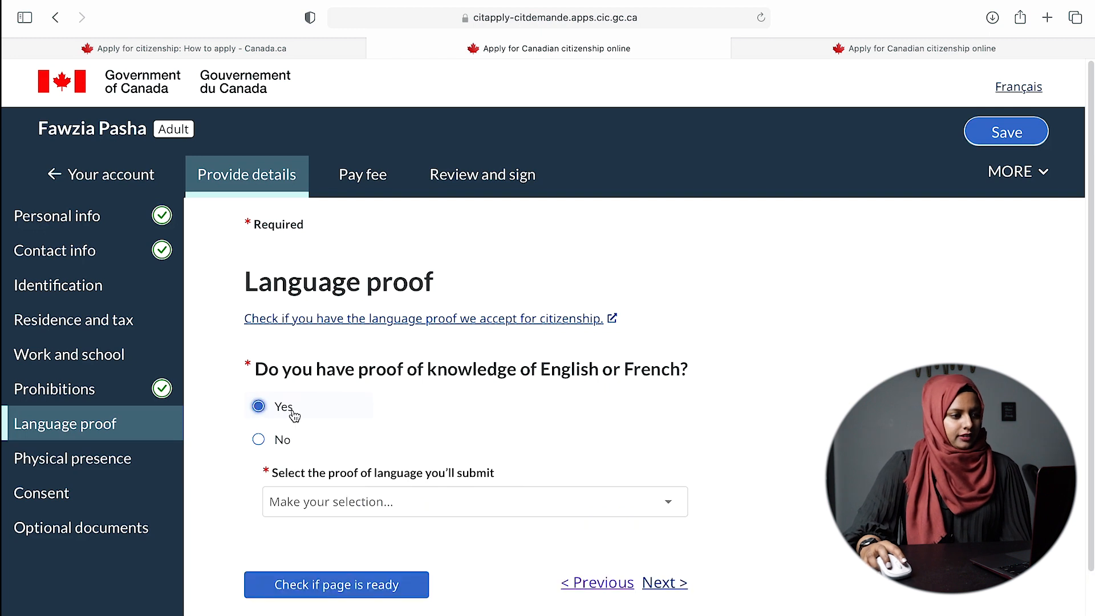
click(455, 505)
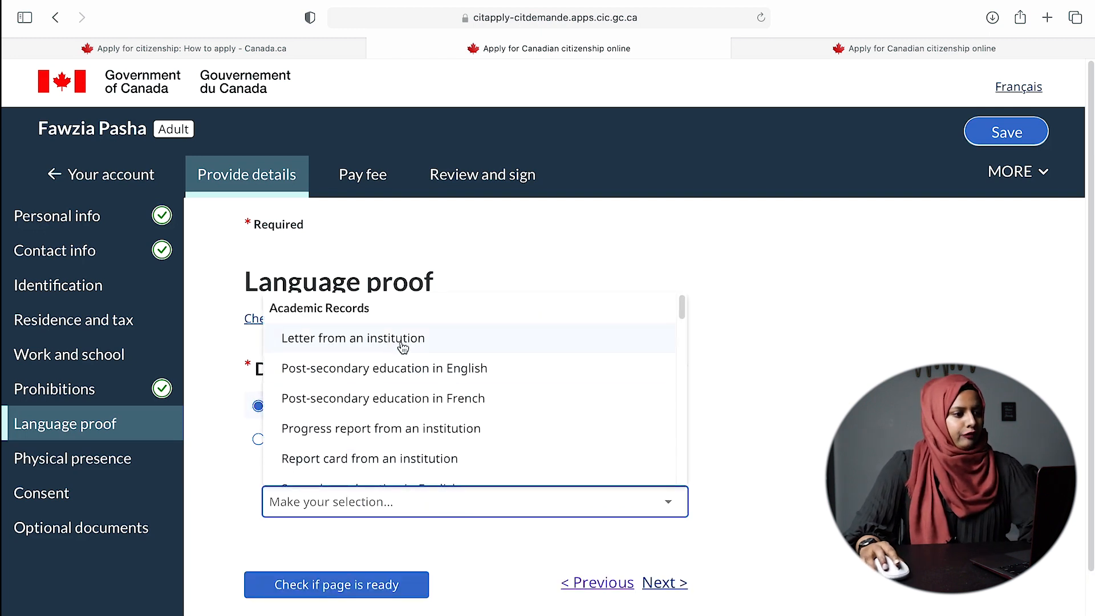
scroll(409, 399, down, 5)
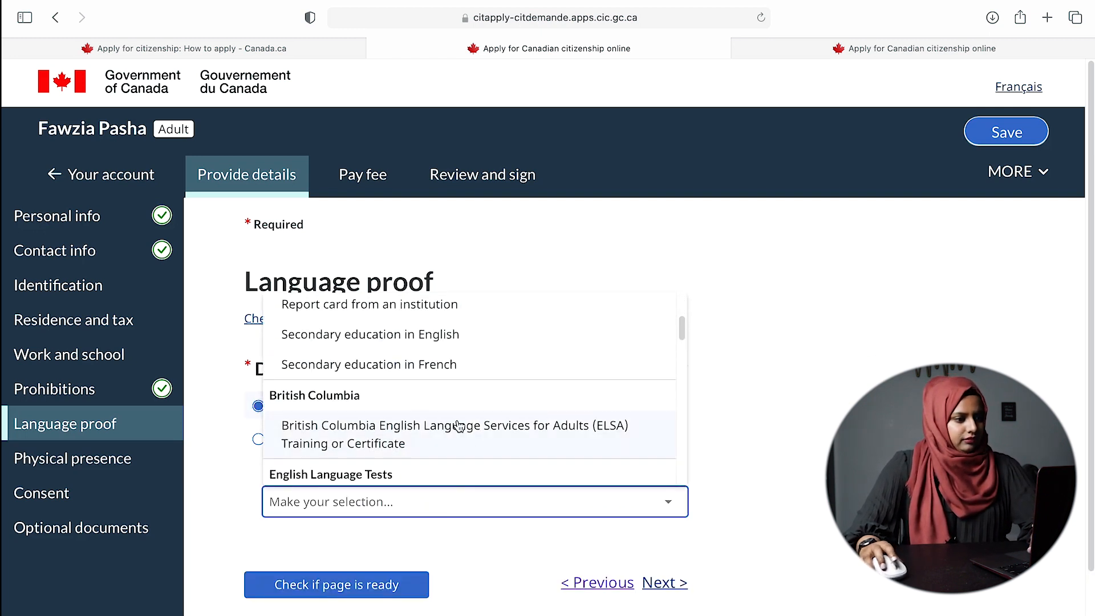
scroll(457, 421, up, 2)
scroll(484, 418, down, 5)
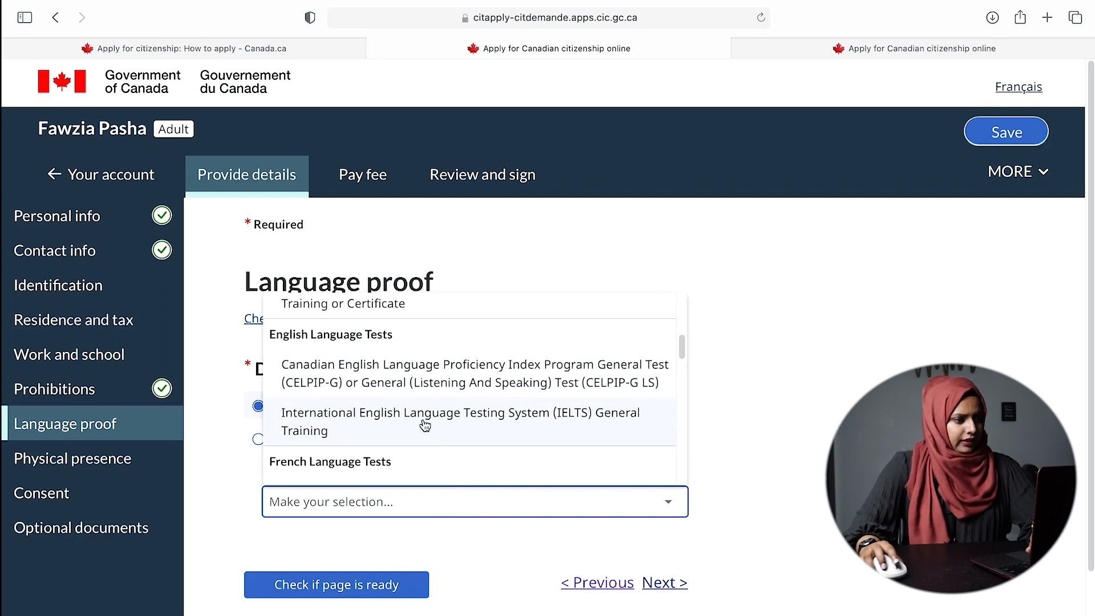
click(413, 423)
scroll(814, 491, down, 1)
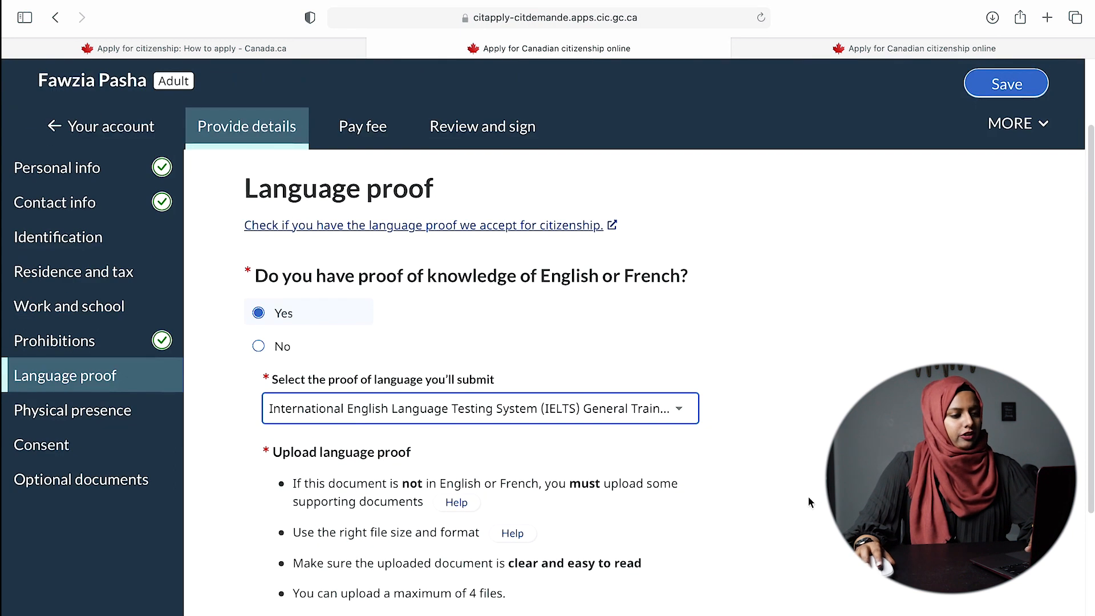
- Save the Language proof page with IELTS General Training as the chosen proof
scroll(805, 499, down, 2)
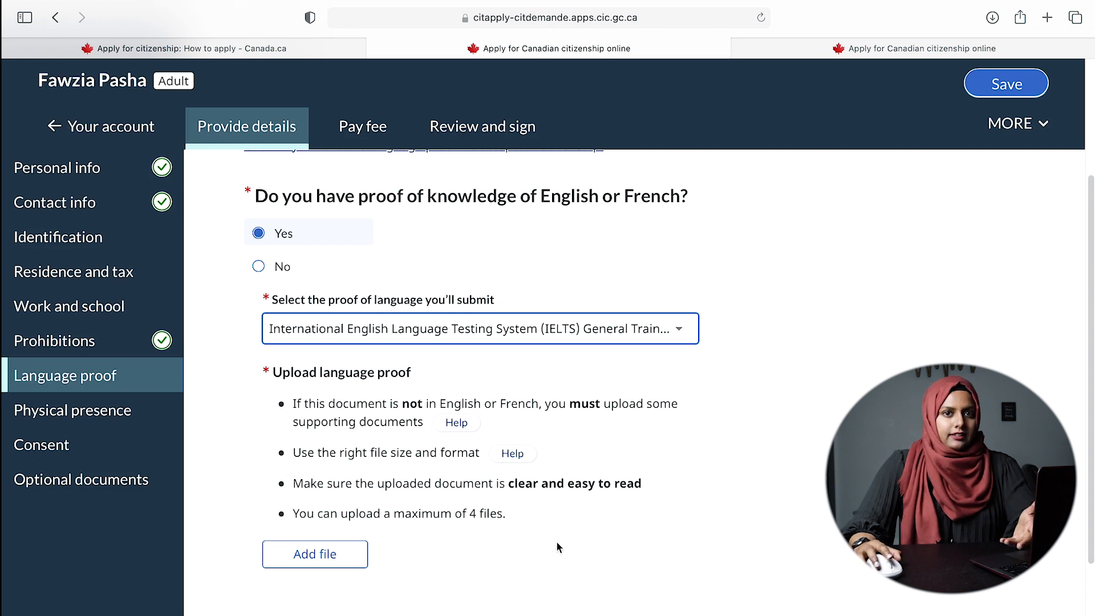
scroll(558, 544, down, 3)
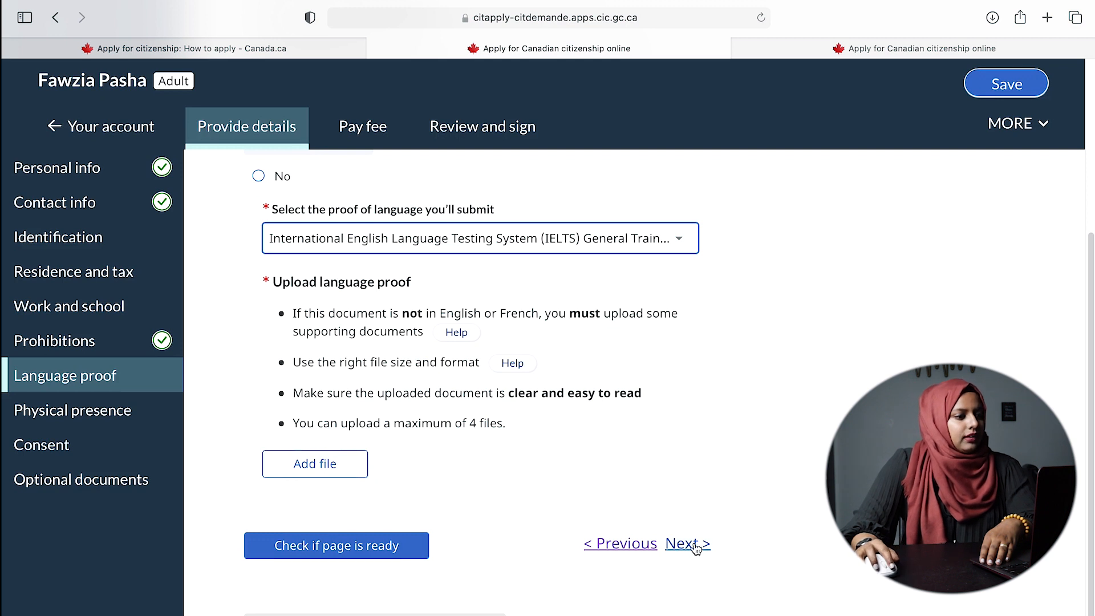
click(1042, 80)
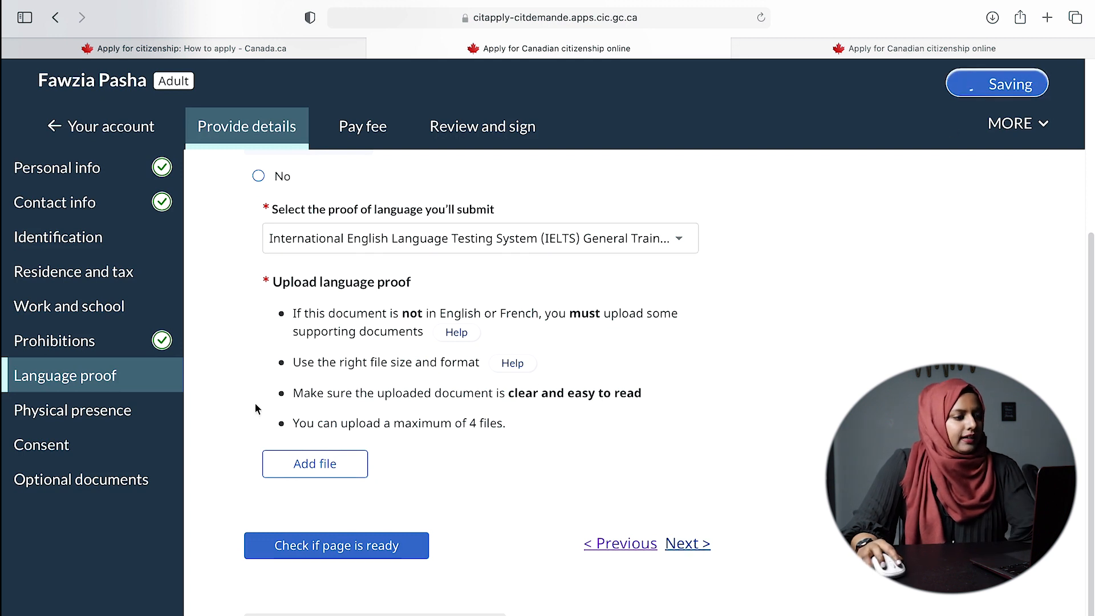
- On Physical presence, answer No to living abroad as a Crown servant or a Crown servant's family member
click(687, 544)
scroll(688, 547, down, 2)
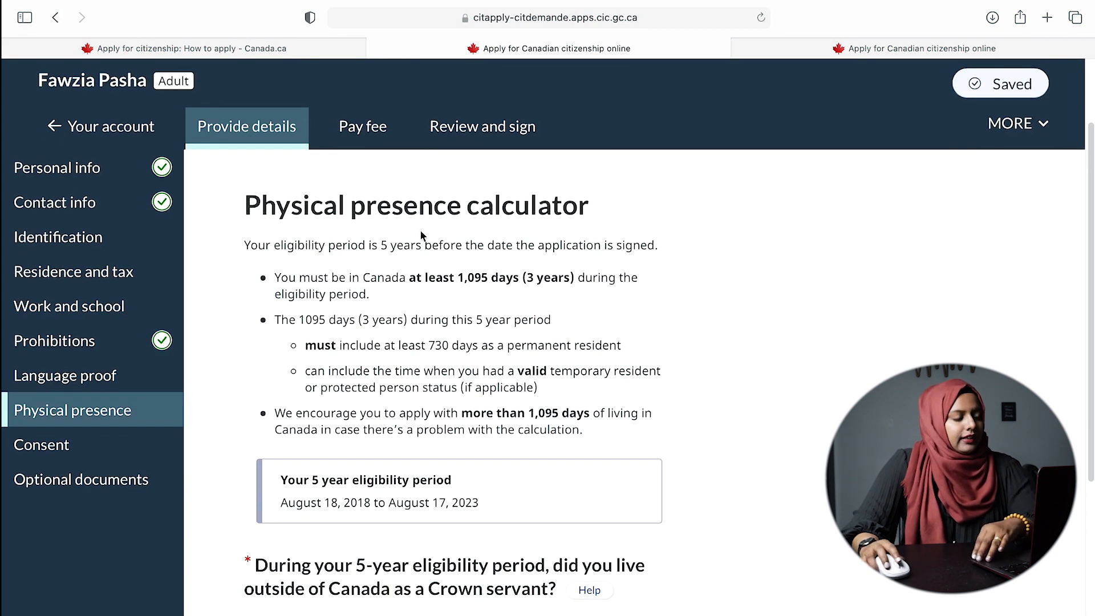
scroll(648, 293, down, 4)
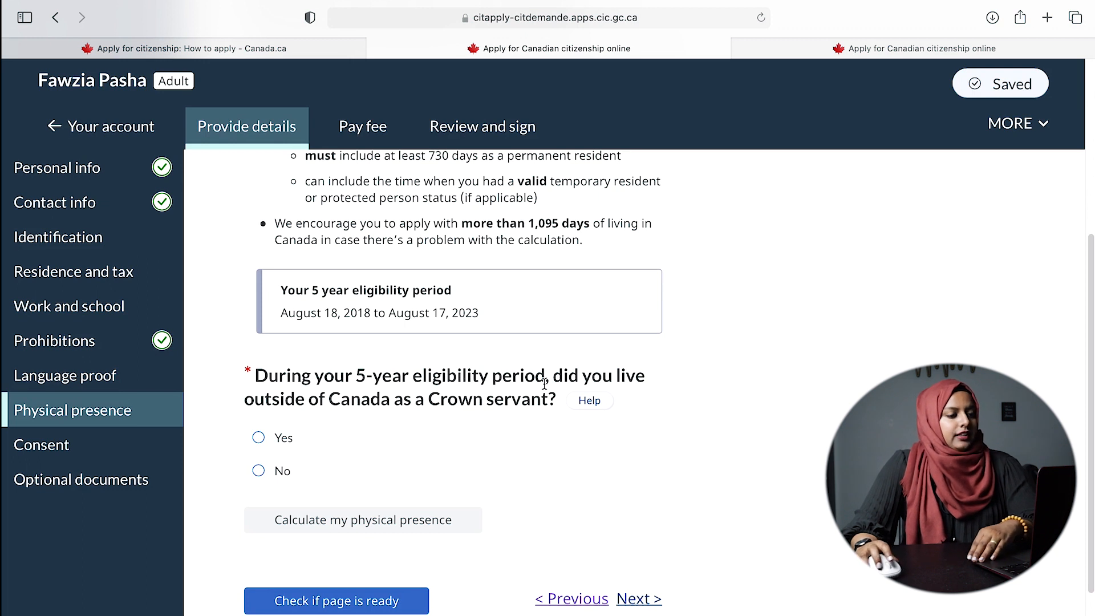
click(259, 471)
scroll(394, 495, down, 3)
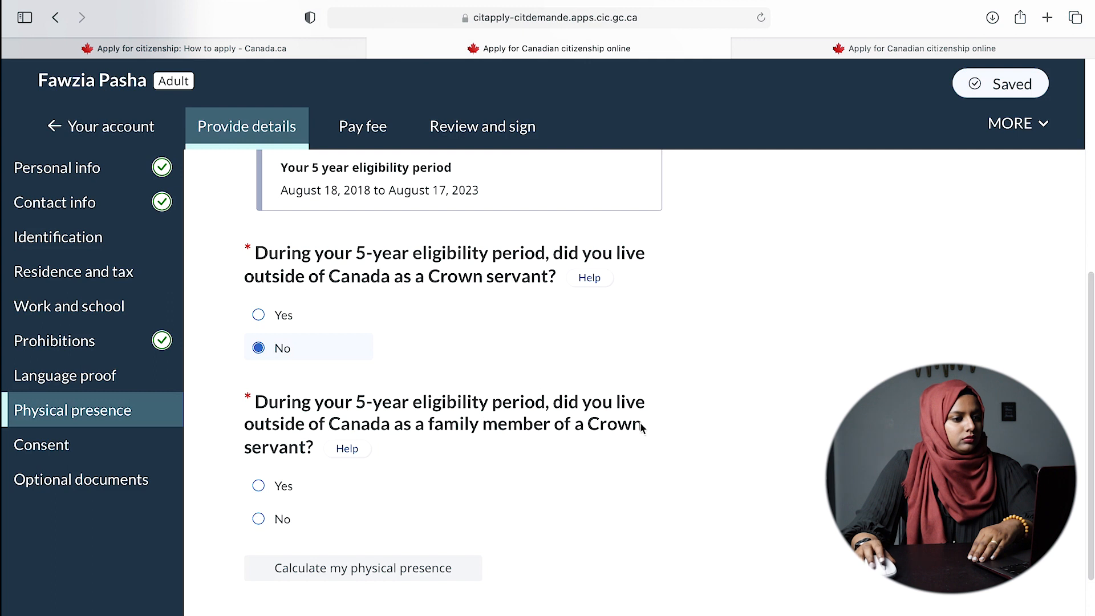
click(260, 519)
scroll(609, 512, down, 2)
- Enter 28 July 2019 as the permanent resident date and save it
scroll(608, 512, down, 1)
click(313, 567)
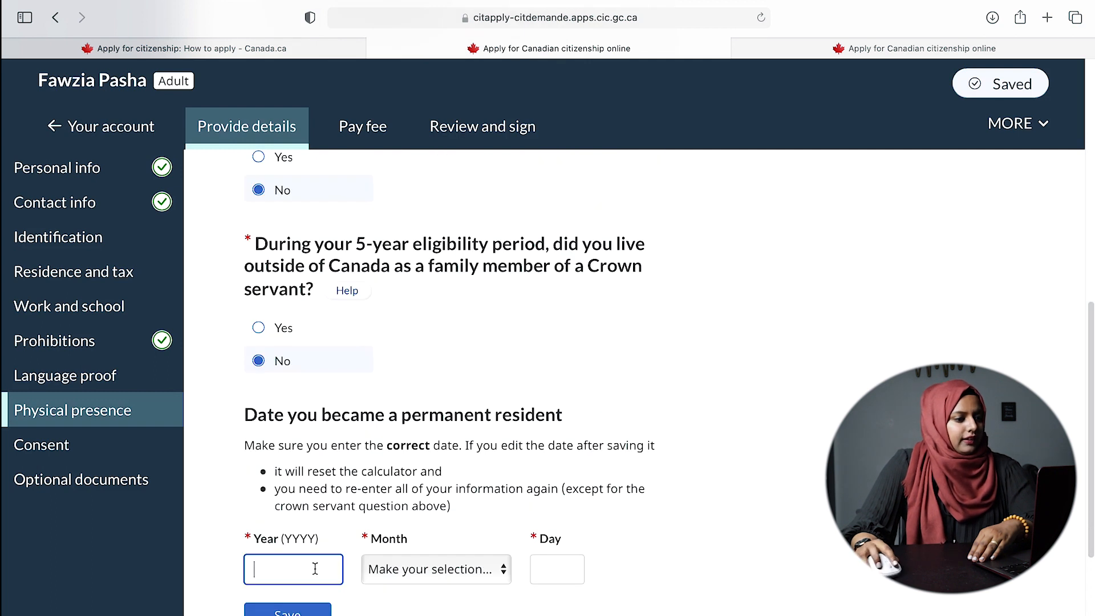
text(2019)
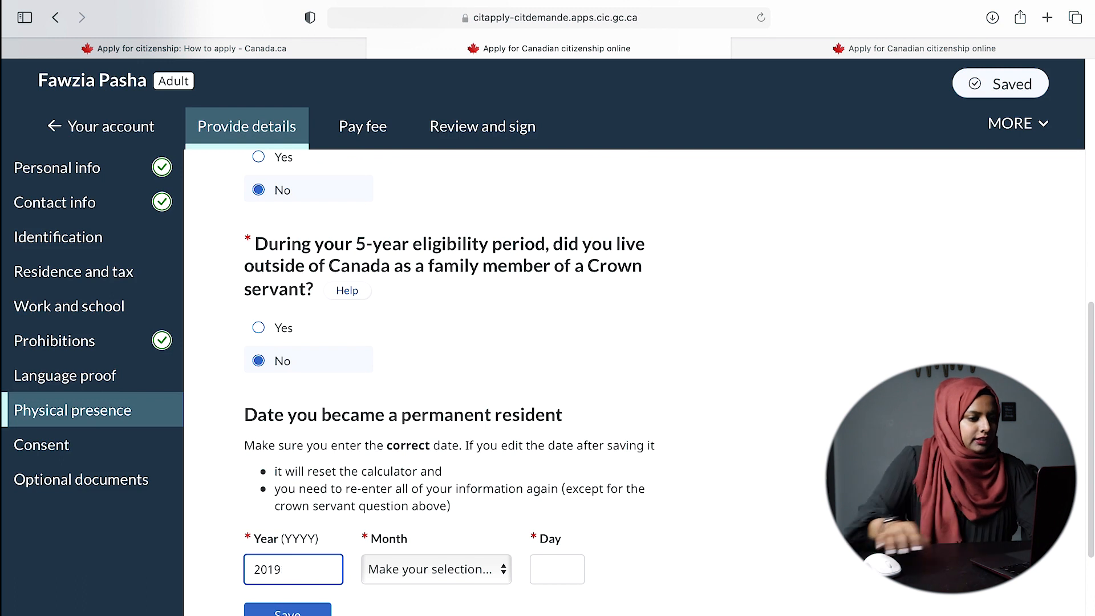
click(445, 569)
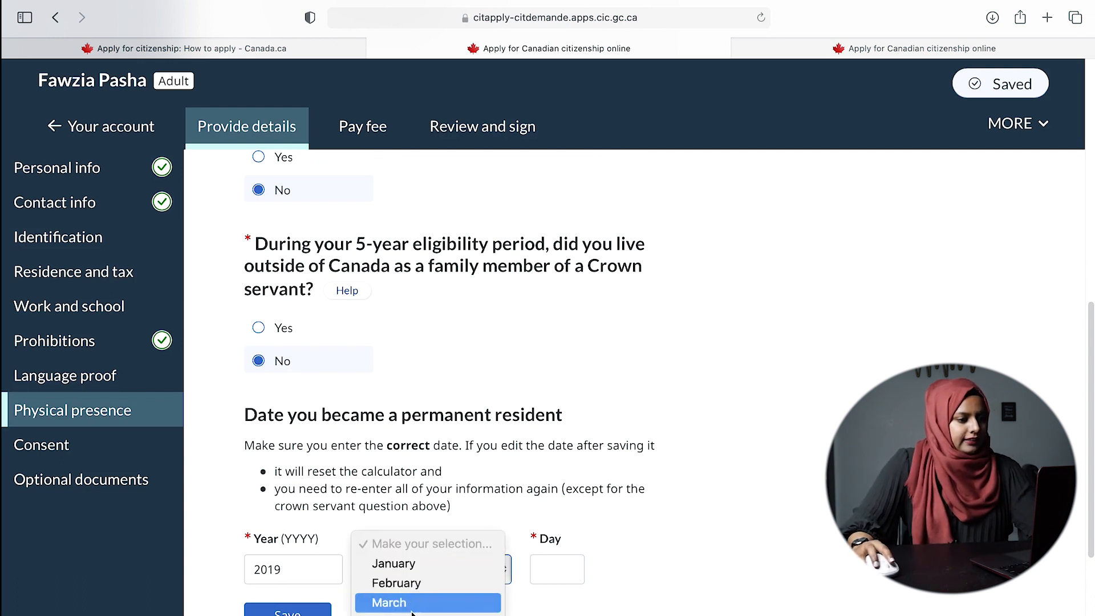
click(428, 614)
click(557, 570)
text(28)
click(754, 535)
scroll(805, 511, down, 2)
click(302, 486)
scroll(446, 386, down, 3)
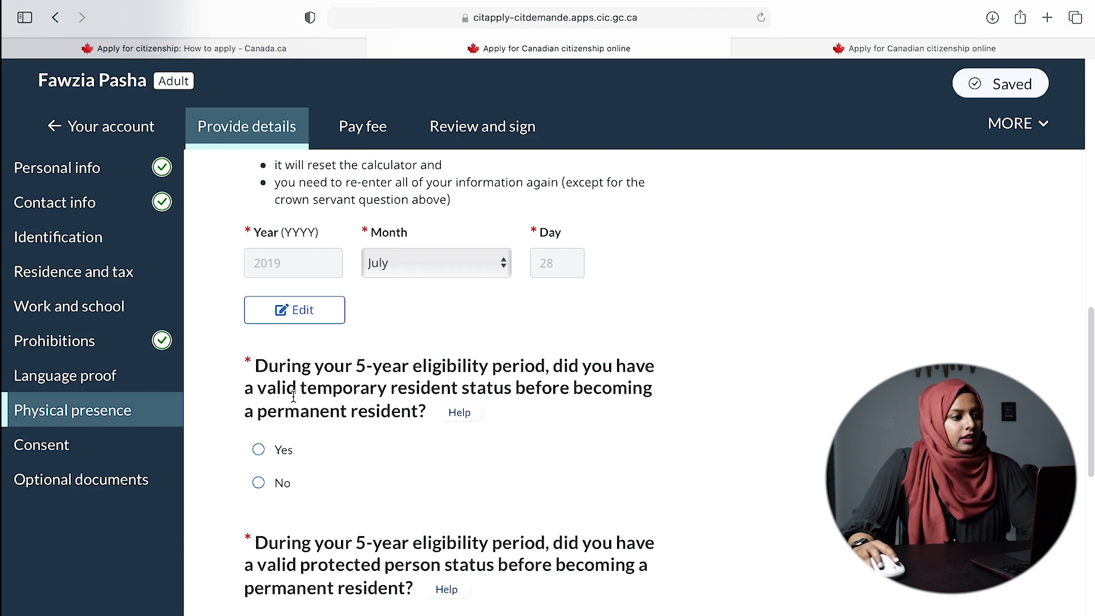
- Answer No to the temporary resident status, protected person status and served sentence questions
drag(277, 390, 509, 395)
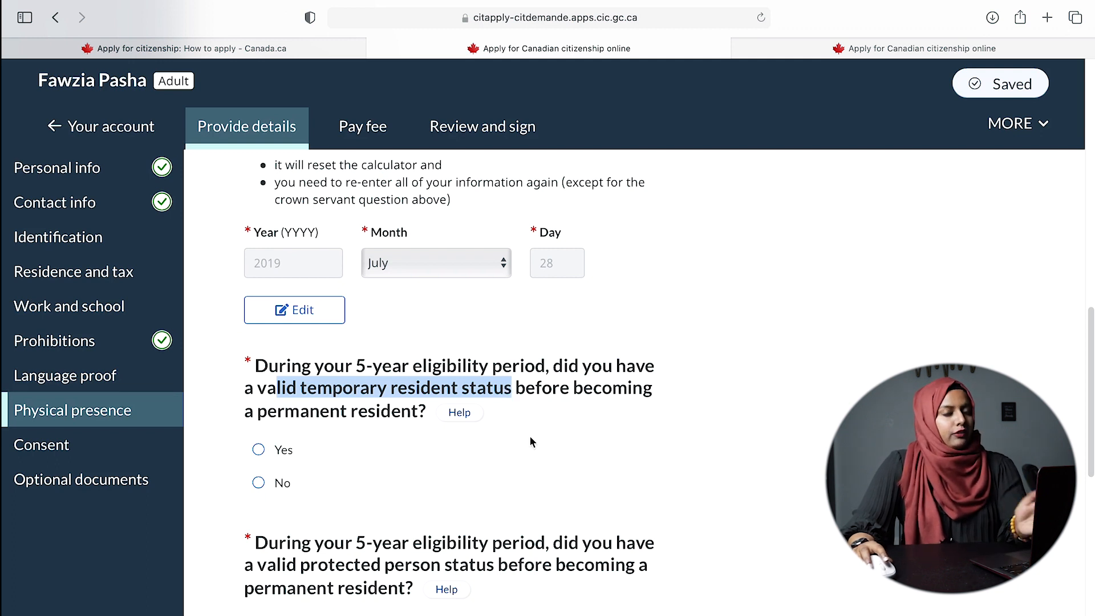
click(259, 483)
scroll(636, 497, down, 3)
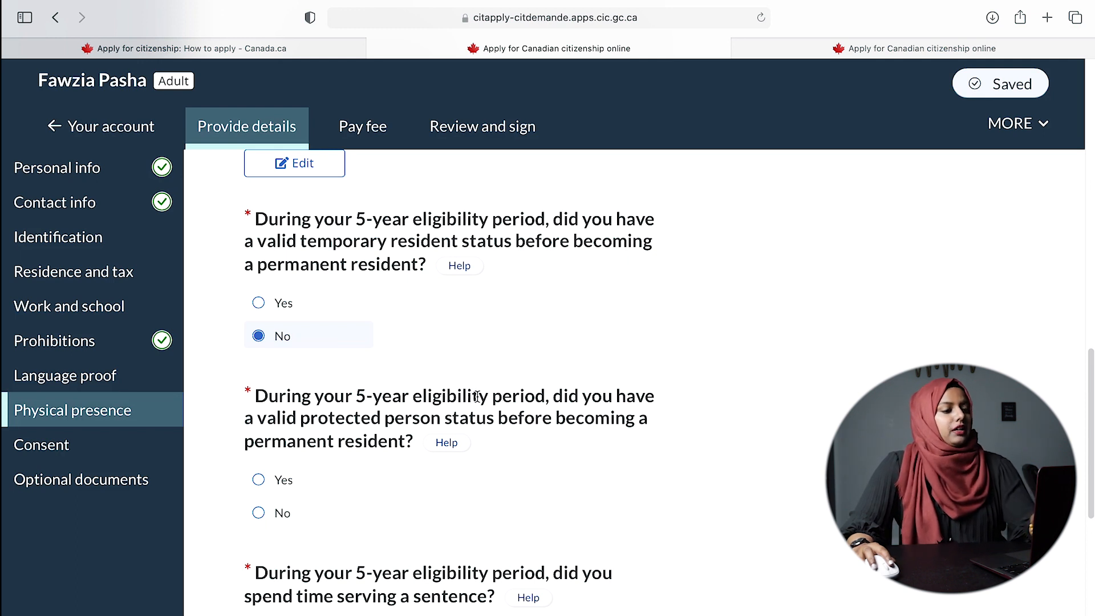
scroll(496, 475, down, 2)
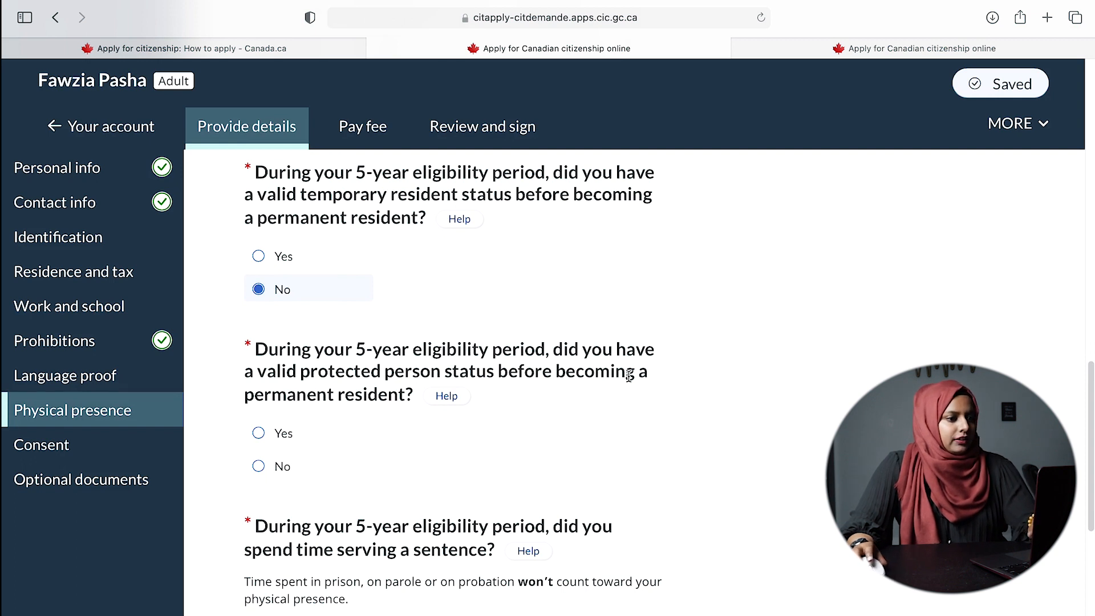
click(275, 469)
scroll(538, 487, down, 3)
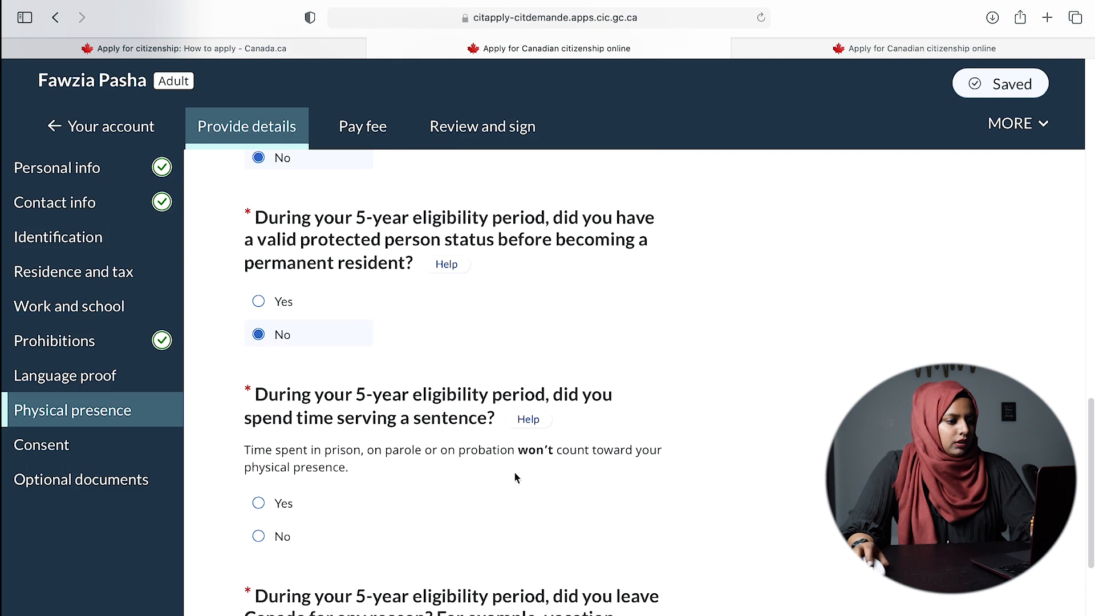
click(288, 536)
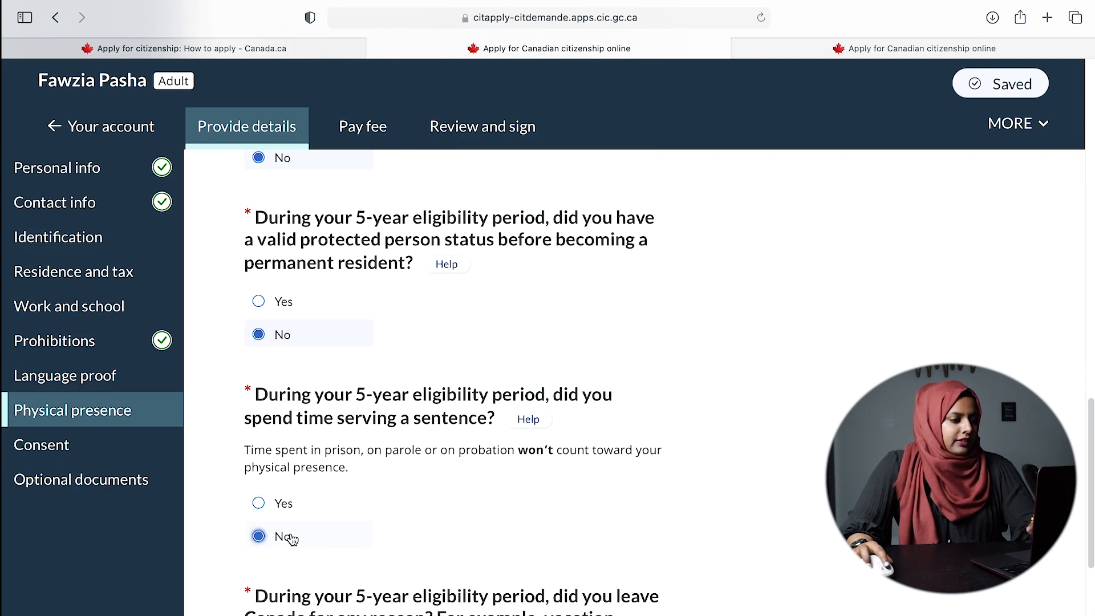
scroll(574, 543, down, 5)
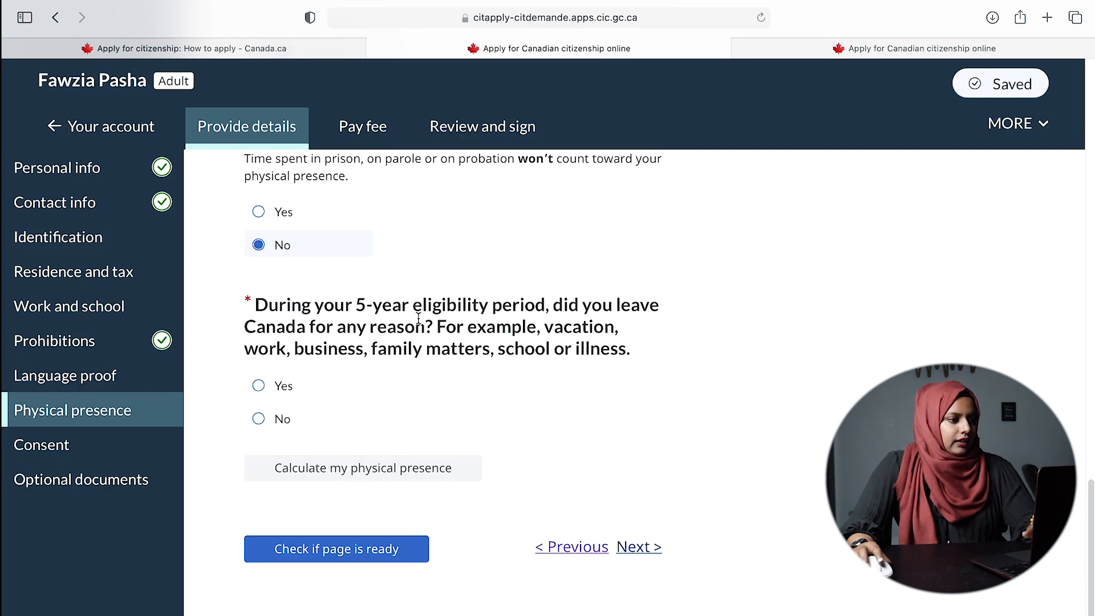
- Answer No to having left Canada and calculate physical presence, giving 1482 days
drag(622, 305, 660, 347)
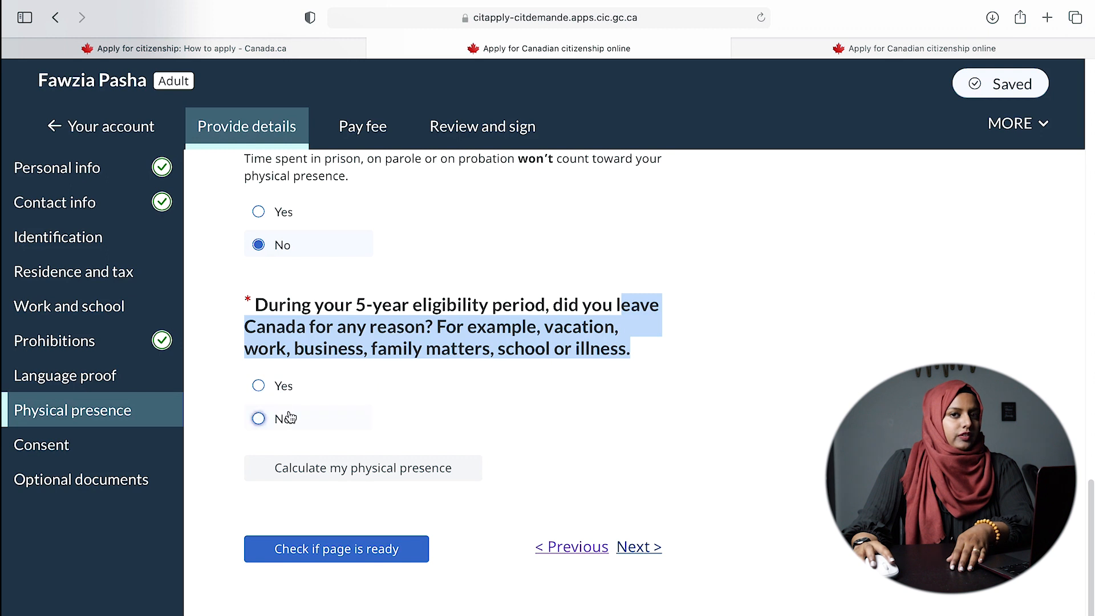
click(261, 422)
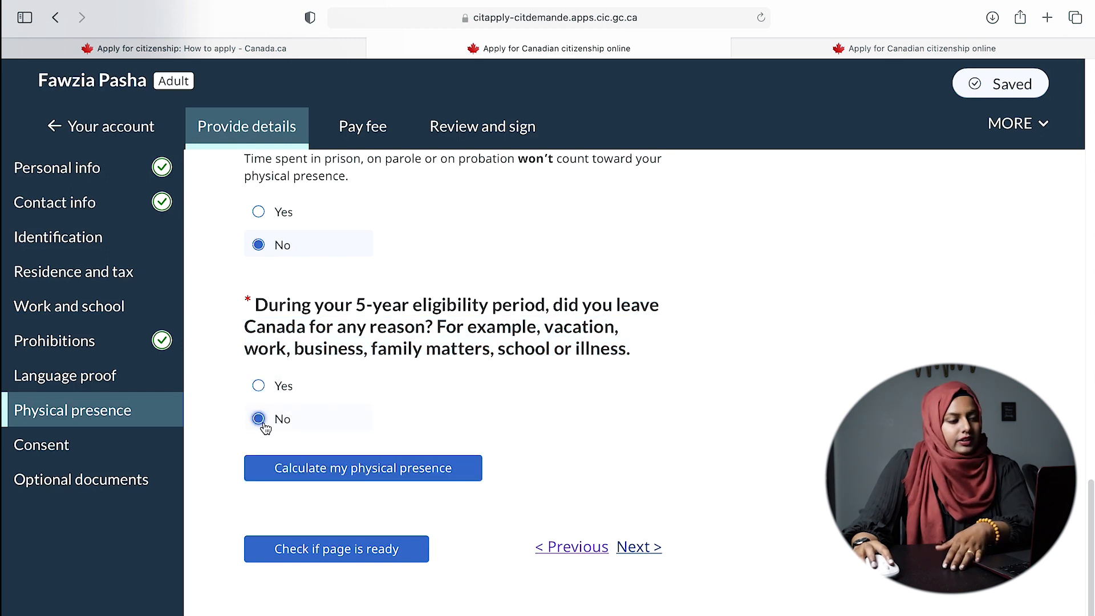
click(372, 471)
scroll(756, 511, down, 2)
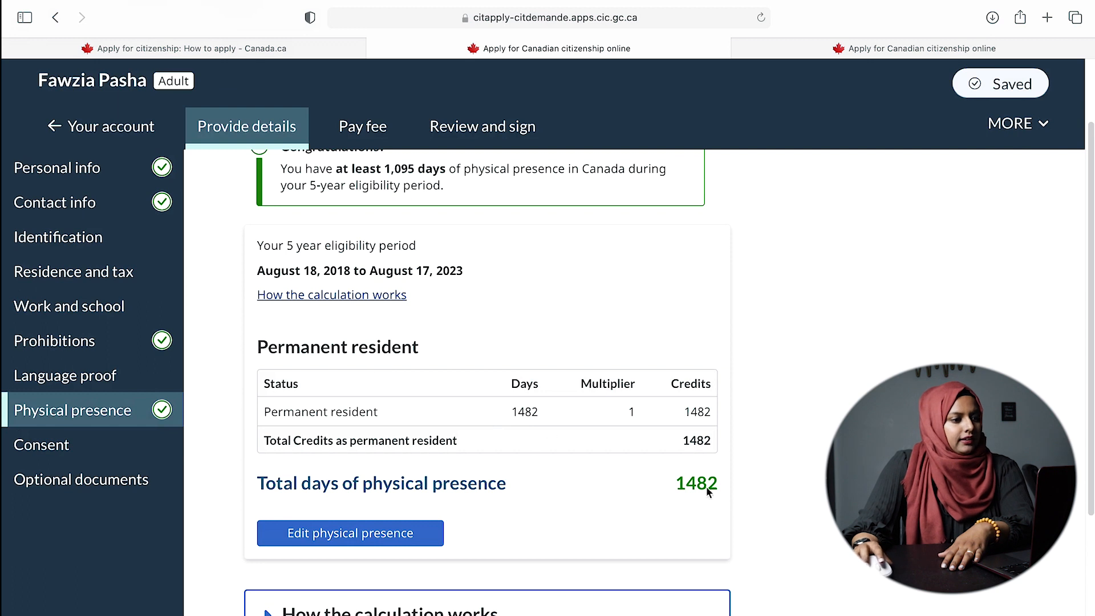
scroll(642, 499, down, 1)
scroll(422, 438, up, 3)
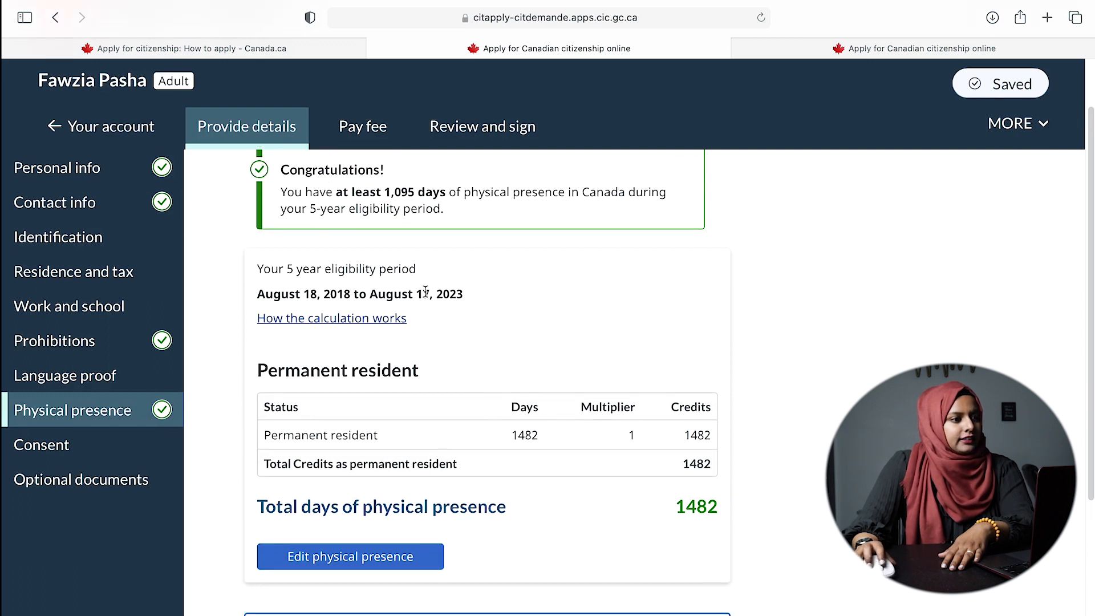
drag(390, 255, 444, 255)
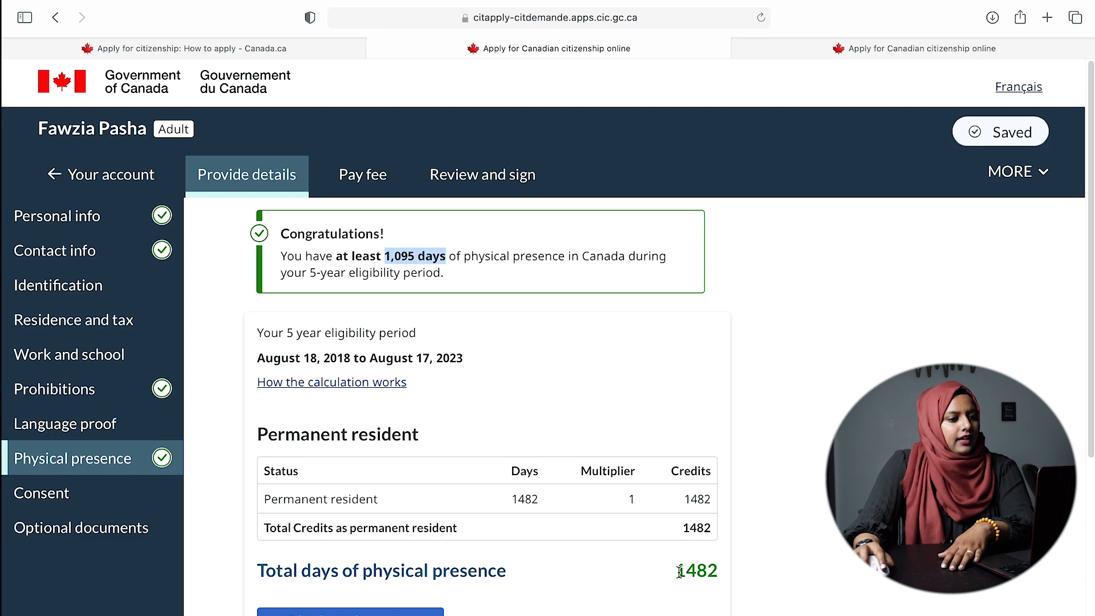
drag(676, 570, 724, 571)
scroll(725, 570, down, 5)
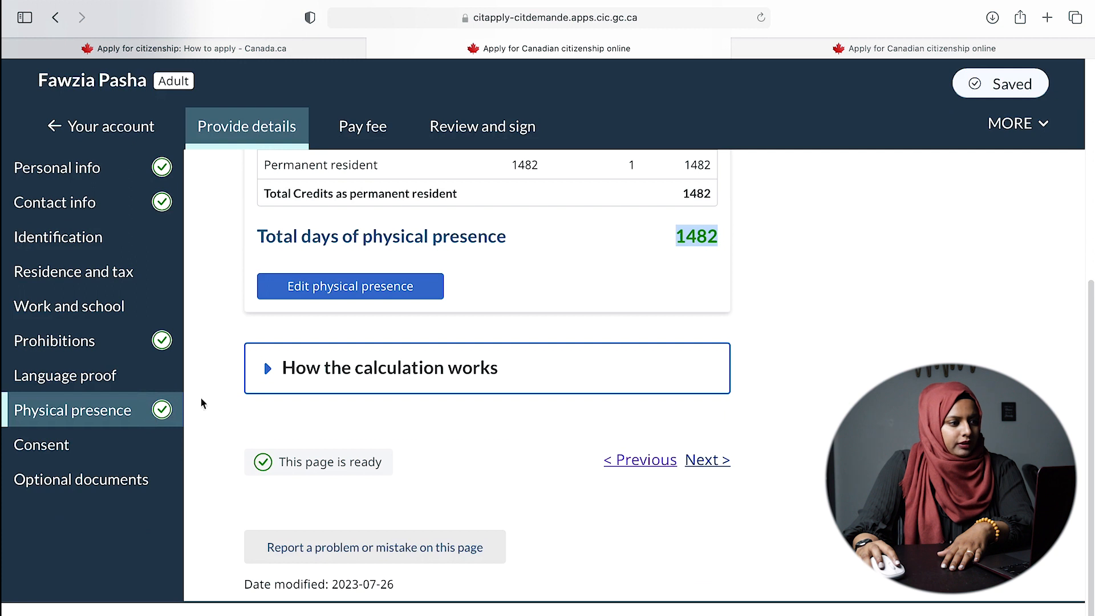
- On the Consent page, agree to receive the MP's congratulatory letter
click(709, 461)
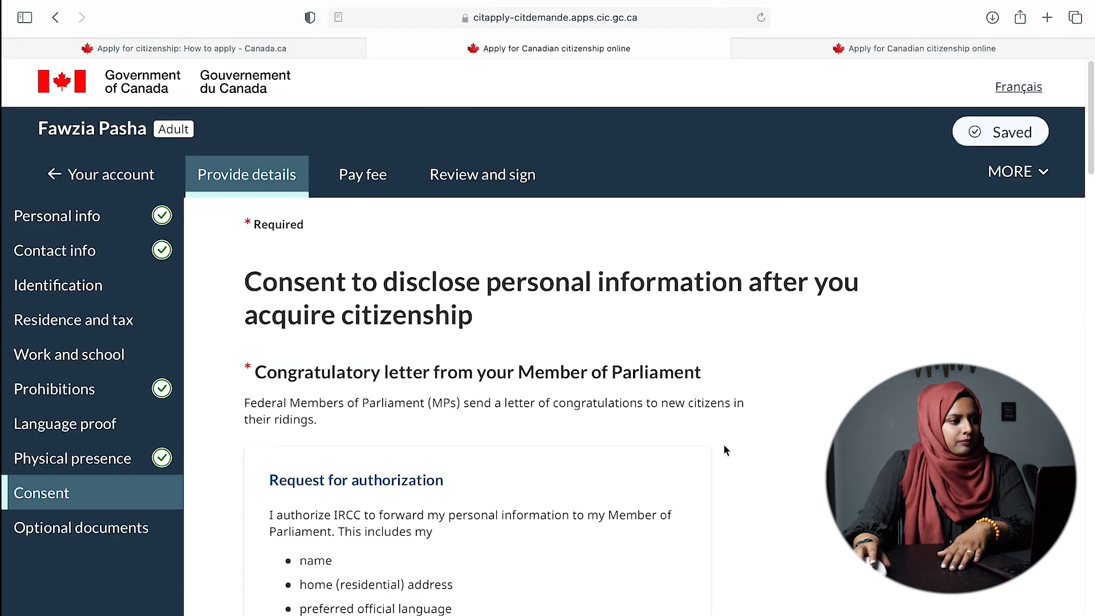
scroll(725, 450, down, 4)
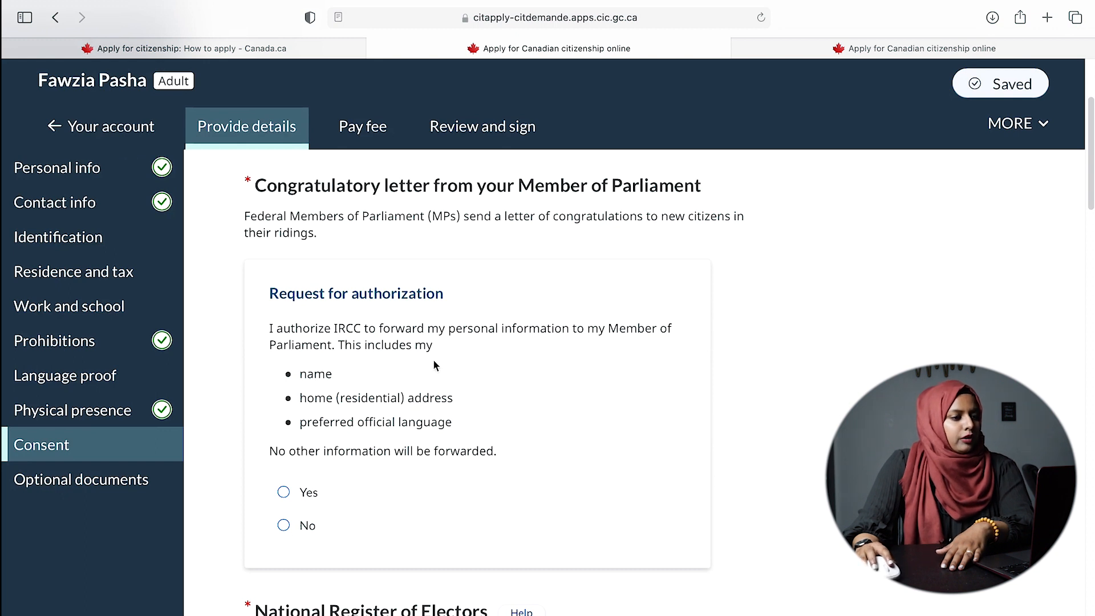
scroll(456, 468, down, 2)
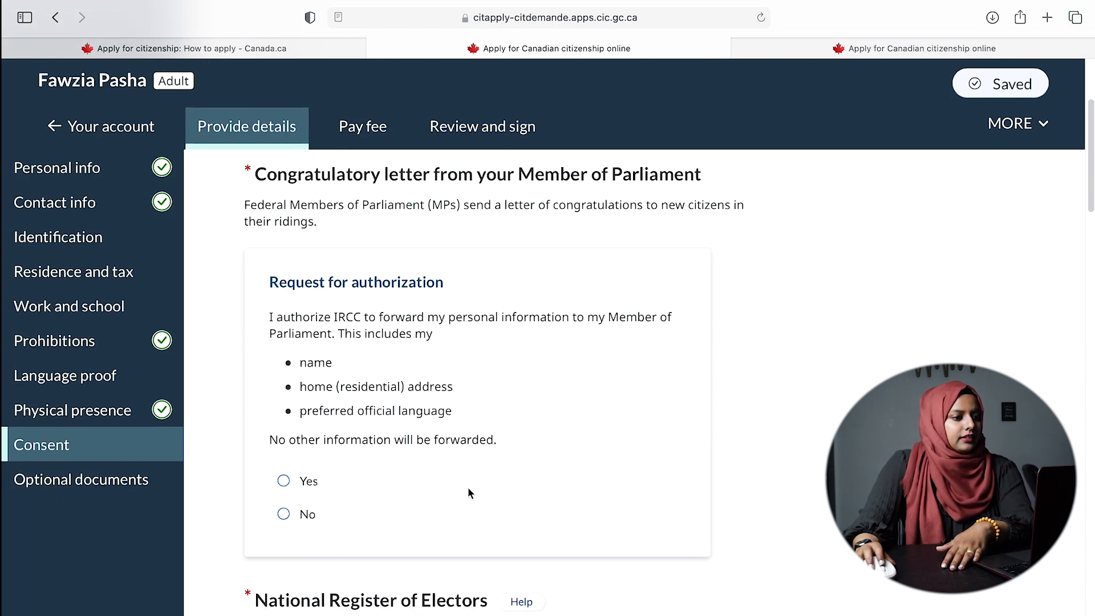
scroll(465, 402, up, 3)
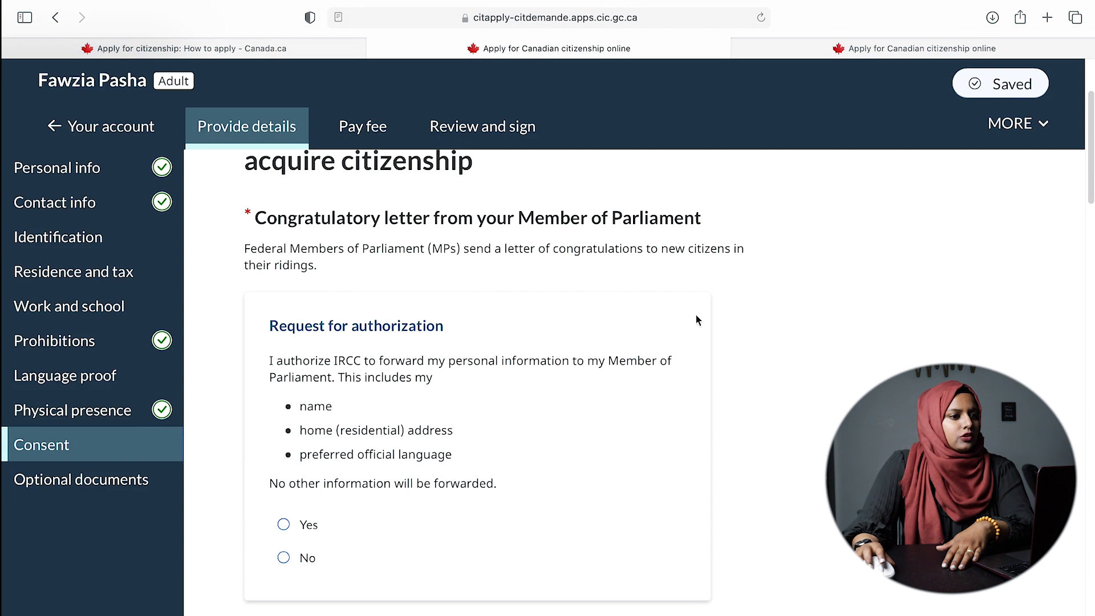
scroll(477, 382, down, 5)
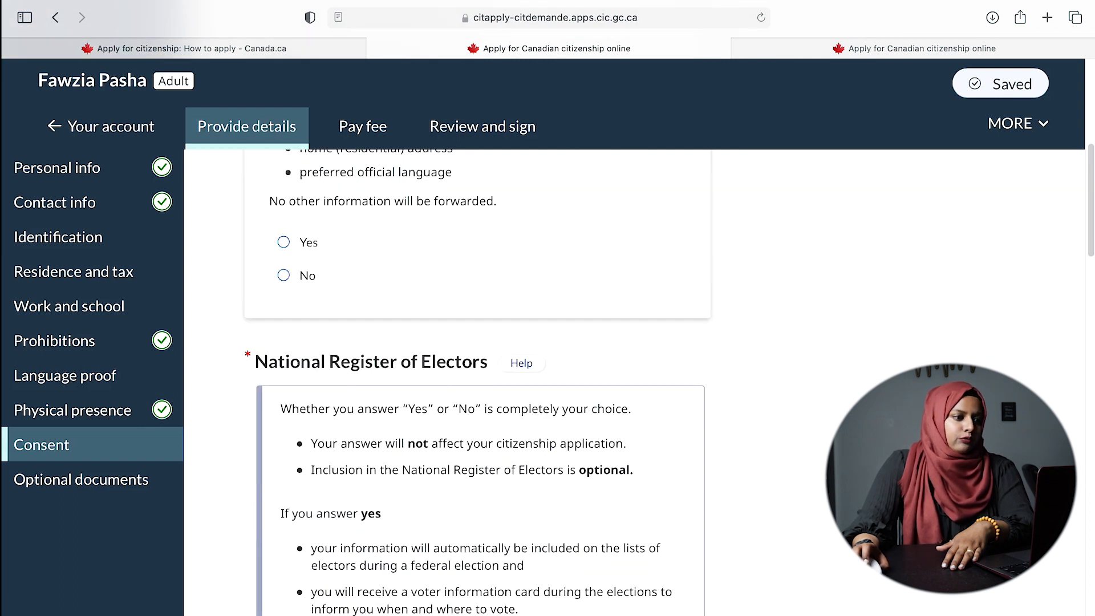
scroll(477, 382, up, 2)
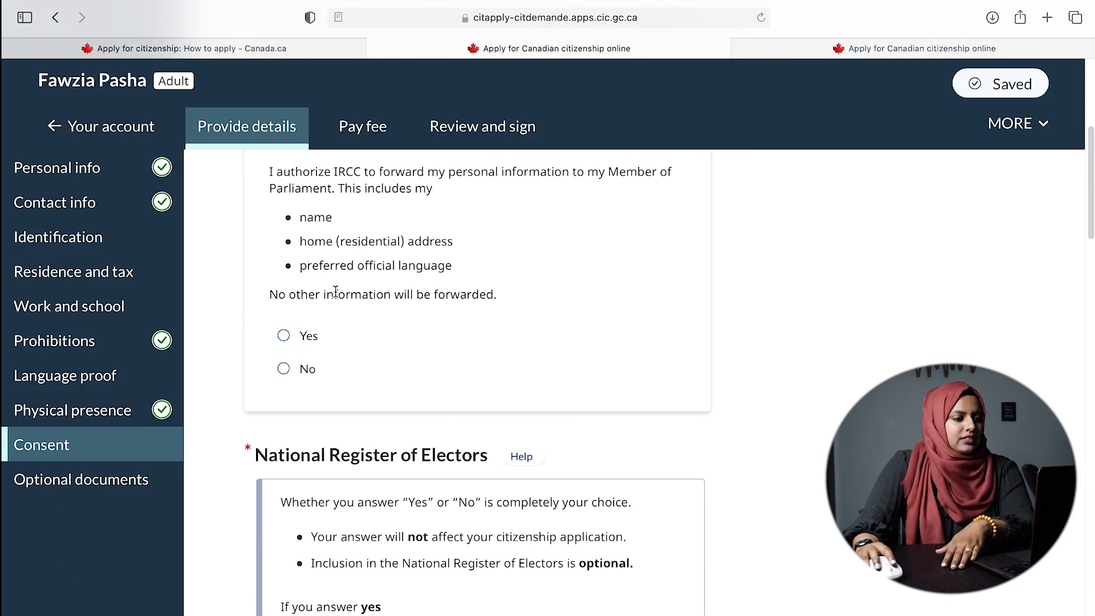
scroll(434, 299, up, 2)
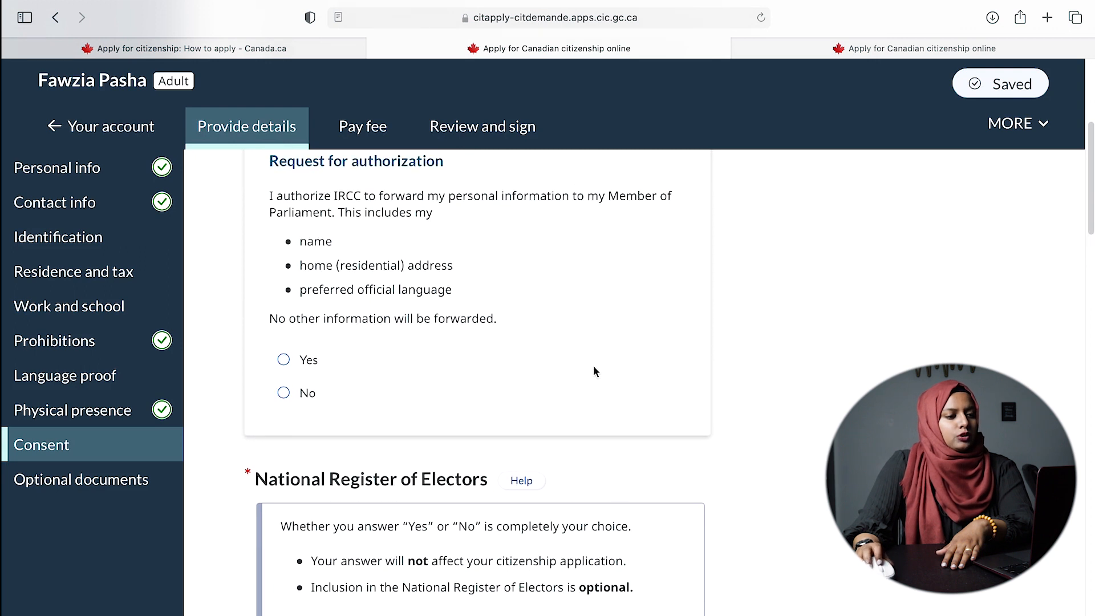
click(302, 425)
- Consent to being added to the National Register of Electors
scroll(810, 442, down, 15)
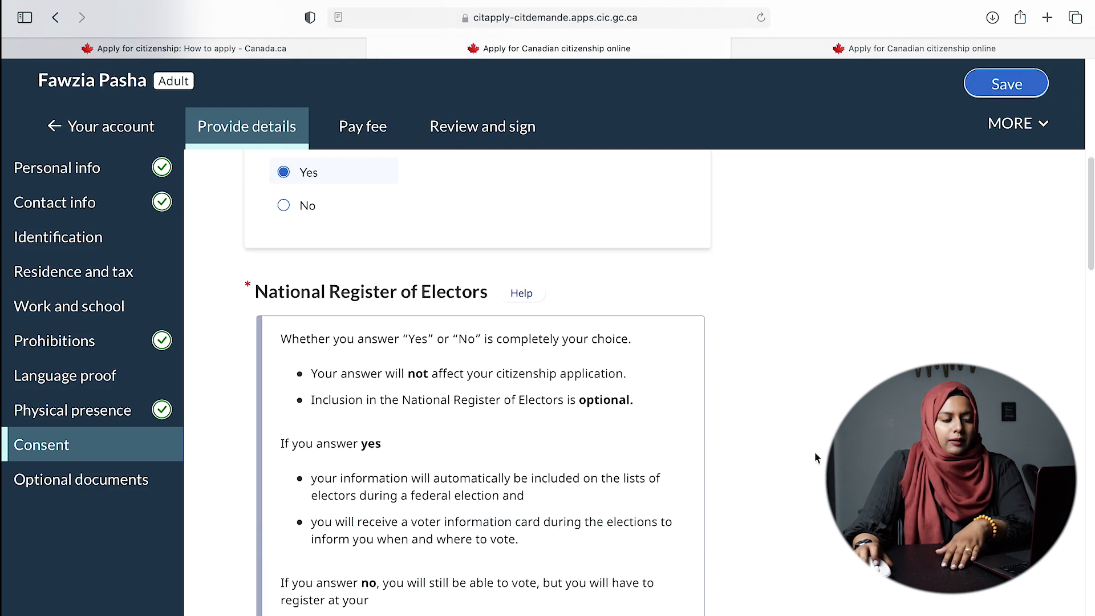
scroll(572, 430, down, 10)
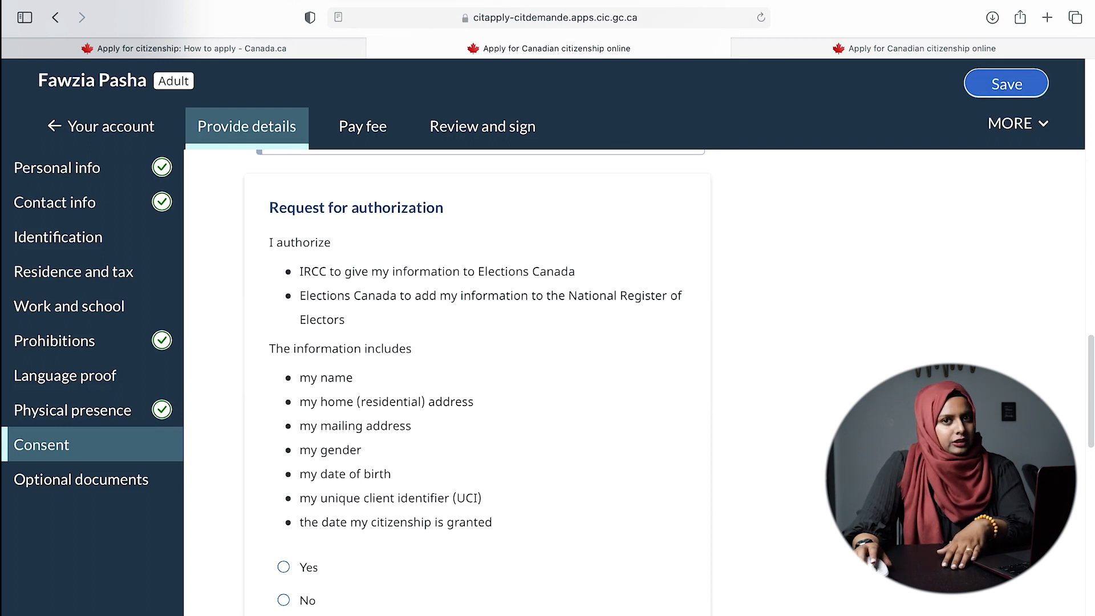
scroll(651, 514, down, 4)
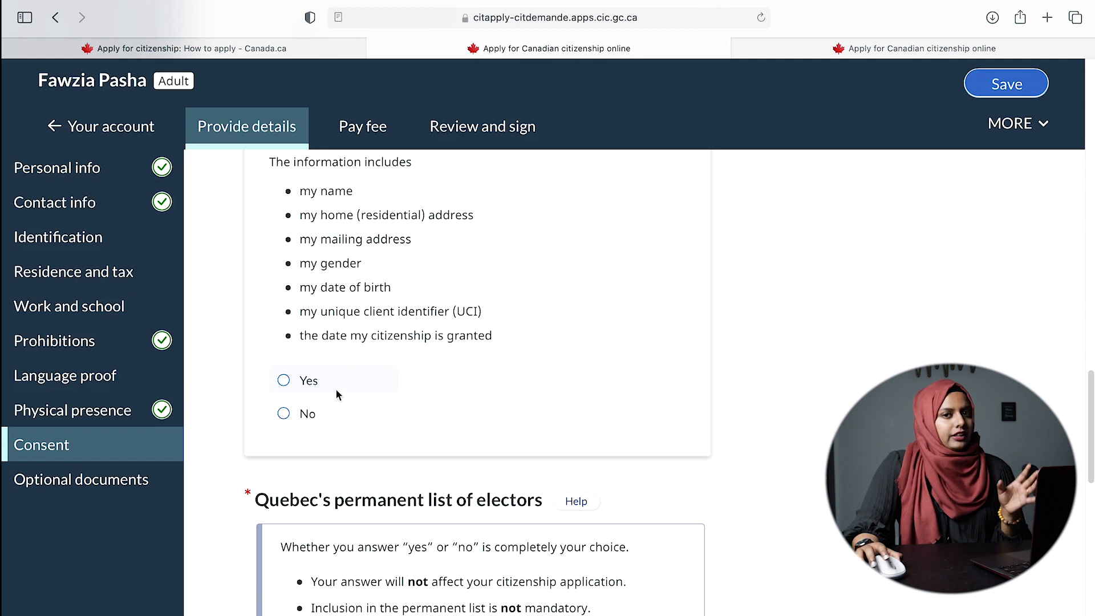
click(307, 382)
scroll(638, 397, up, 10)
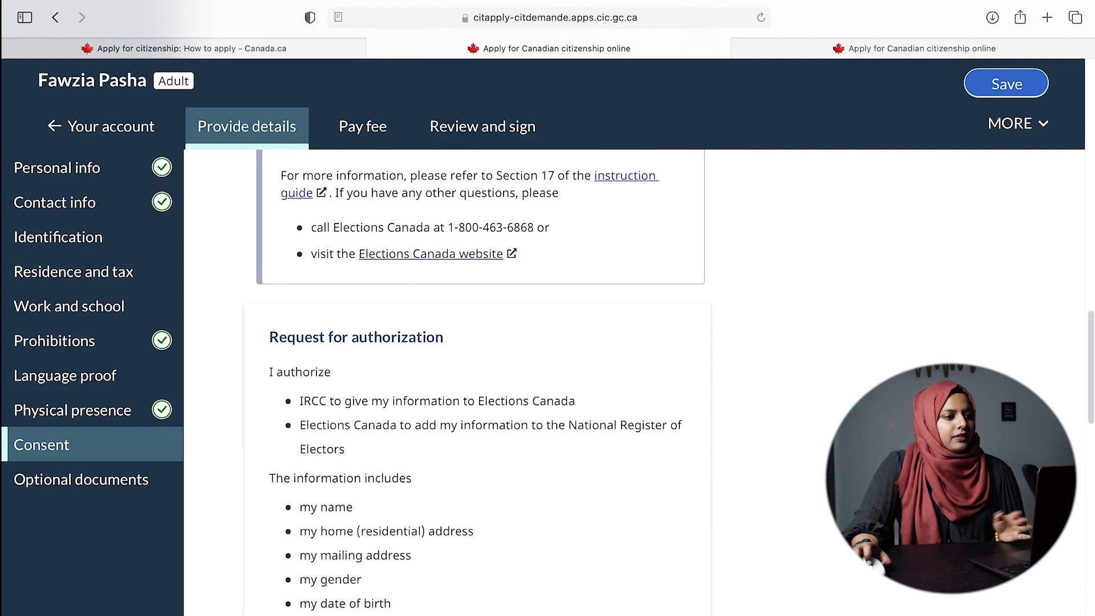
scroll(736, 410, up, 2)
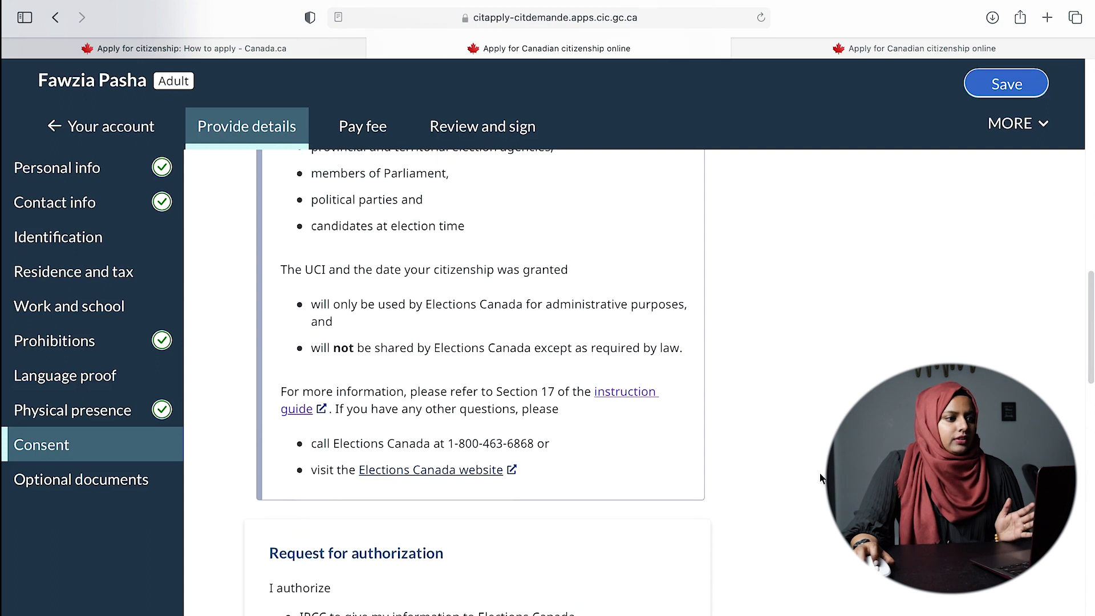
scroll(736, 410, up, 10)
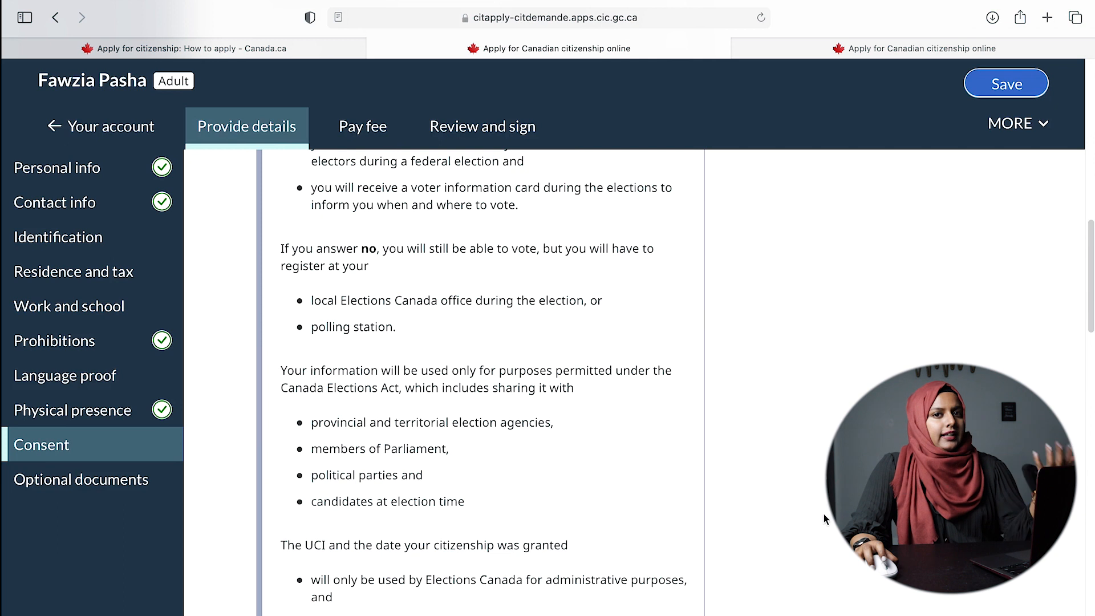
scroll(820, 486, down, 13)
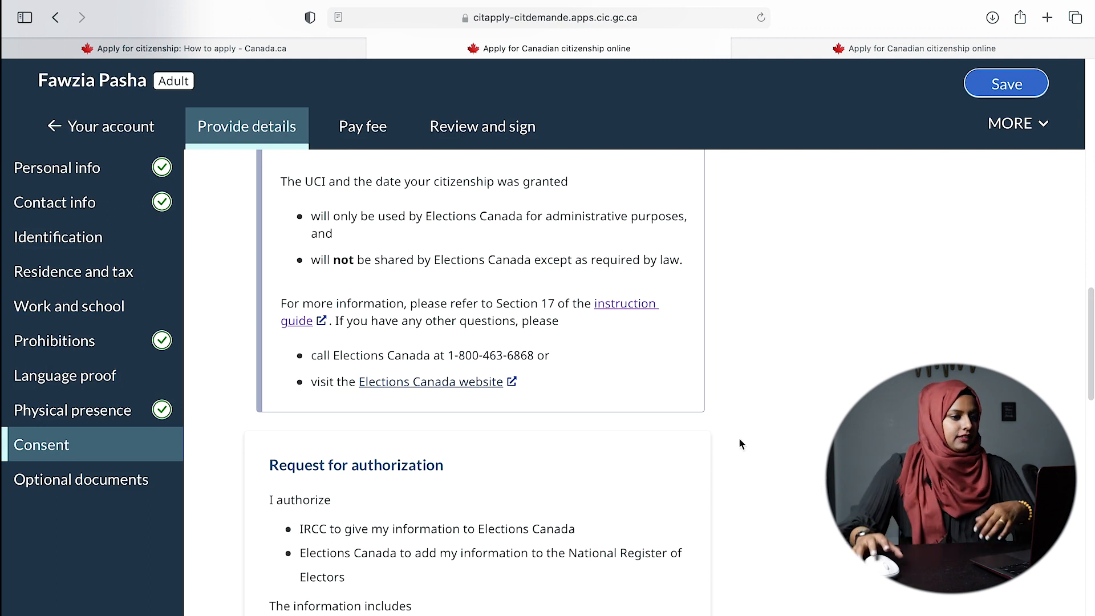
scroll(742, 450, down, 8)
- Tick 'I don't live in Quebec' under Quebec's permanent list of electors
scroll(656, 456, down, 5)
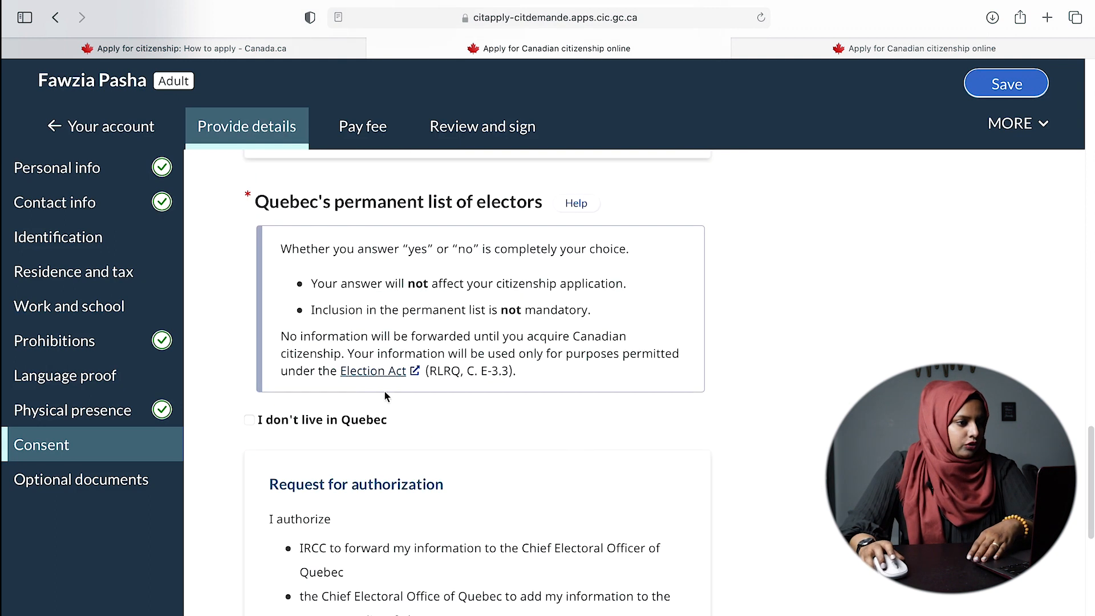
drag(256, 202, 538, 204)
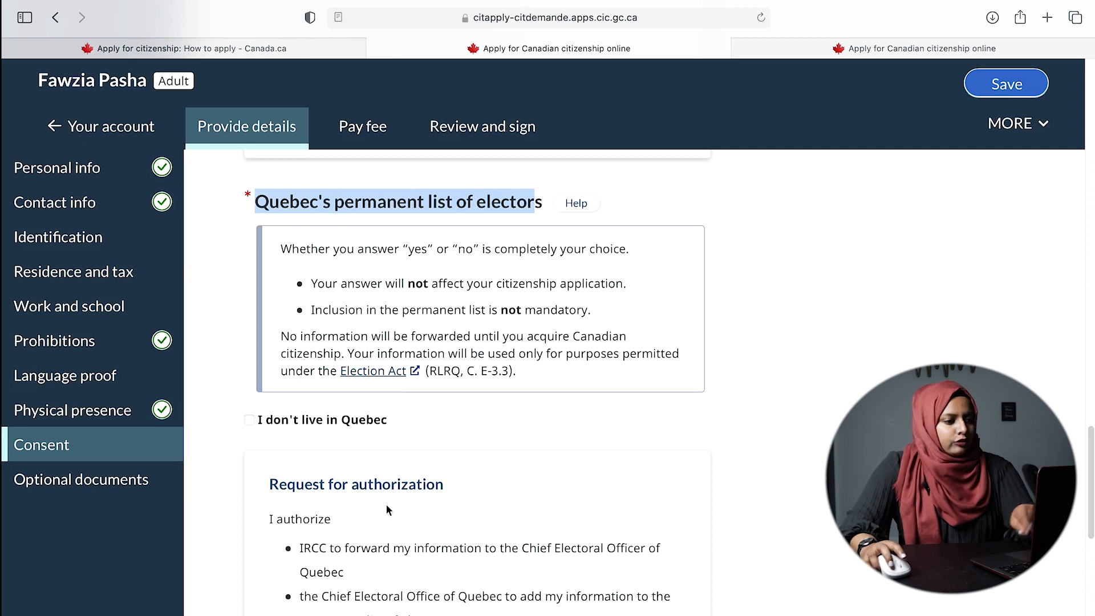
click(249, 421)
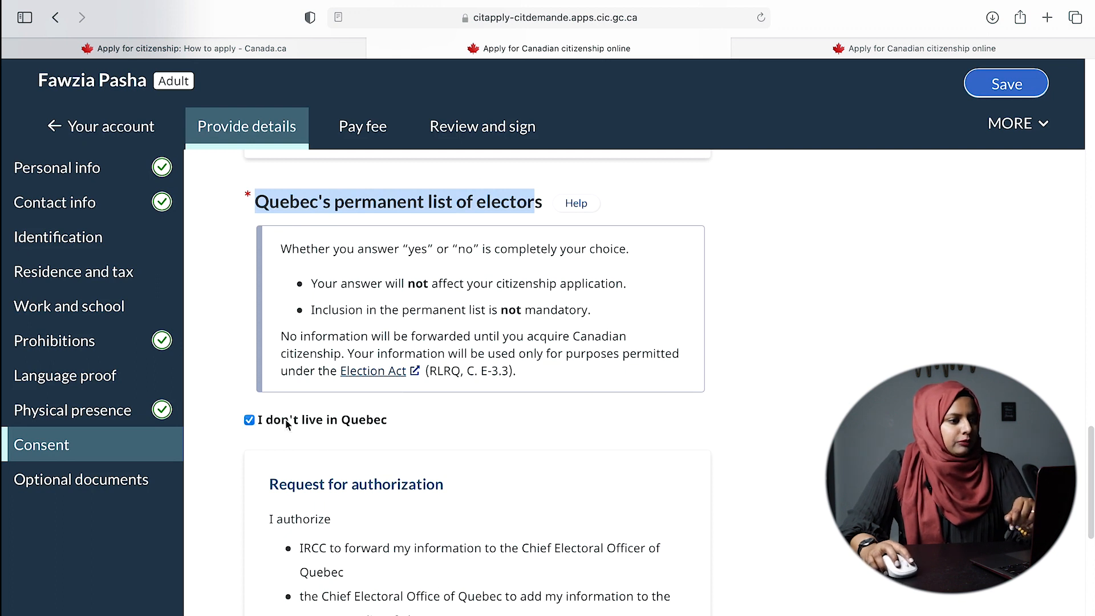
click(816, 380)
scroll(371, 427, down, 10)
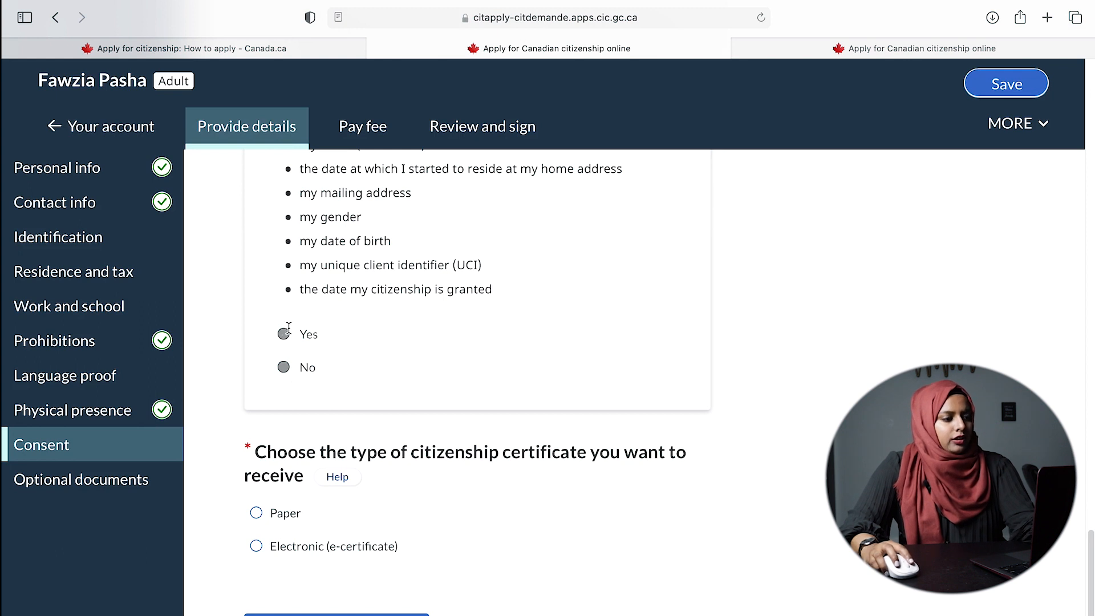
scroll(630, 472, down, 2)
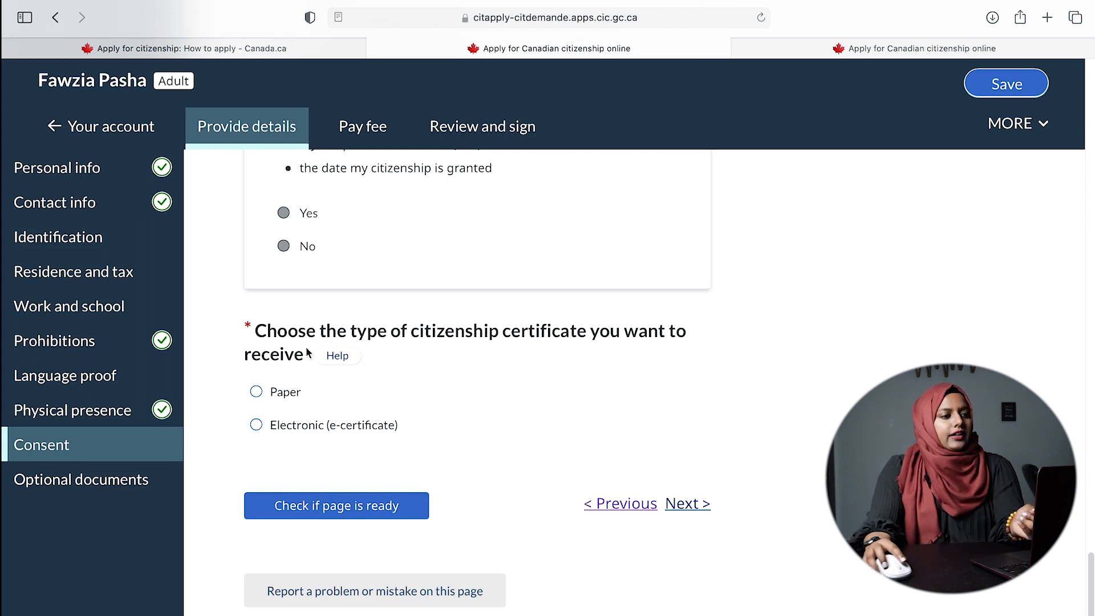
- Choose Electronic (e-certificate) as the certificate type and continue to Optional documents
drag(401, 334, 621, 377)
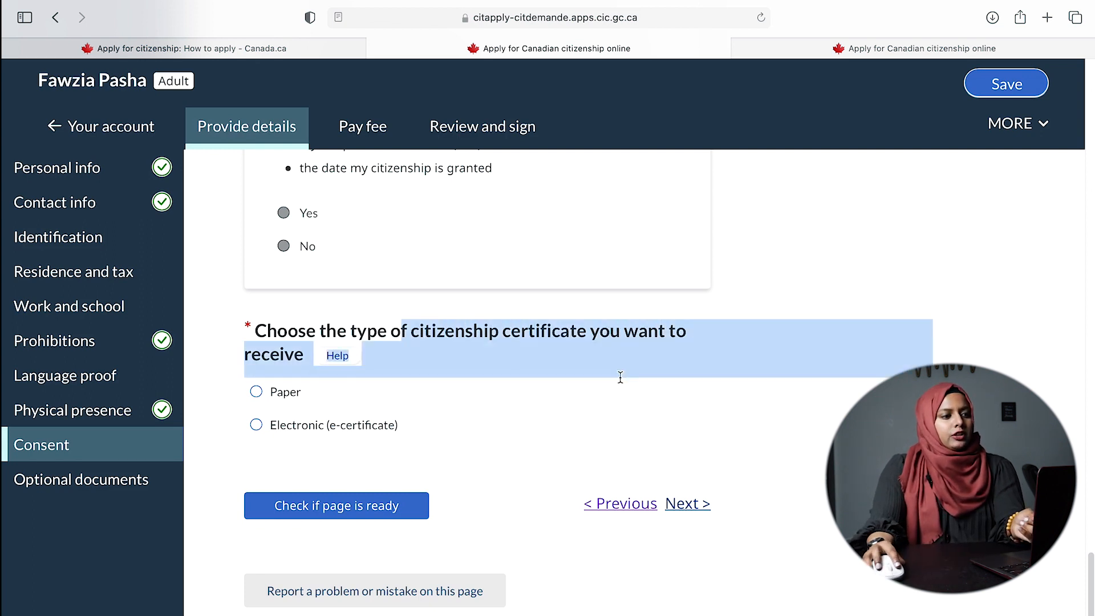
click(256, 425)
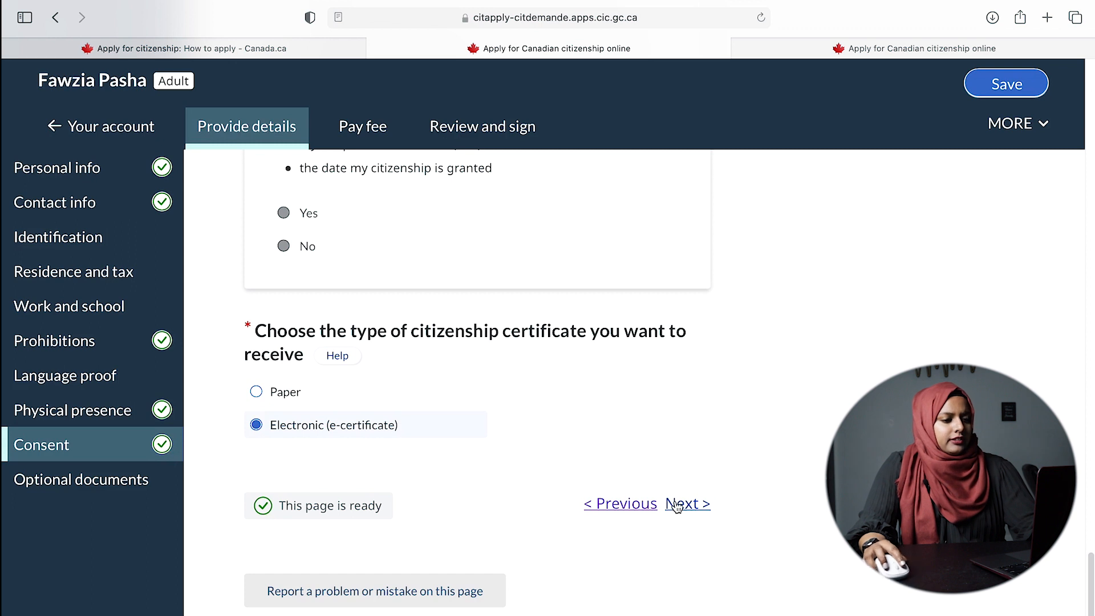
click(677, 505)
scroll(467, 448, up, 3)
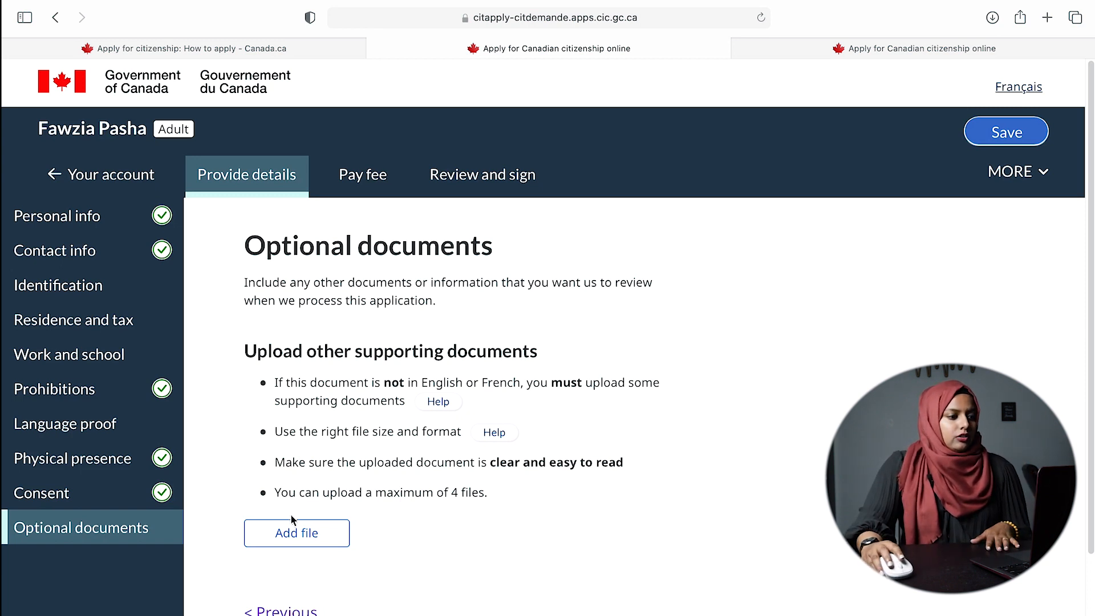
- Cancel the Add file chooser without uploading anything and save the application
scroll(661, 502, down, 3)
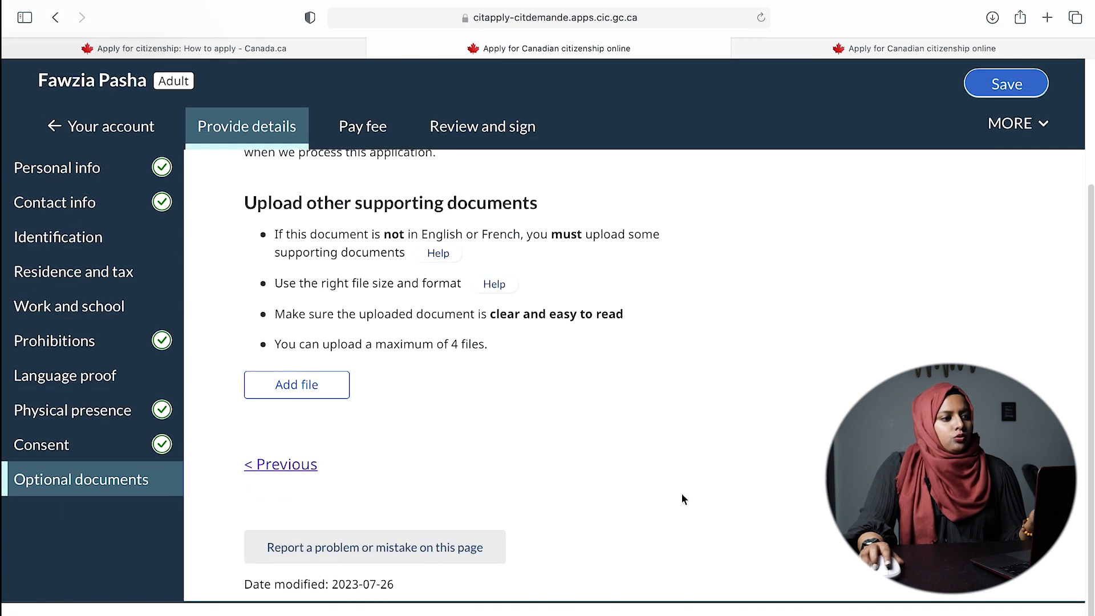
click(326, 390)
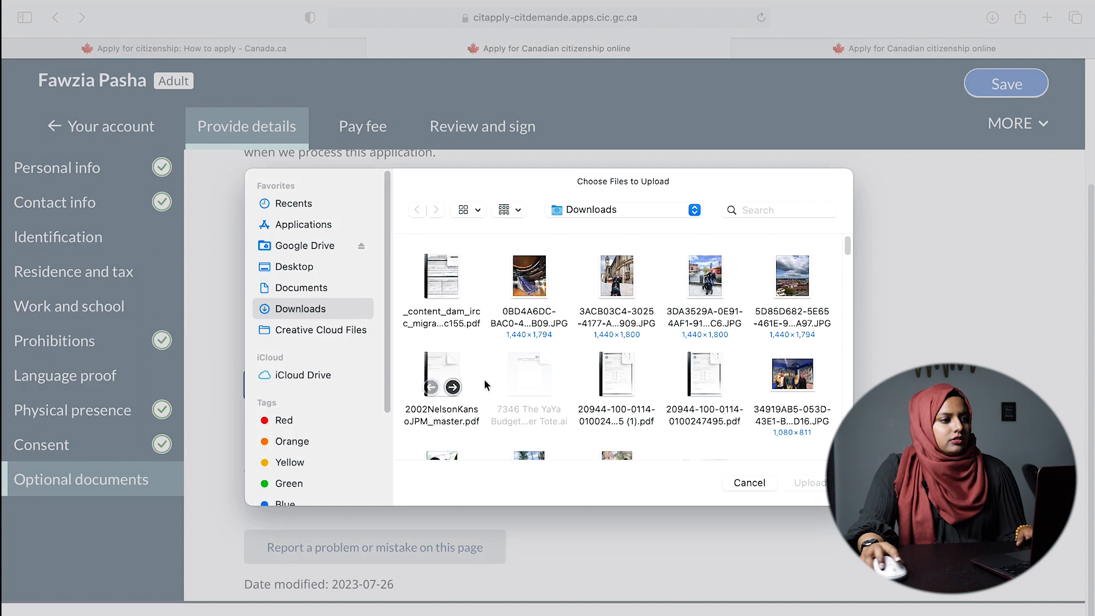
click(762, 483)
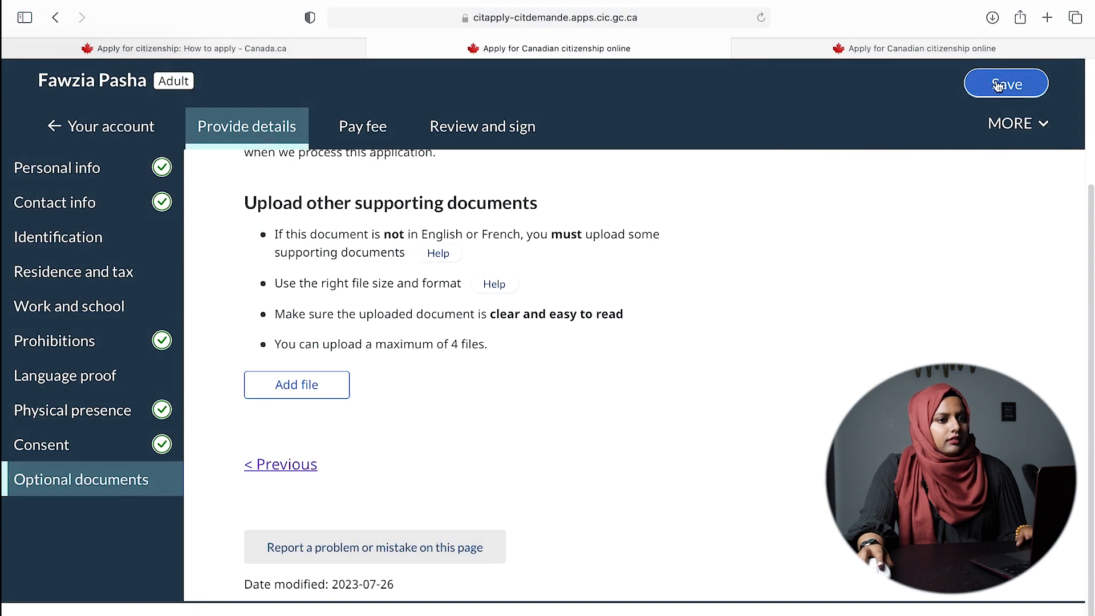
click(999, 86)
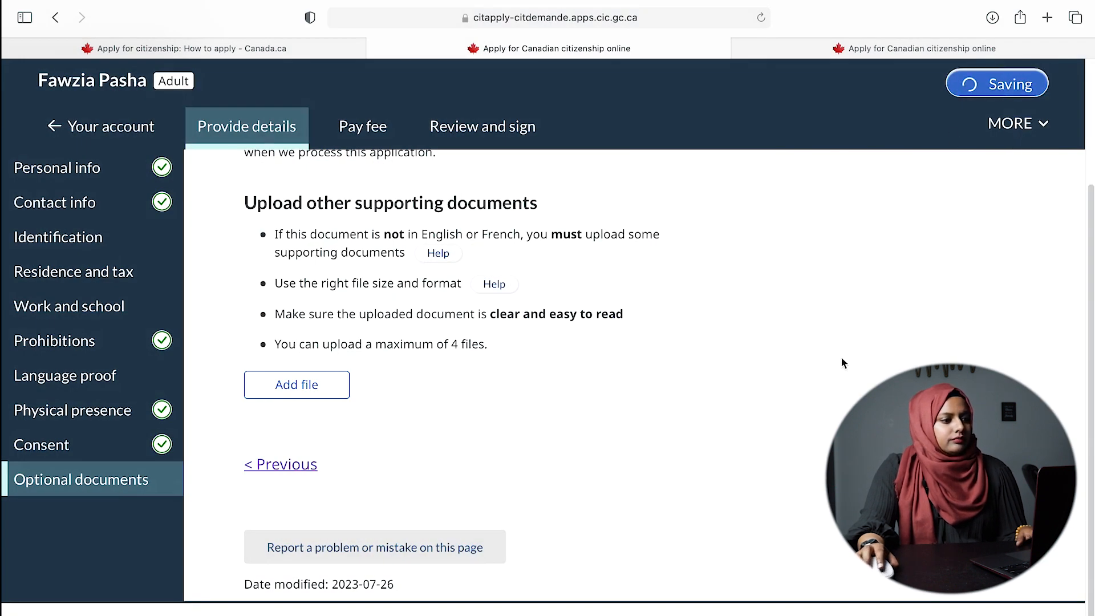
scroll(431, 391, up, 3)
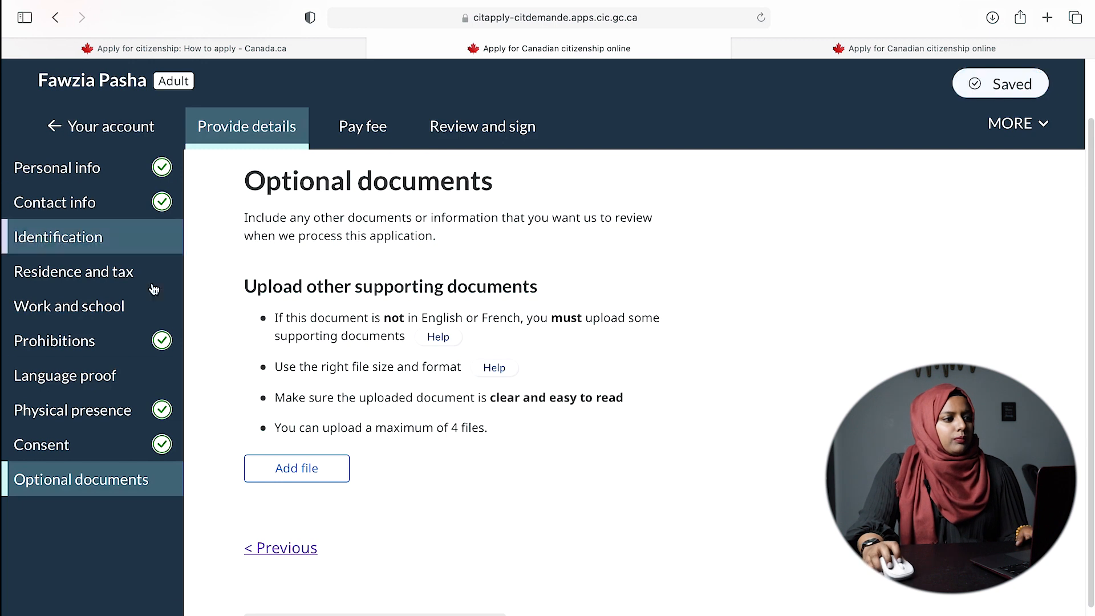
- Go to Pay fee and upload receipt, briefly visit Provide details, then launch Pay your fees online
click(360, 125)
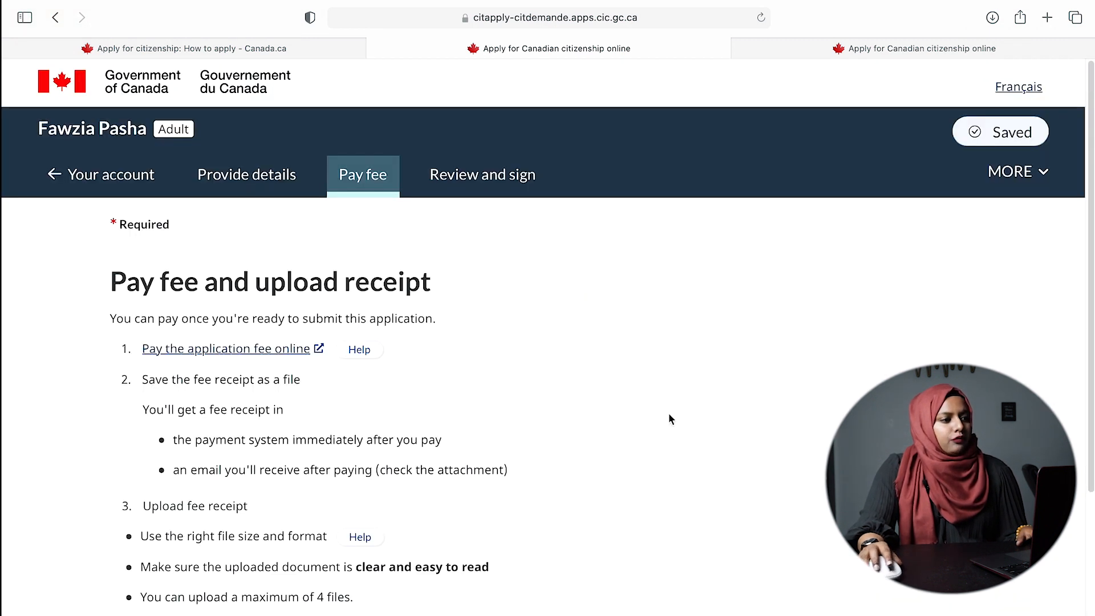
scroll(644, 407, down, 2)
scroll(579, 472, down, 1)
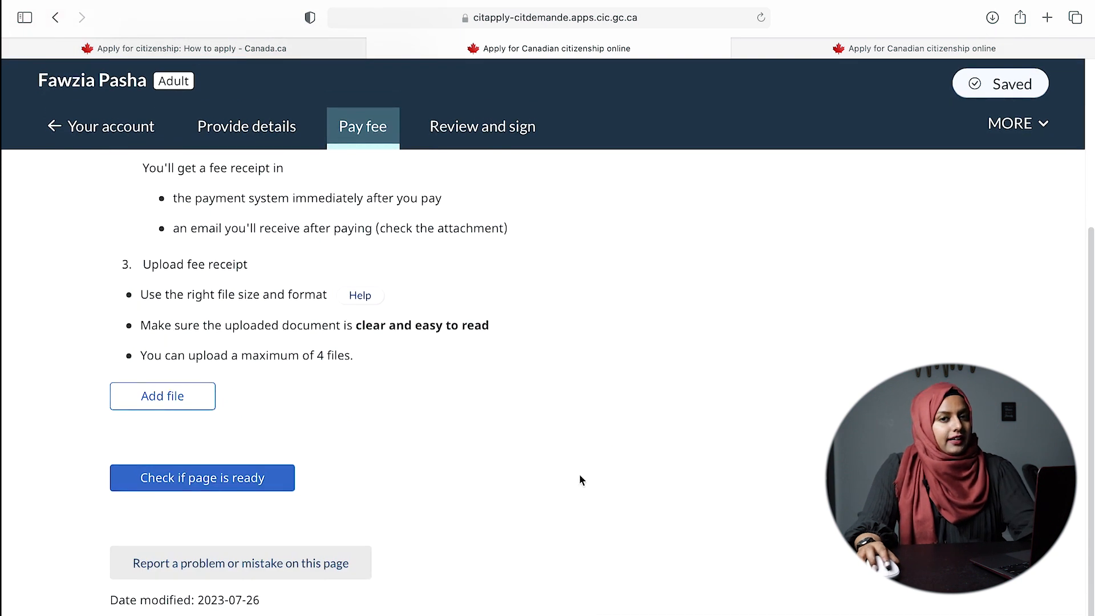
click(248, 132)
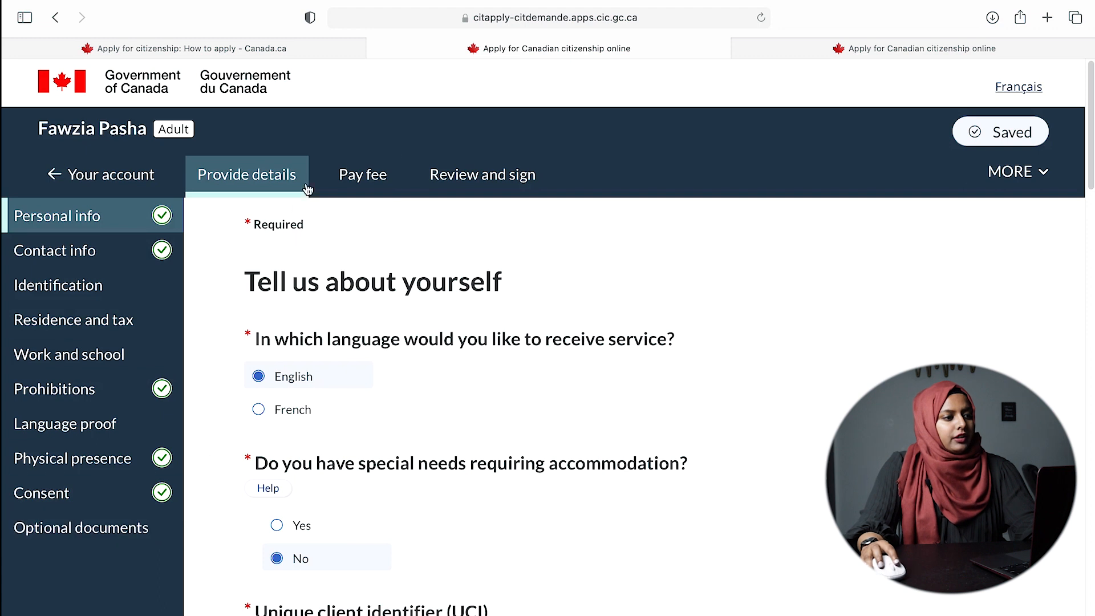
click(363, 182)
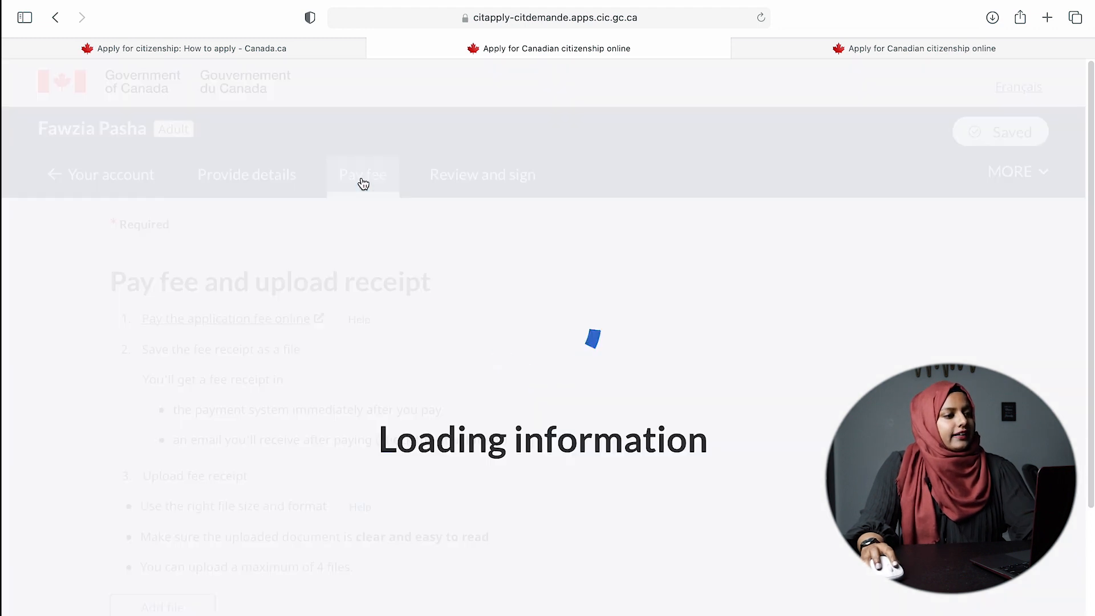
scroll(452, 320, down, 5)
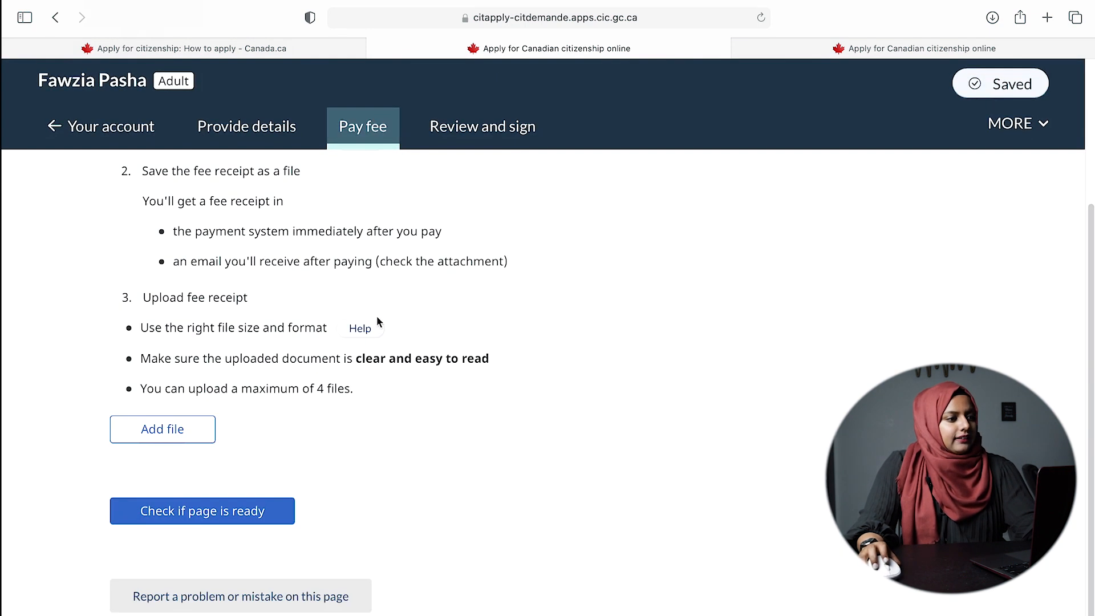
scroll(376, 322, up, 3)
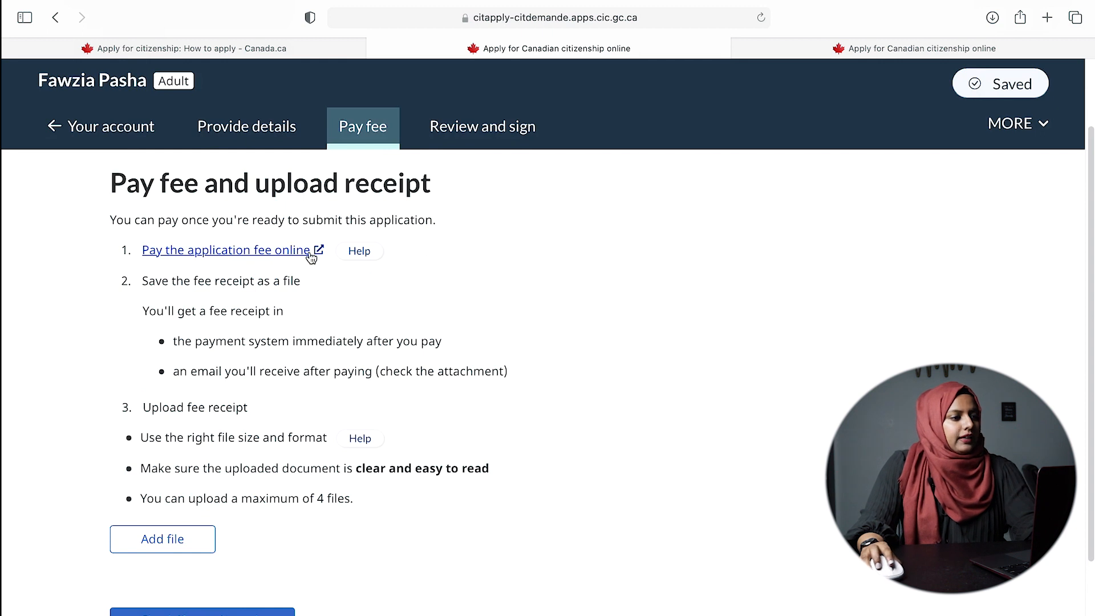
click(267, 254)
- Switch to the Pay your fees online tab and read through the fee payment steps
click(722, 46)
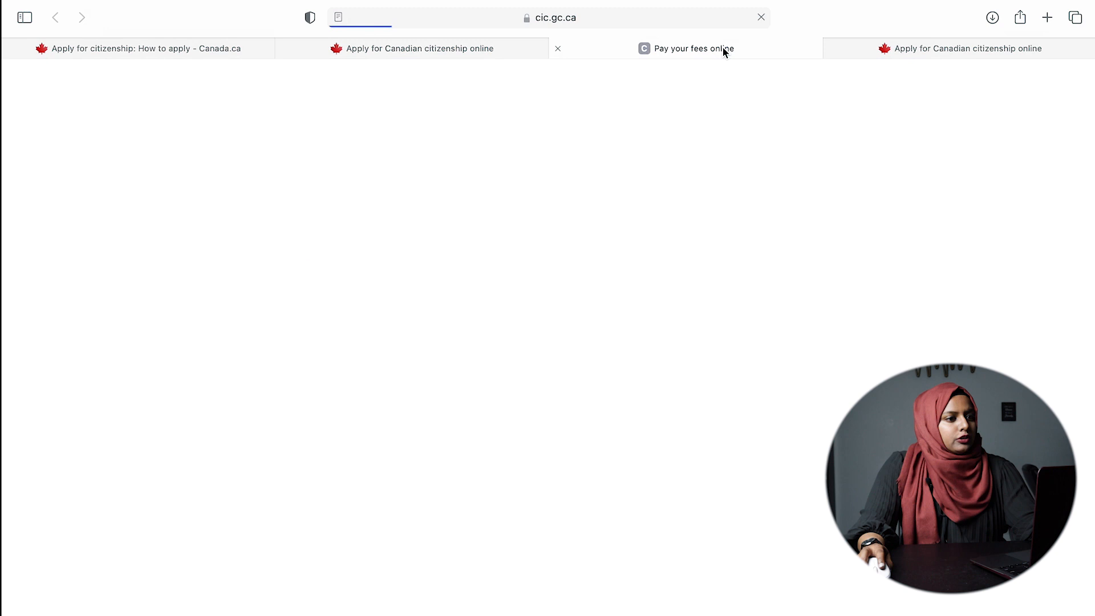
scroll(407, 313, down, 5)
scroll(740, 286, down, 6)
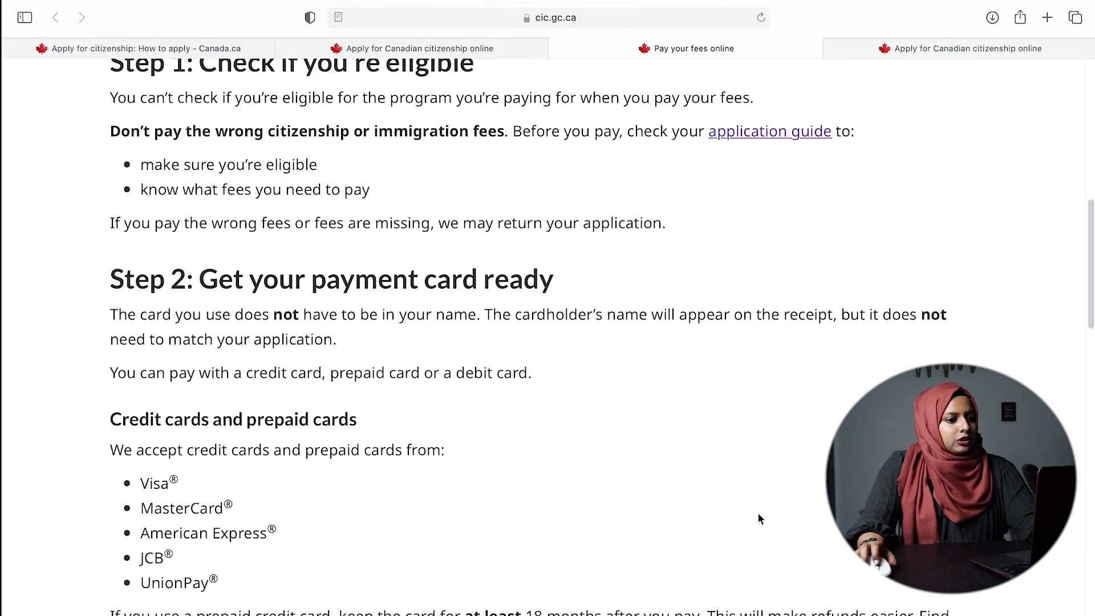
scroll(638, 269, down, 5)
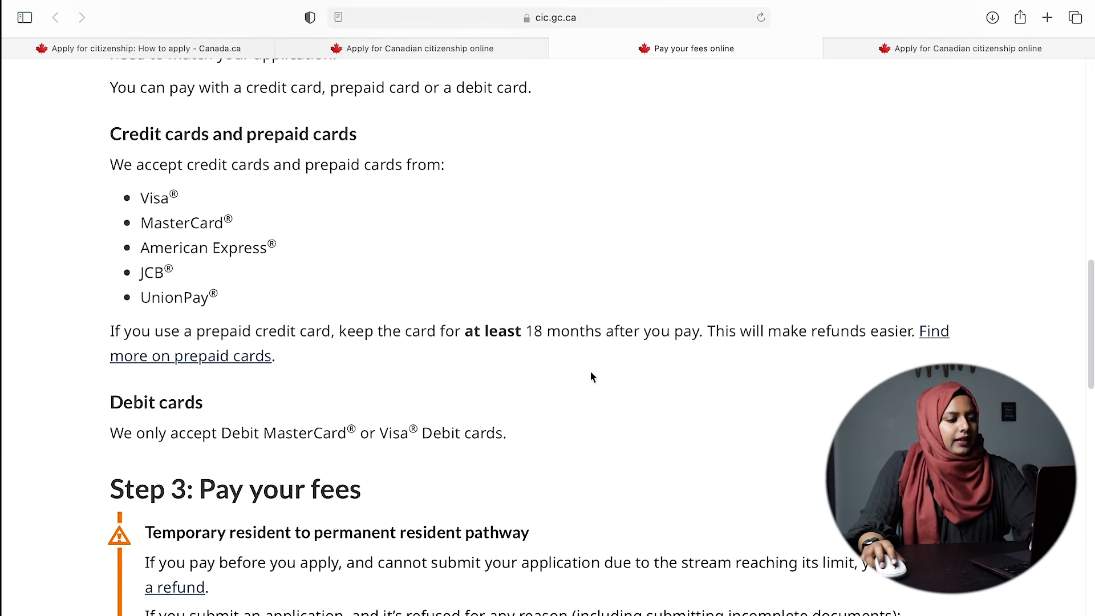
scroll(592, 377, down, 10)
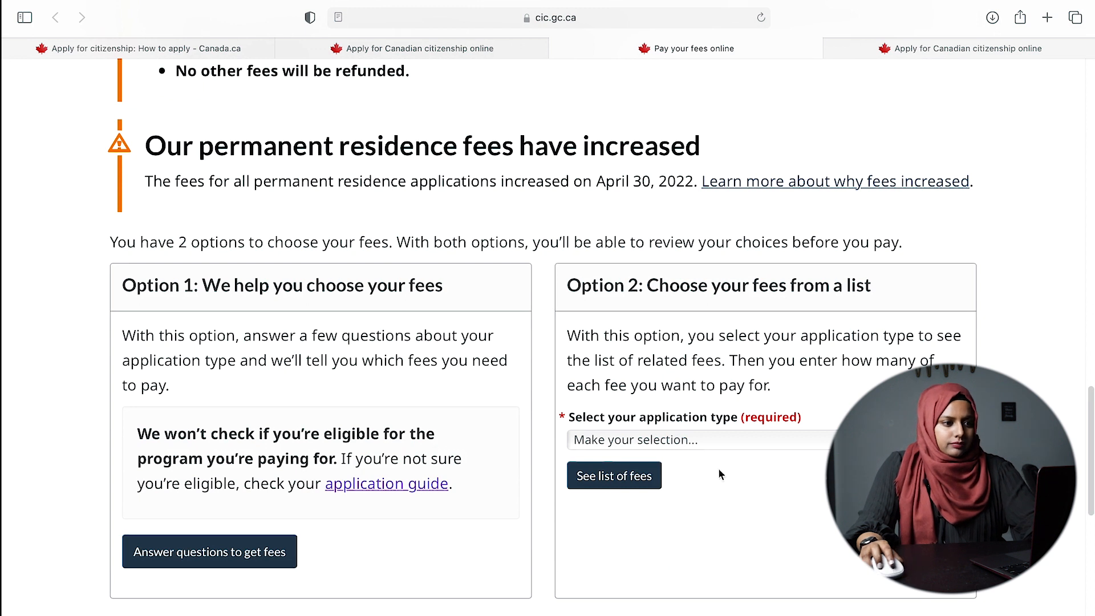
scroll(720, 475, down, 5)
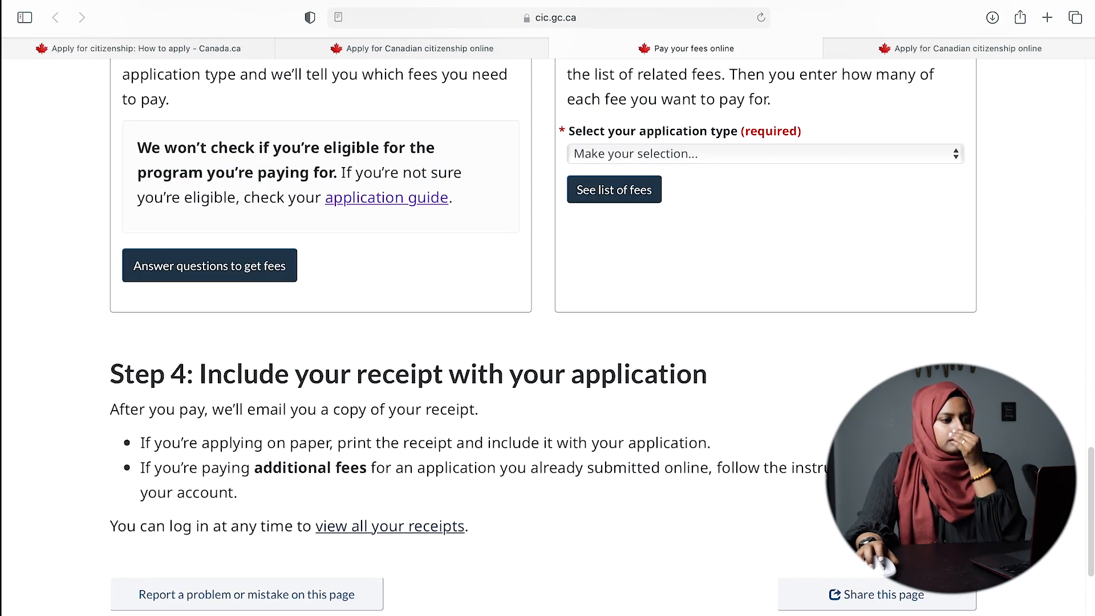
scroll(548, 337, up, 20)
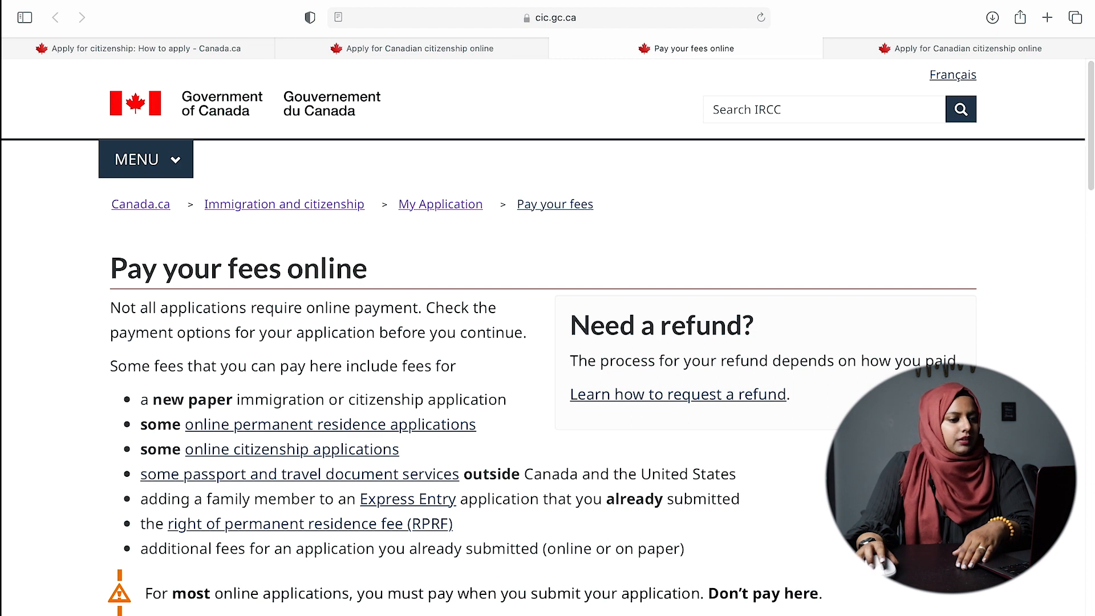
scroll(547, 337, down, 5)
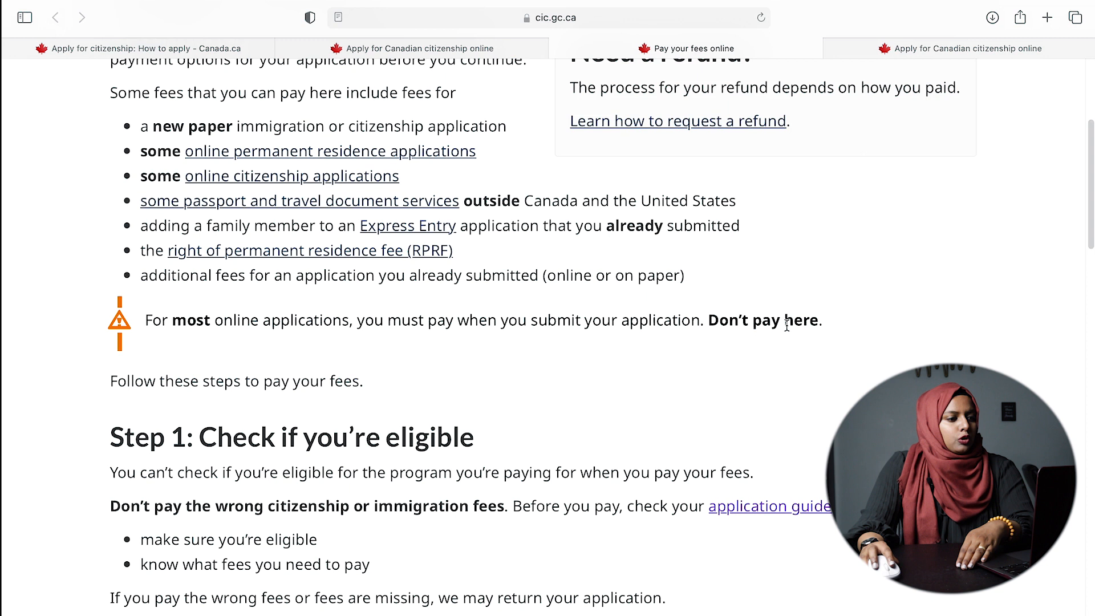
- Highlight the warning not to pay on this page, then open the Find an IRCC application package or form page
drag(745, 323, 856, 320)
scroll(856, 320, down, 5)
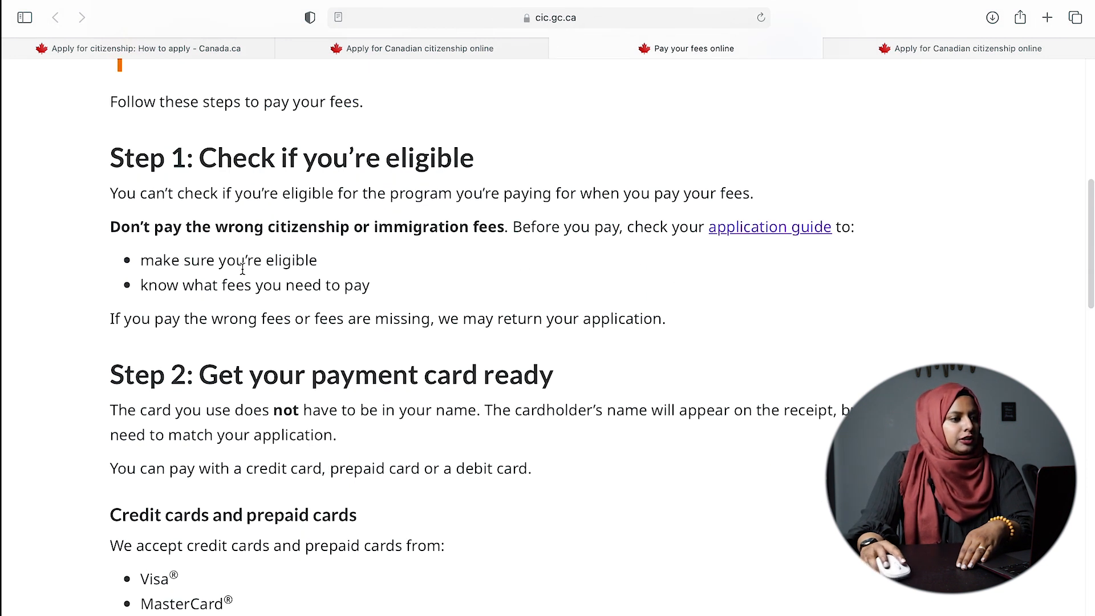
scroll(628, 372, down, 1)
scroll(635, 356, up, 1)
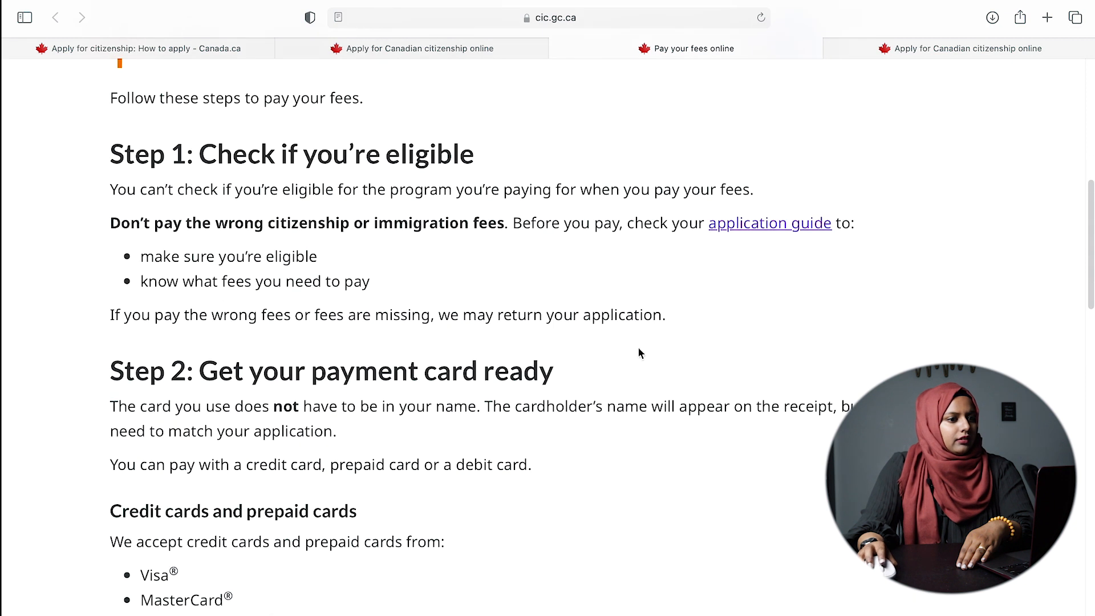
click(771, 227)
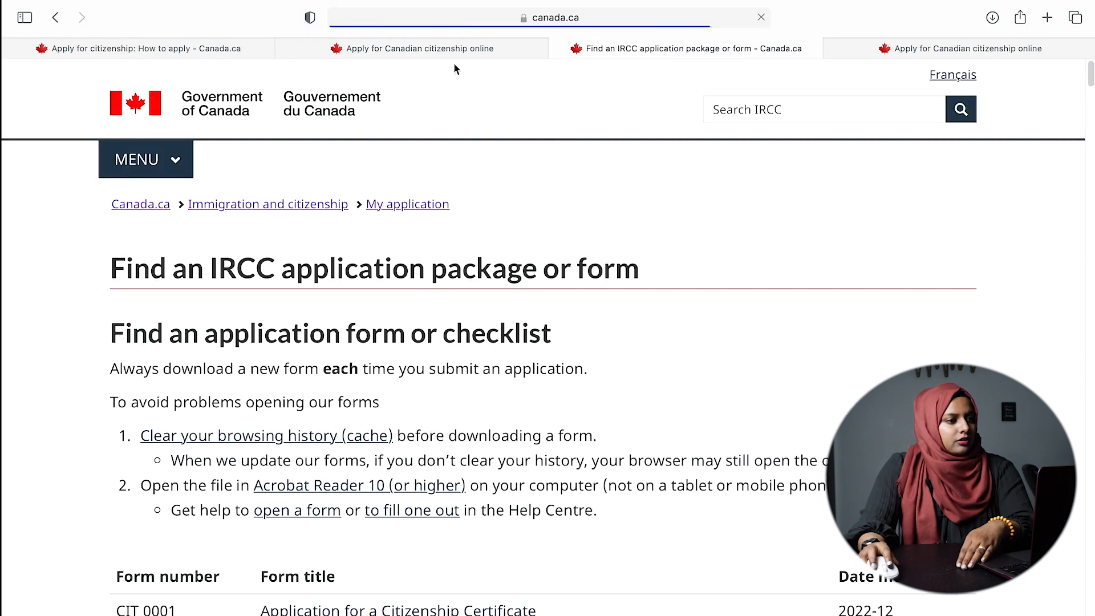
- Return to the citizenship application's Pay fee page and go to Review and sign
click(402, 50)
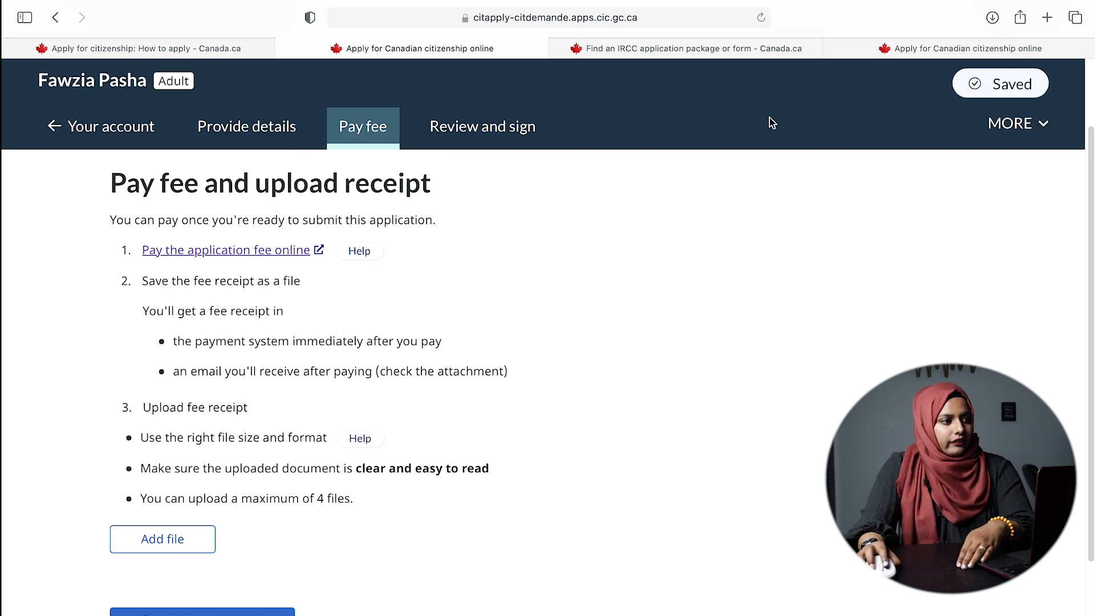
scroll(285, 490, down, 5)
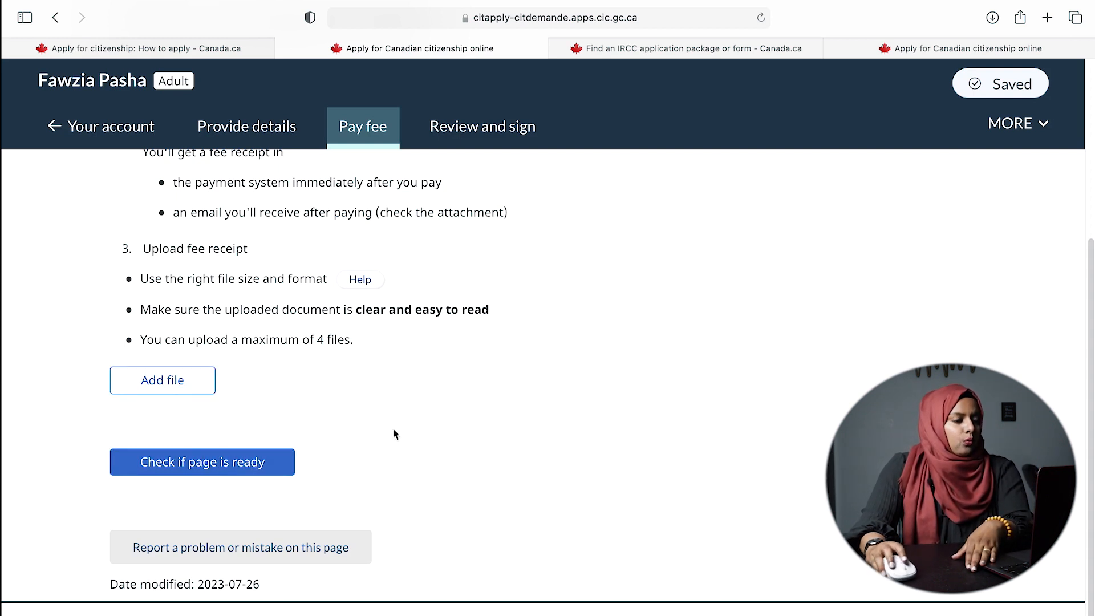
click(482, 137)
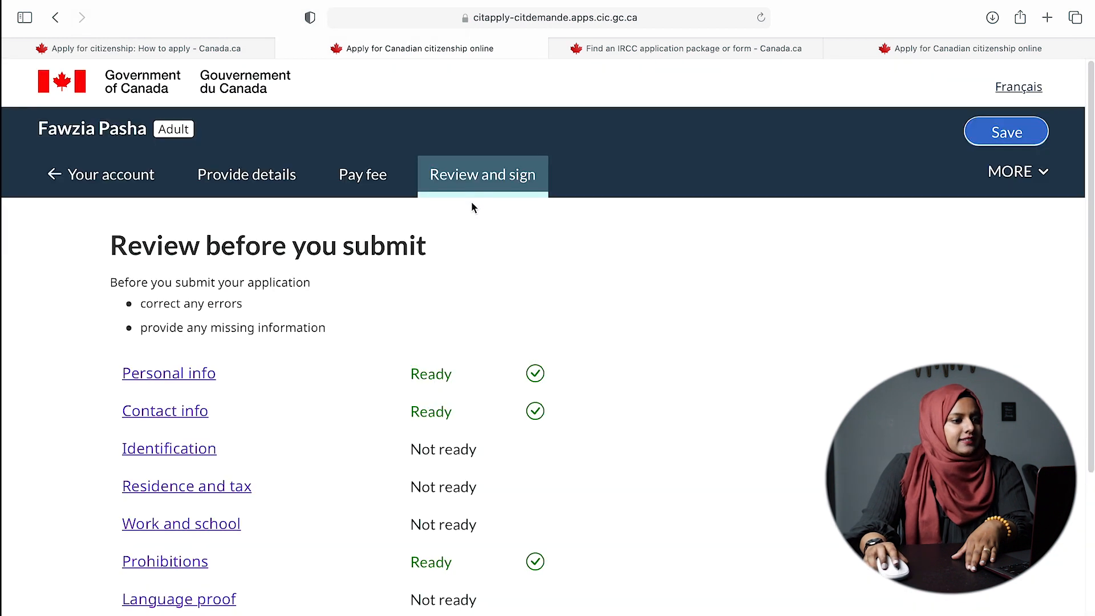
- Scroll the checklist: Physical presence and Consent are Ready, and Pay fee is Not ready
scroll(475, 328, down, 5)
scroll(487, 320, up, 2)
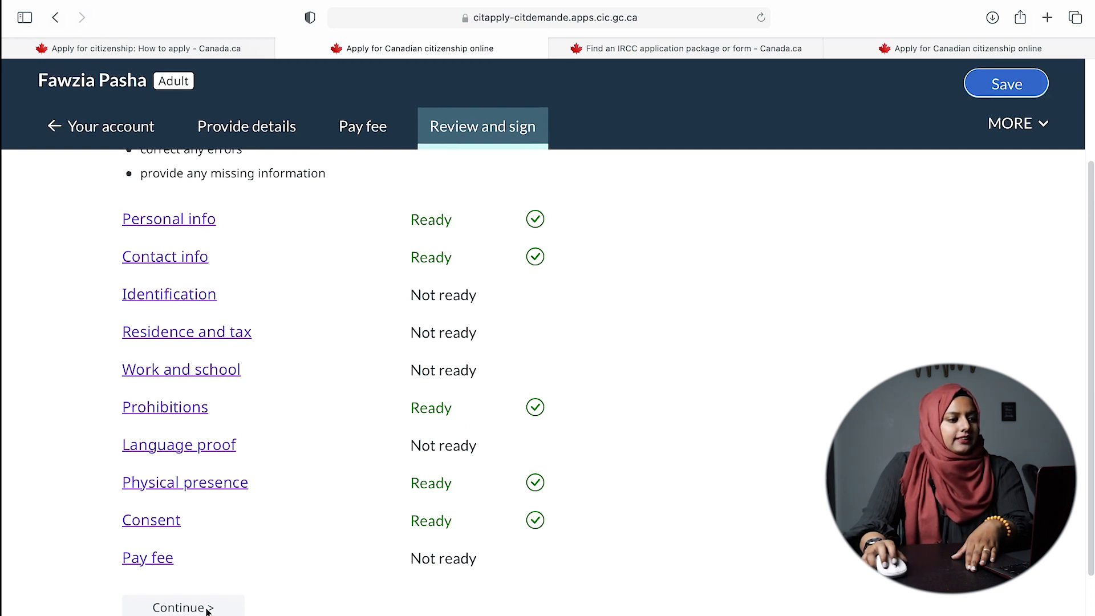
scroll(621, 477, down, 3)
scroll(555, 476, up, 6)
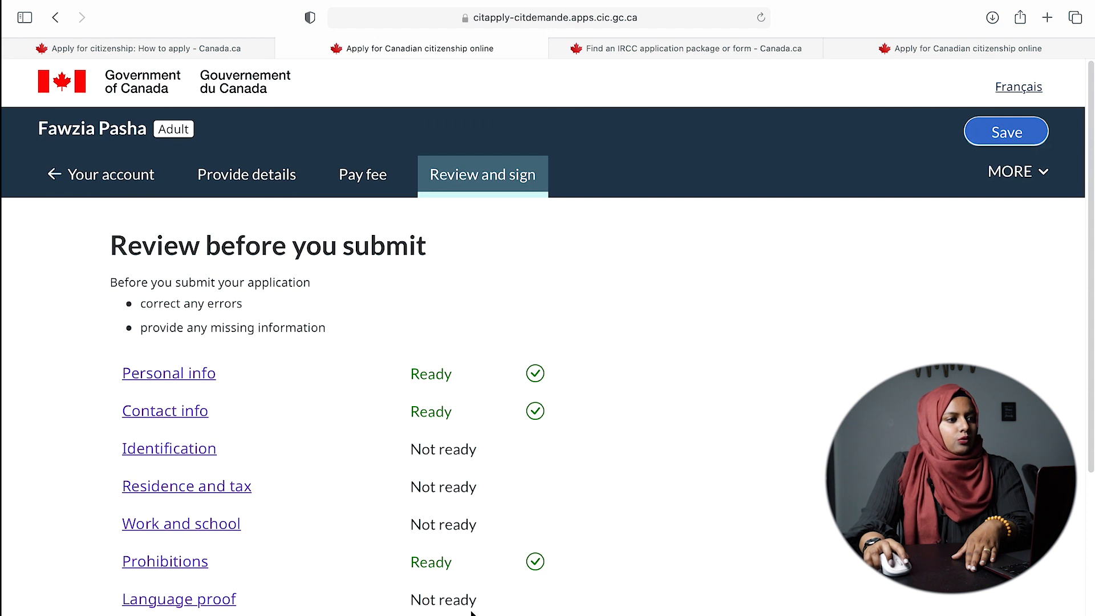
scroll(645, 415, down, 5)
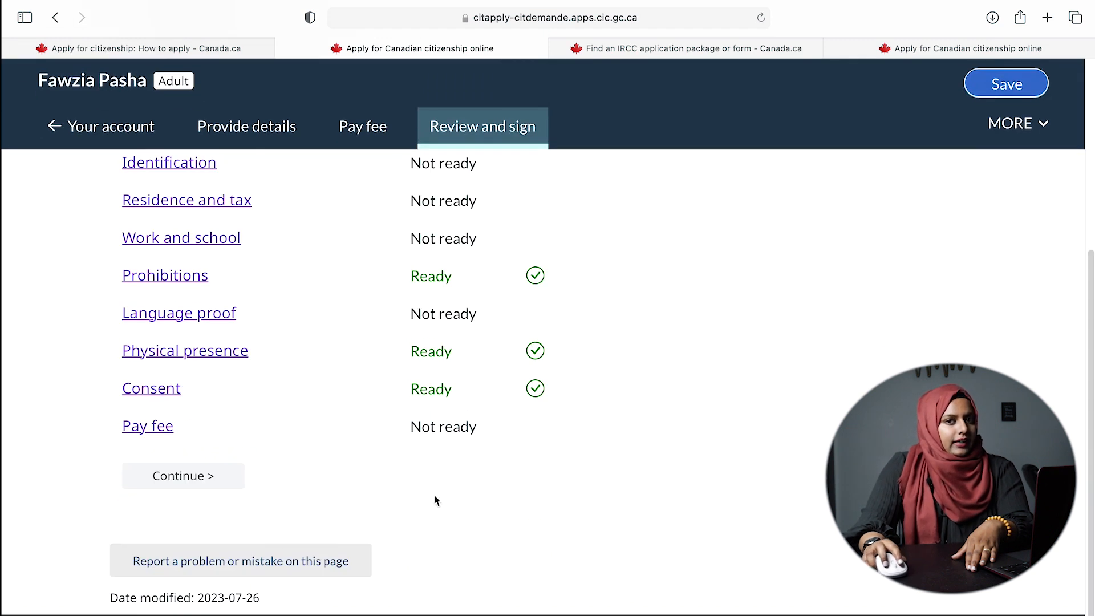